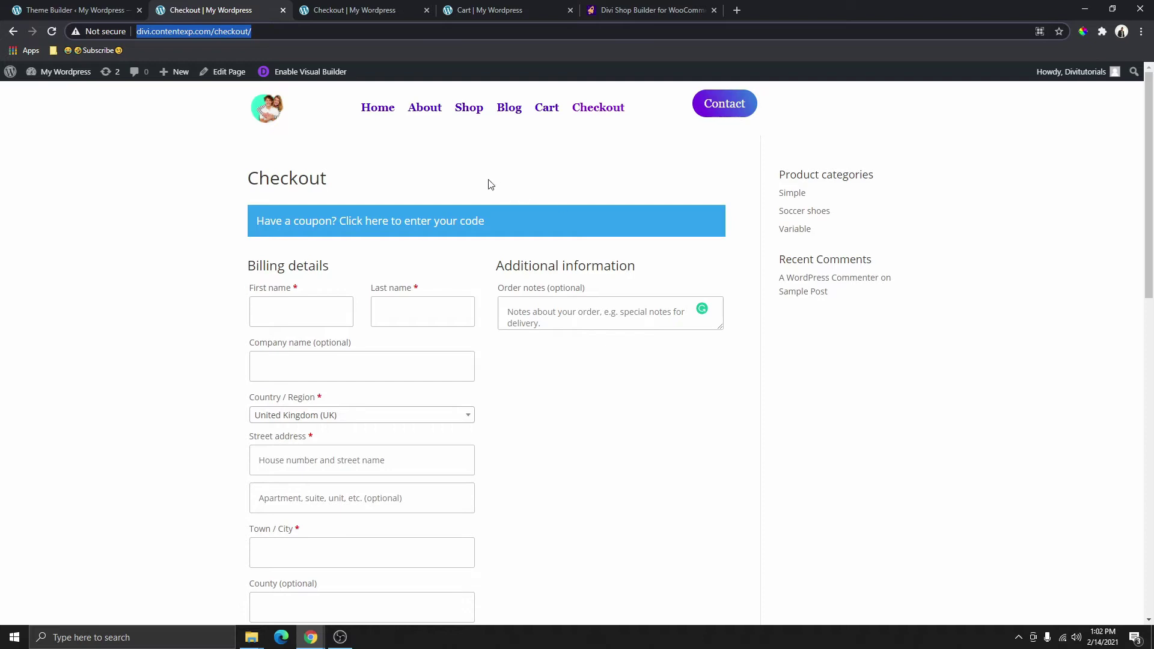
# Step: Compare the default WooCommerce checkout page with the customized checkout page, from the billing fields down to the order section
pyautogui.scroll(-5, 488, 192)
pyautogui.scroll(5, 487, 201)
pyautogui.scroll(-11, 368, 240)
pyautogui.scroll(7, 407, 284)
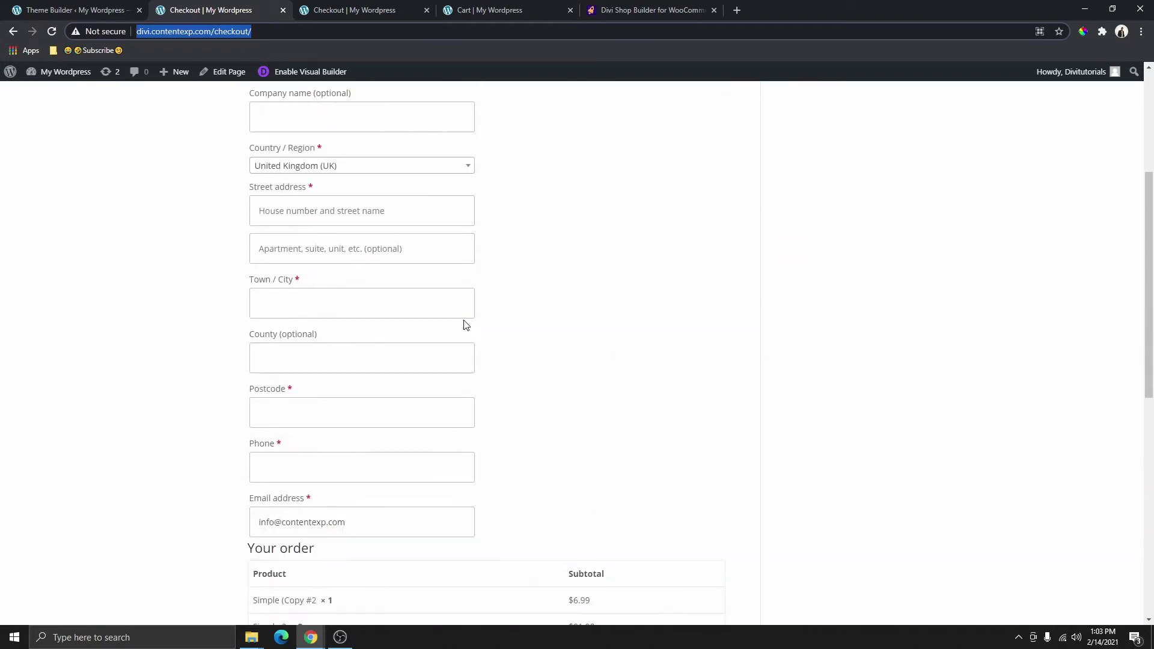
pyautogui.scroll(4, 466, 325)
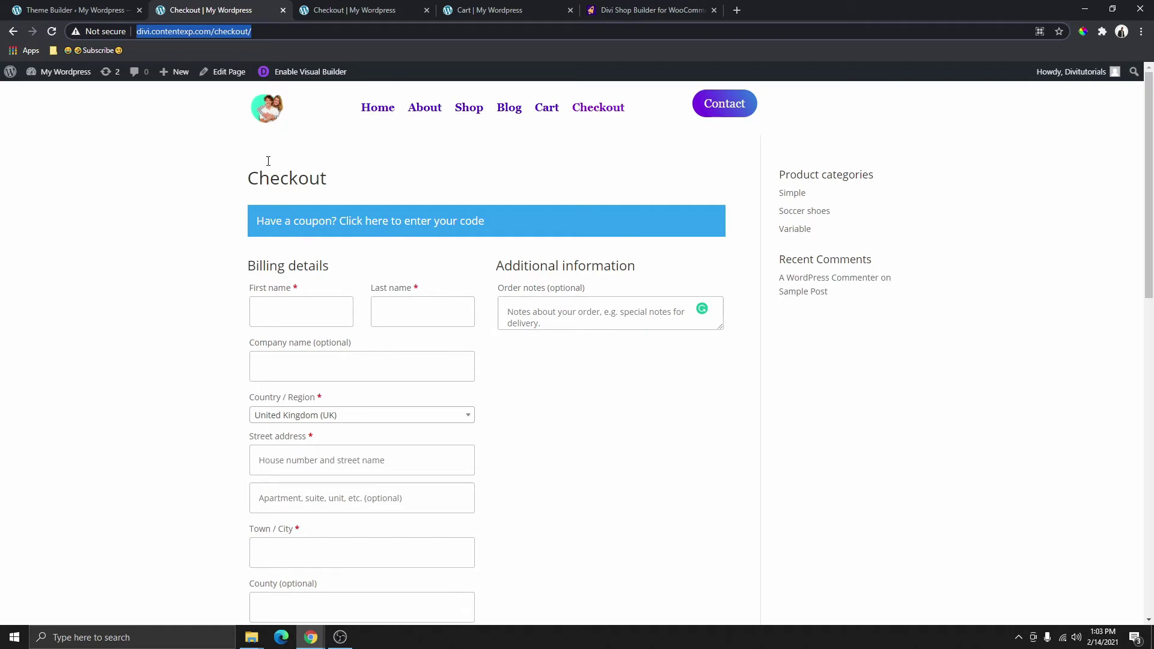
pyautogui.click(348, 10)
pyautogui.scroll(-8, 575, 288)
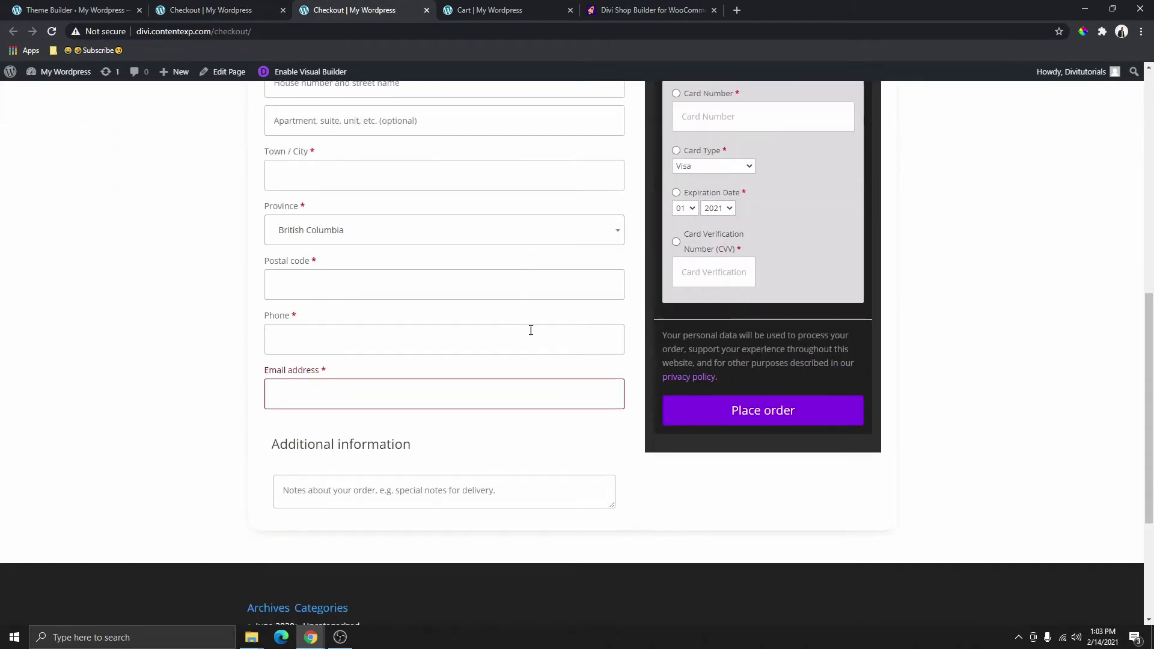
pyautogui.scroll(7, 531, 330)
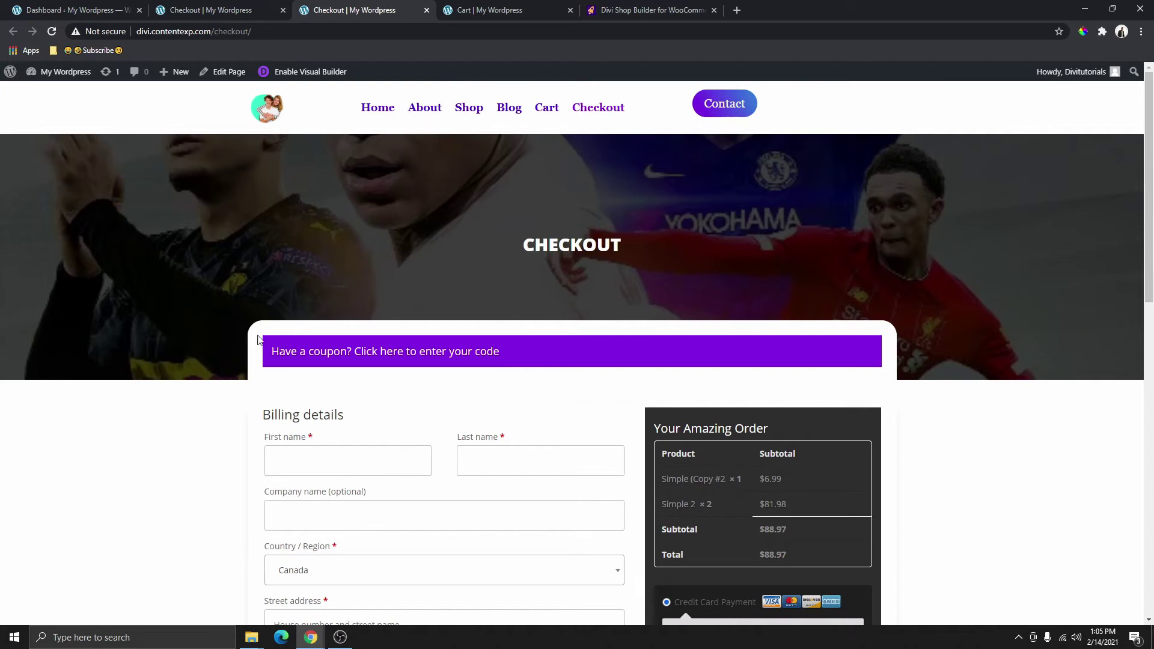
# Step: View the Divi Shop Builder product page and open the plugin upload form in the WordPress admin
pyautogui.click(69, 11)
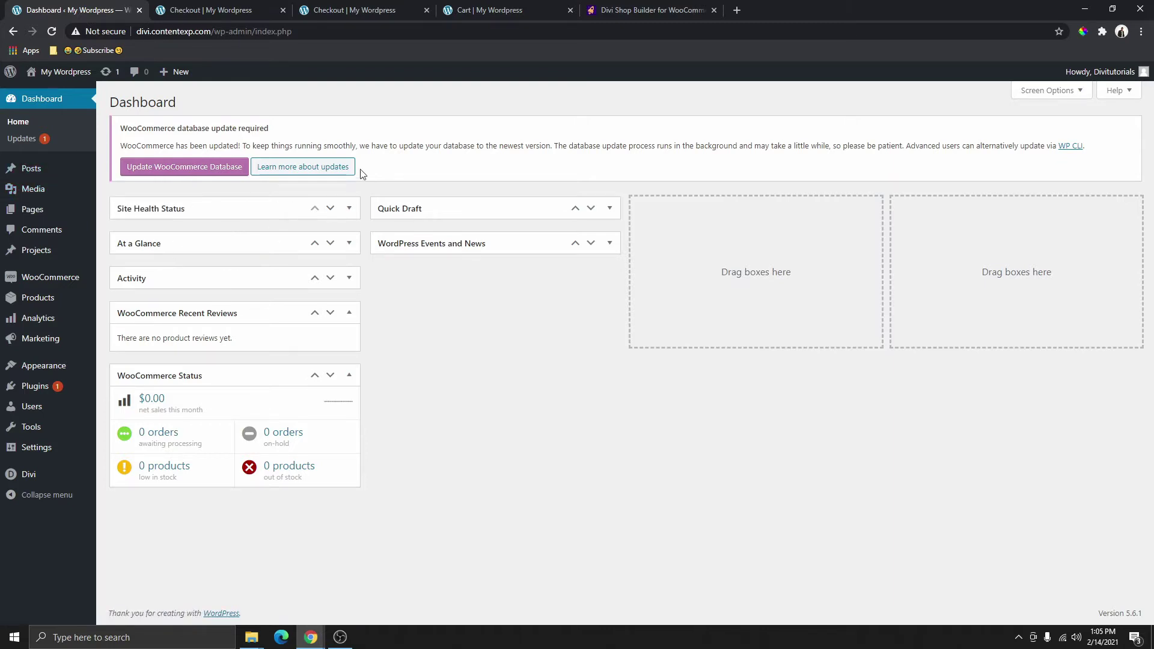
pyautogui.click(686, 8)
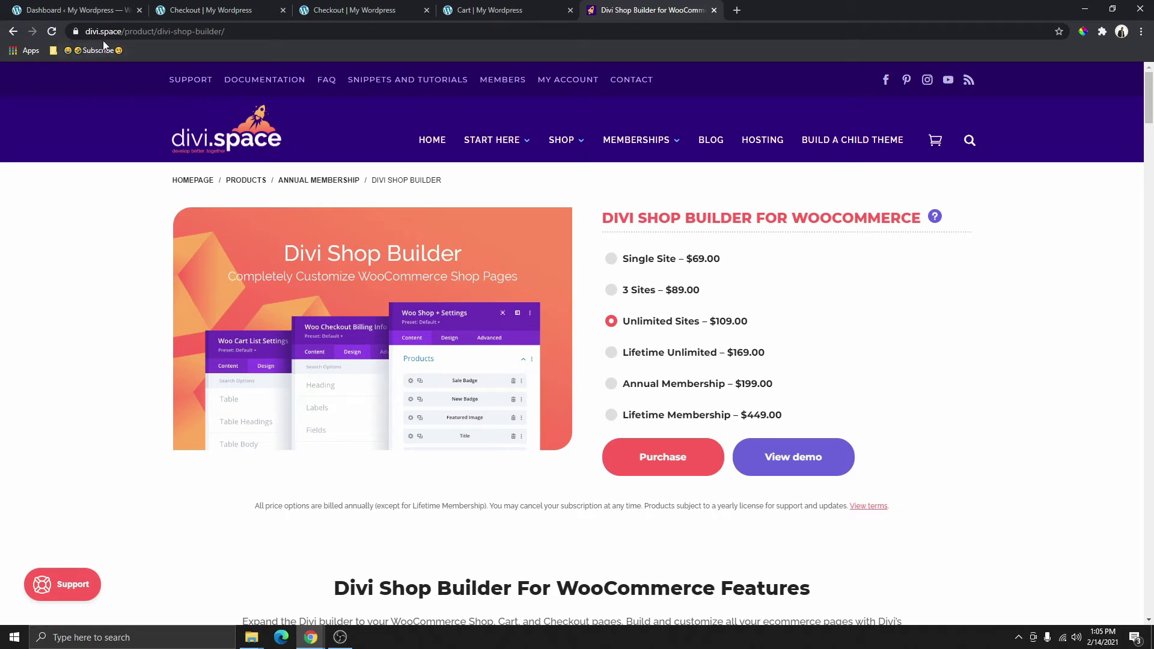
pyautogui.click(65, 10)
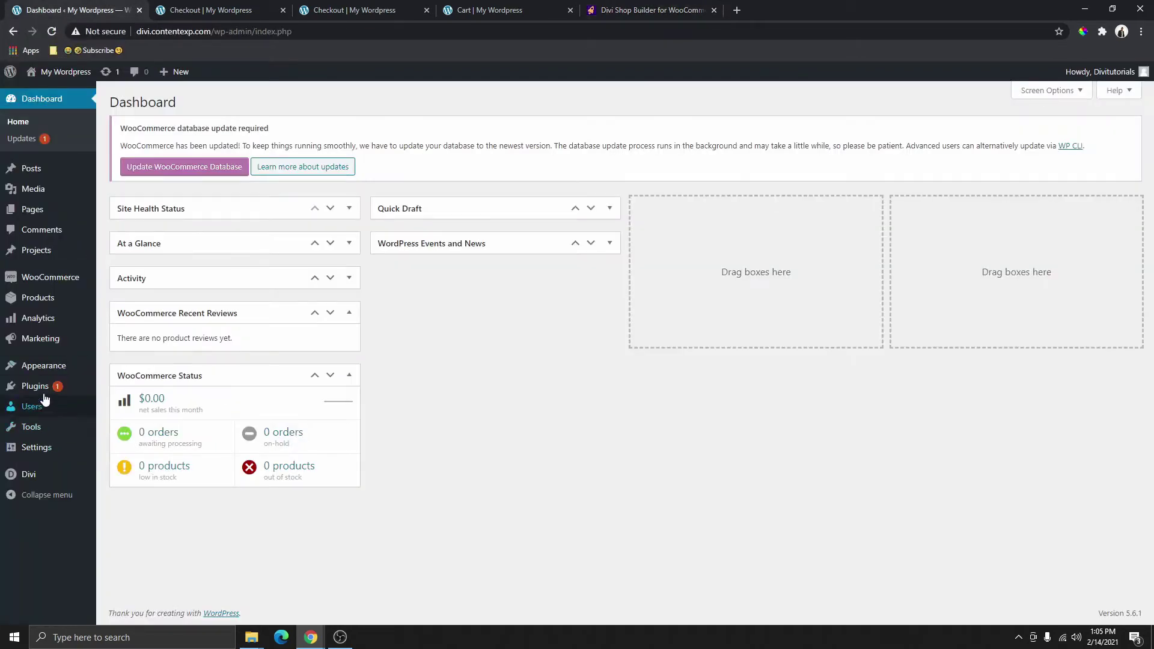
pyautogui.click(24, 386)
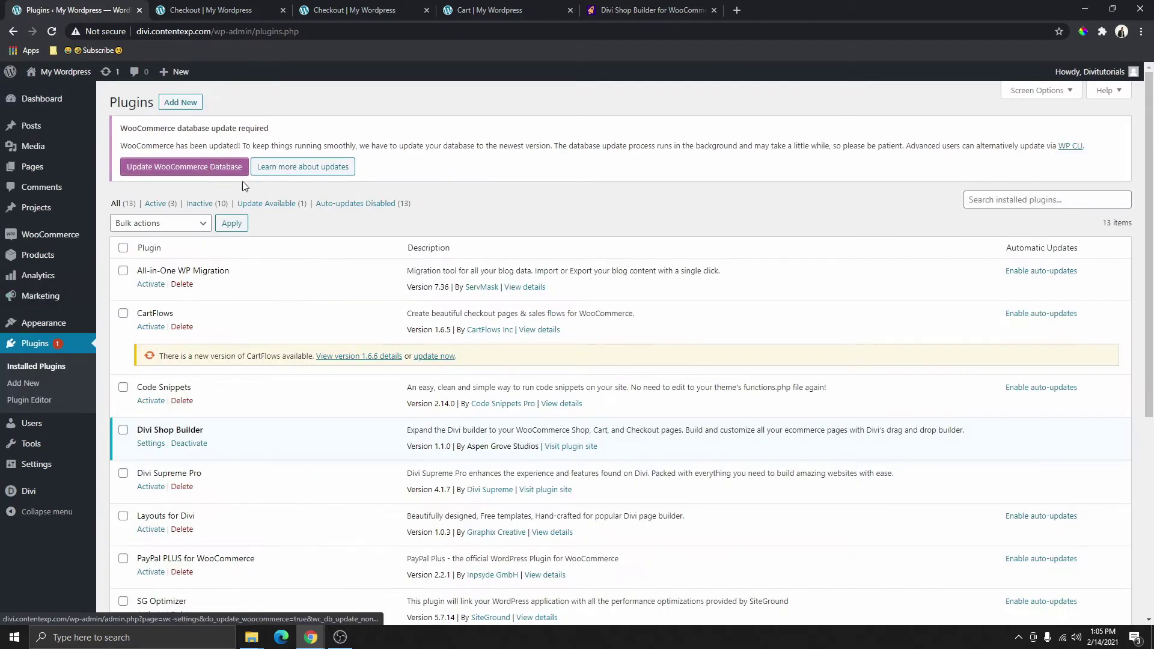
pyautogui.click(181, 102)
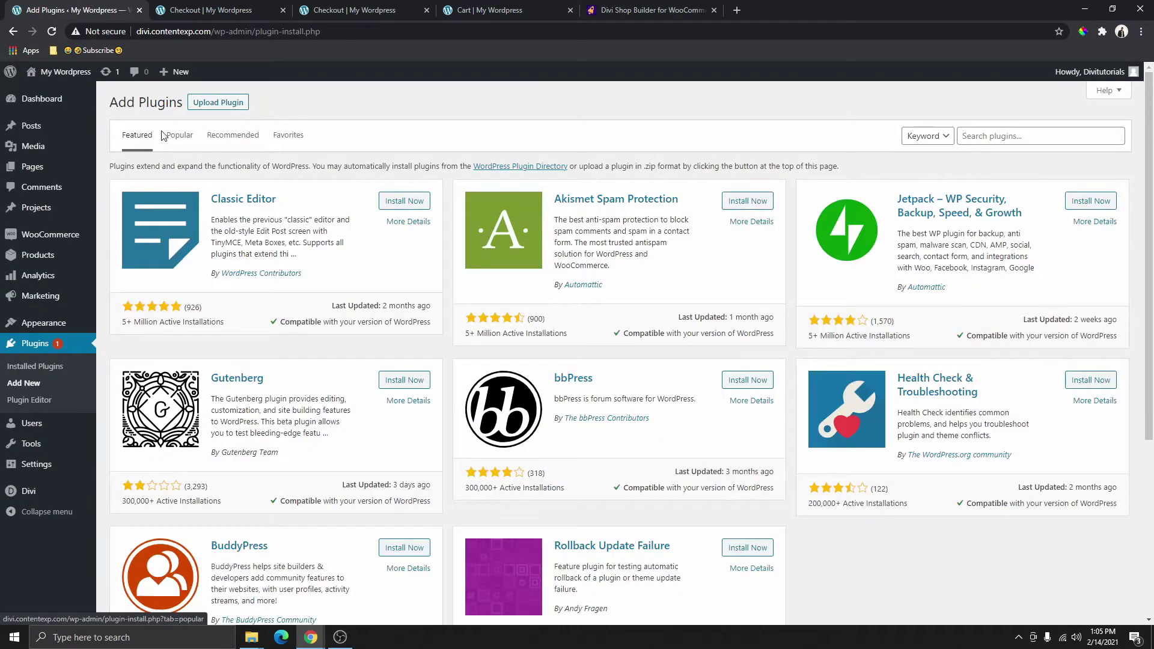
pyautogui.click(217, 102)
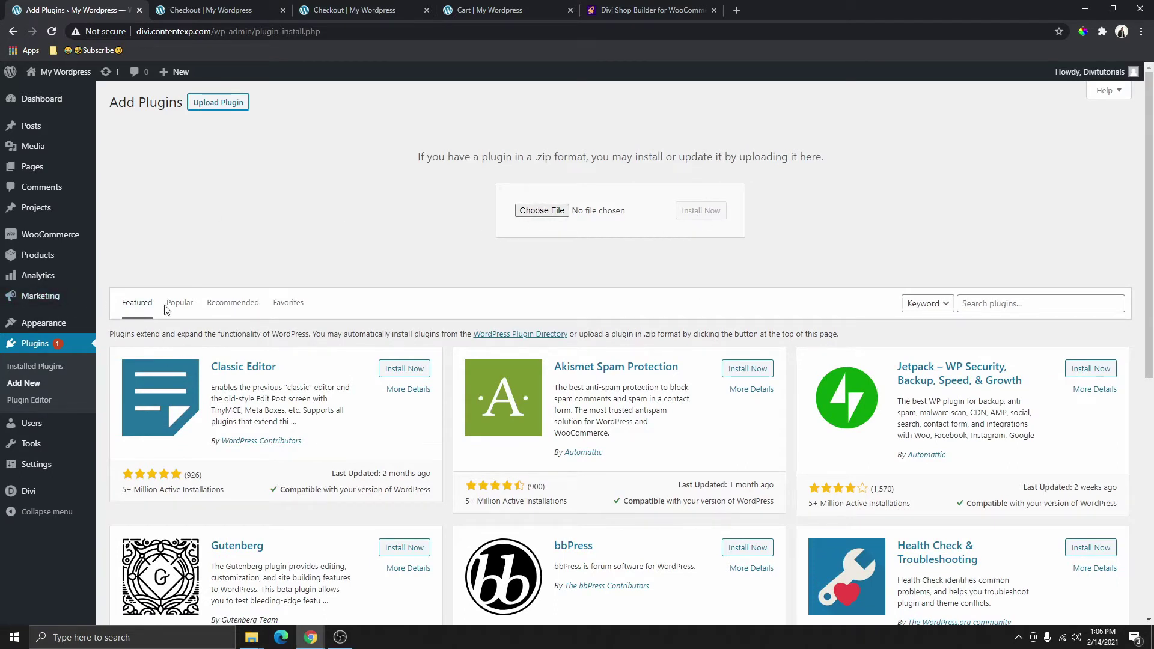
# Step: Examine the customized cart page, the Divi Shop Builder product page and the default checkout page
pyautogui.click(492, 21)
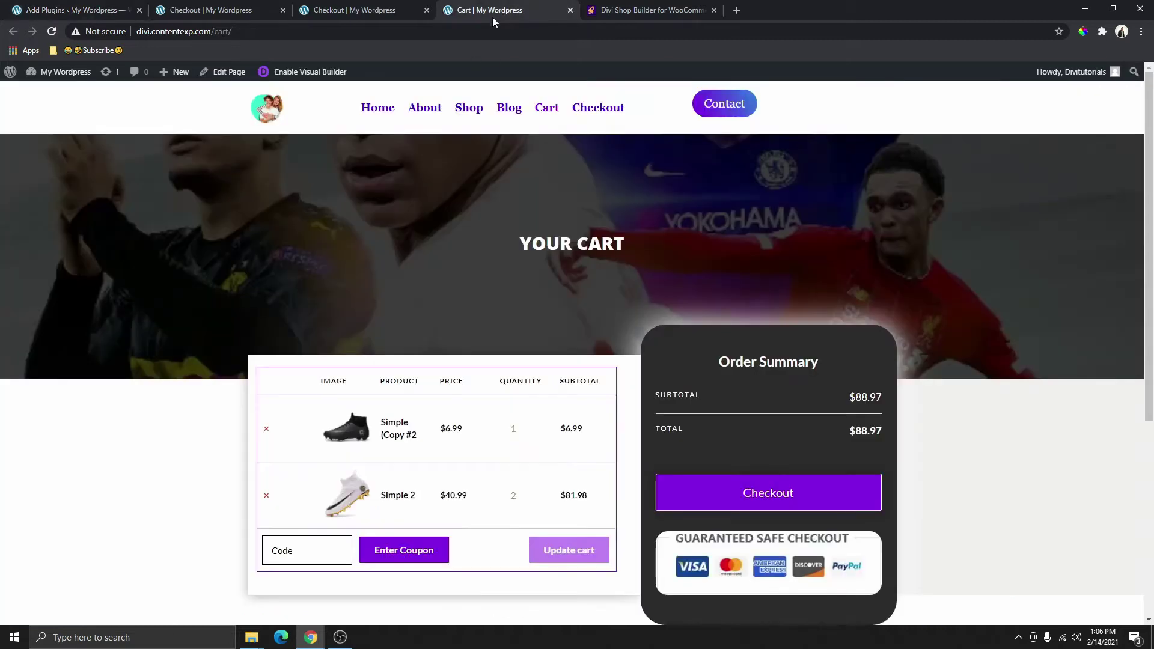
pyautogui.scroll(-1, 550, 294)
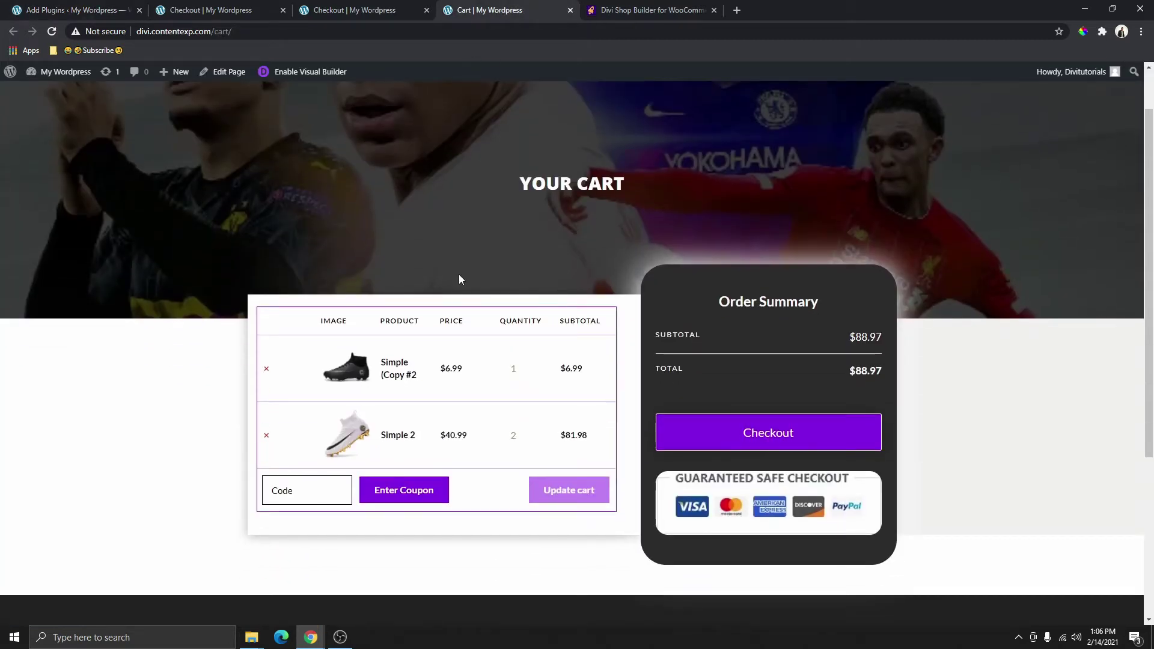
pyautogui.scroll(1, 529, 294)
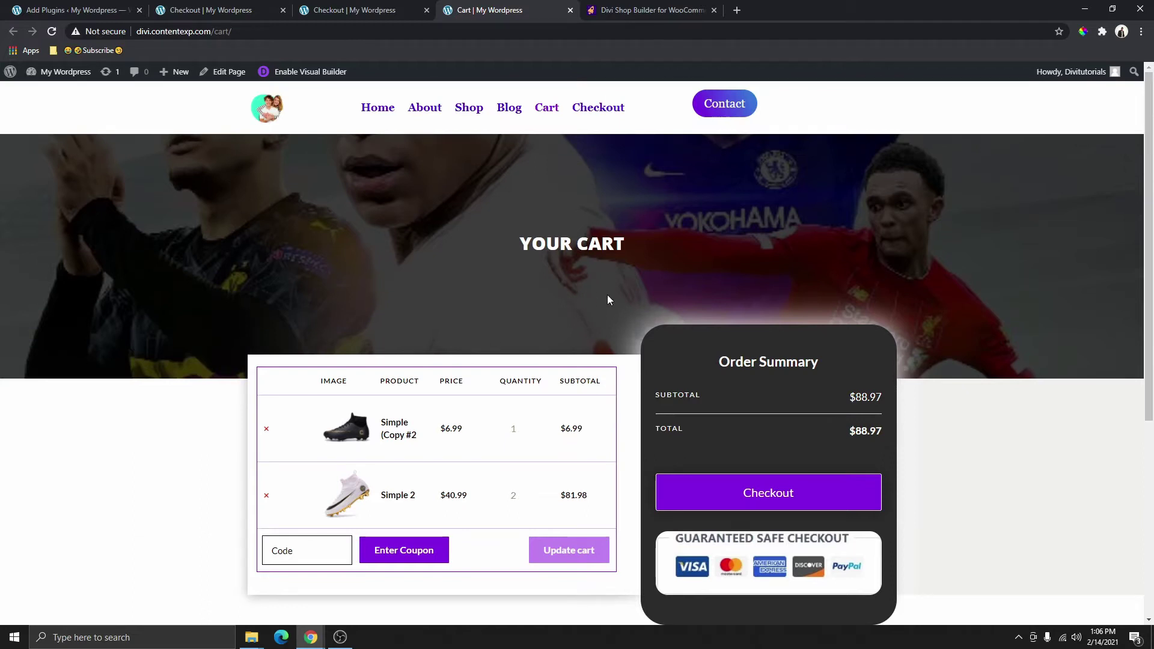
pyautogui.click(616, 10)
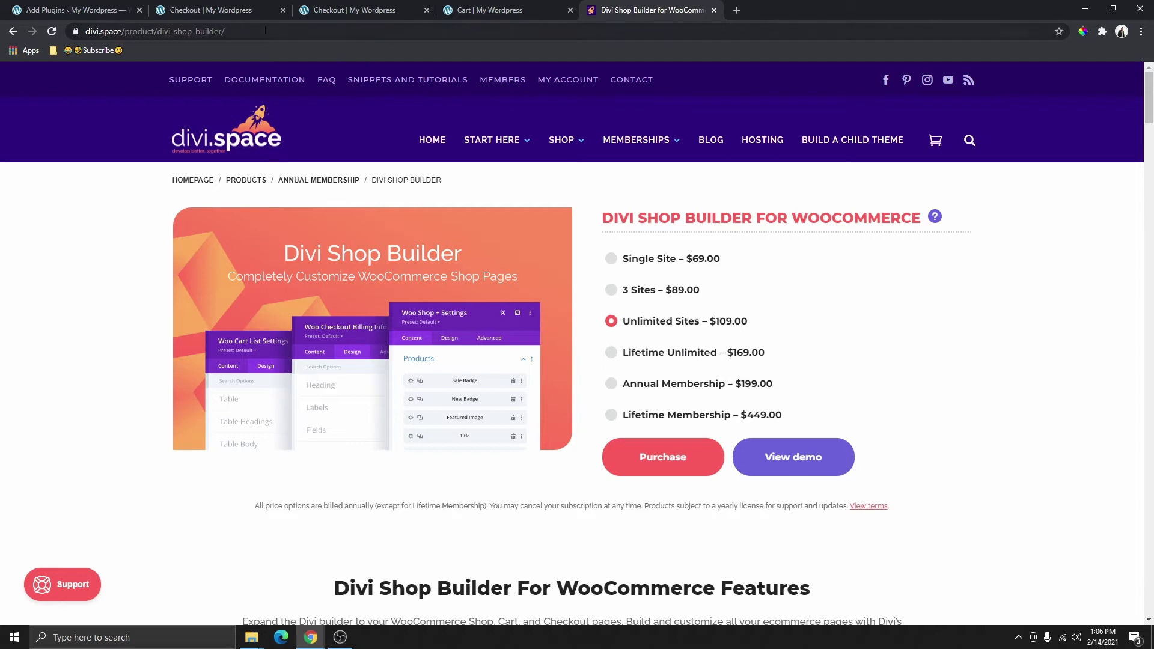
pyautogui.click(214, 12)
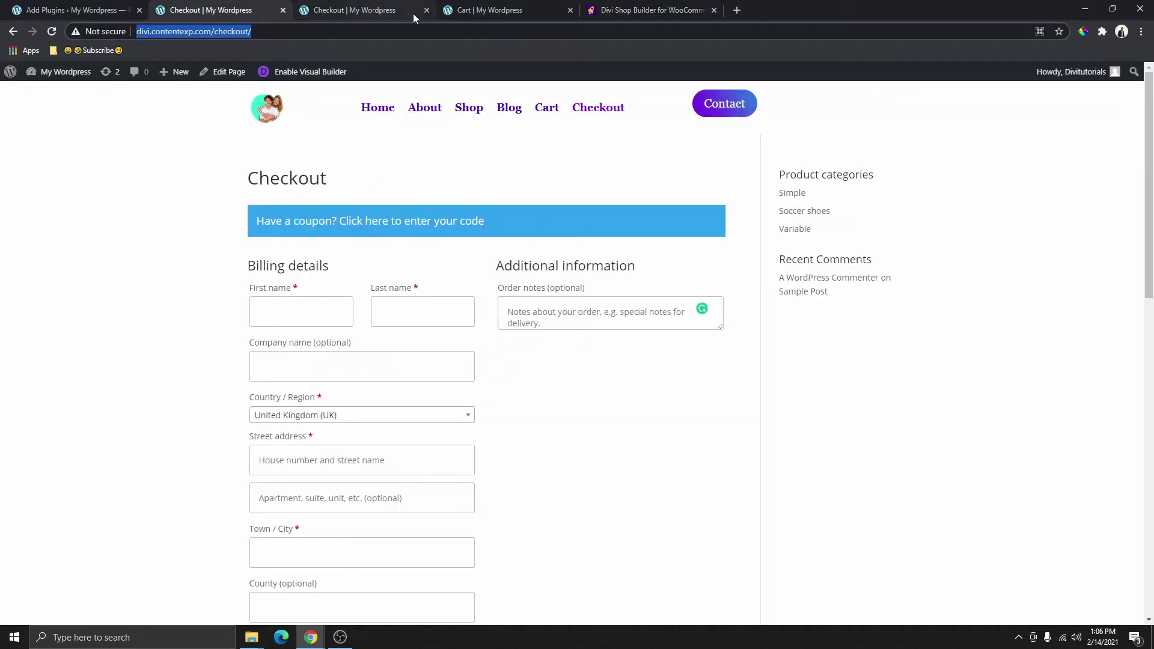
pyautogui.click(518, 11)
pyautogui.scroll(-1, 615, 228)
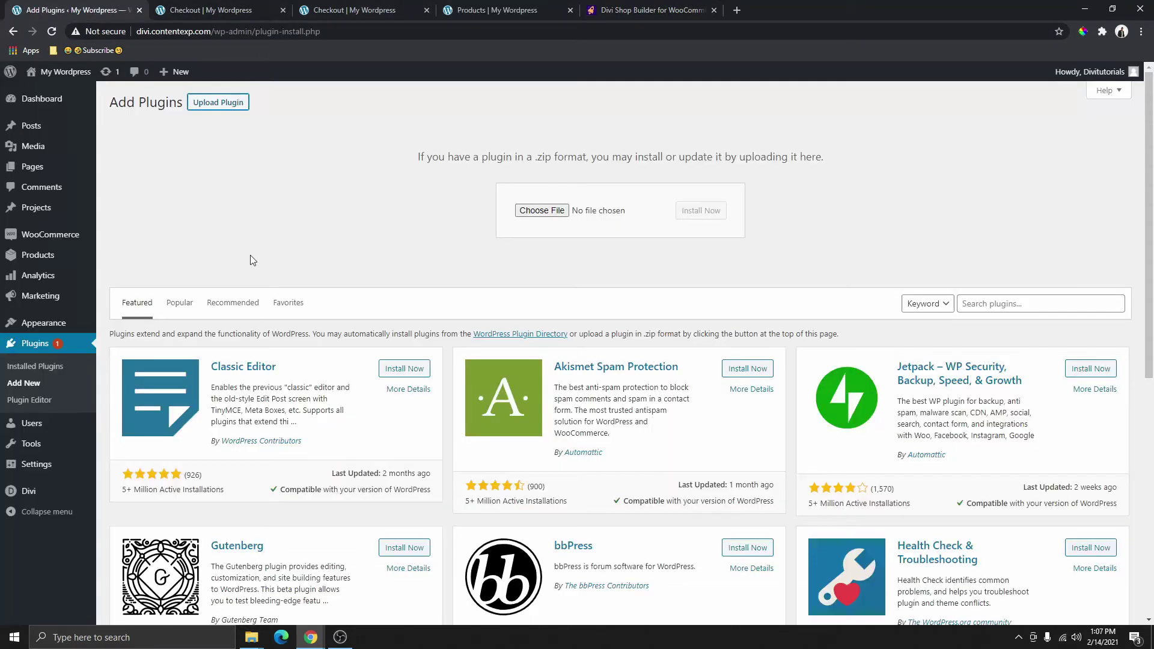
# Step: Check the installed plugins list for Divi Shop Builder, and open the Divi Theme Builder
pyautogui.click(42, 343)
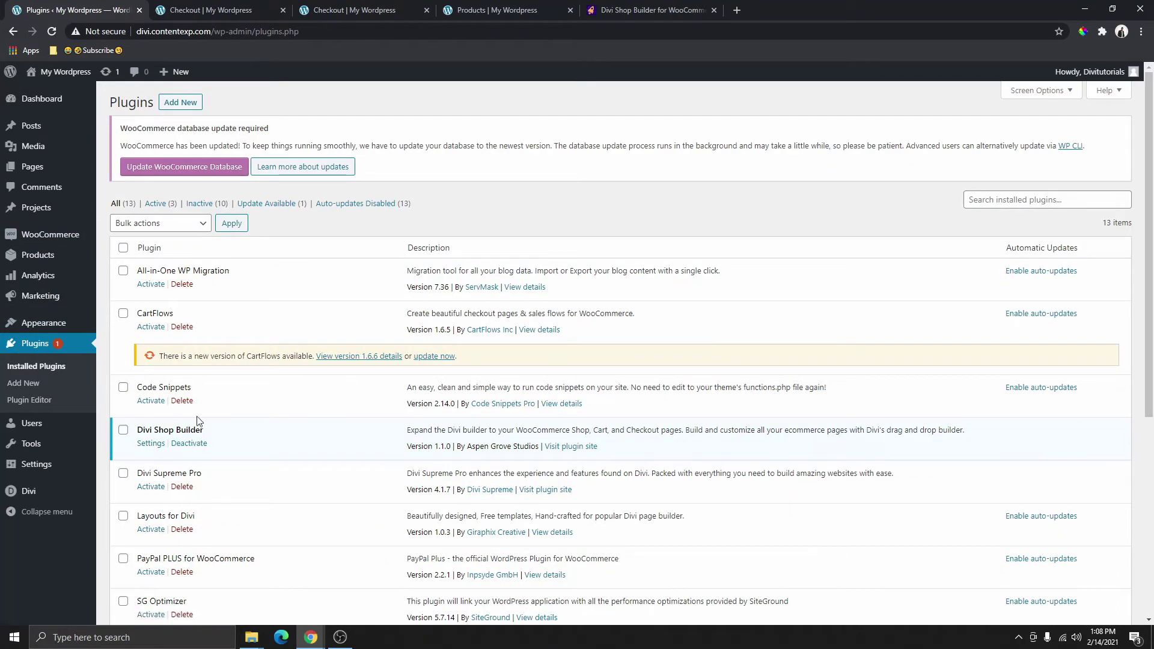
pyautogui.scroll(-2, 174, 382)
pyautogui.scroll(2, 179, 309)
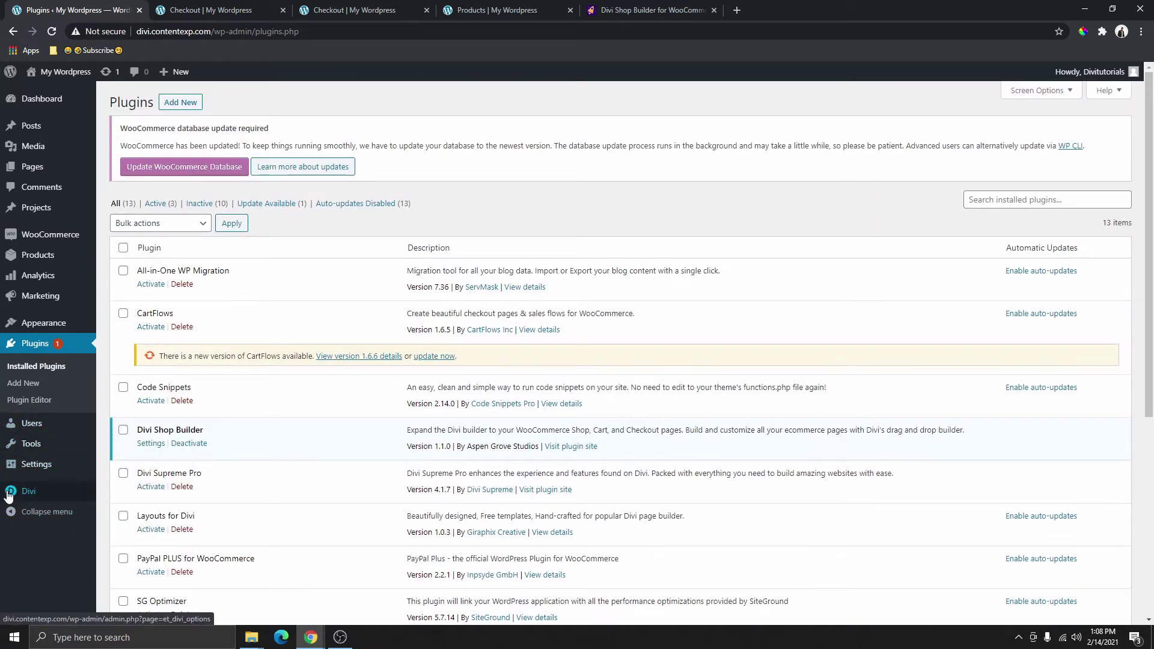
pyautogui.moveTo(30, 493)
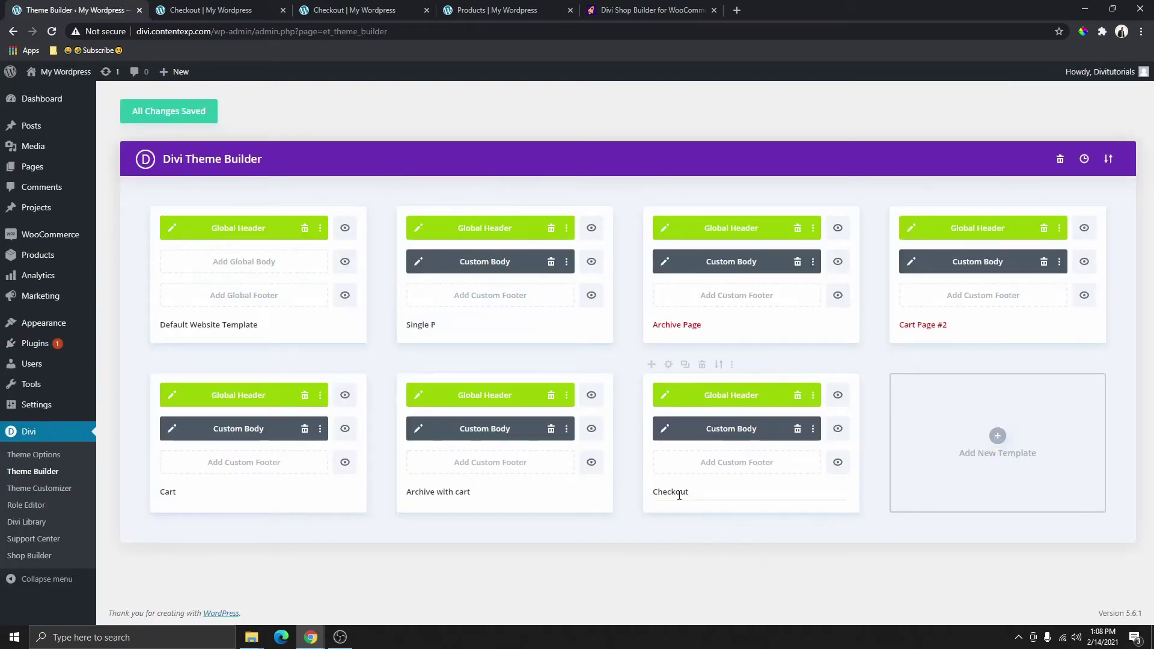
# Step: Examine the customized shop page and the customized checkout page on the live site
pyautogui.click(535, 9)
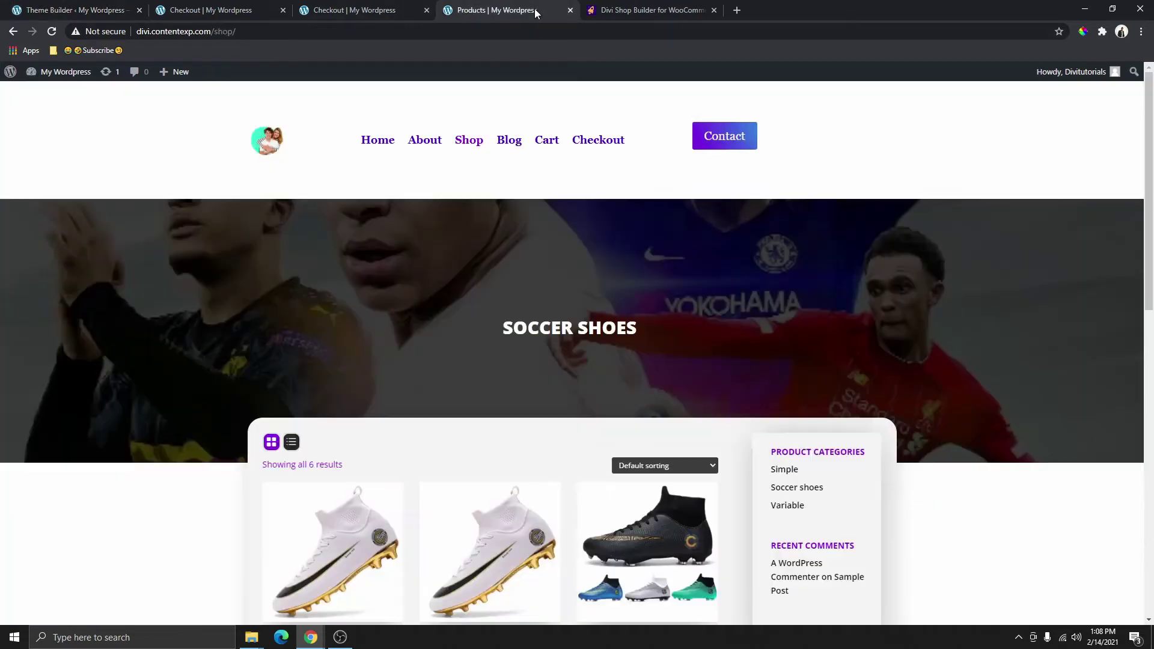
pyautogui.scroll(-2, 503, 240)
pyautogui.scroll(-2, 504, 241)
pyautogui.scroll(4, 514, 240)
pyautogui.click(598, 140)
pyautogui.scroll(-8, 601, 373)
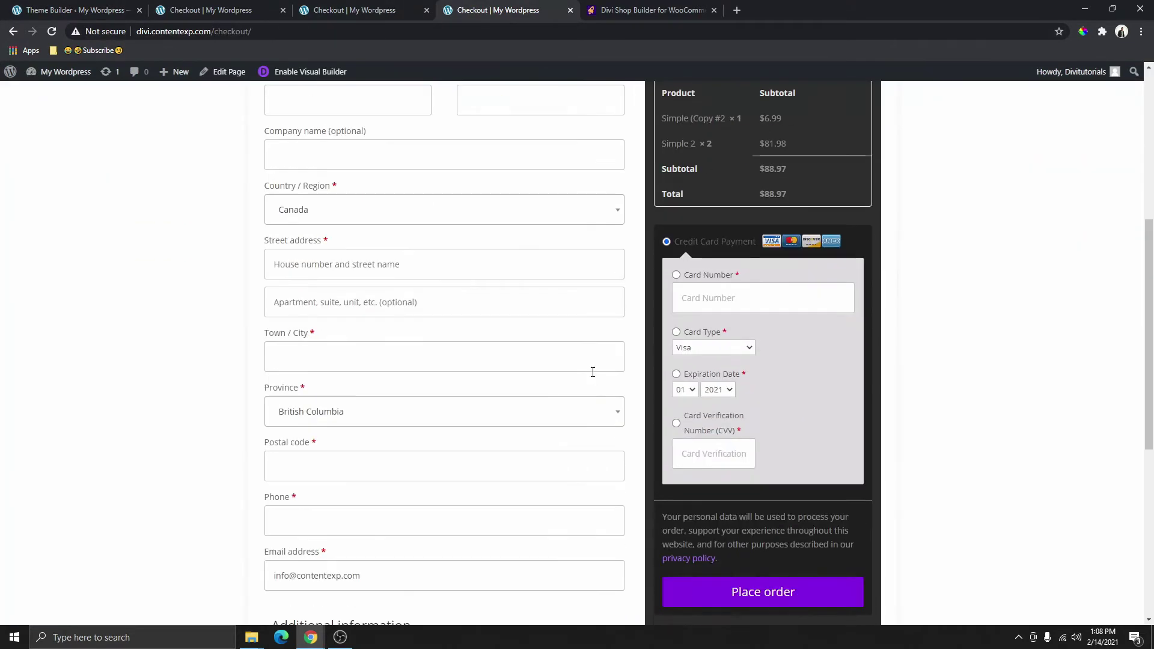
pyautogui.scroll(8, 541, 360)
# Step: Unassign the Checkout template from the WooCommerce Checkout page in the Theme Builder and save the changes
pyautogui.click(75, 10)
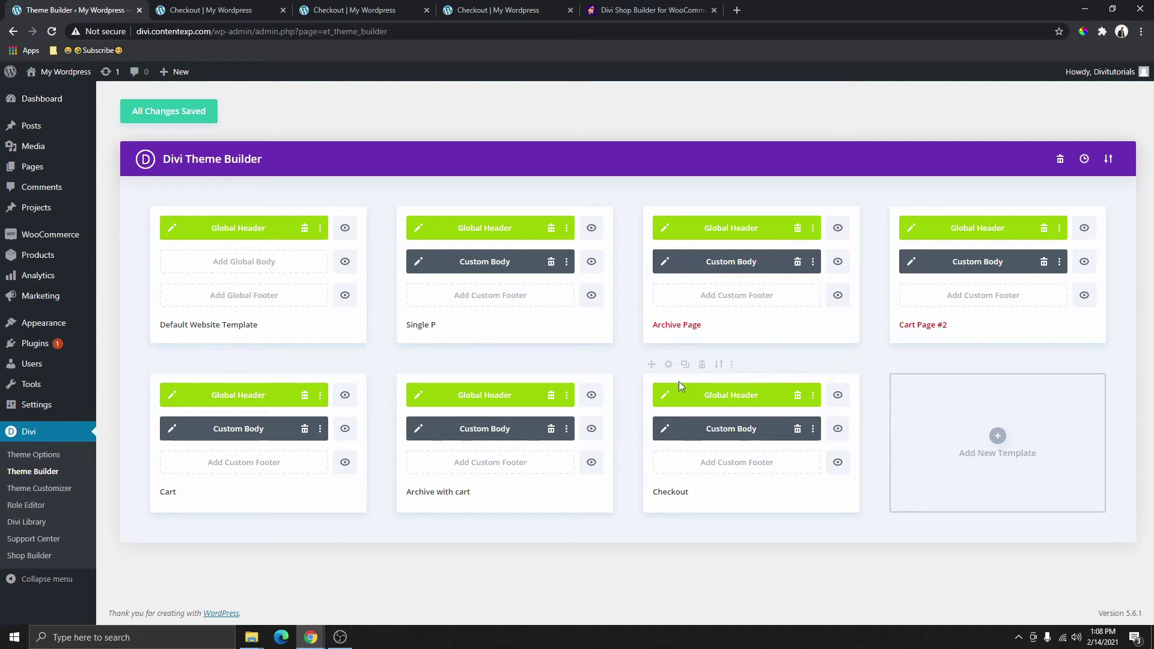
pyautogui.click(668, 364)
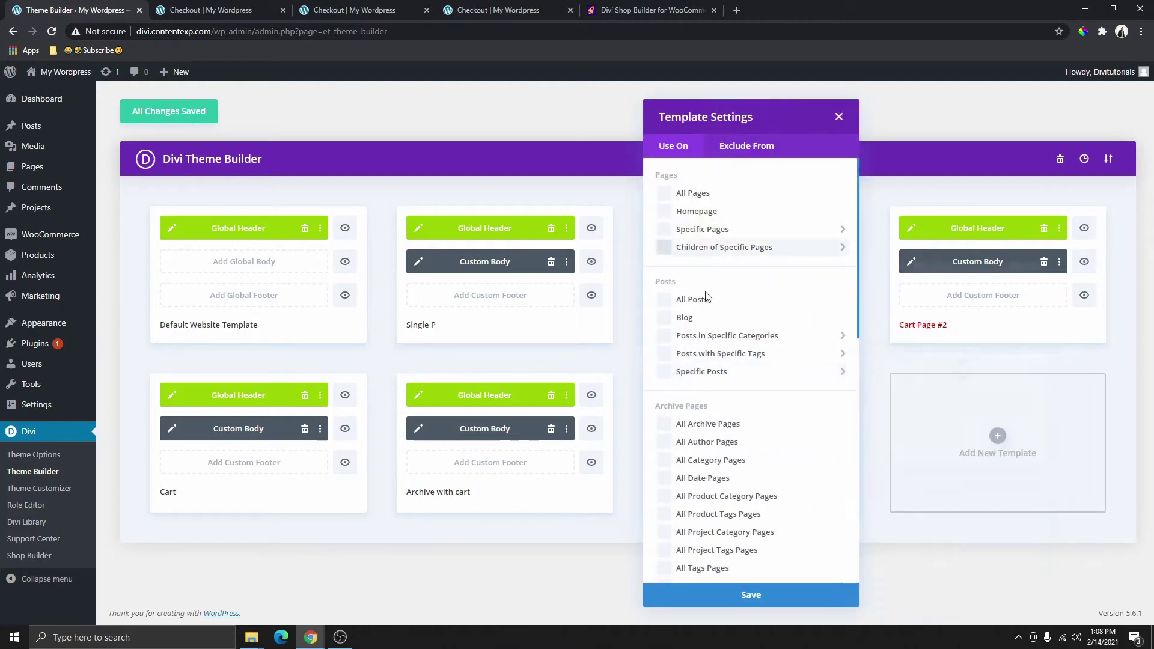
pyautogui.scroll(-3, 735, 469)
pyautogui.scroll(-3, 735, 470)
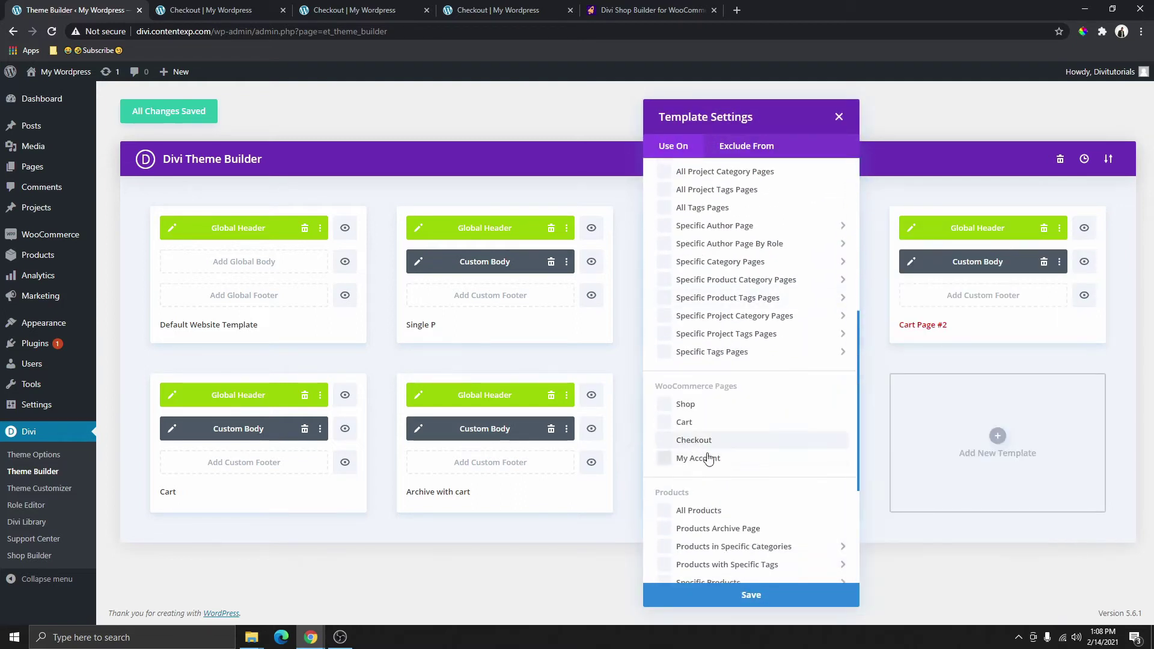
pyautogui.click(767, 595)
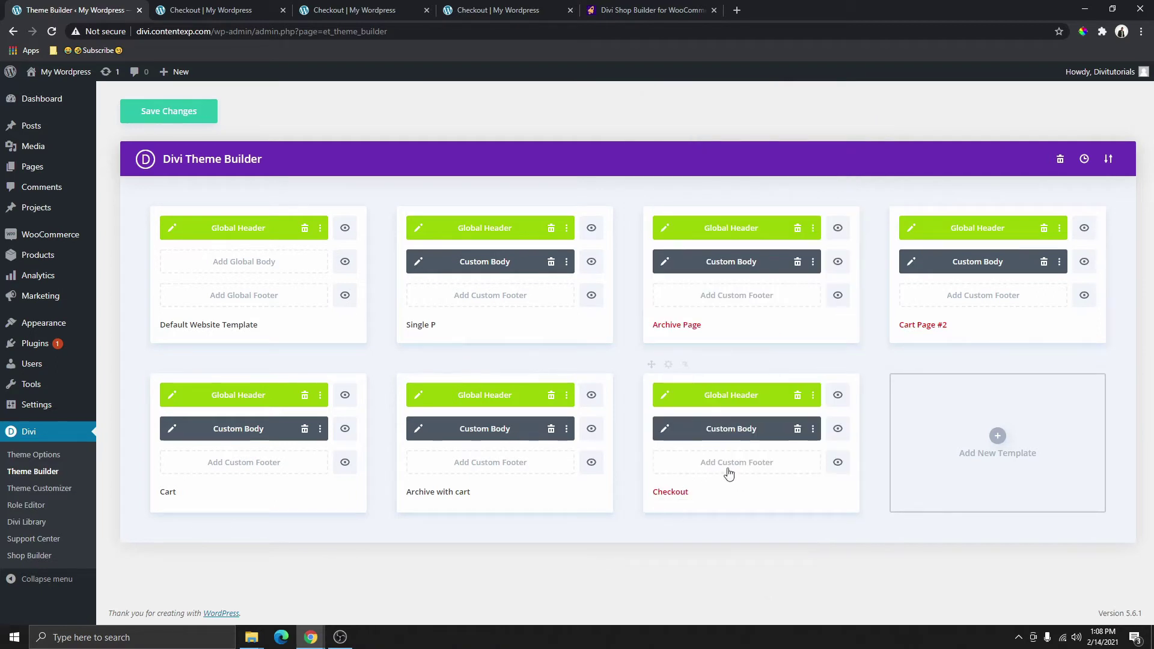
pyautogui.click(169, 116)
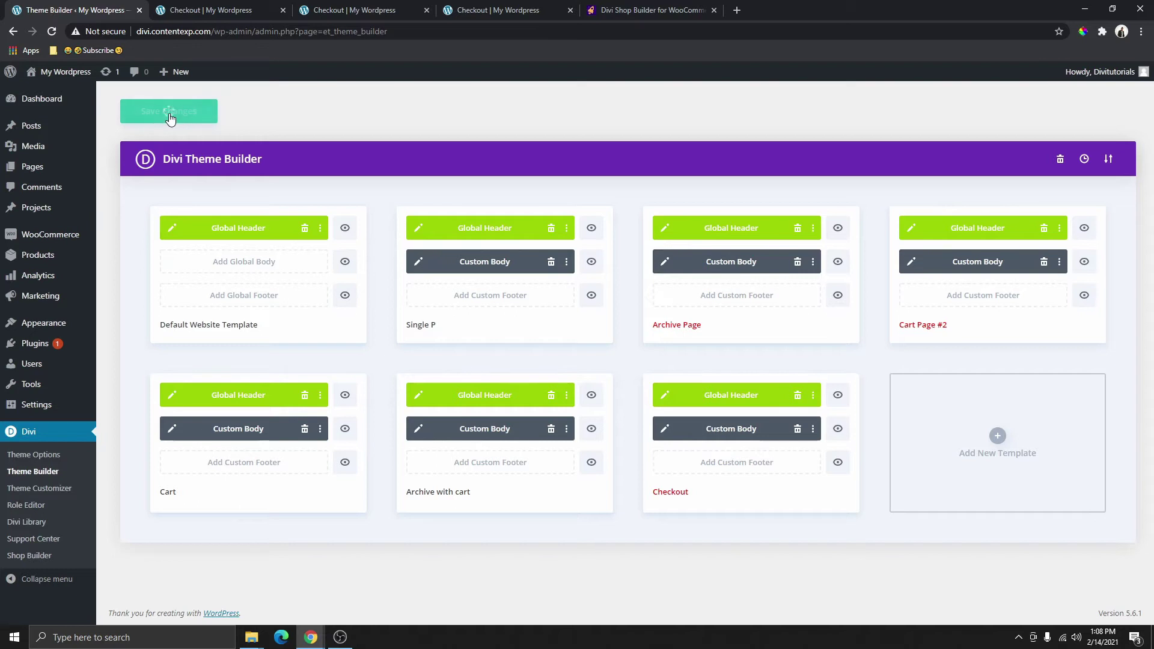
# Step: Reload the live checkout page and compare its full layout with the customized checkout design
pyautogui.click(499, 12)
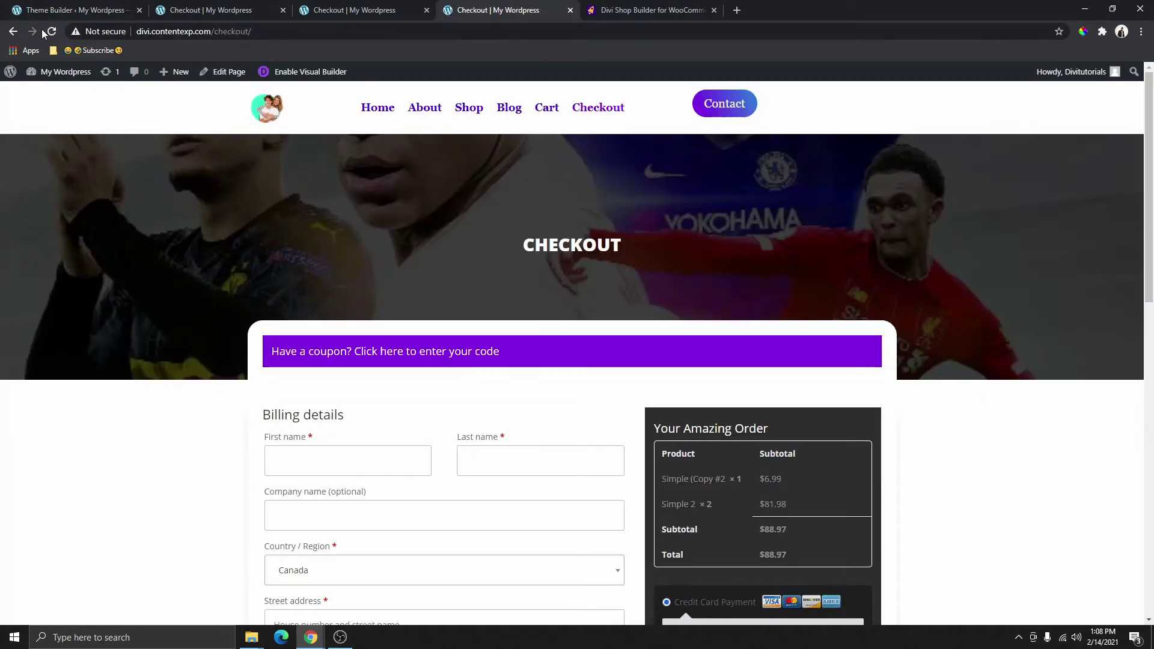
pyautogui.click(52, 31)
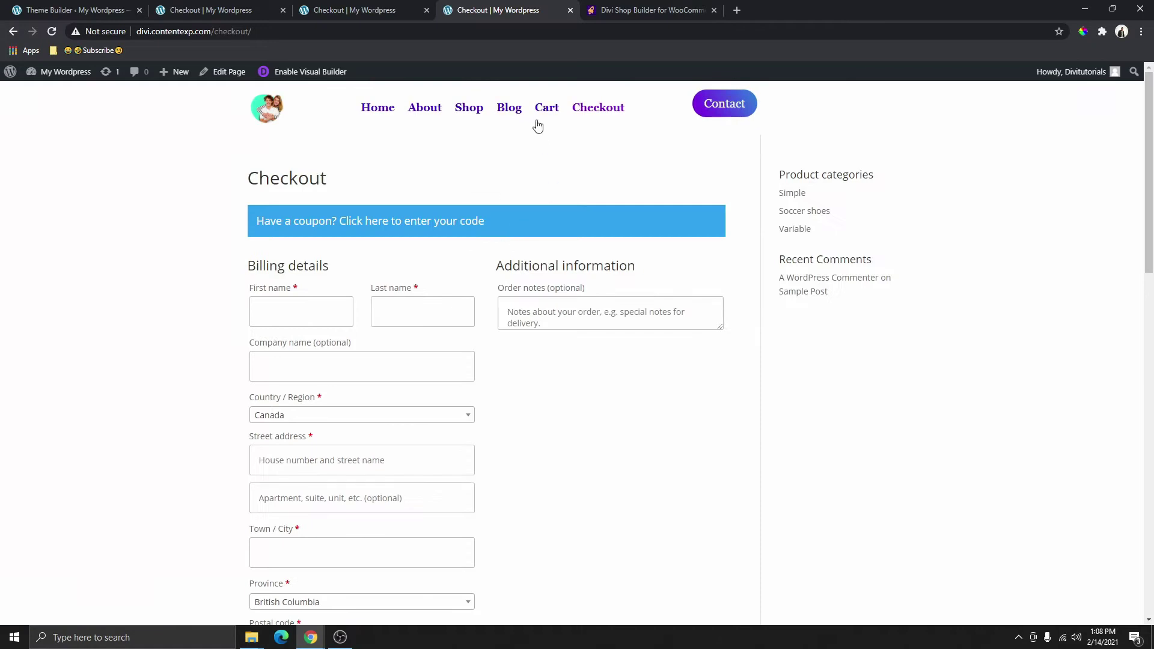
pyautogui.scroll(-9, 603, 361)
pyautogui.scroll(9, 533, 337)
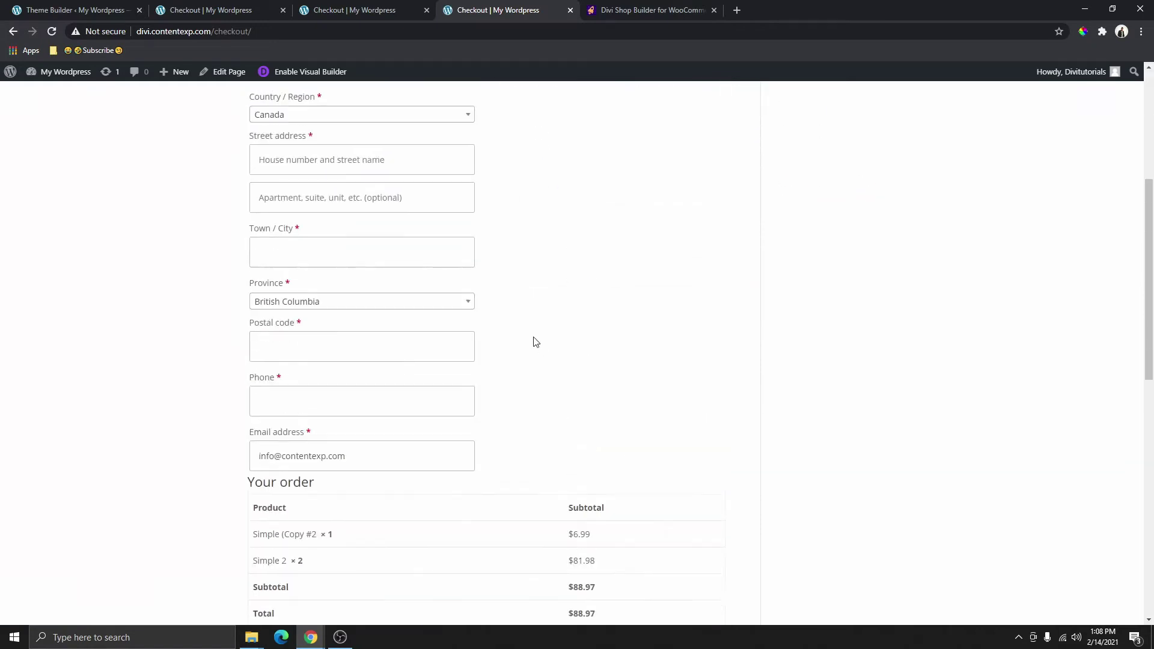
pyautogui.scroll(-10, 526, 324)
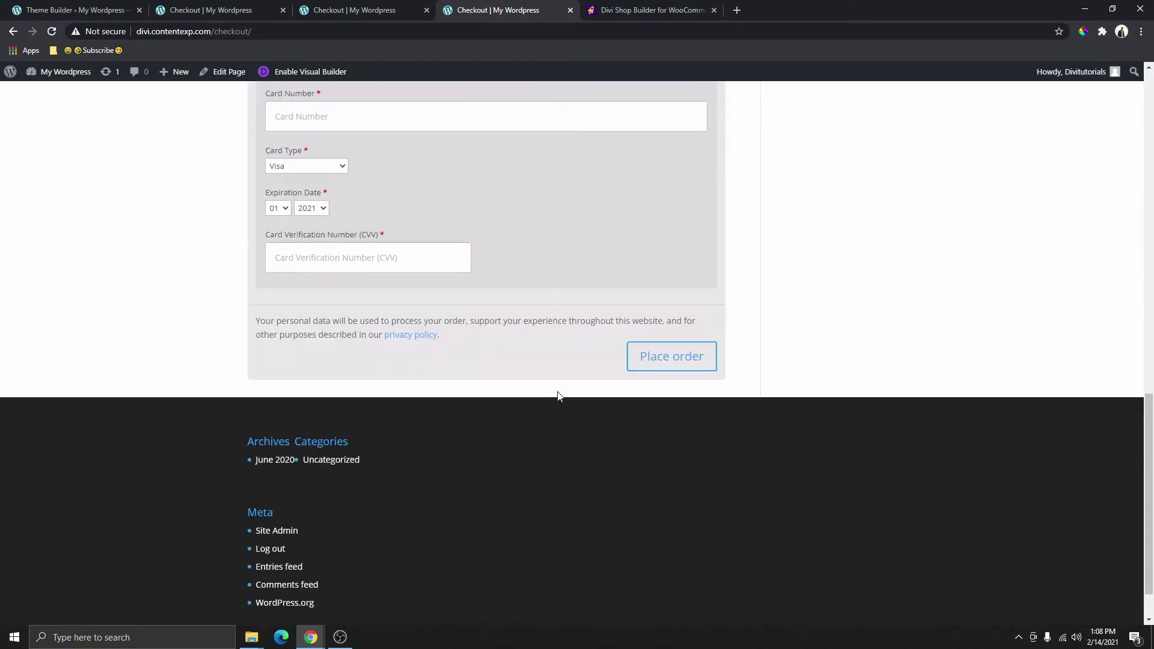
pyautogui.scroll(6, 559, 397)
pyautogui.scroll(7, 494, 433)
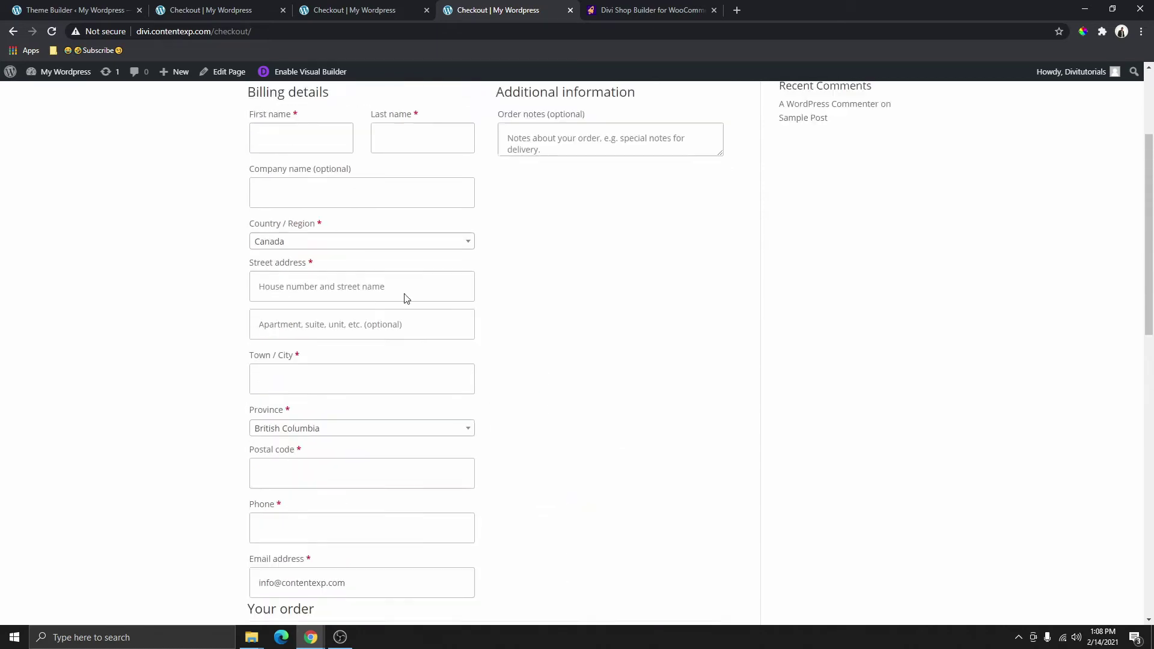
pyautogui.click(343, 12)
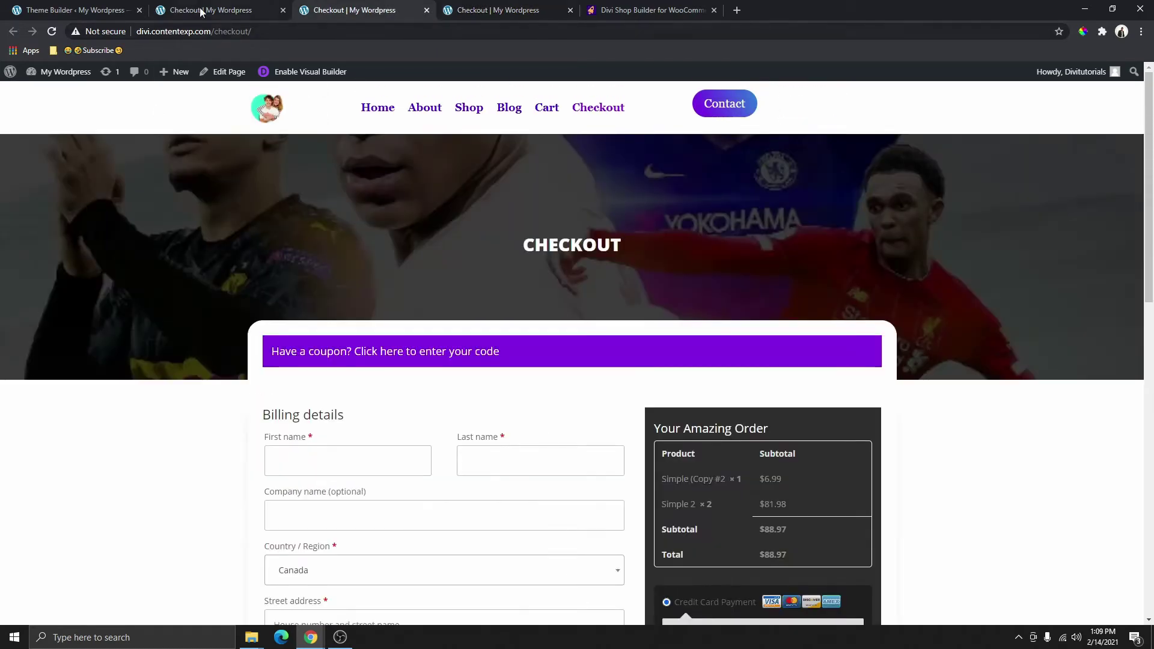
# Step: Create a new Theme Builder template assigned to the WooCommerce Checkout page
pyautogui.click(75, 10)
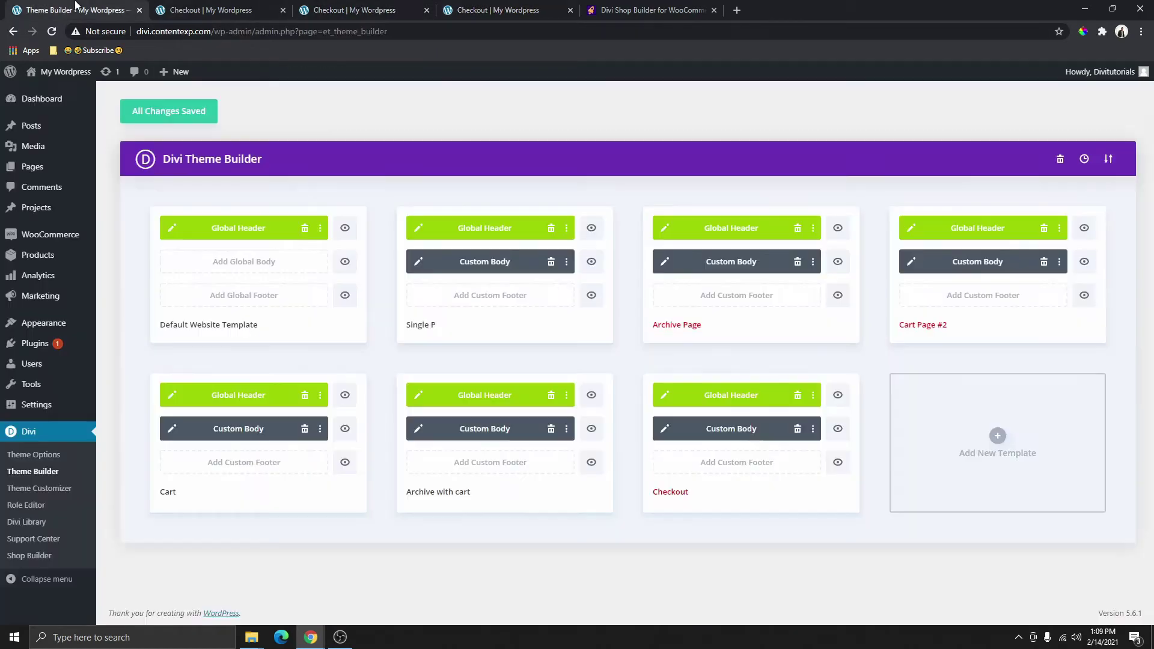
pyautogui.click(997, 437)
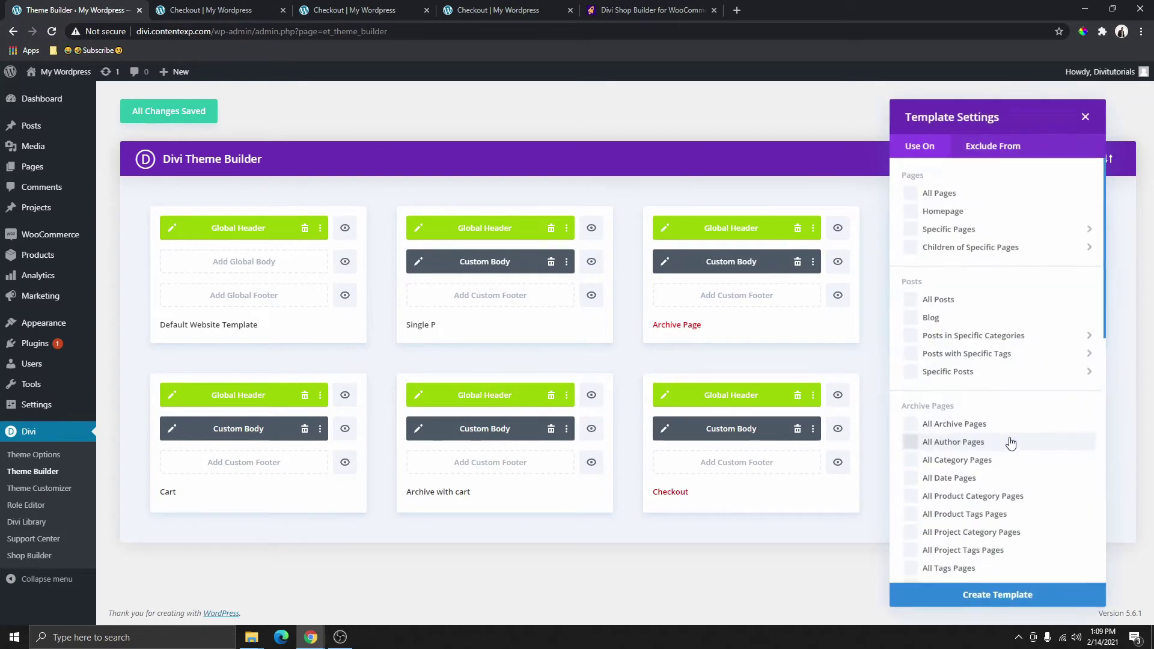
pyautogui.scroll(-5, 998, 457)
pyautogui.scroll(-3, 996, 475)
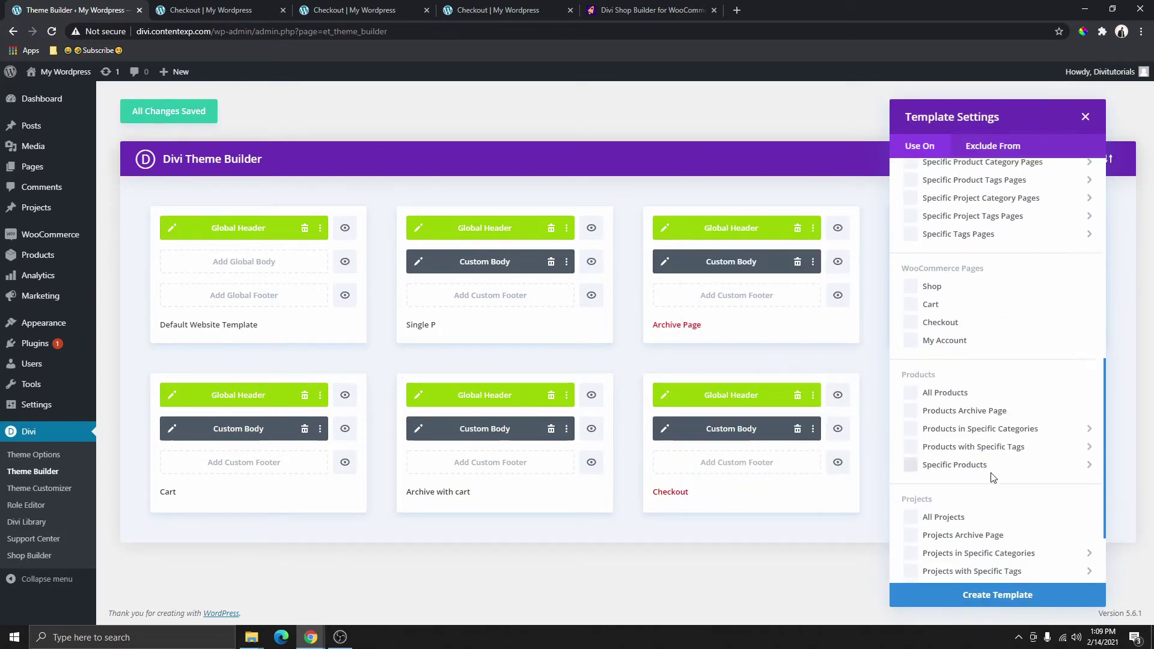
pyautogui.click(905, 325)
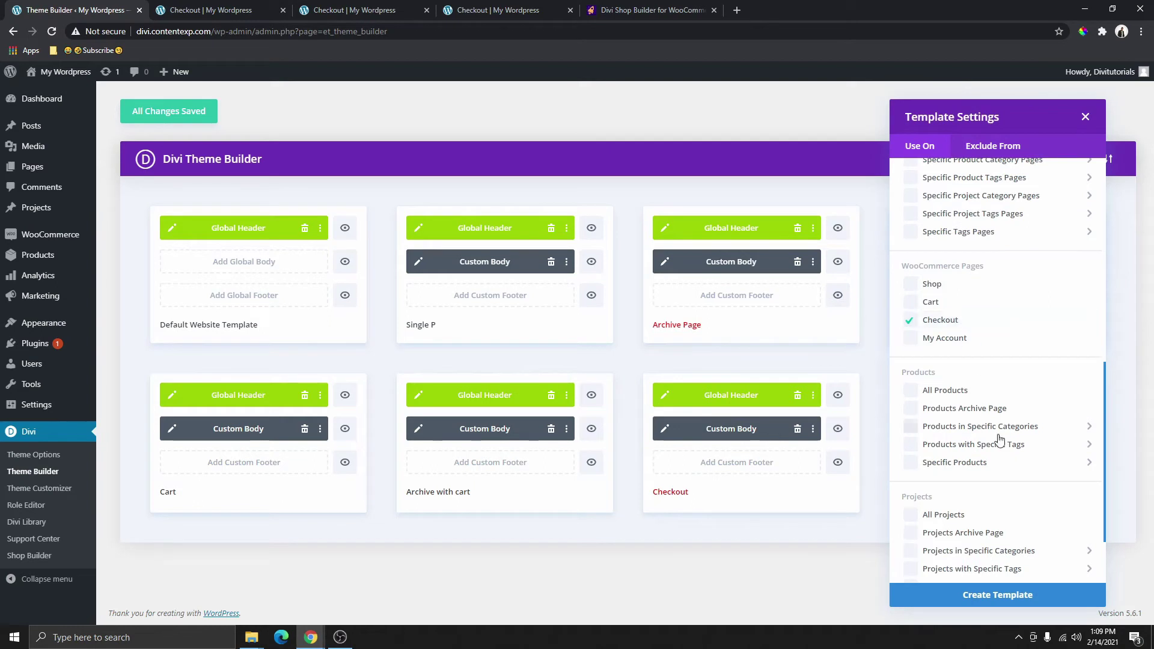
pyautogui.click(1007, 596)
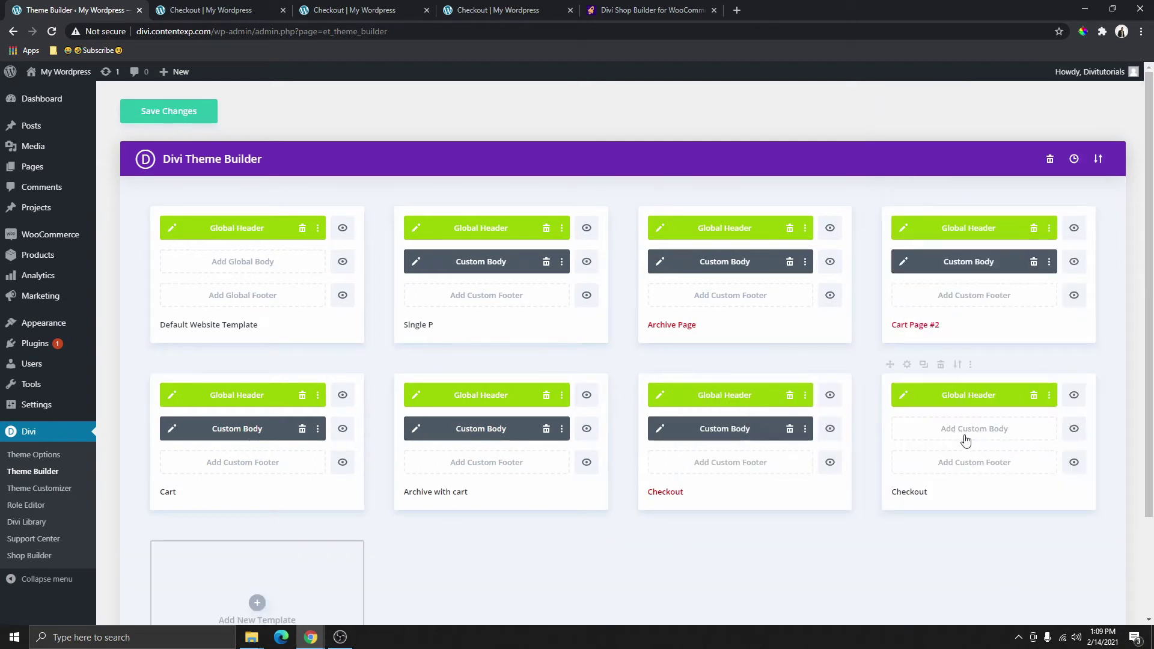
# Step: Add a custom body to the new Checkout template and choose to build its layout from scratch
pyautogui.click(985, 437)
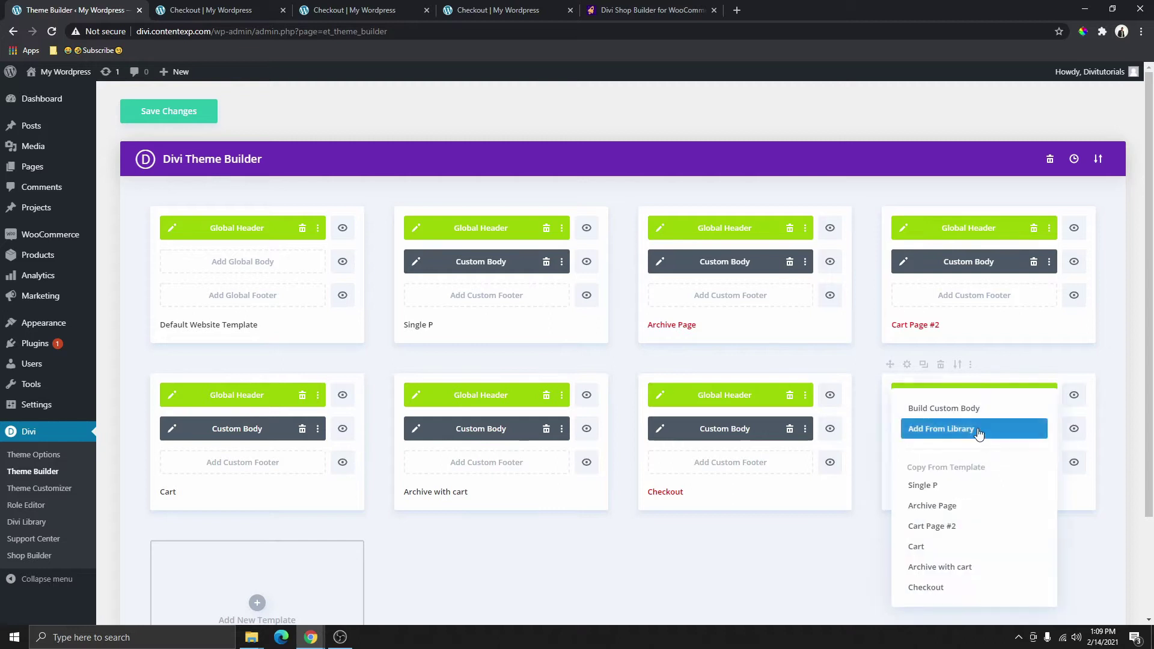
pyautogui.click(940, 413)
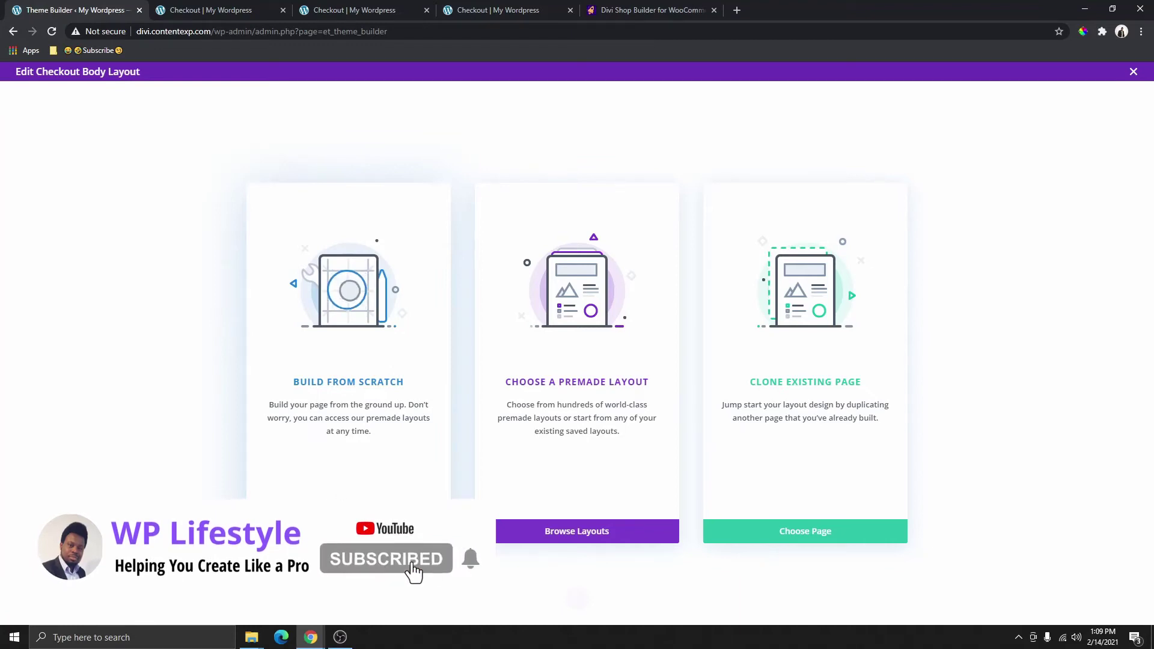
pyautogui.click(349, 301)
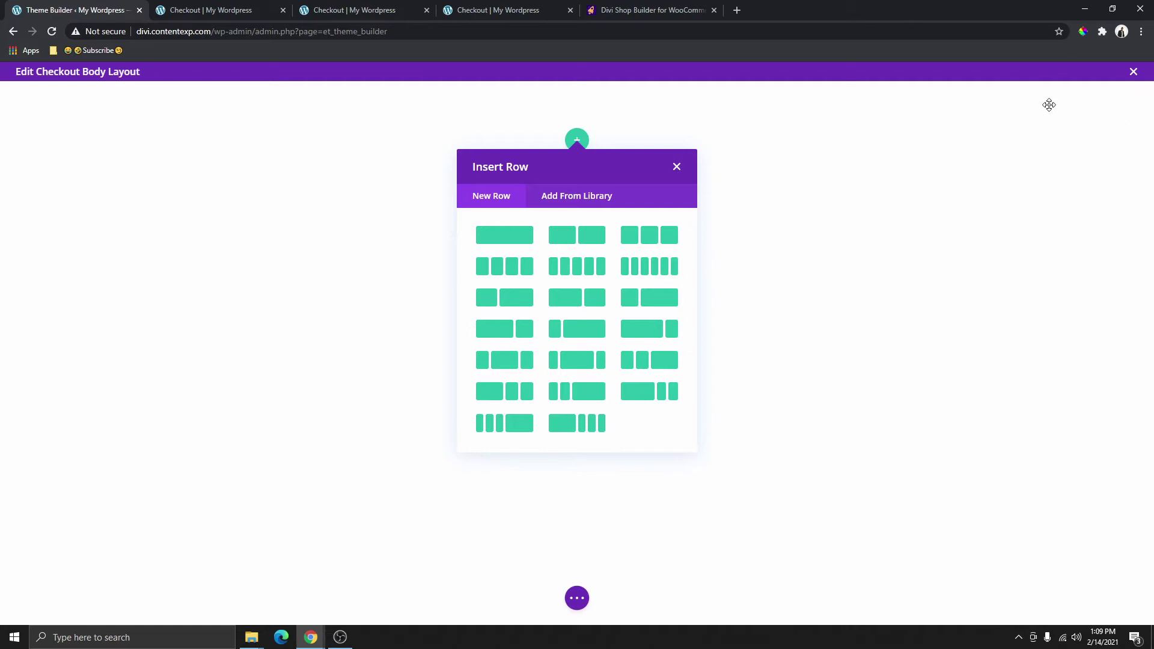
# Step: Compare the default checkout page with the customized one, and close the default checkout page
pyautogui.click(499, 11)
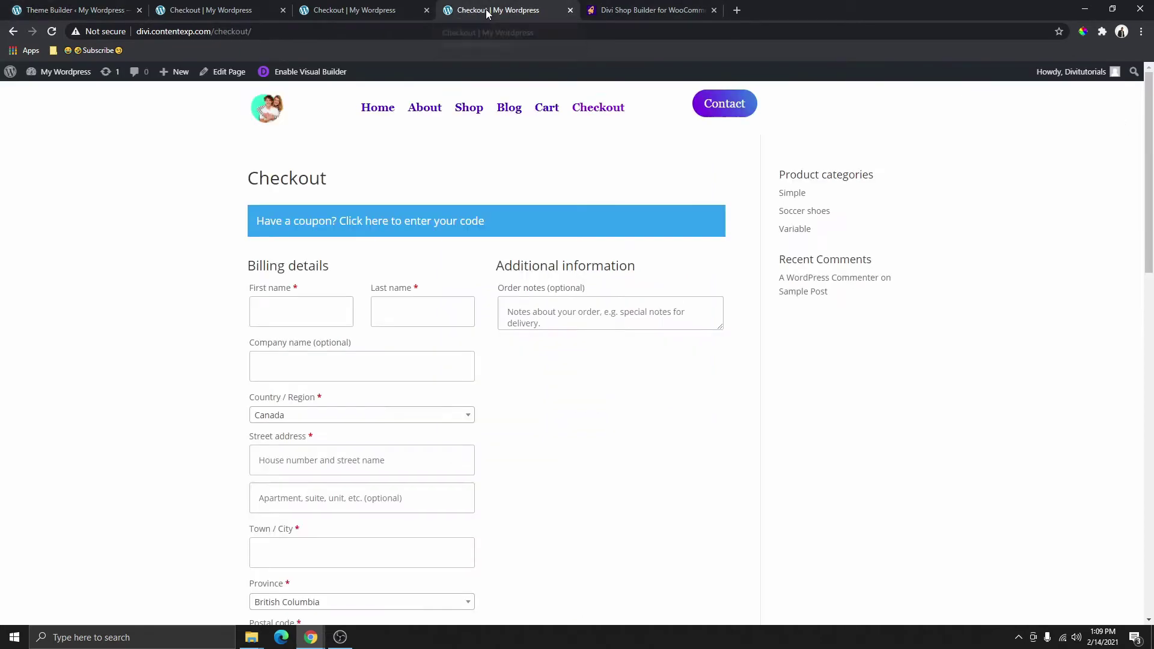
pyautogui.click(377, 15)
pyautogui.scroll(-2, 523, 276)
pyautogui.scroll(2, 523, 276)
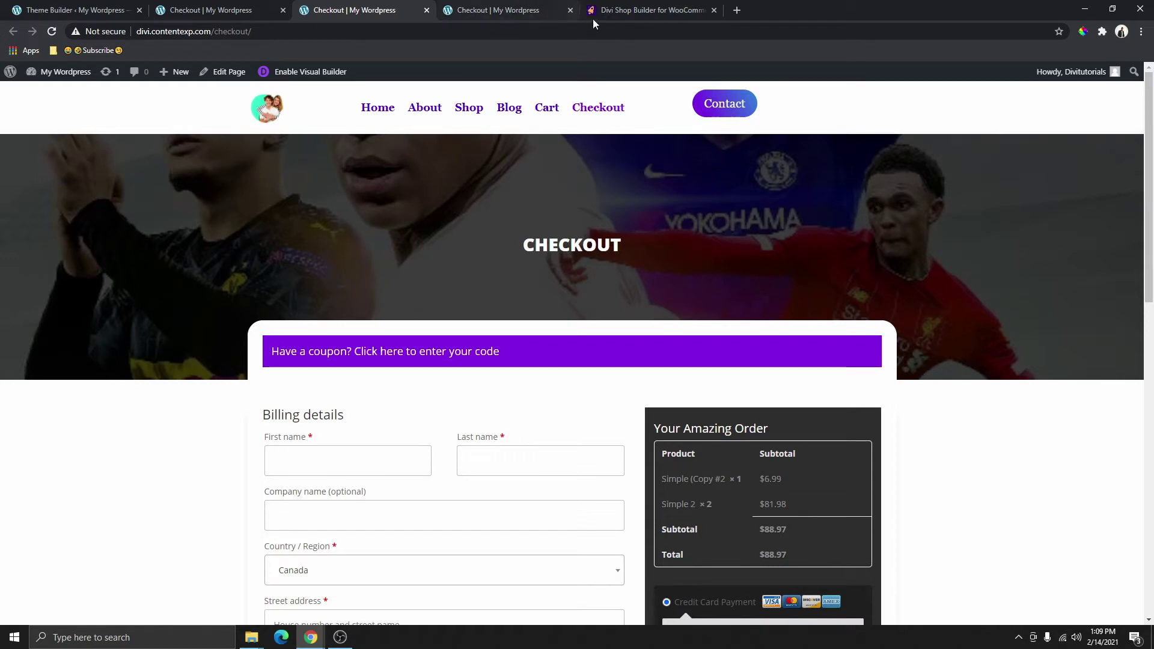
pyautogui.click(500, 11)
pyautogui.hotkey('ctrl', 'w')
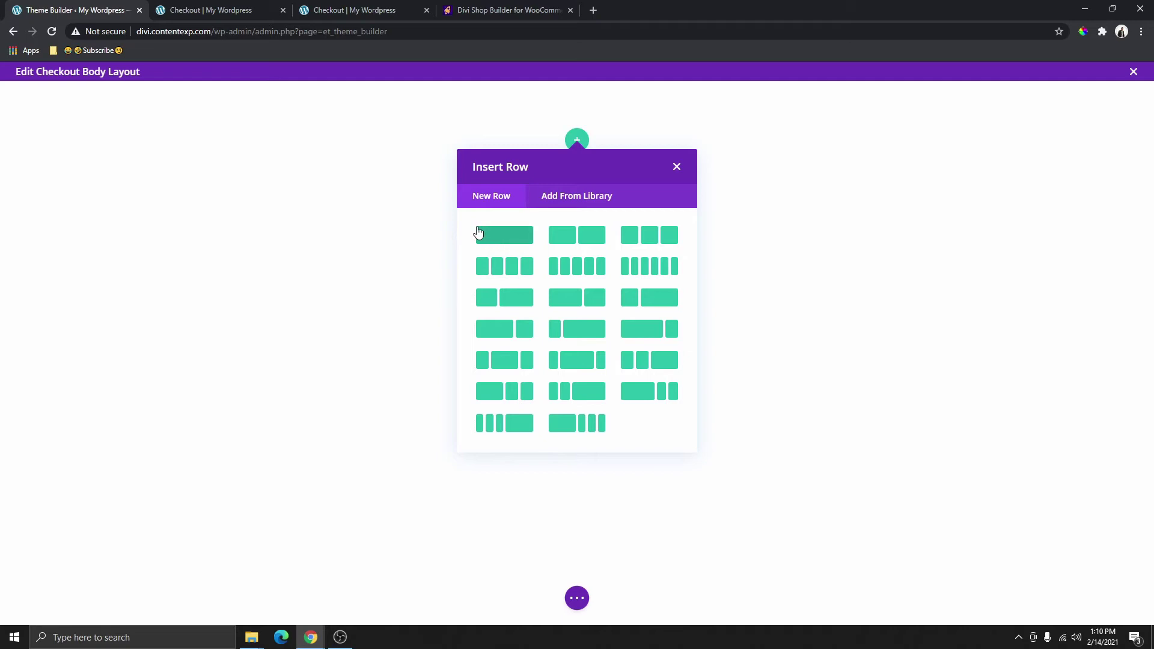
# Step: Insert a single-column row and add a Text module containing "Checkout"
pyautogui.click(502, 238)
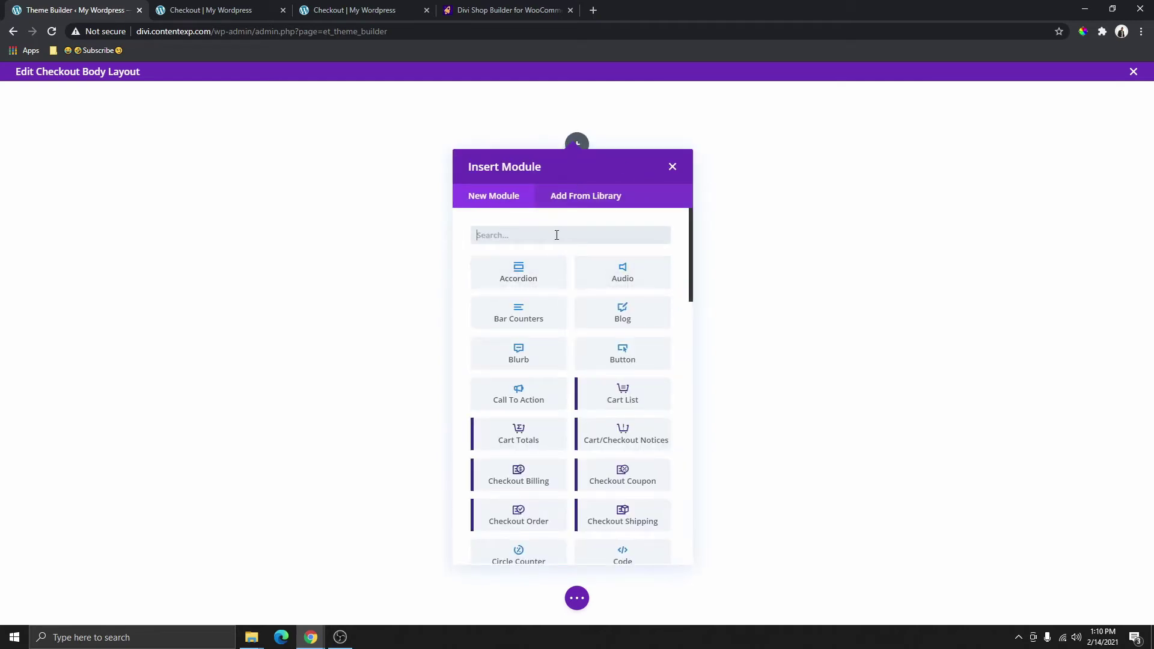
pyautogui.write('text')
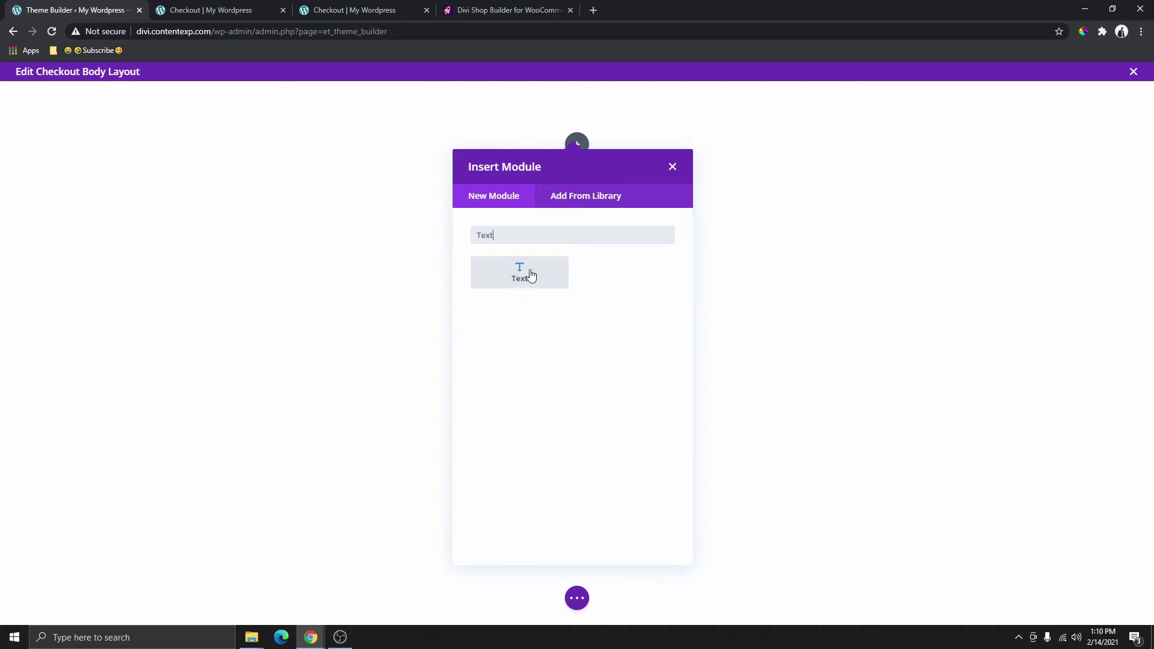
pyautogui.click(529, 274)
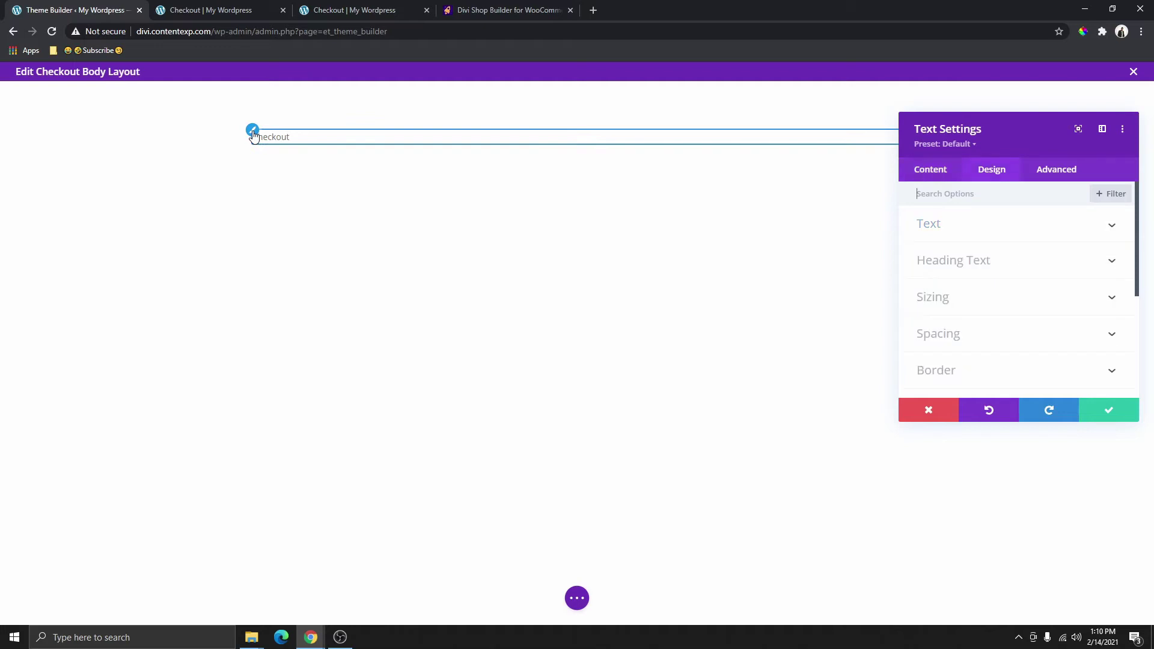
# Step: Style the Checkout text in bold, black, 40px uppercase letters
pyautogui.scroll(-1, 991, 274)
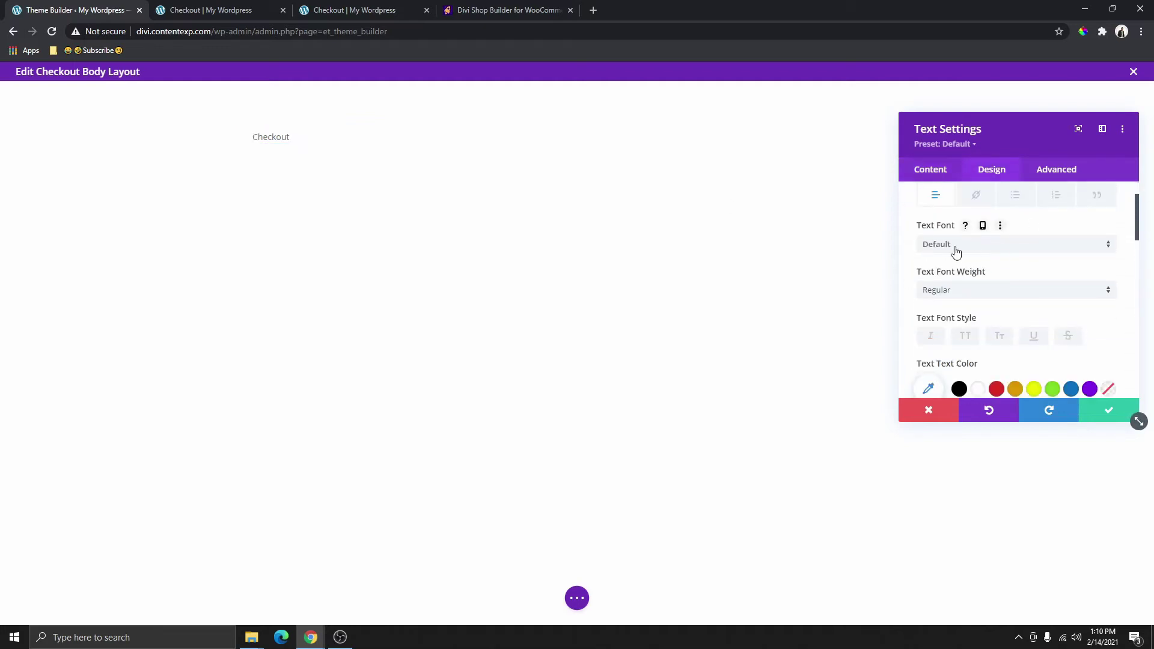
pyautogui.click(974, 294)
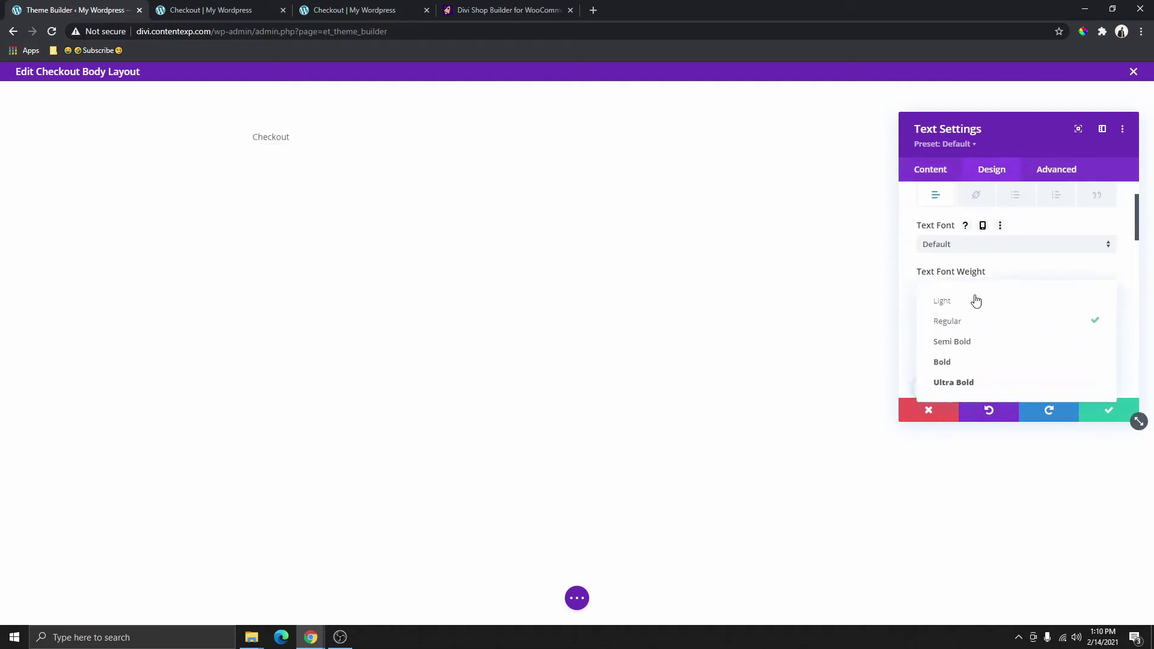
pyautogui.click(984, 361)
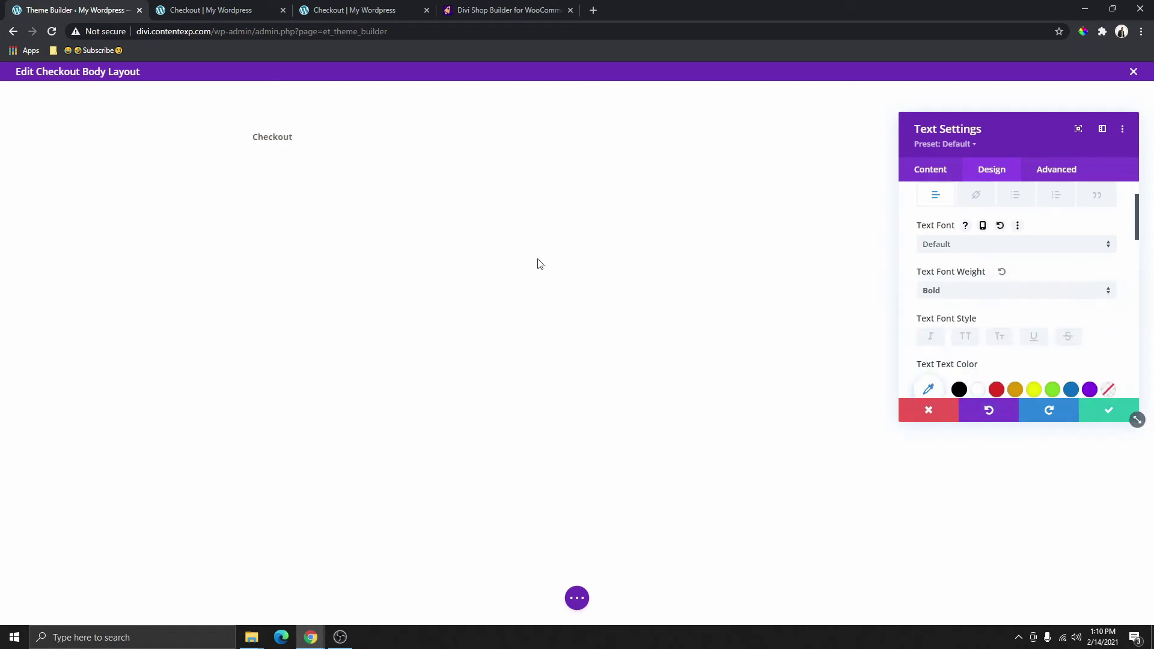
pyautogui.scroll(-1, 1013, 300)
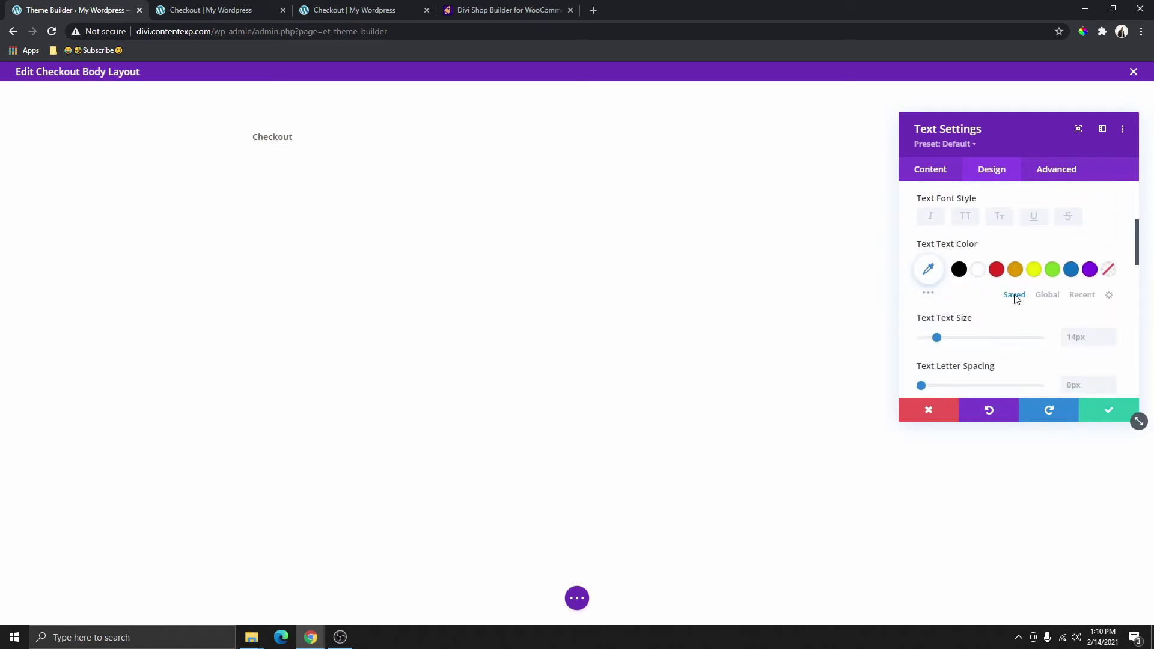
pyautogui.click(960, 271)
pyautogui.click(1062, 340)
pyautogui.write('30px')
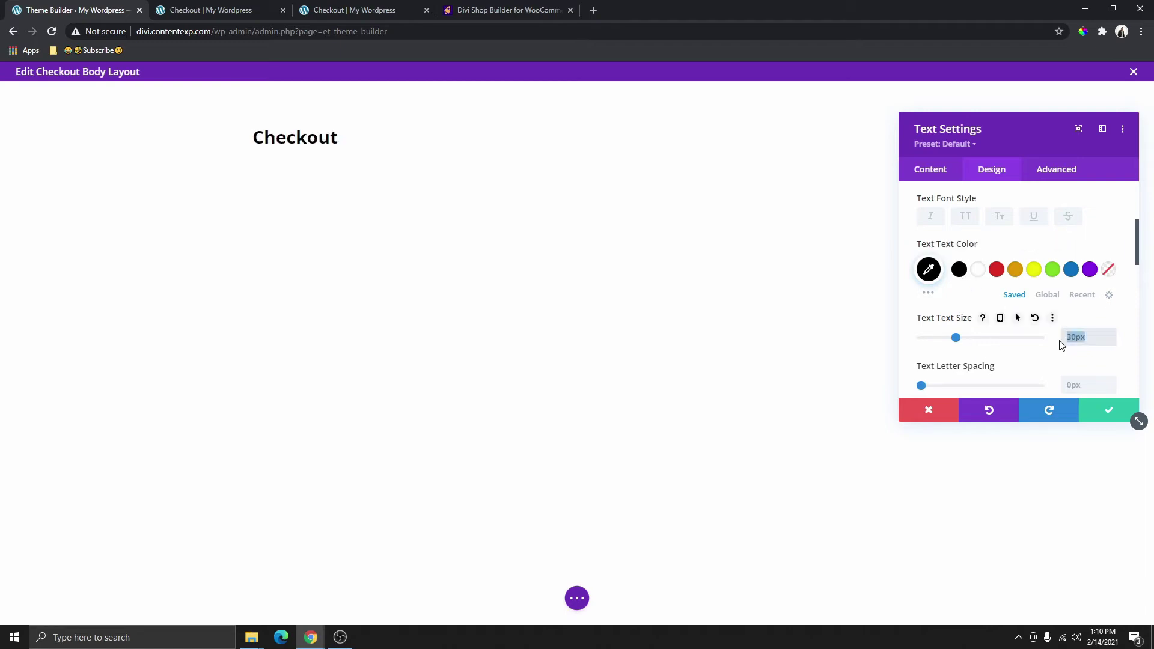
pyautogui.write('40px')
pyautogui.scroll(-2, 1007, 287)
pyautogui.scroll(3, 1006, 286)
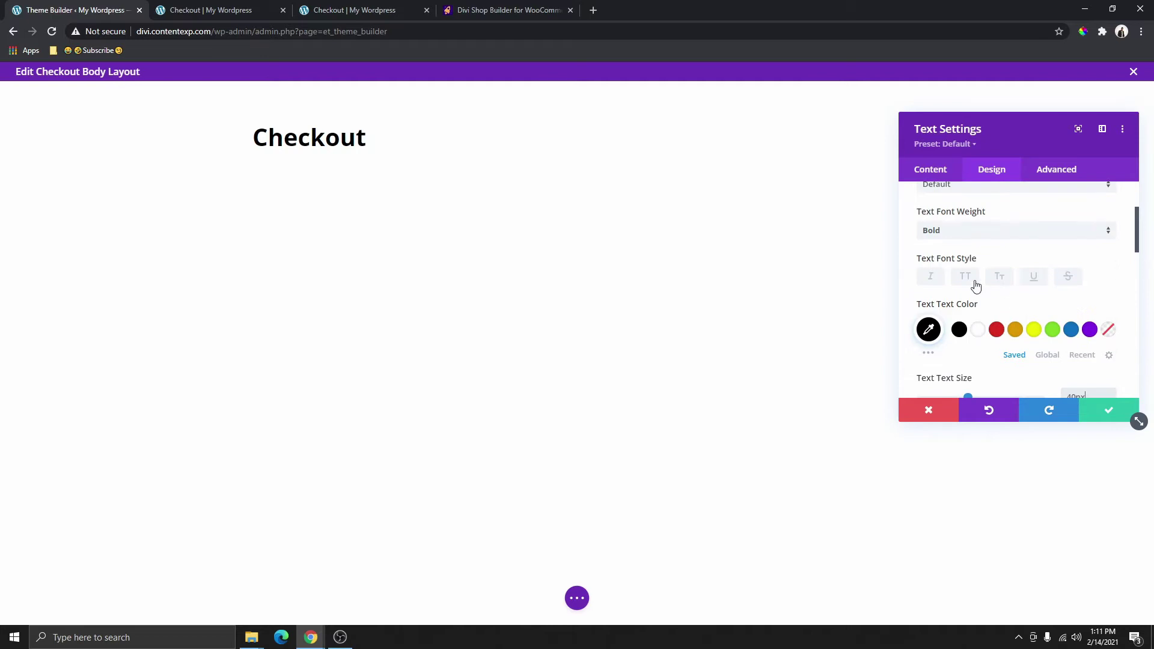
pyautogui.click(966, 277)
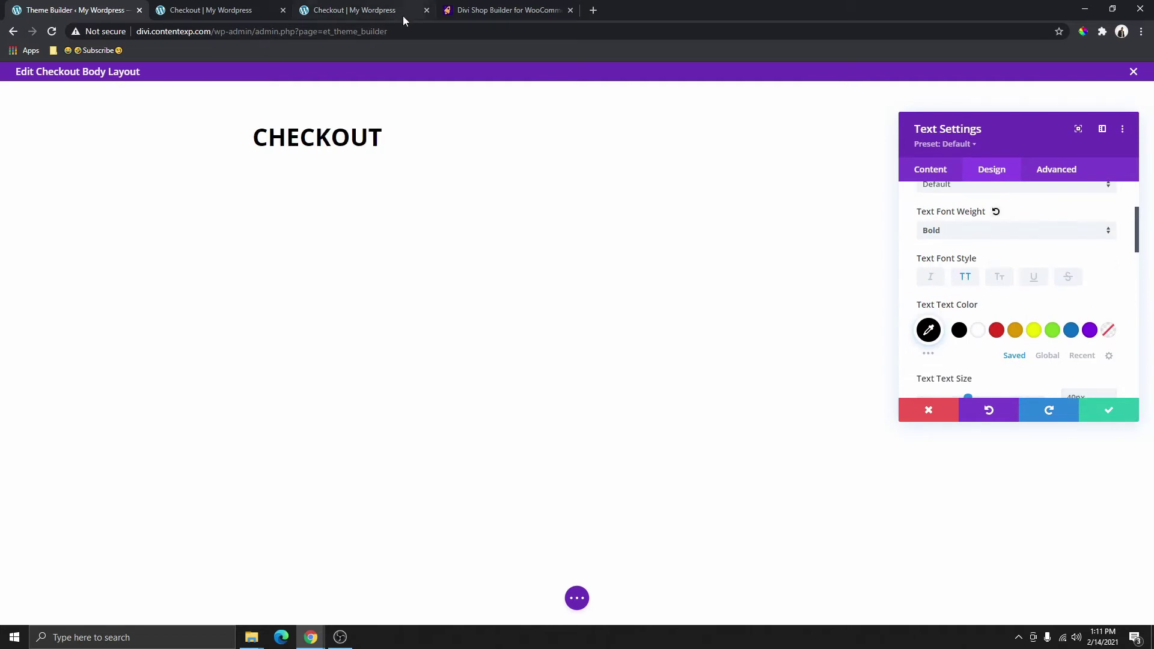
# Step: Check the heading on the customized checkout page, and center-align the CHECKOUT text to match
pyautogui.click(234, 12)
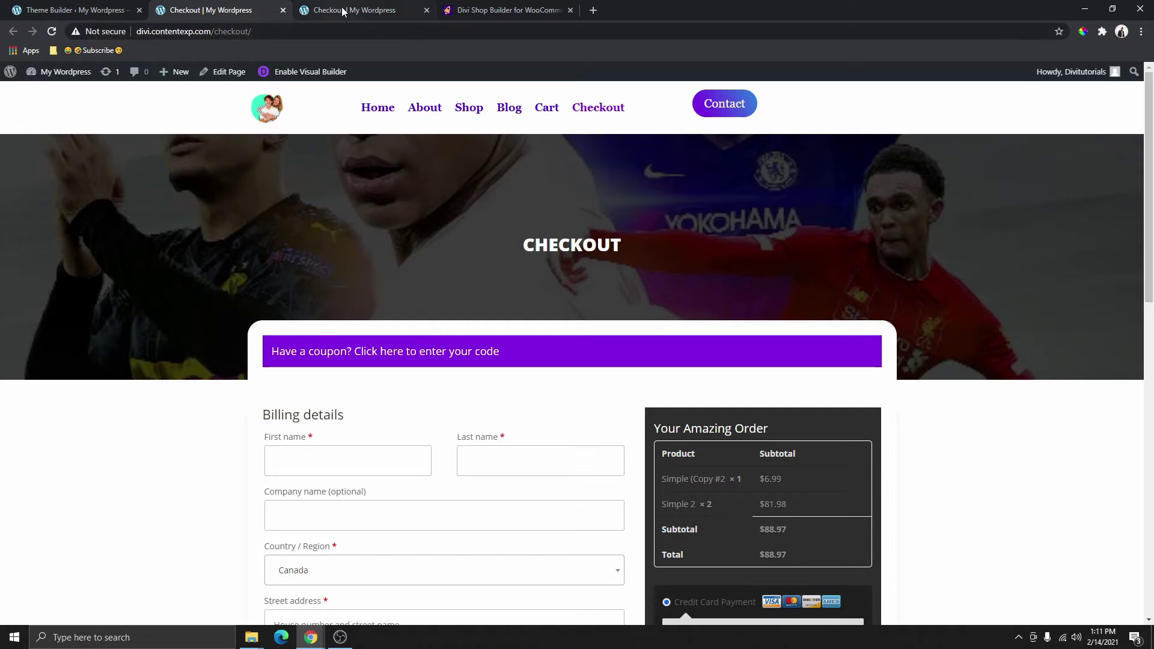
pyautogui.click(60, 9)
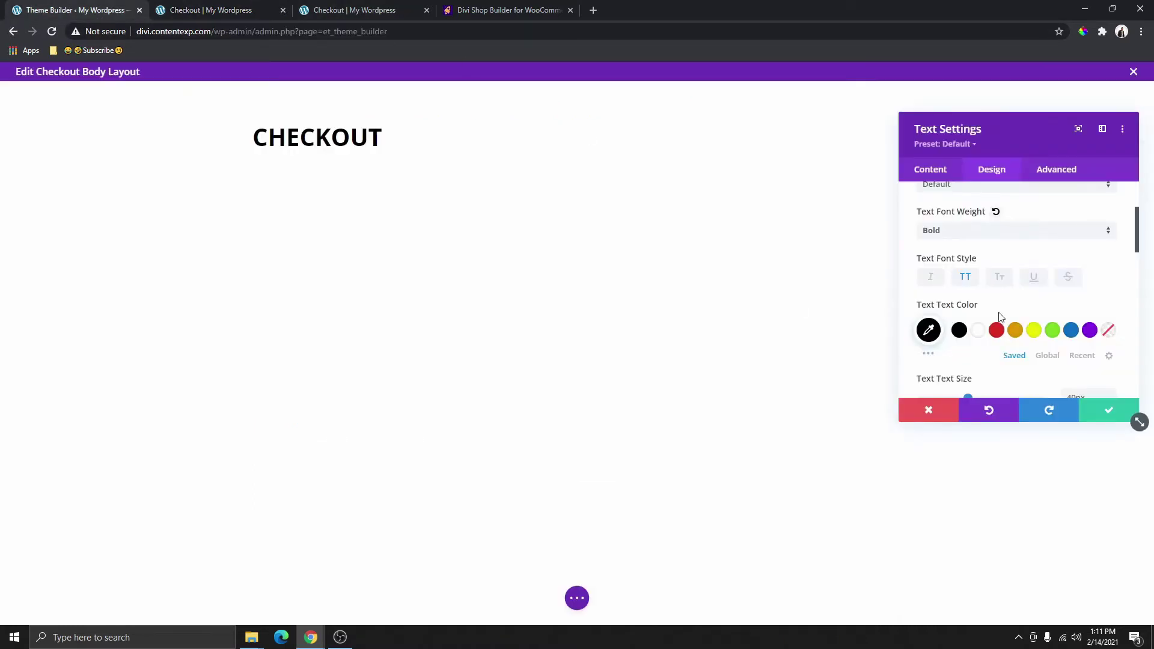
pyautogui.scroll(-2, 1008, 291)
pyautogui.scroll(-8, 1008, 290)
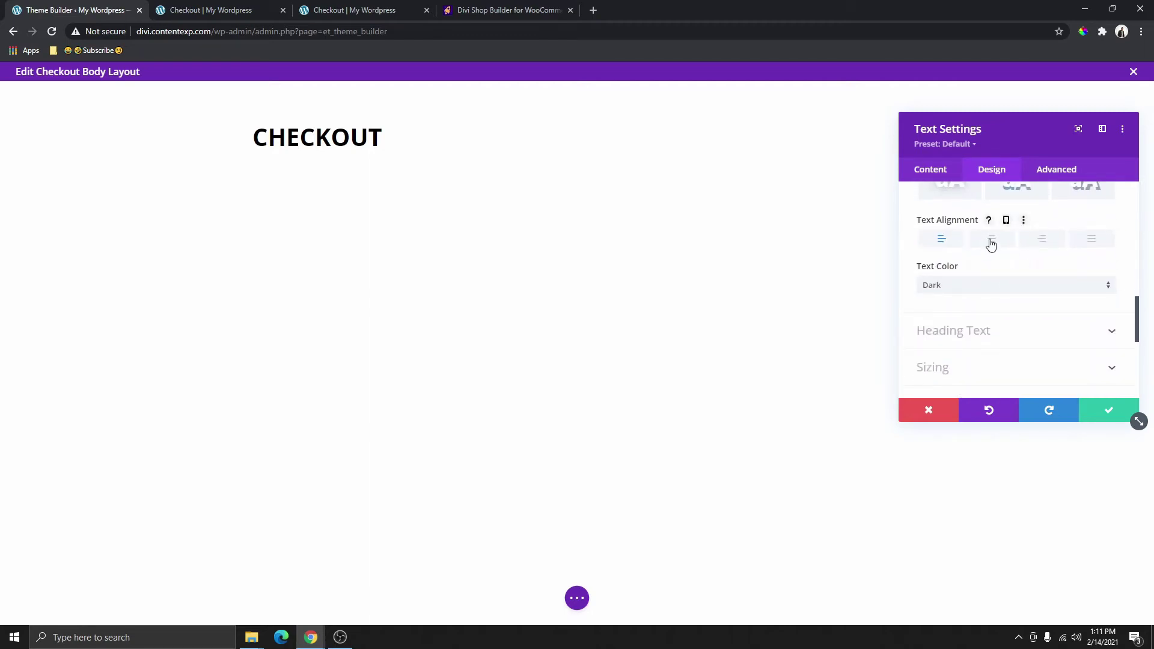
pyautogui.click(990, 241)
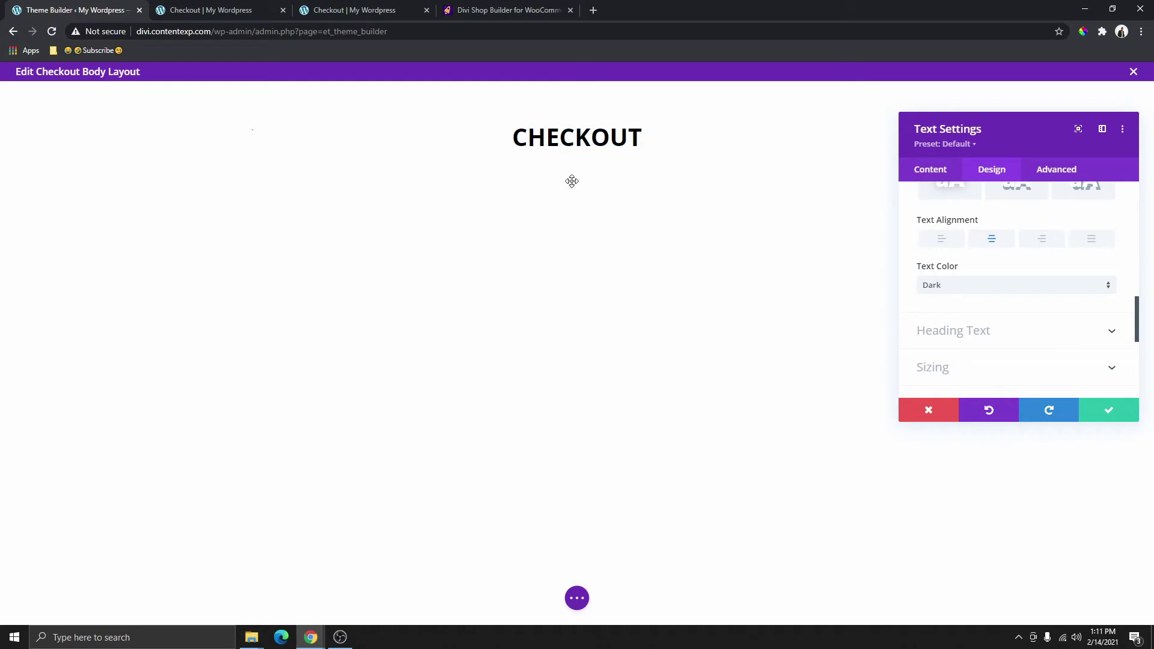
pyautogui.press('Escape')
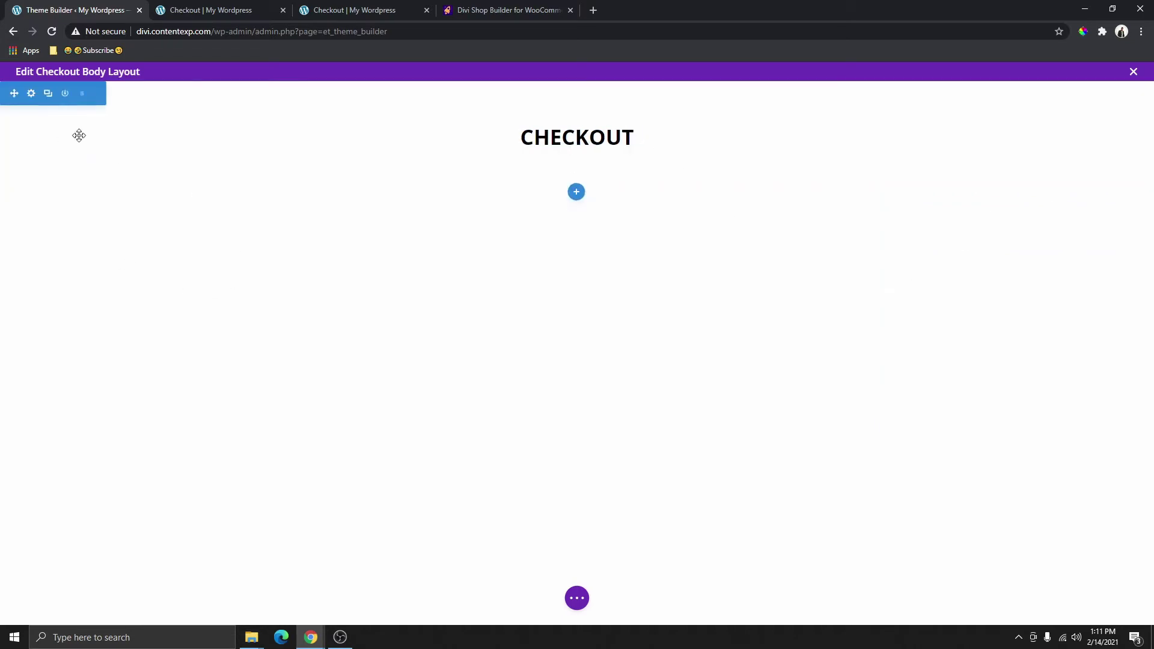
# Step: Set the soccer players picture from the media library as the heading section's background image
pyautogui.click(30, 95)
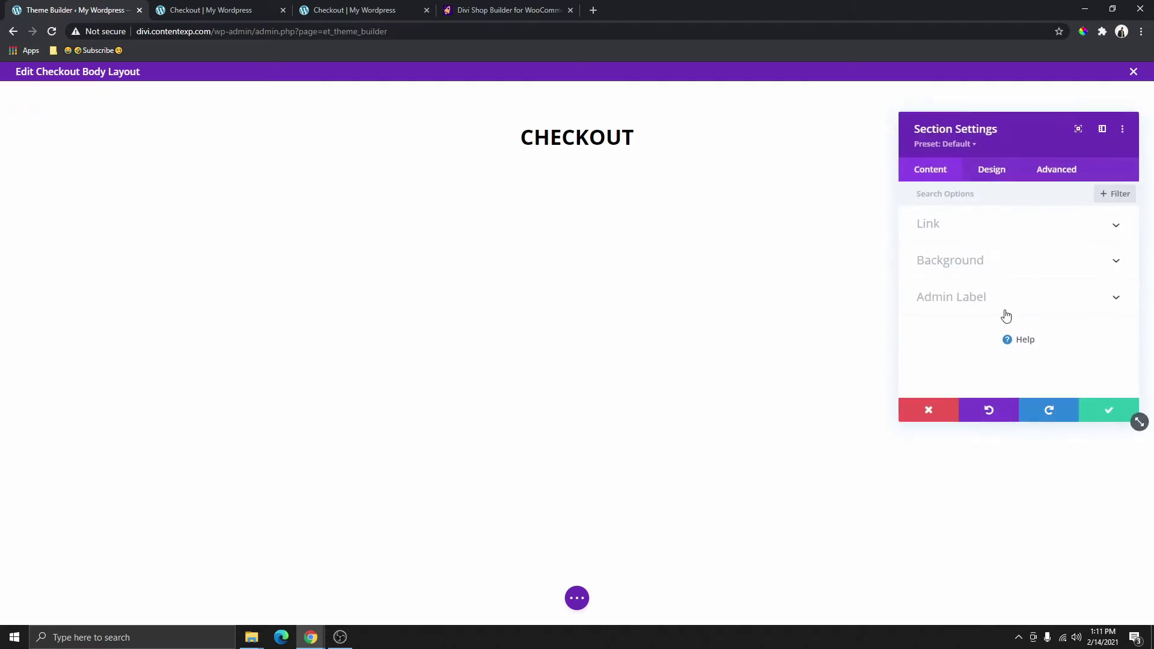
pyautogui.click(965, 263)
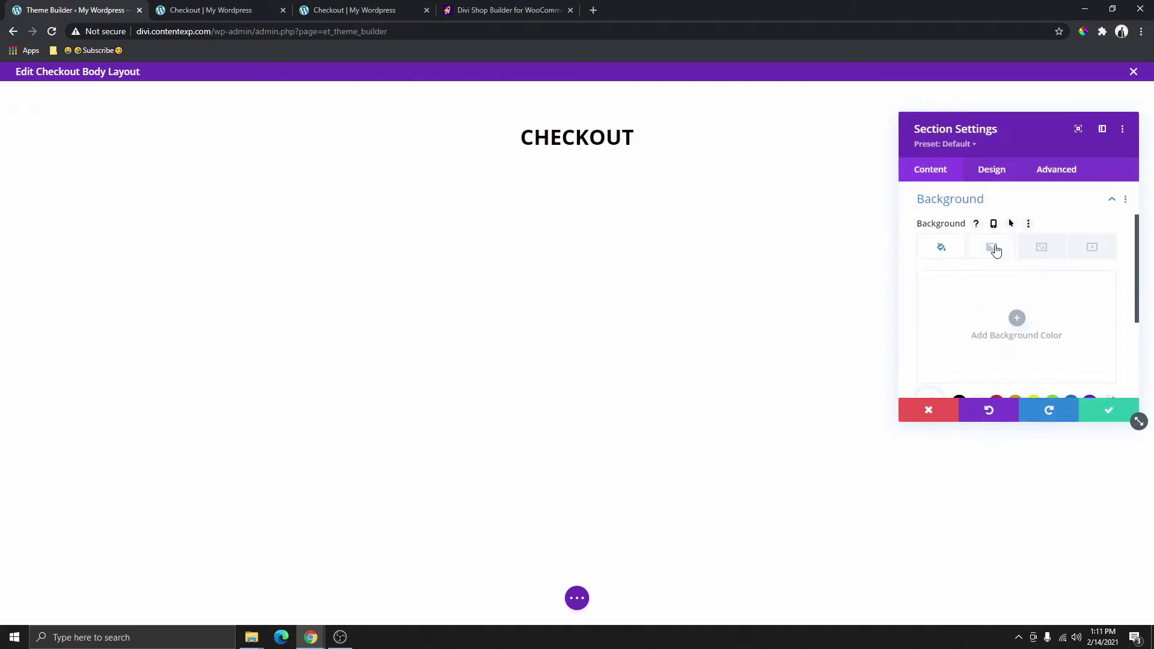
pyautogui.click(1044, 250)
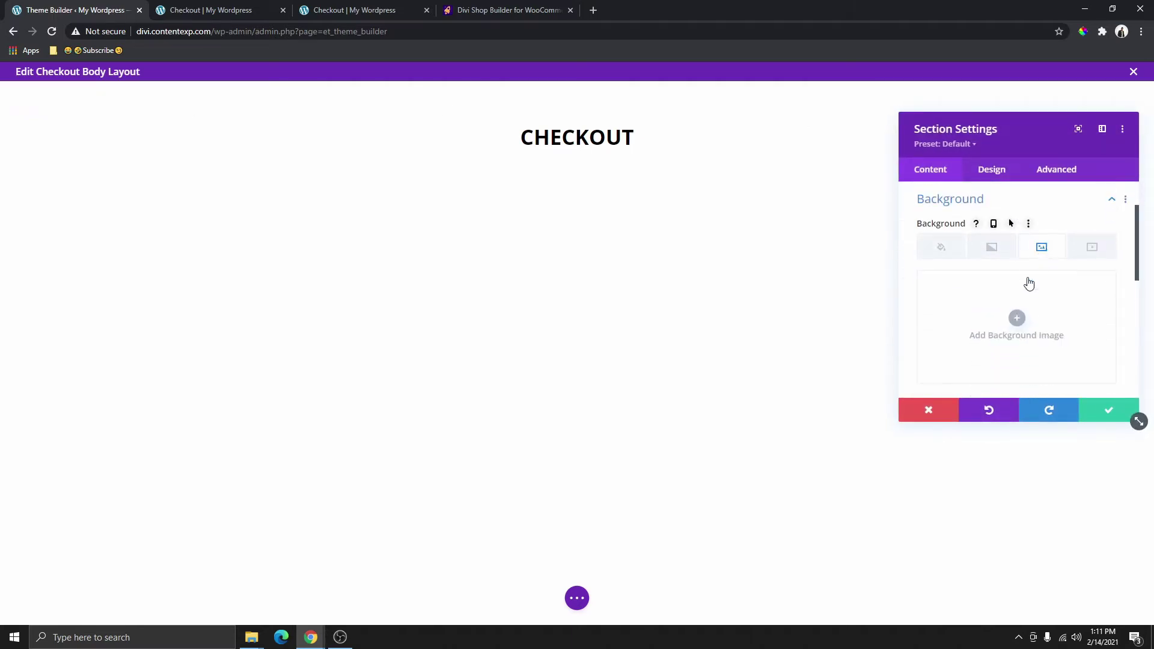
pyautogui.click(1022, 326)
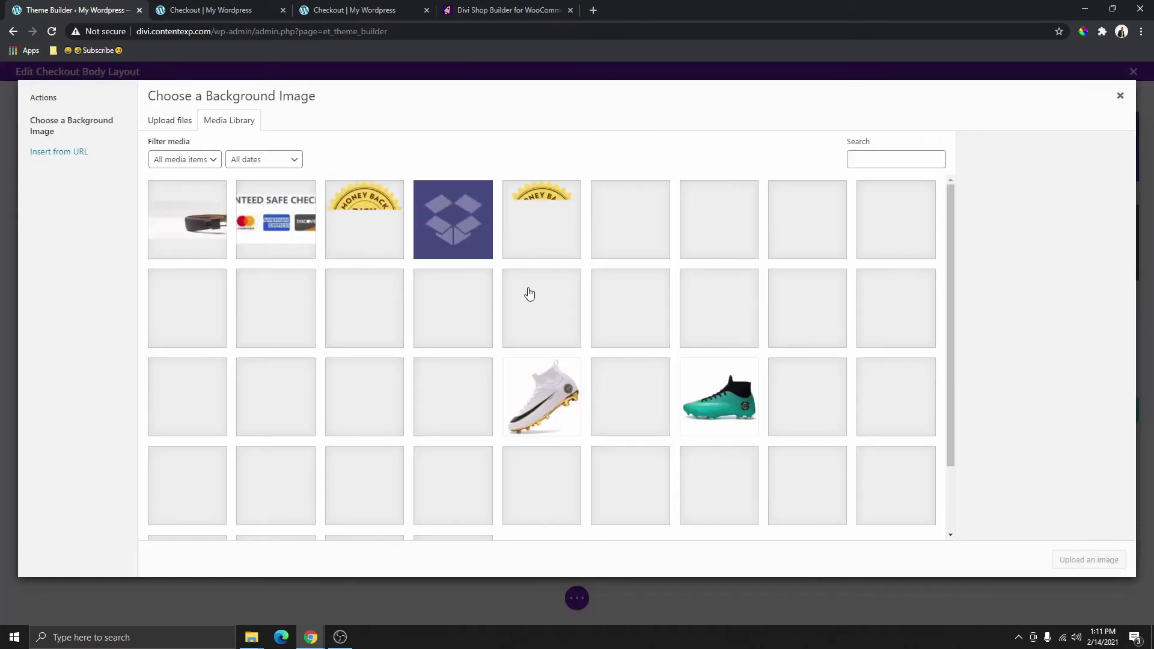
pyautogui.scroll(-1, 734, 281)
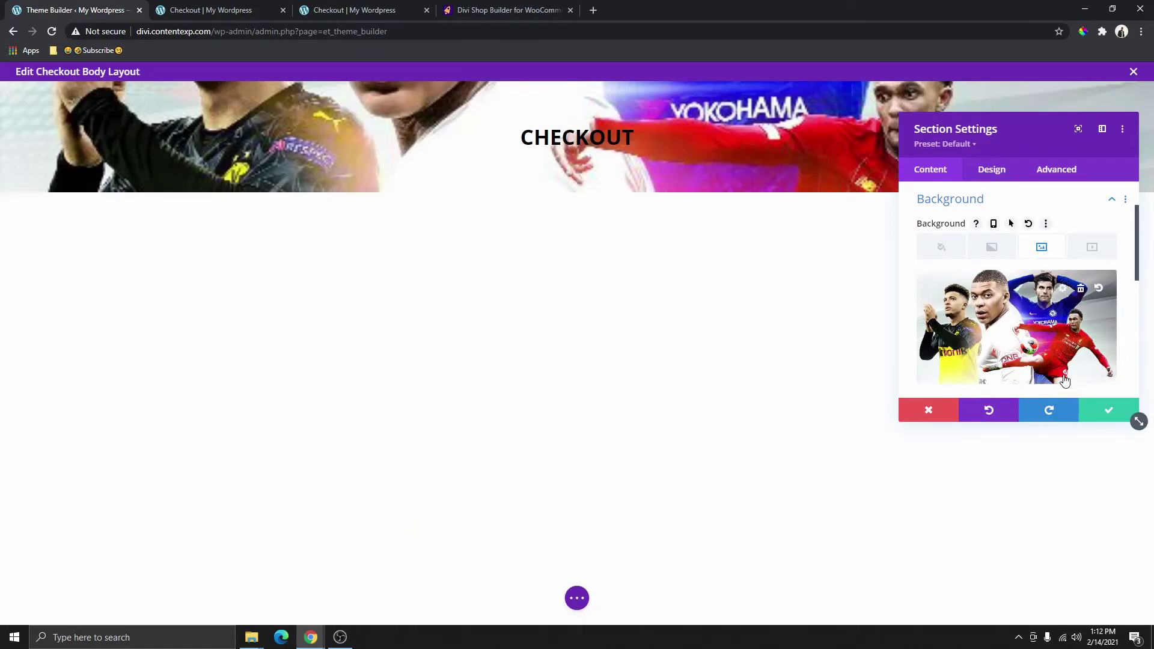
# Step: Set the section's background image blend mode to Overlay
pyautogui.scroll(-3, 1064, 378)
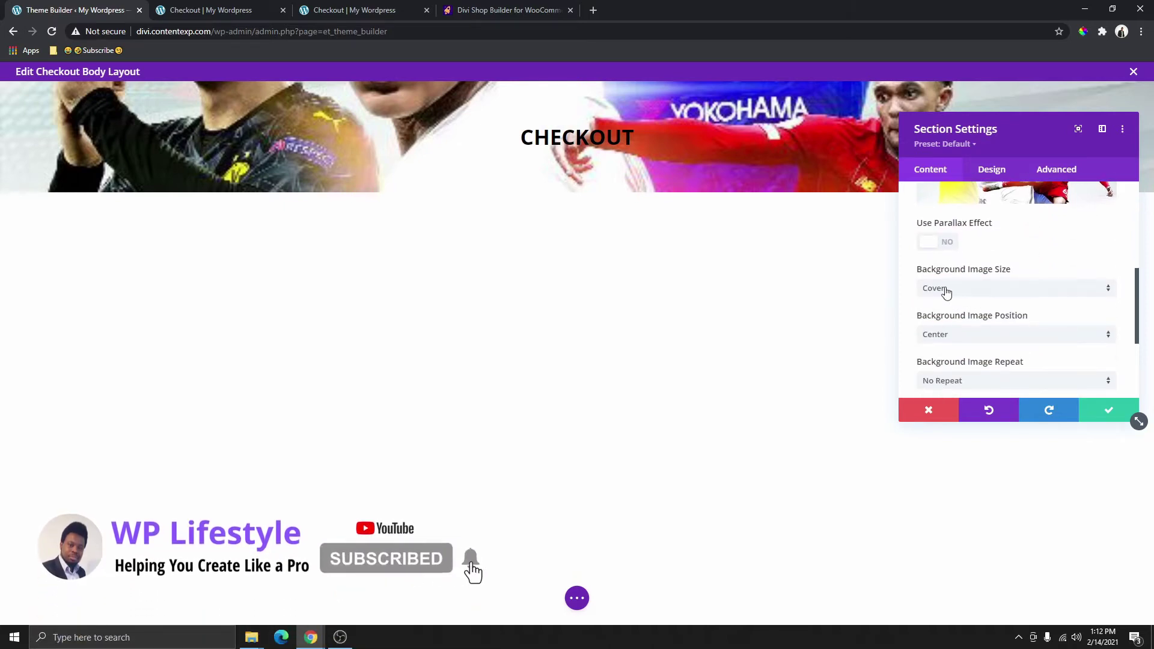
pyautogui.scroll(-2, 998, 336)
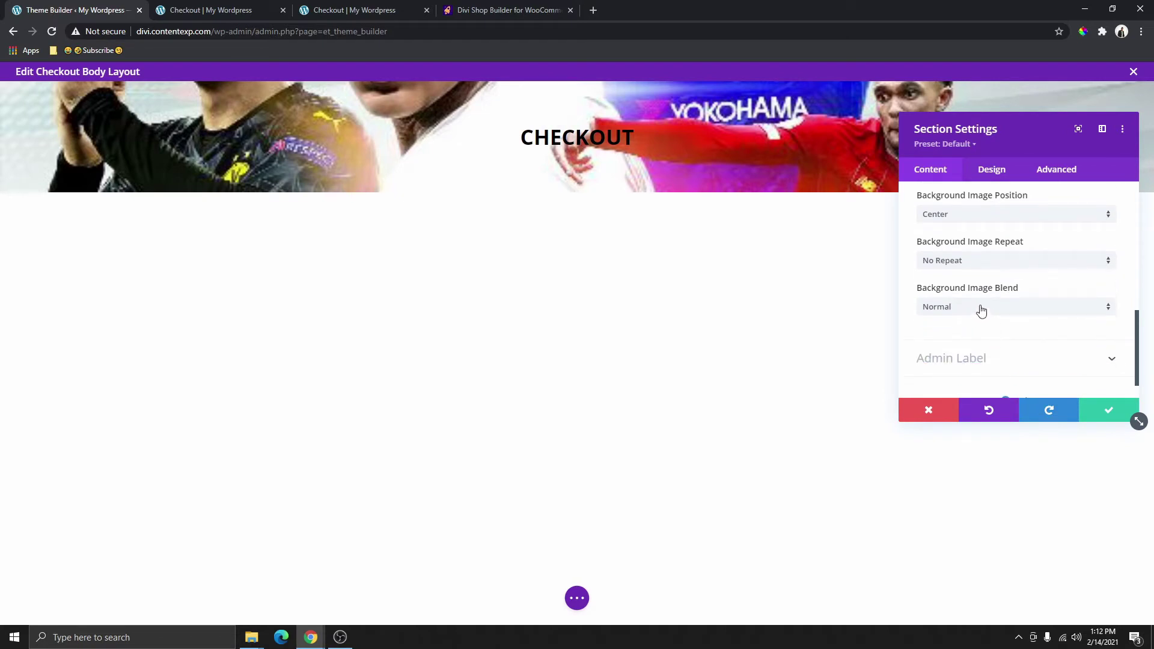
pyautogui.click(981, 308)
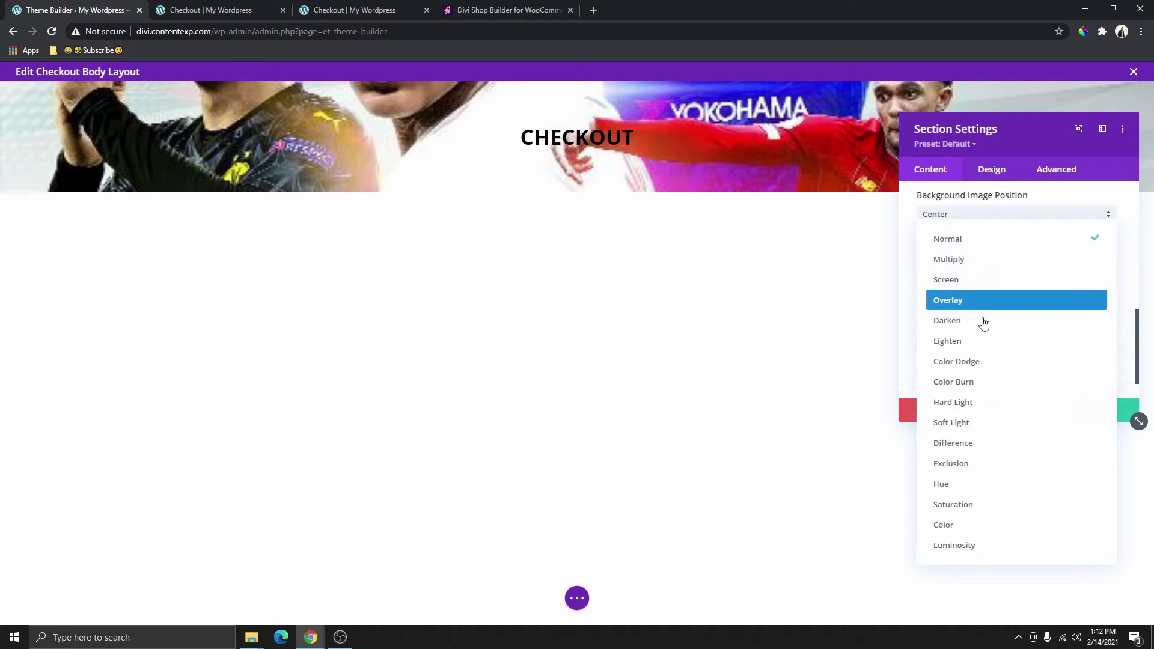
pyautogui.click(971, 302)
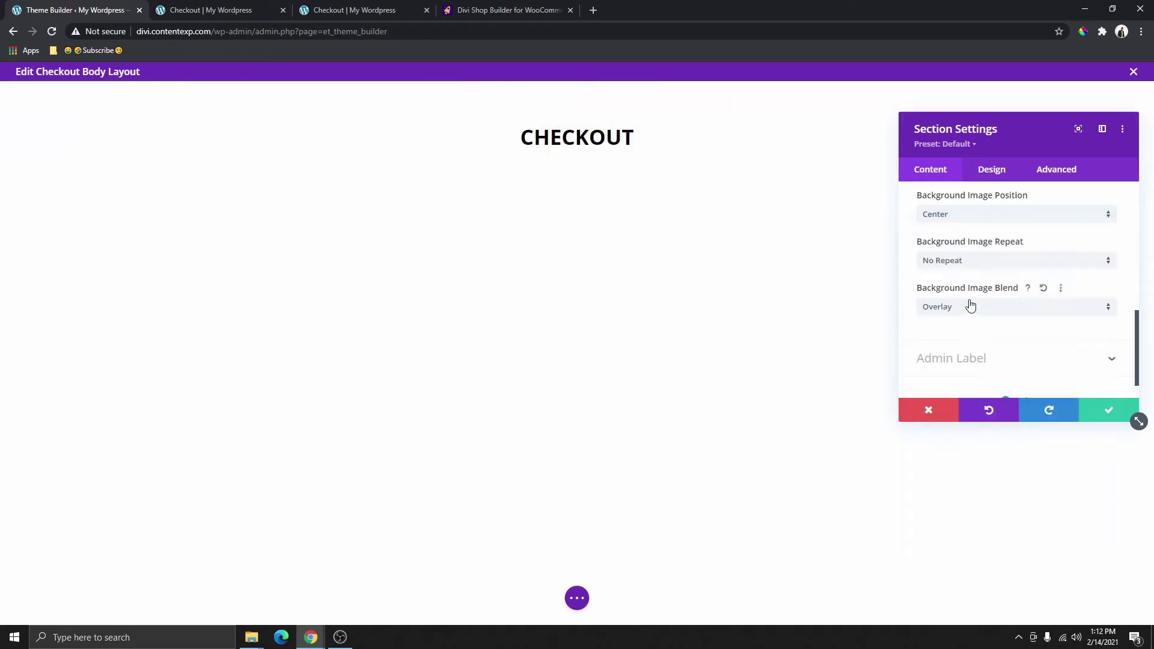
# Step: Give the hero section a semi-transparent black background color of about rgba(0,0,0,0.61) so it blends with the background image
pyautogui.scroll(5, 960, 322)
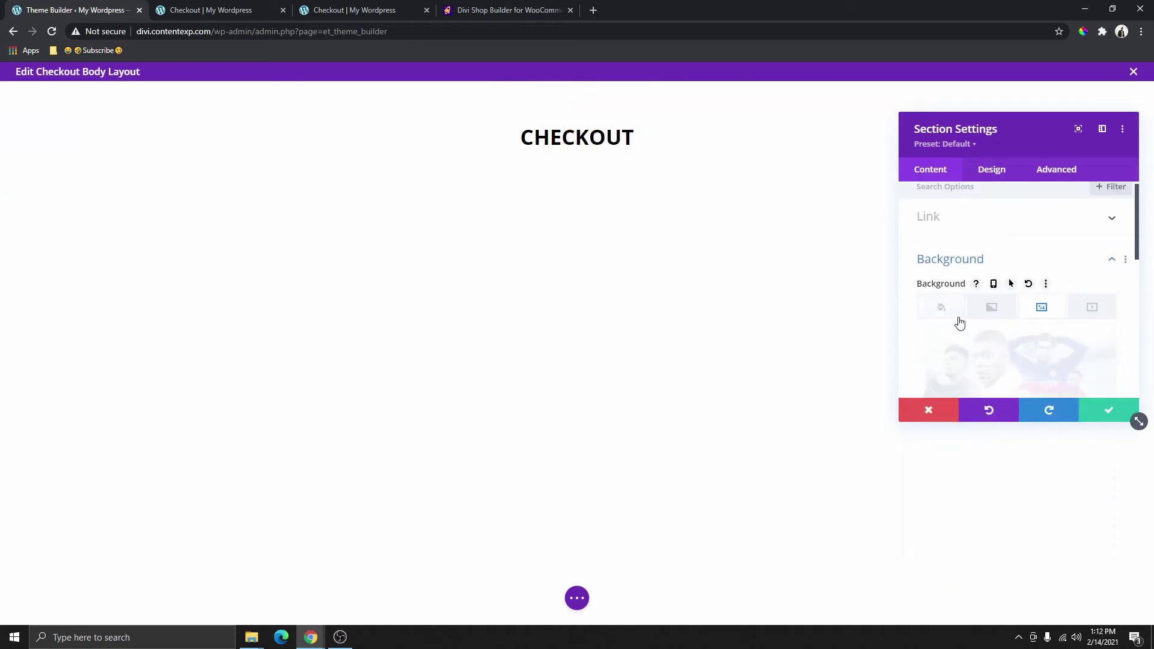
pyautogui.click(940, 316)
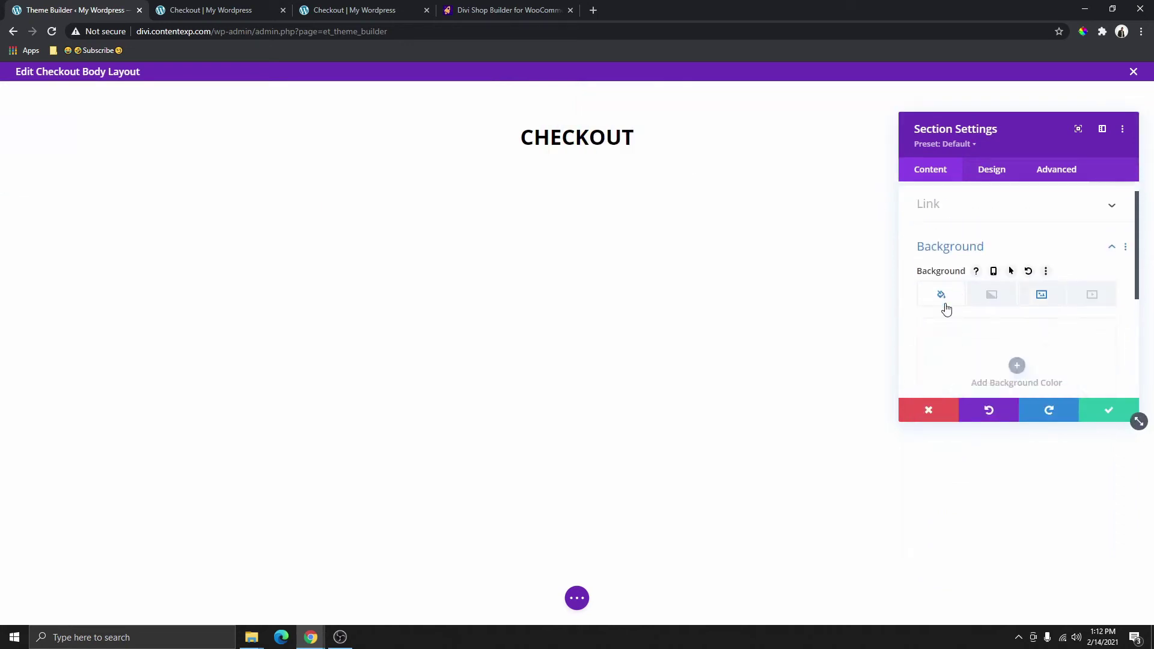
pyautogui.scroll(-1, 986, 312)
pyautogui.click(1021, 315)
pyautogui.scroll(-2, 1004, 309)
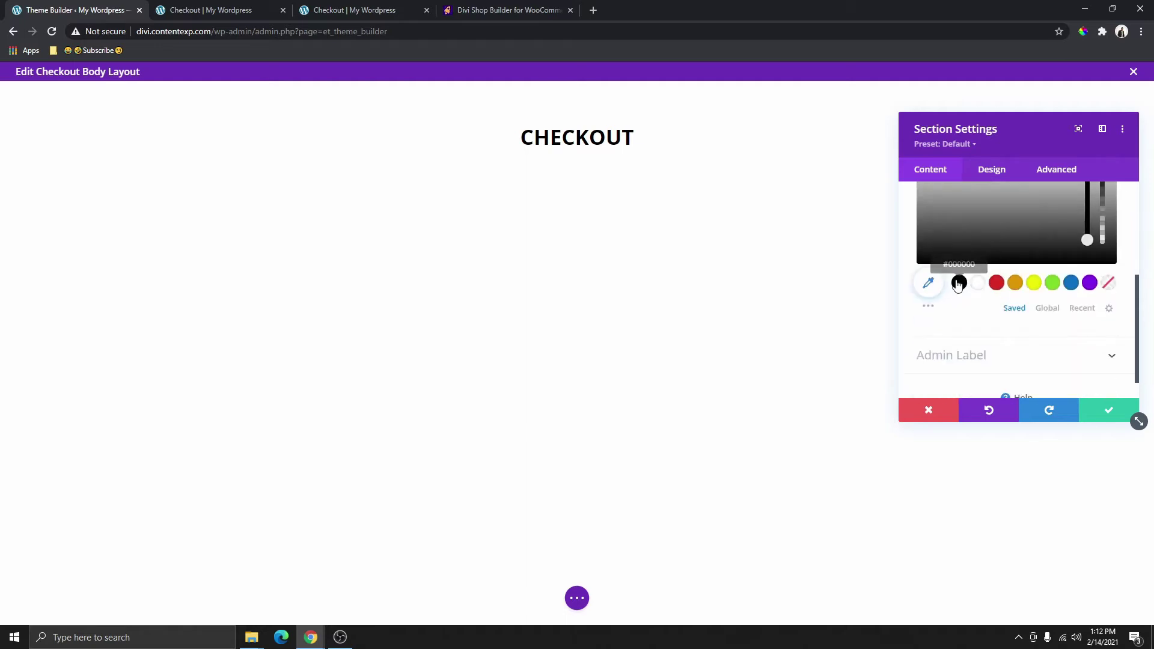
pyautogui.click(959, 283)
pyautogui.scroll(2, 992, 307)
pyautogui.click(1017, 318)
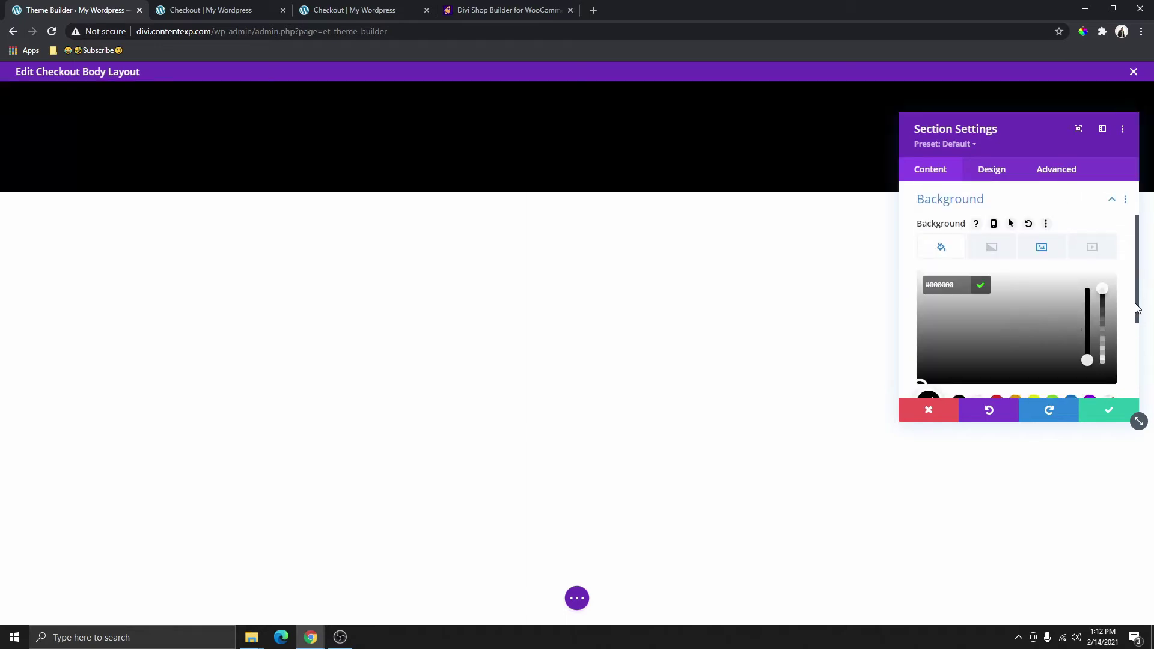
pyautogui.moveTo(1102, 295); pyautogui.dragTo(1103, 331)
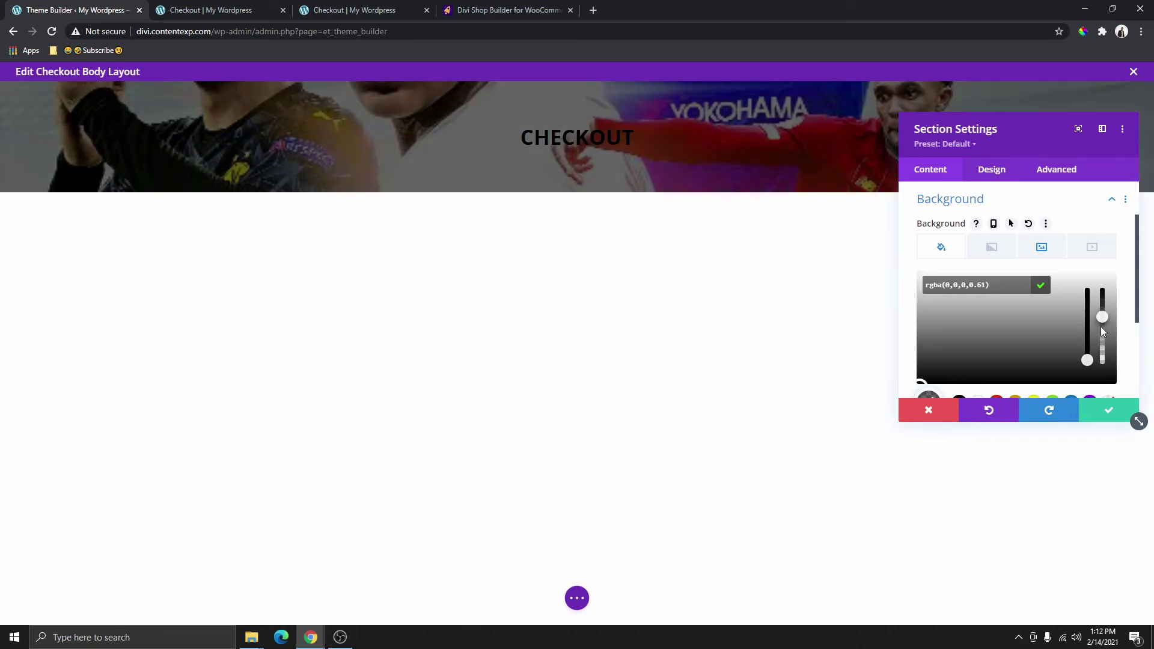
# Step: Check the hero's height on the customized checkout page, and set the hero section's linked top and bottom padding to 150px
pyautogui.click(234, 10)
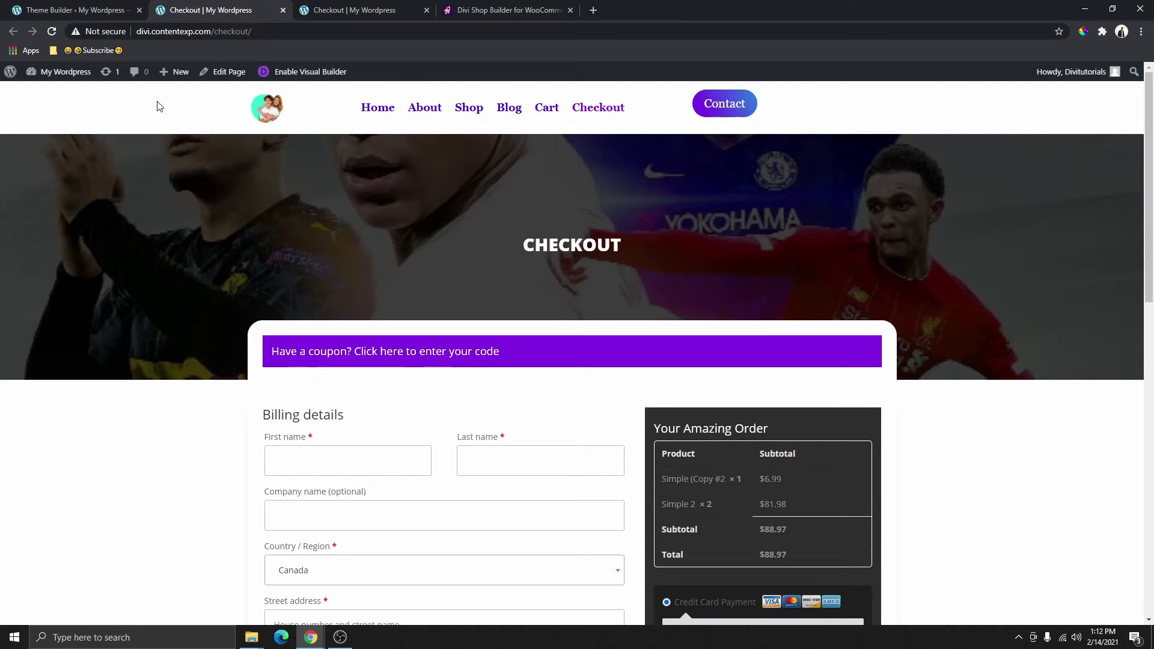
pyautogui.click(90, 10)
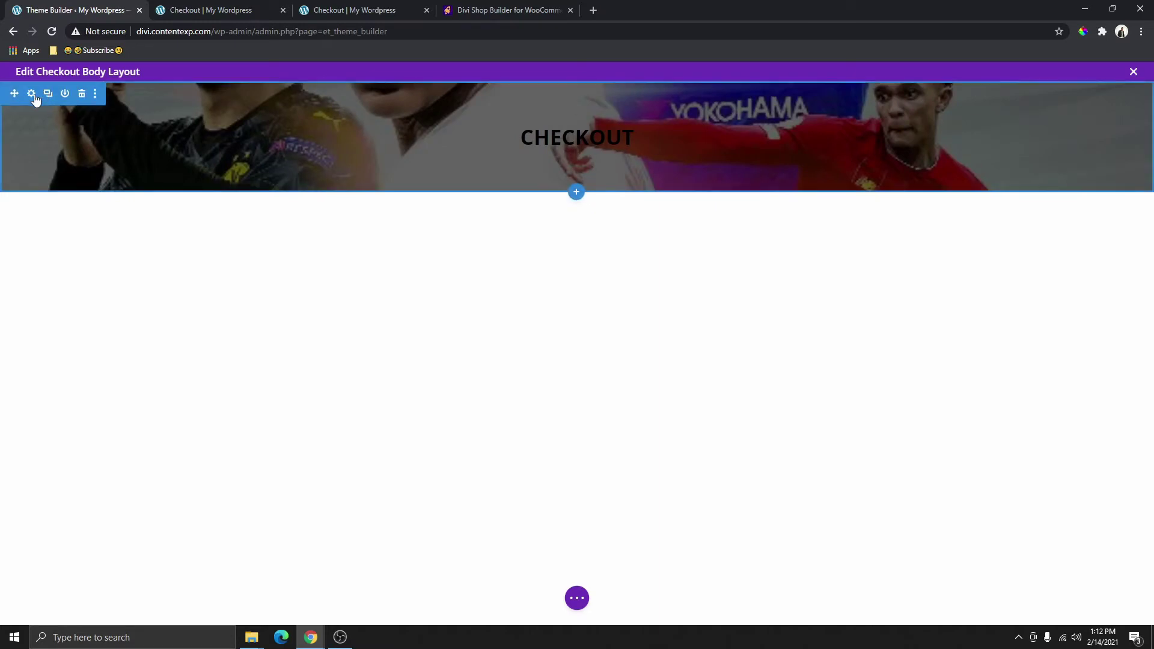
pyautogui.click(33, 94)
pyautogui.click(993, 171)
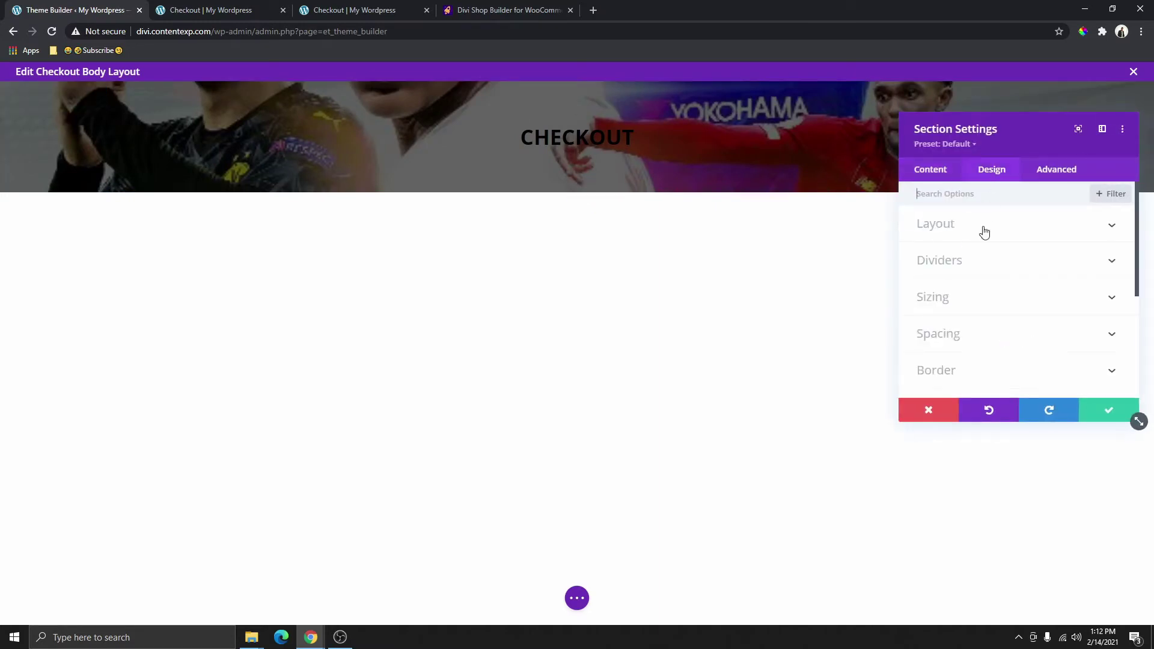
pyautogui.click(964, 334)
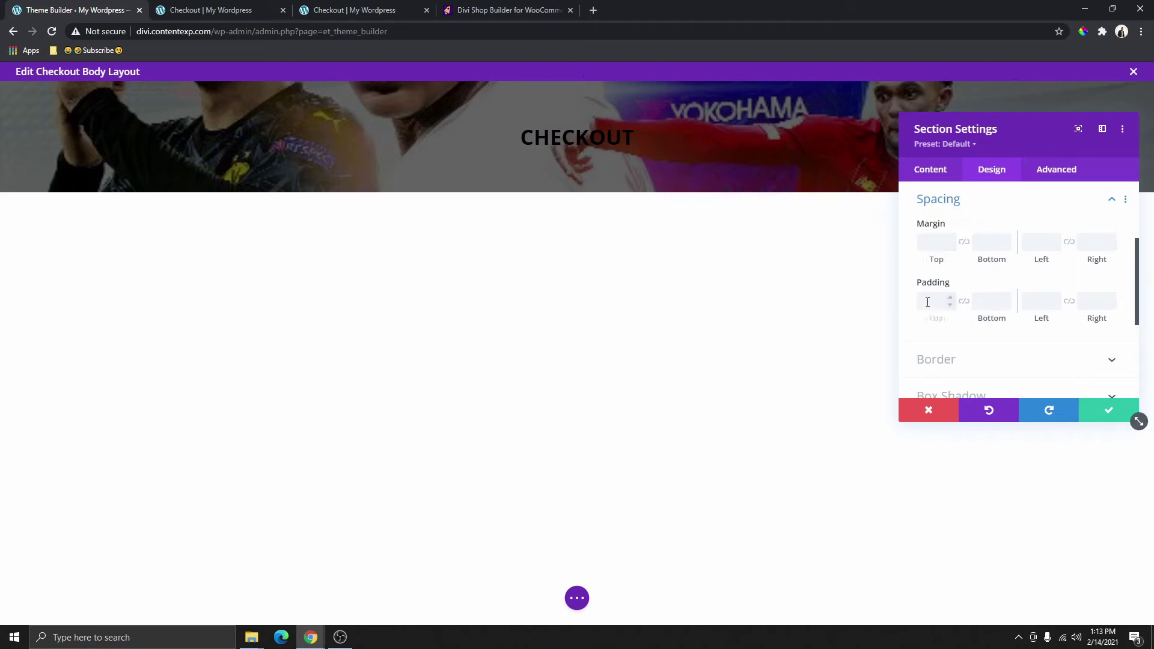
pyautogui.moveTo(927, 301); pyautogui.dragTo(952, 299)
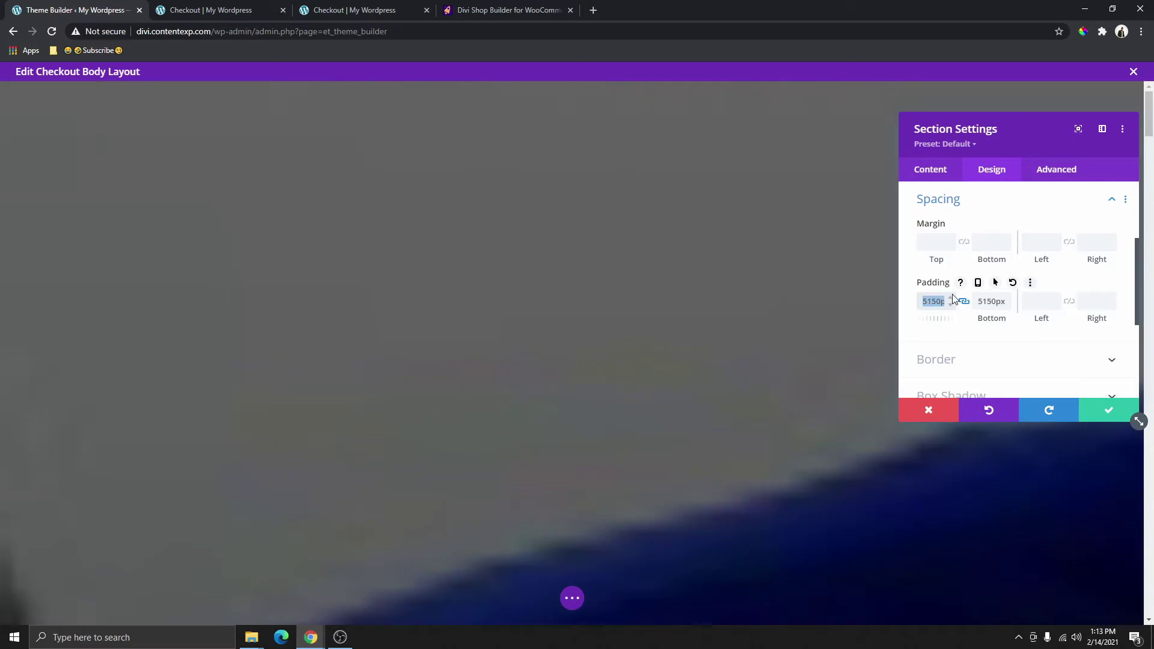
pyautogui.write('150px')
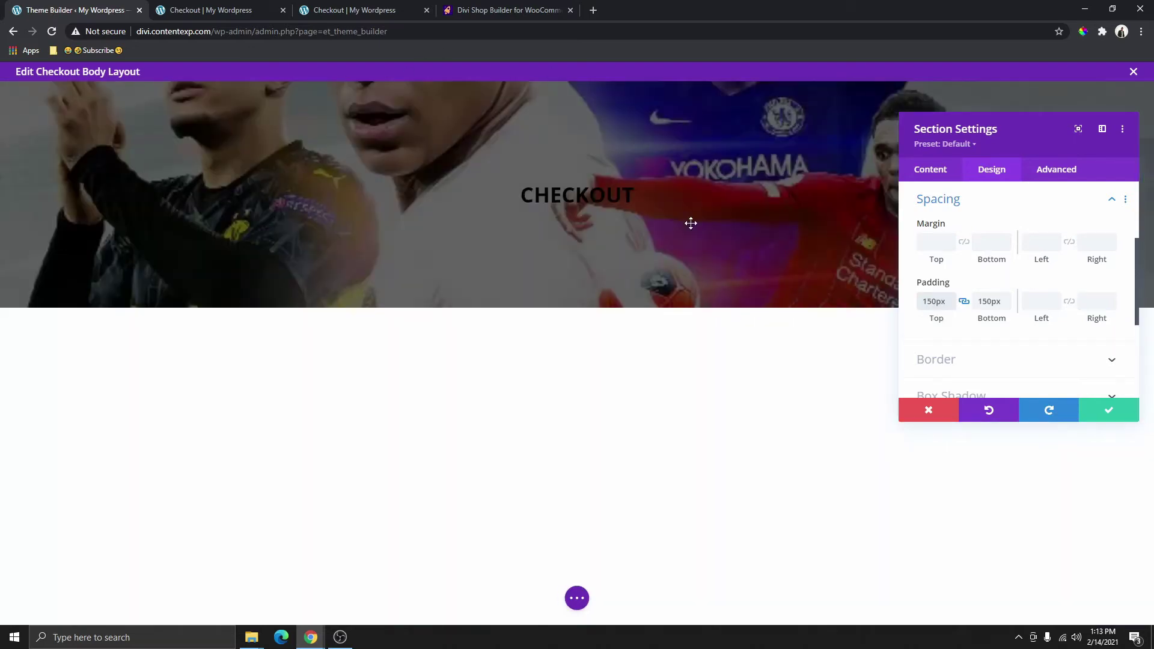
pyautogui.click(1113, 410)
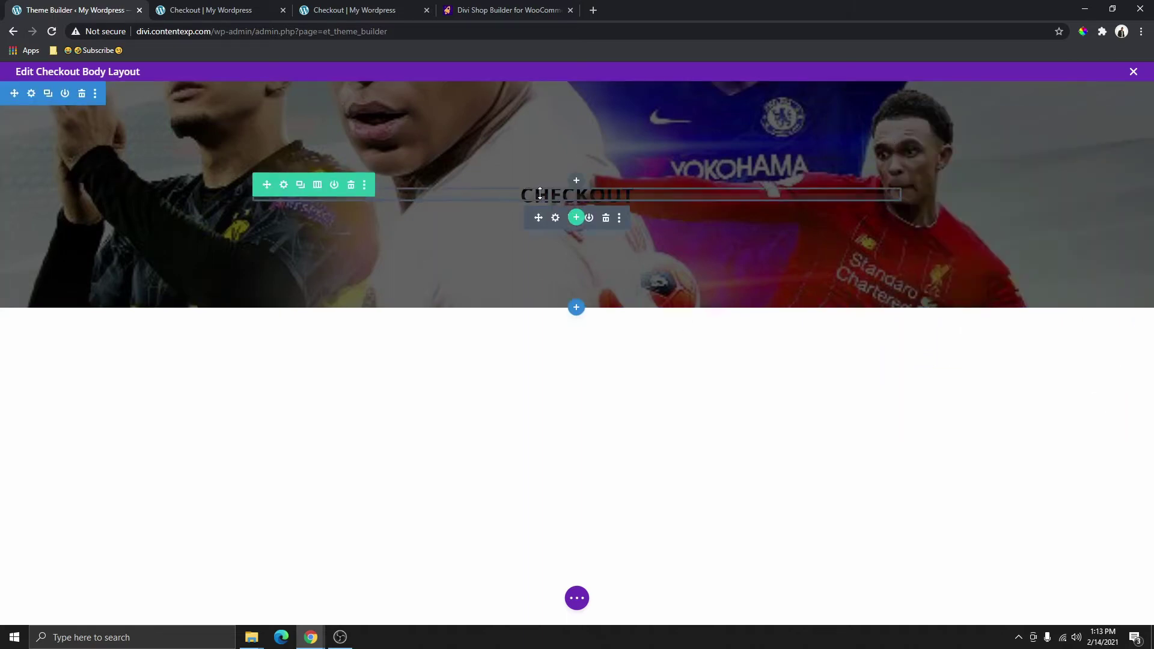
# Step: Change the CHECKOUT heading's text color to white in its design settings
pyautogui.click(588, 595)
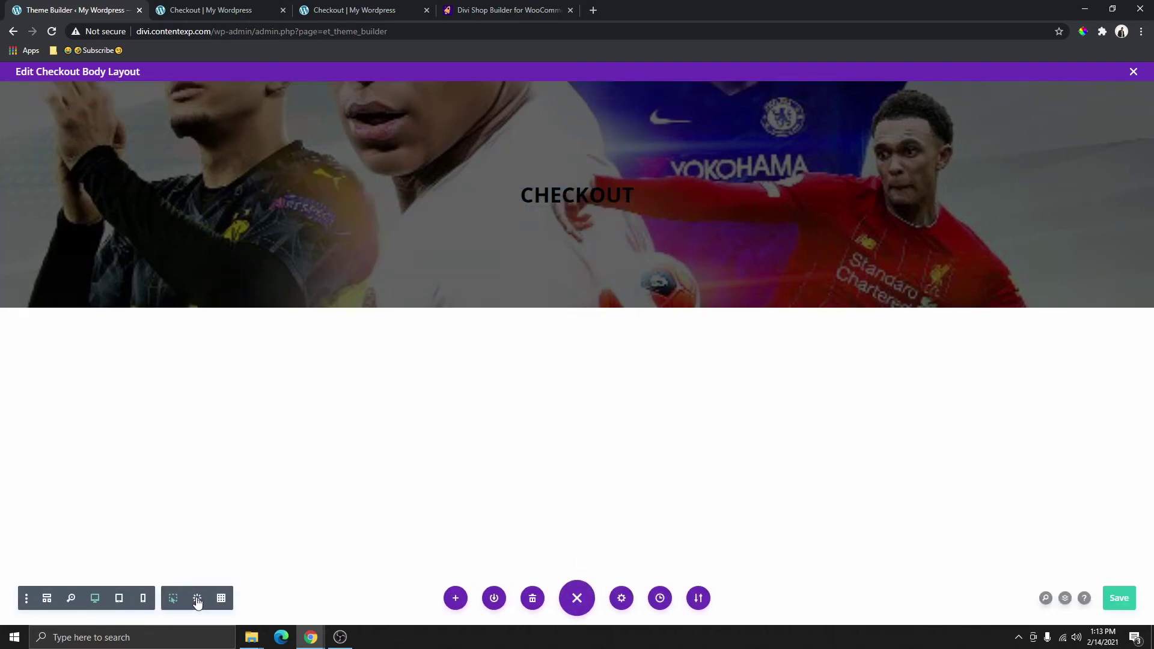
pyautogui.click(708, 232)
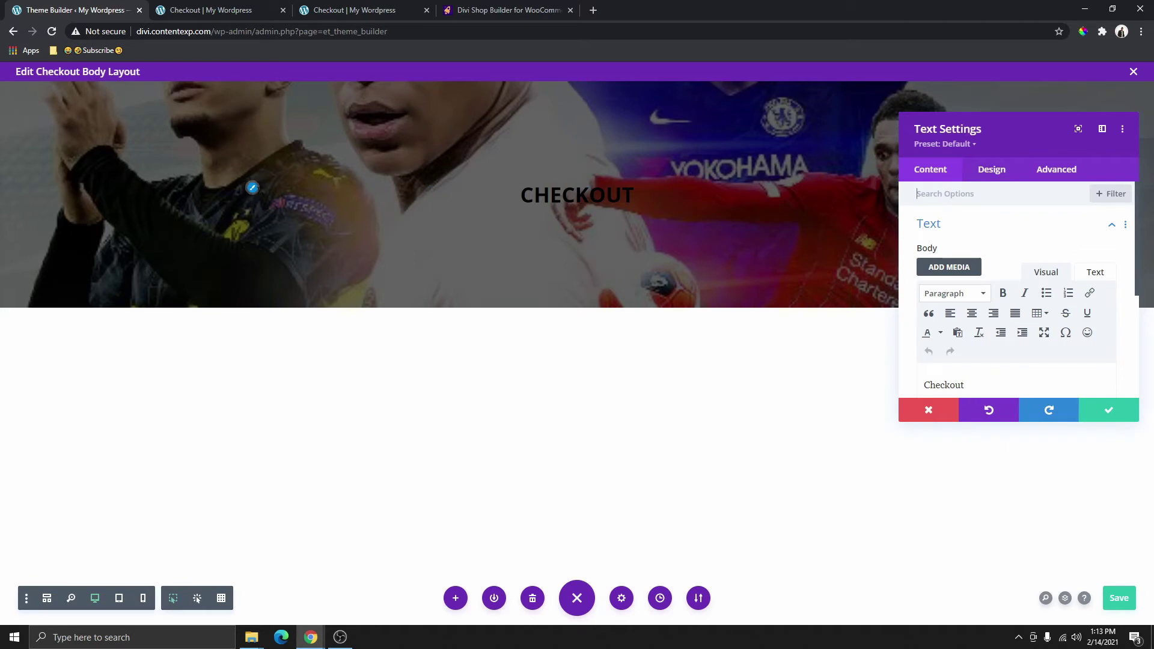
pyautogui.click(986, 168)
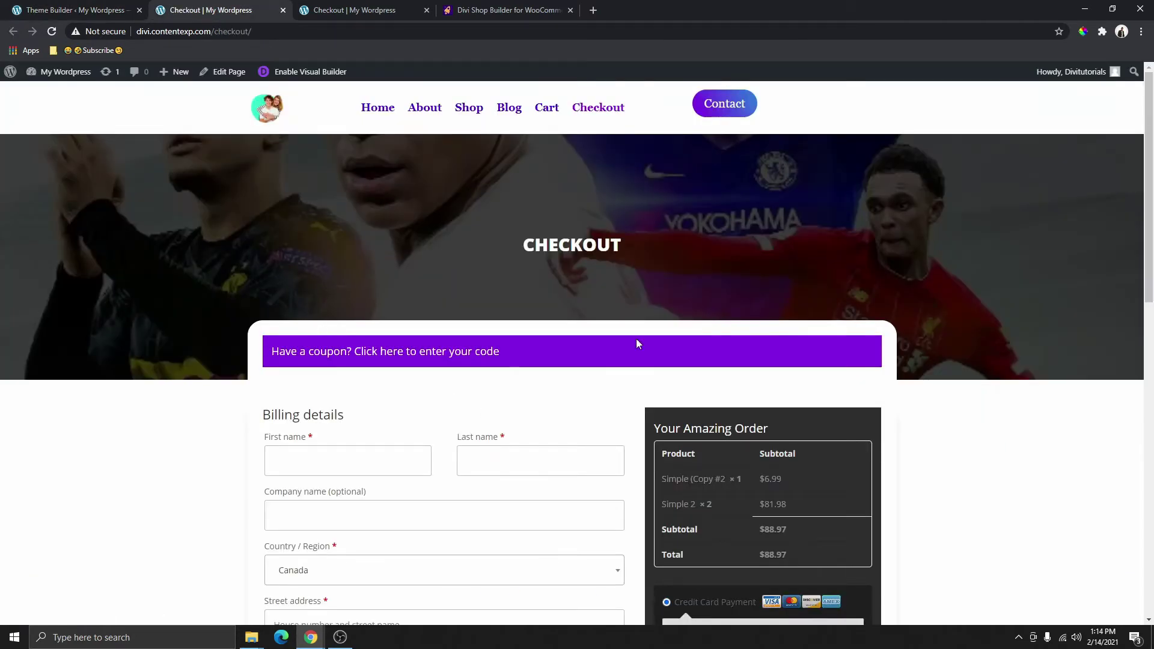
# Step: Review the form layout of the customized checkout page and compare it with the default checkout page
pyautogui.scroll(-9, 426, 360)
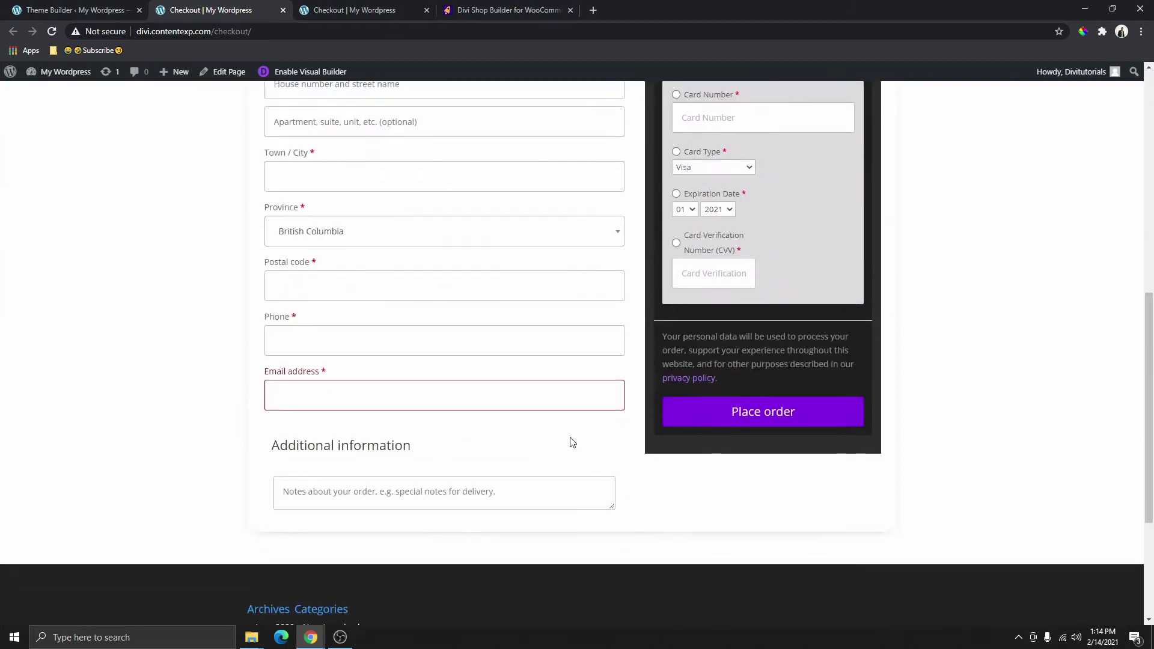
pyautogui.scroll(9, 572, 443)
pyautogui.click(355, 10)
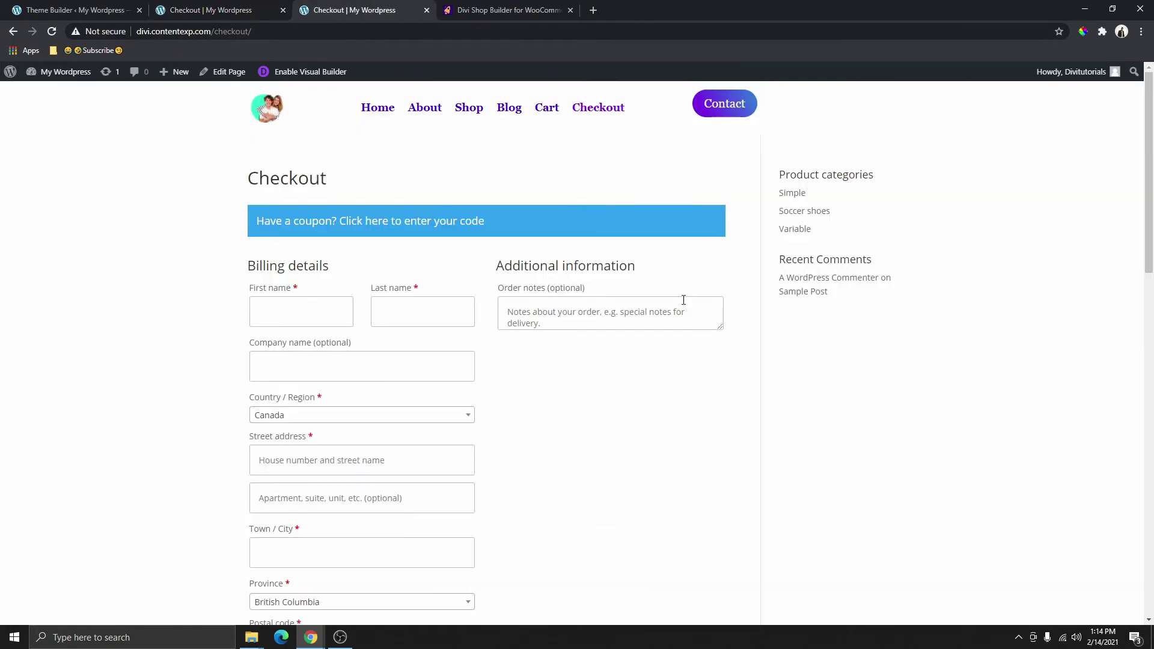
pyautogui.click(108, 12)
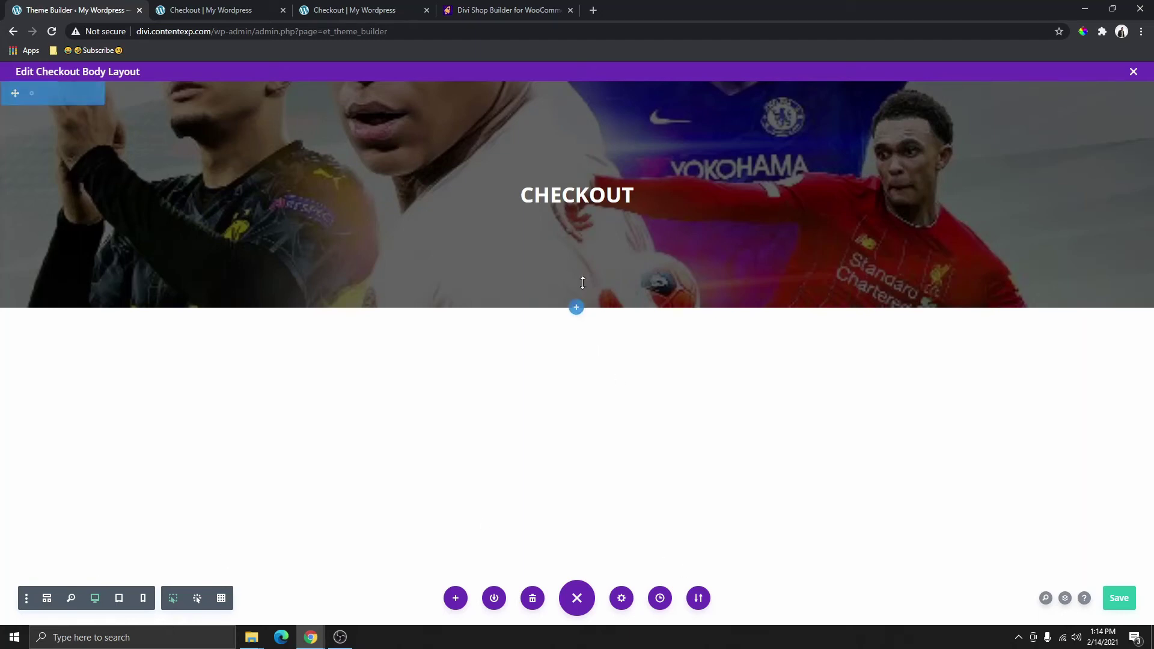
# Step: Add a regular section with a single-column row below the hero, and insert a Checkout Coupon module in it
pyautogui.click(576, 306)
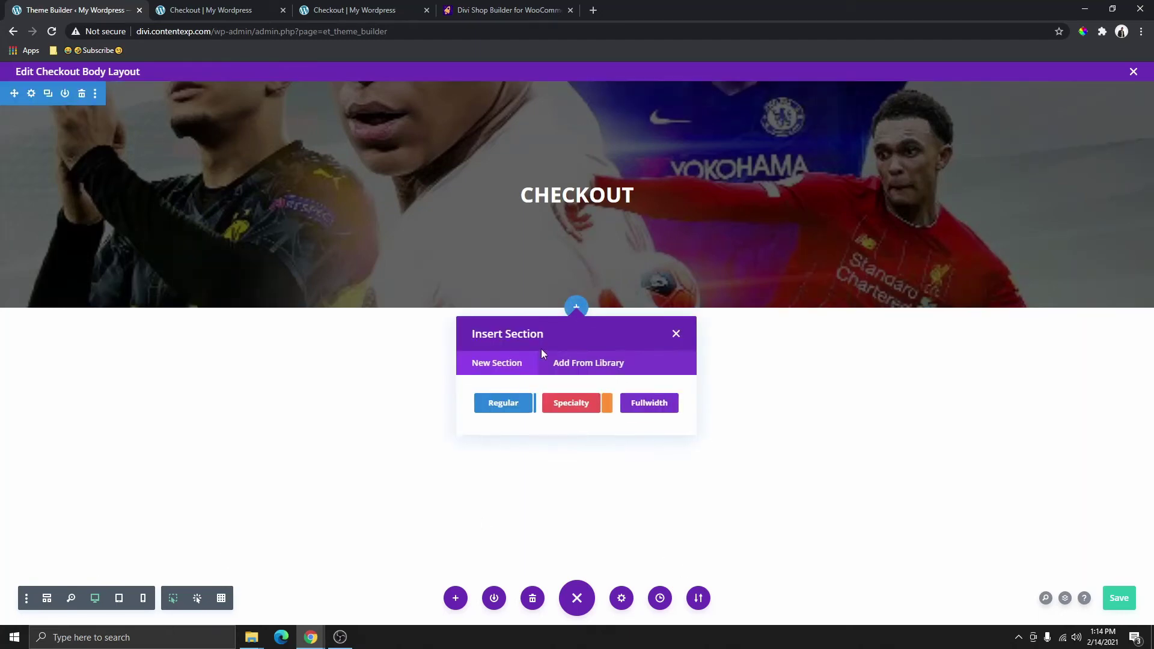
pyautogui.click(503, 404)
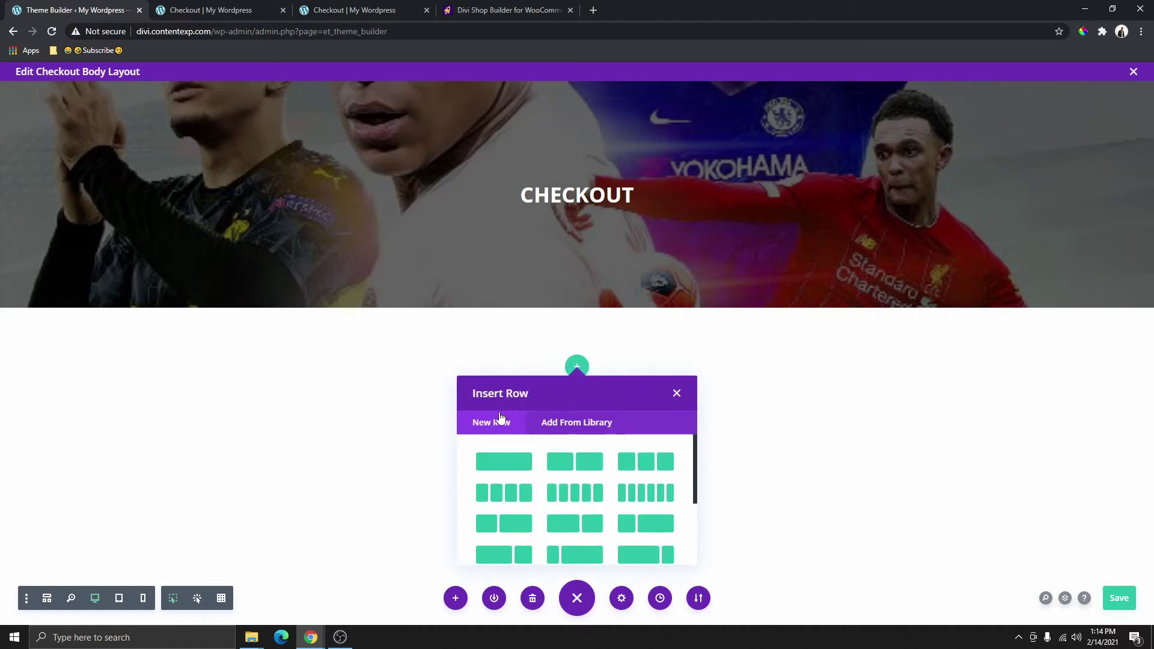
pyautogui.click(507, 463)
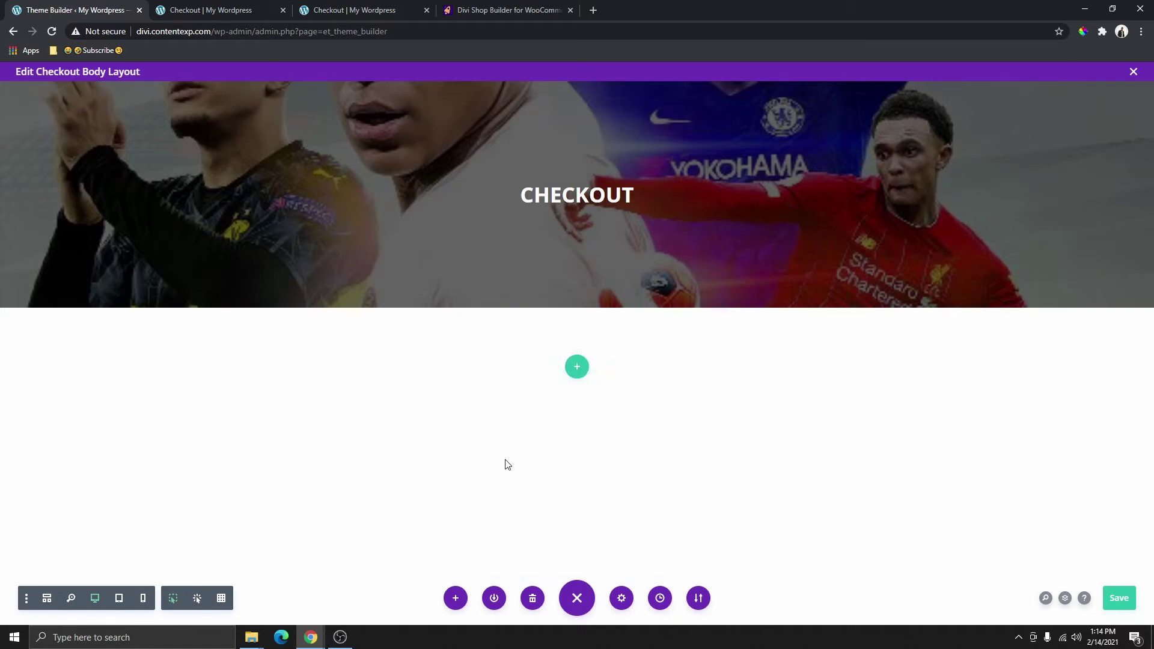
pyautogui.scroll(-1, 535, 285)
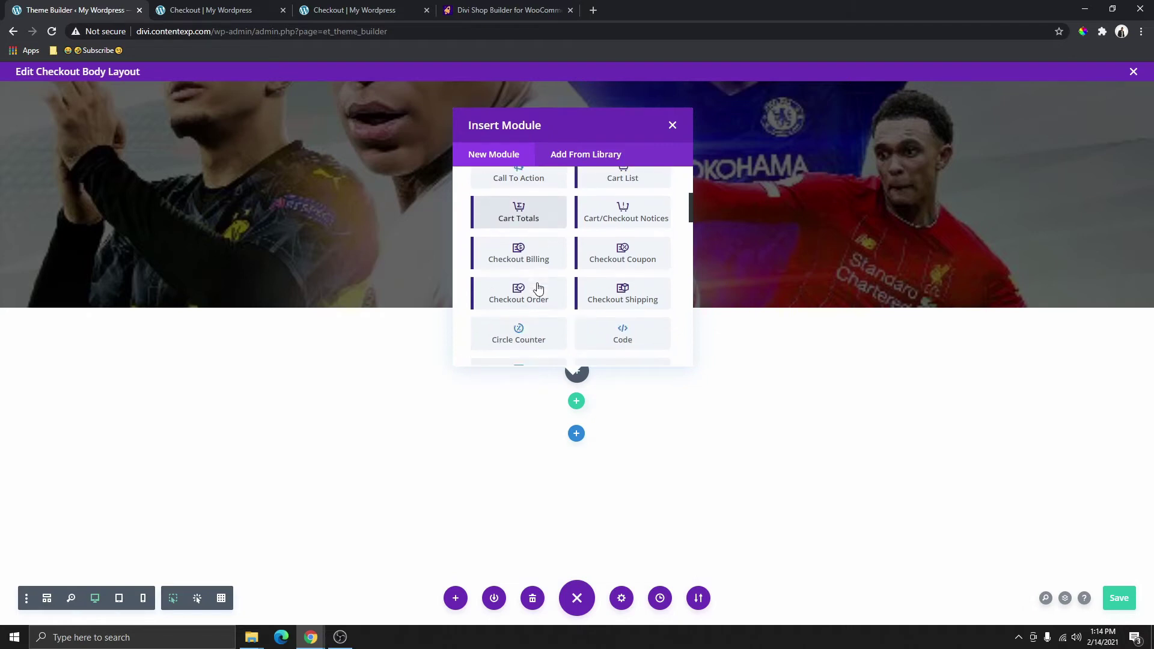
pyautogui.click(626, 263)
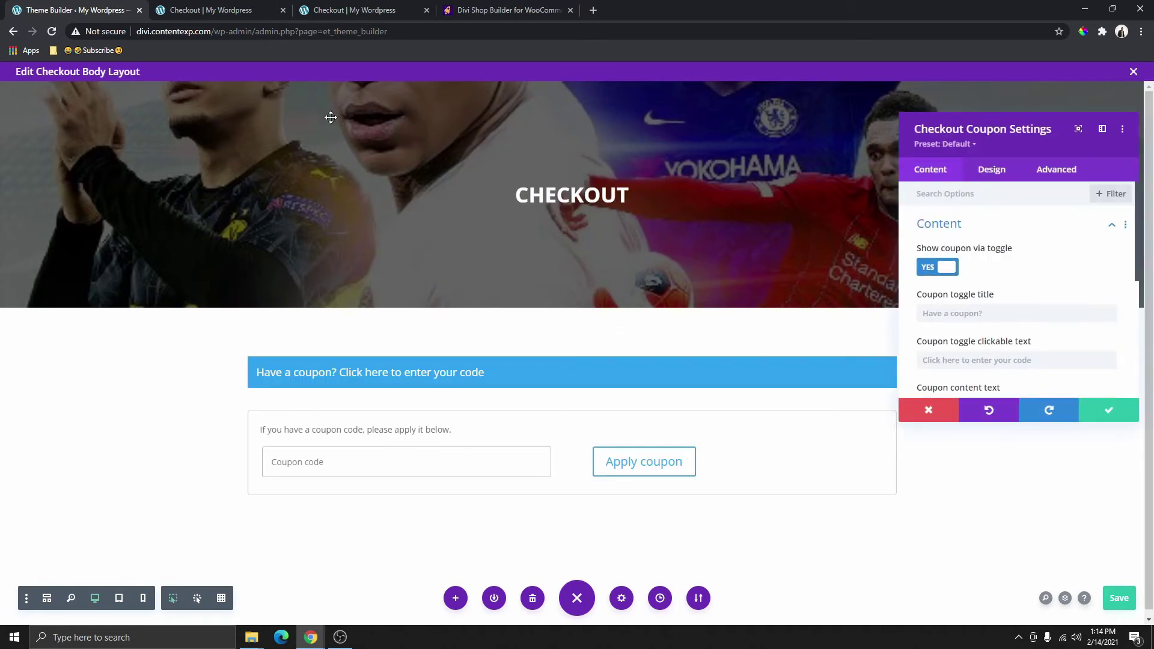
# Step: Look at the default checkout page and the Divi Shop Builder product page, and return to the Theme Builder
pyautogui.click(347, 9)
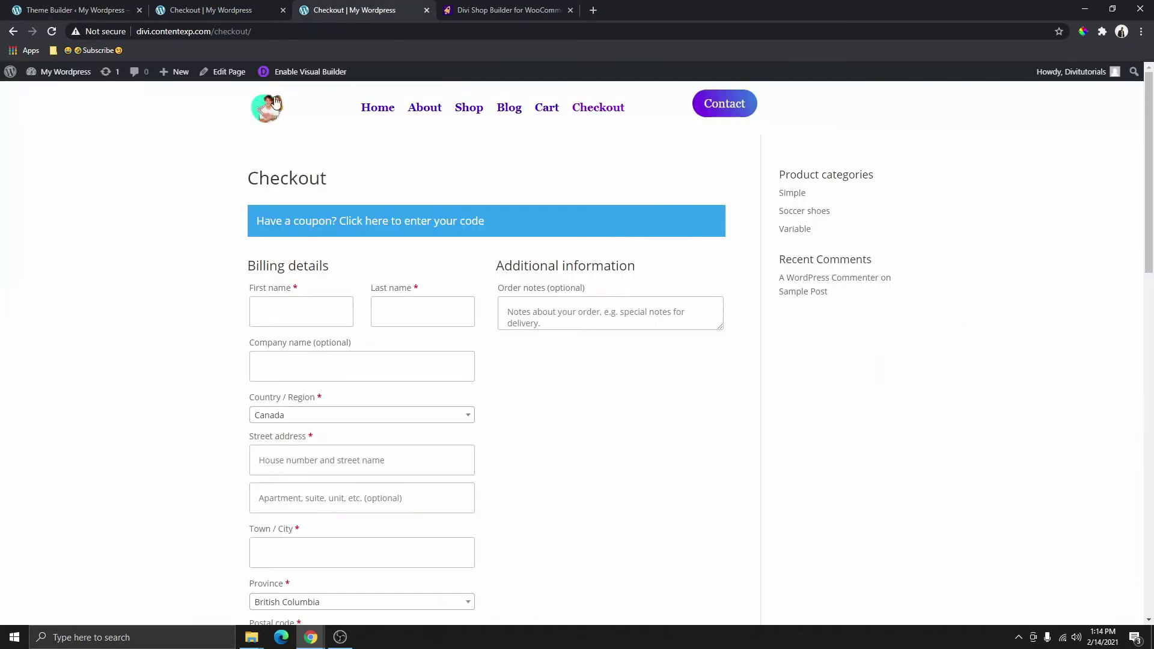
pyautogui.click(510, 9)
pyautogui.click(70, 17)
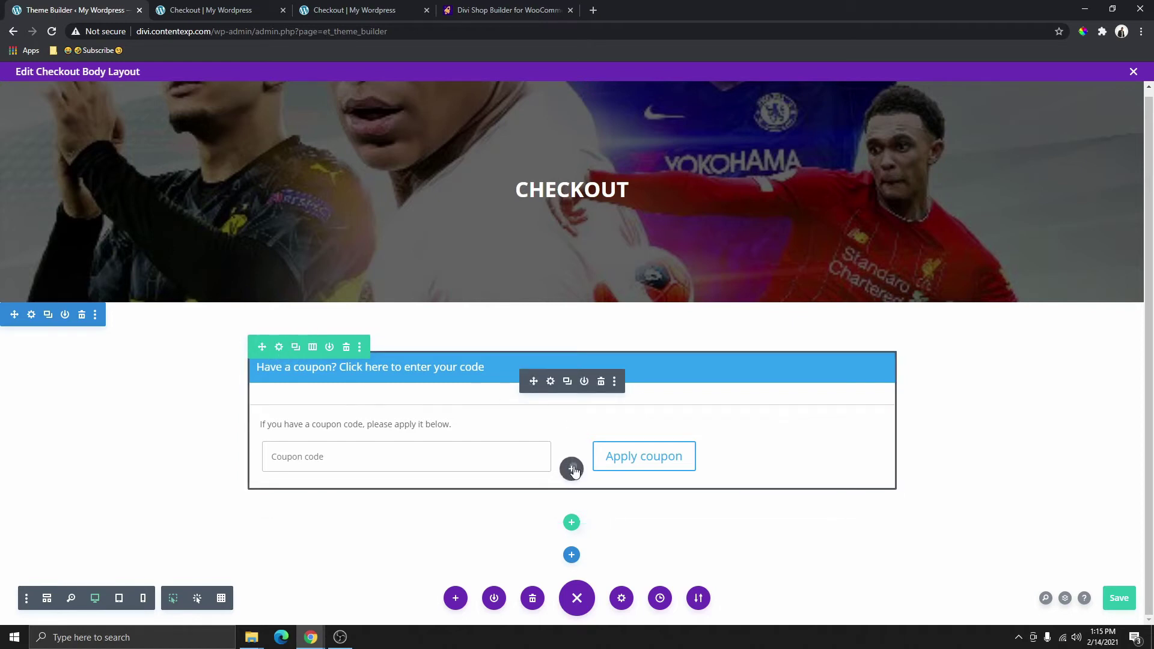
# Step: Try to add a Checkout Billing module below the Checkout Coupon module in the same row
pyautogui.click(571, 468)
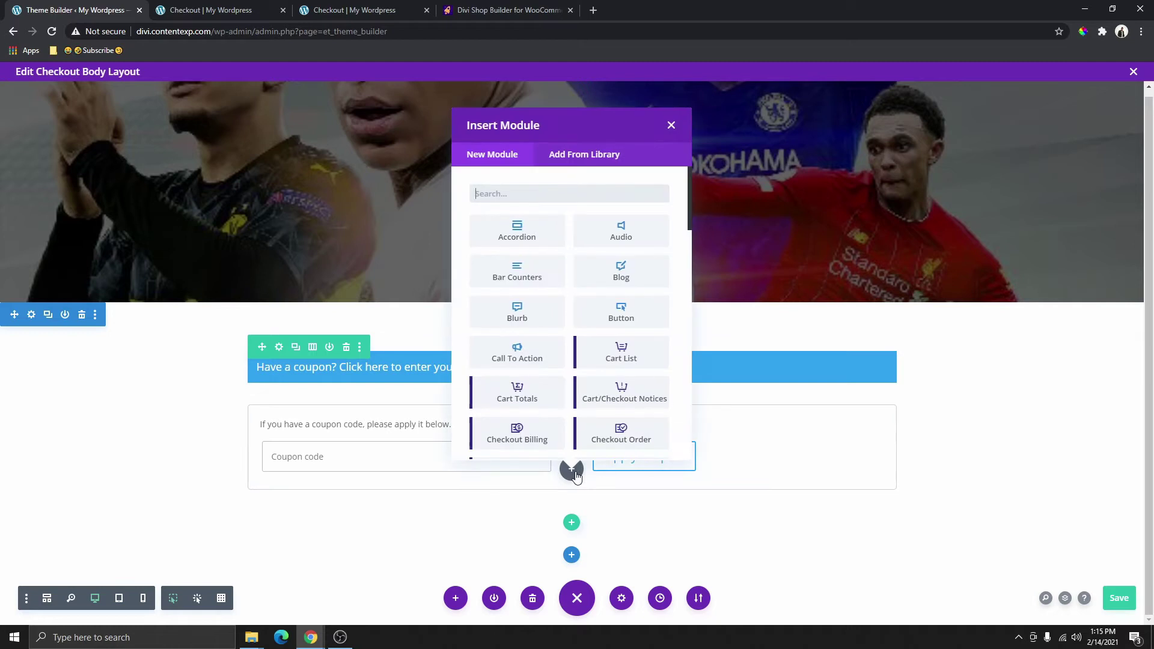
pyautogui.click(518, 432)
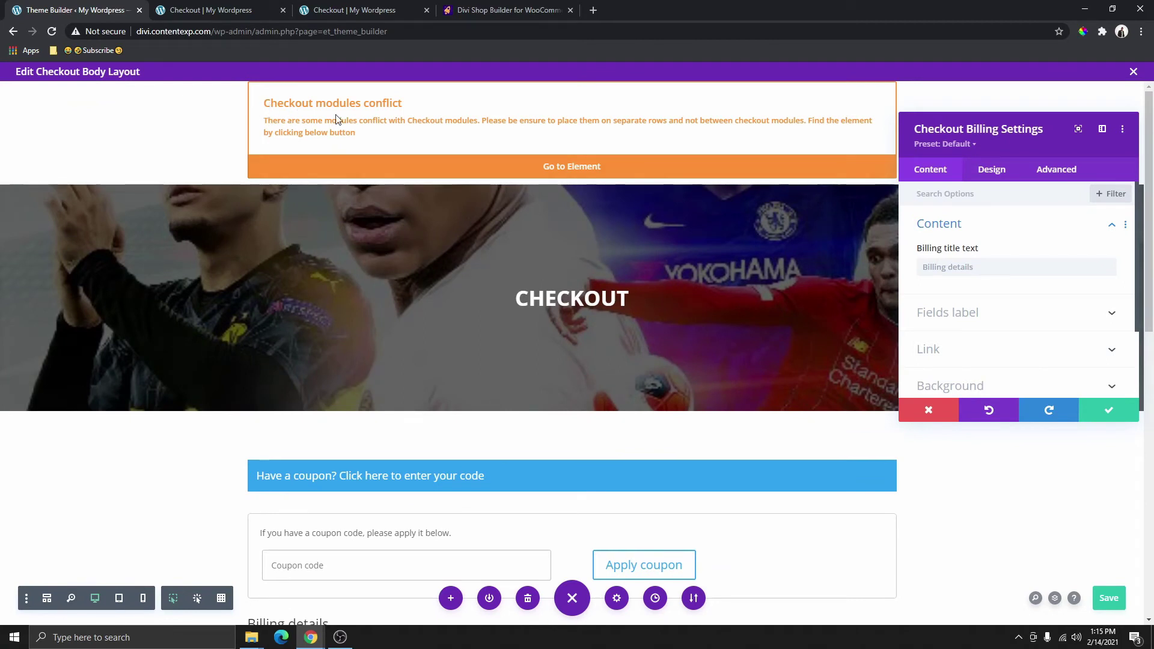
pyautogui.scroll(-6, 571, 394)
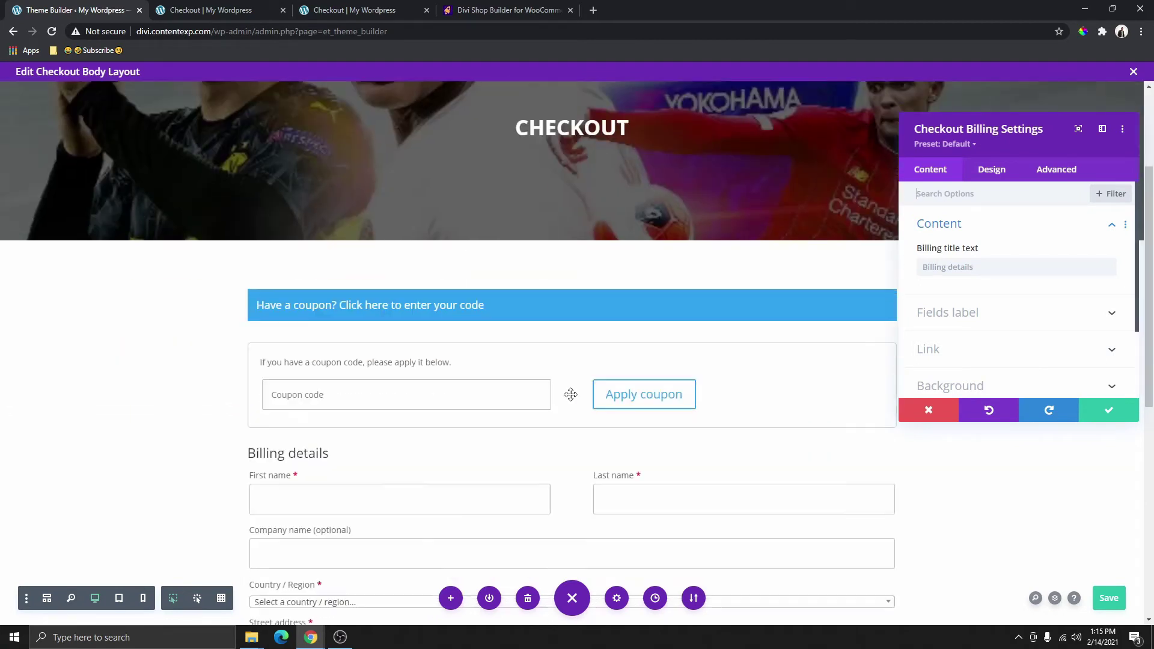
pyautogui.scroll(2, 504, 434)
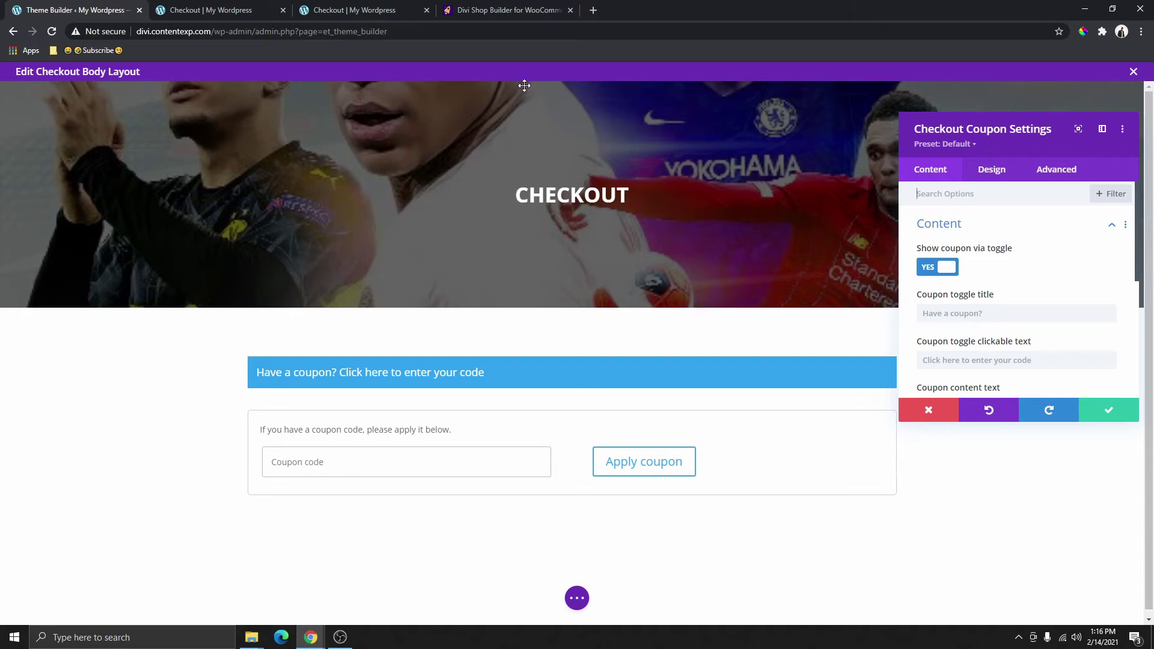
# Step: Add a separate single-column row below the coupon row and insert the Checkout Billing module in it
pyautogui.scroll(-1, 435, 456)
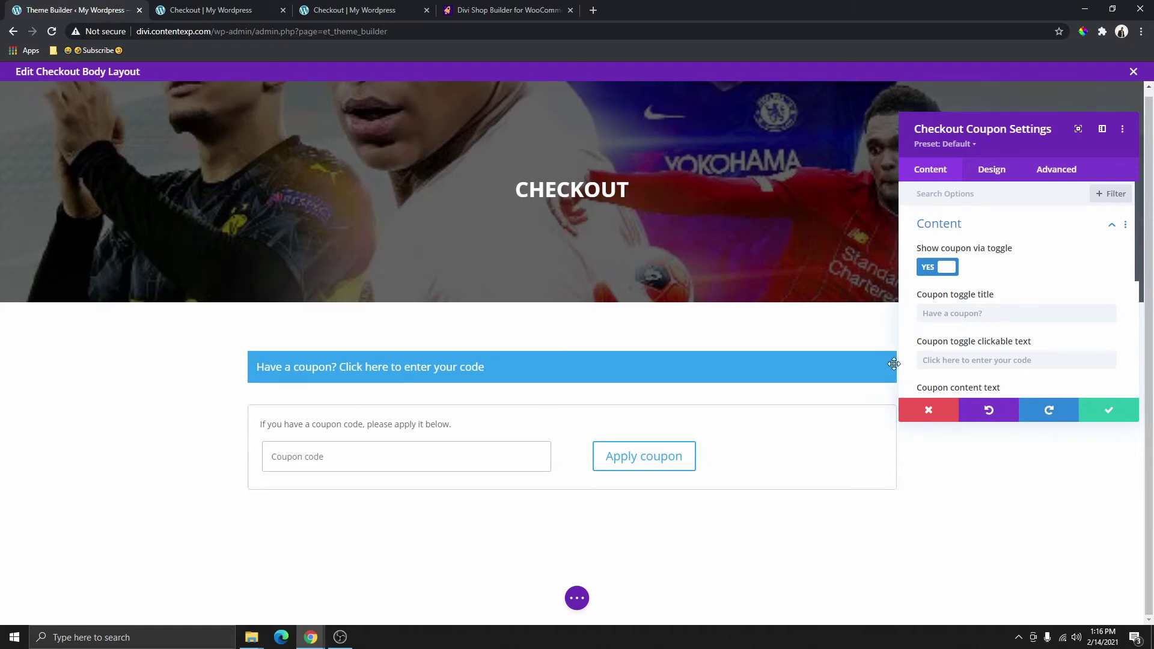
pyautogui.click(572, 554)
pyautogui.scroll(1, 540, 387)
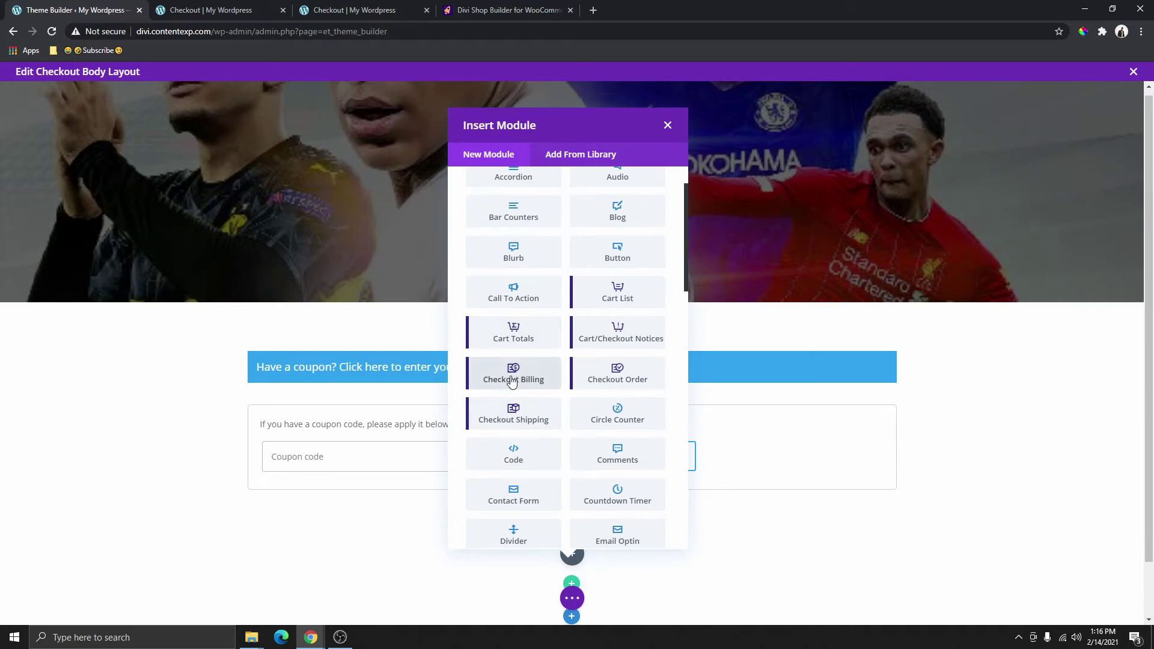
pyautogui.click(512, 379)
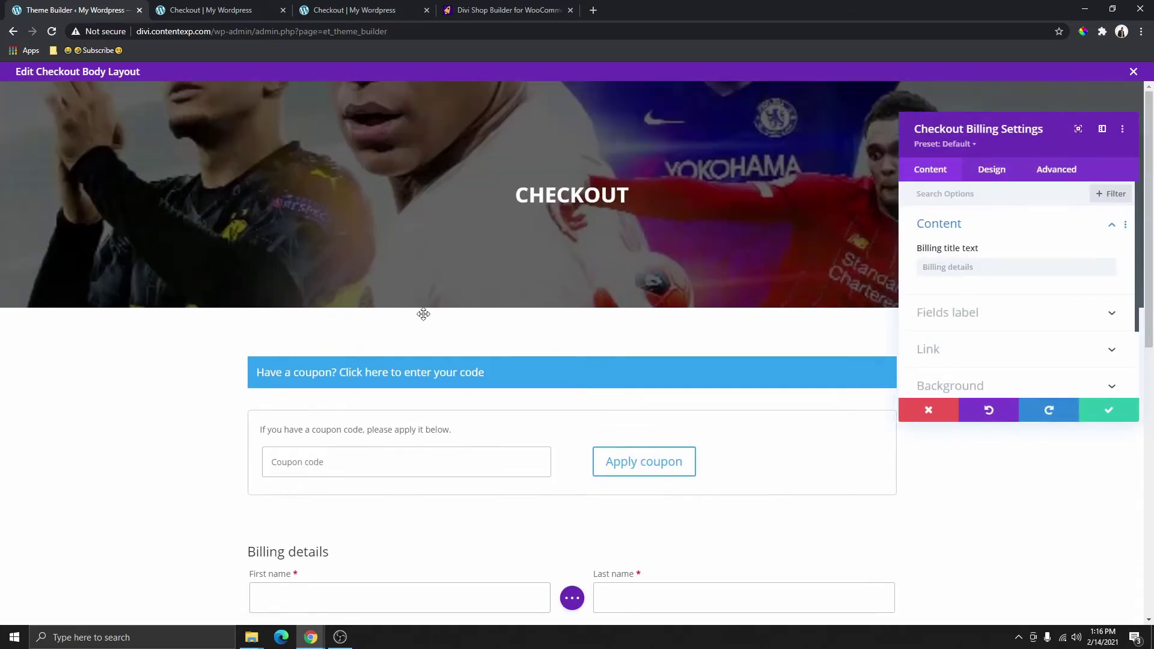
pyautogui.scroll(4, 503, 391)
# Step: Examine how the billing form and order summary are laid out on the customized checkout page
pyautogui.click(223, 10)
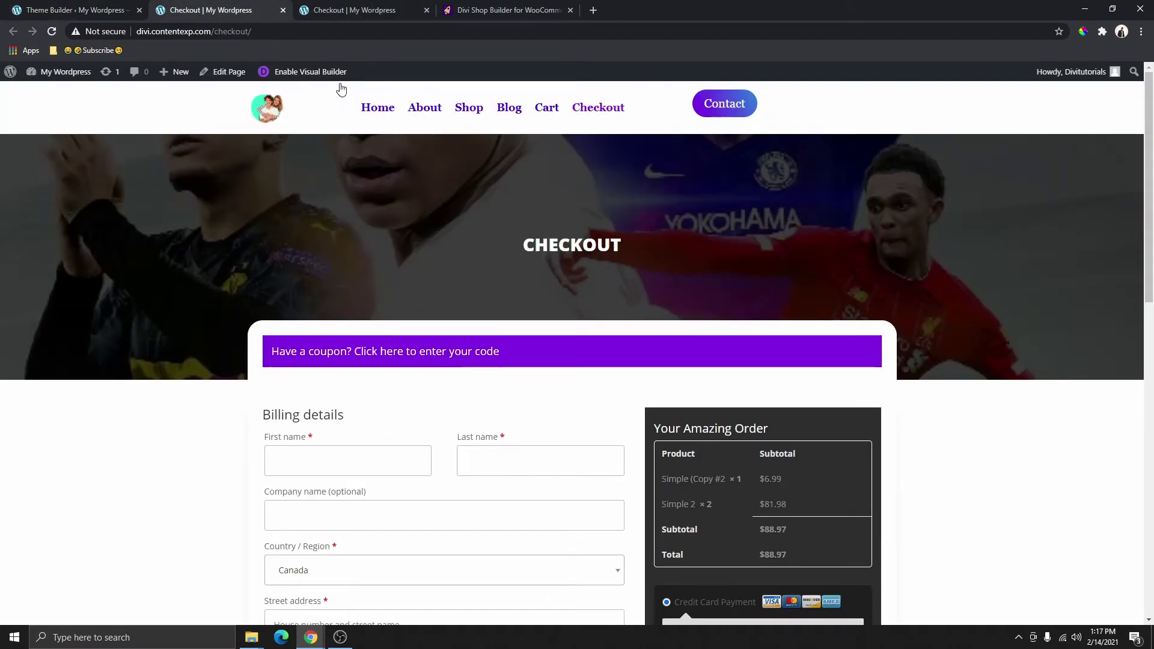
pyautogui.scroll(-2, 510, 247)
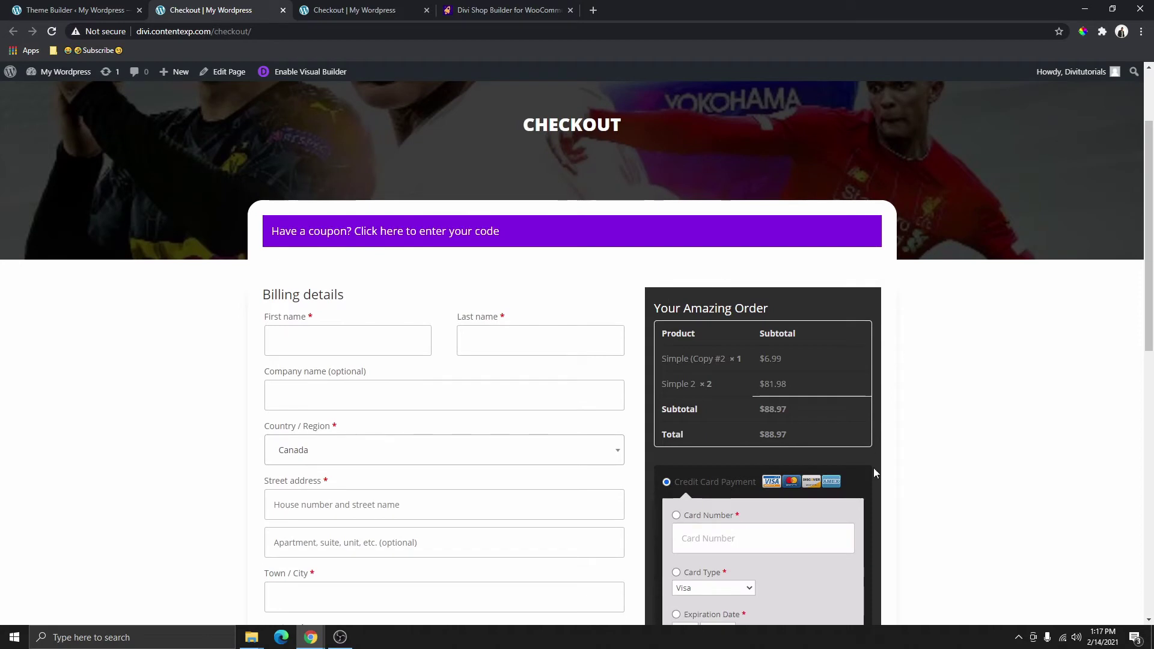
pyautogui.hotkey('ctrl', '1')
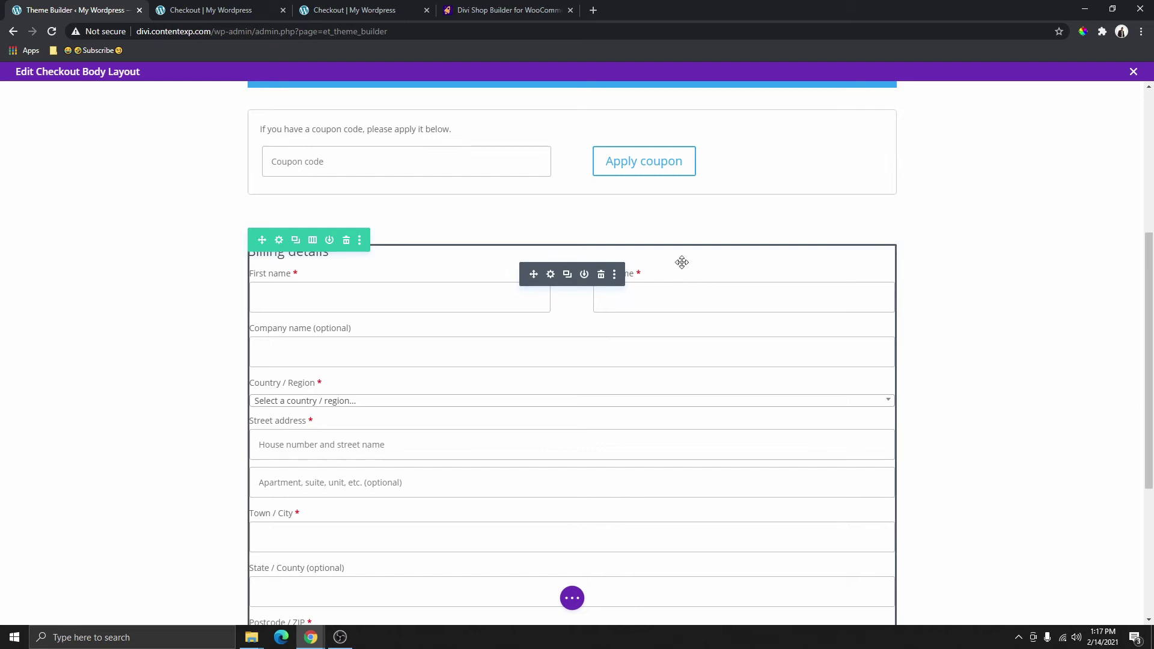
# Step: Change the billing row to a three-fifths and two-fifths column layout and insert a Checkout Shipping module in the narrower column
pyautogui.click(312, 241)
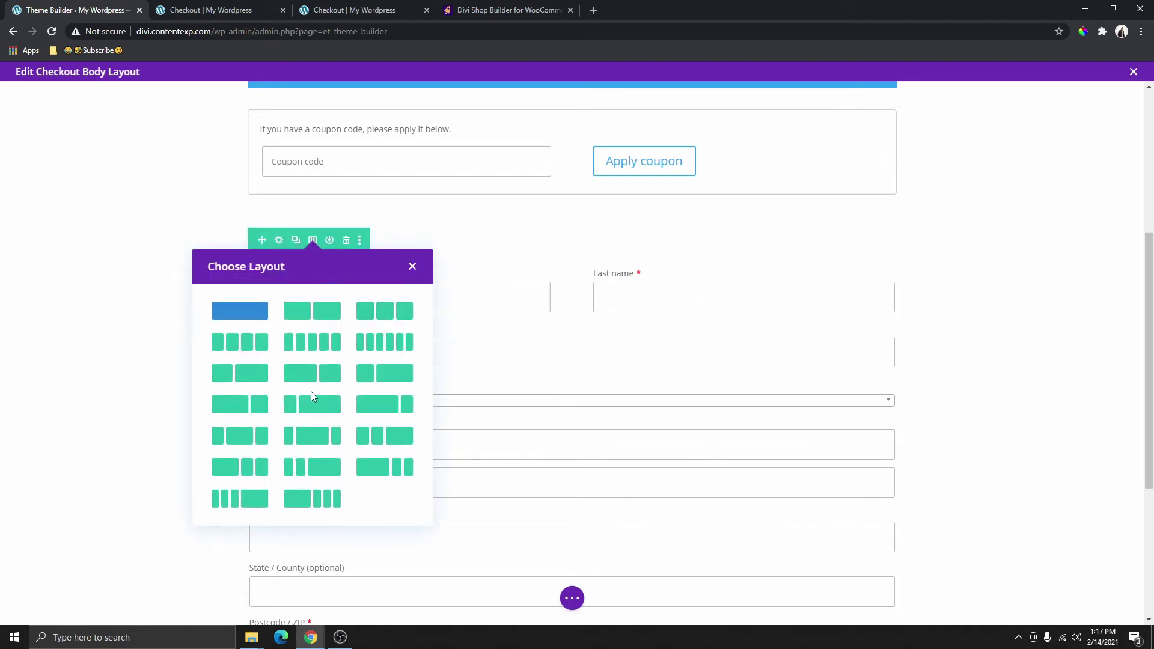
pyautogui.click(325, 376)
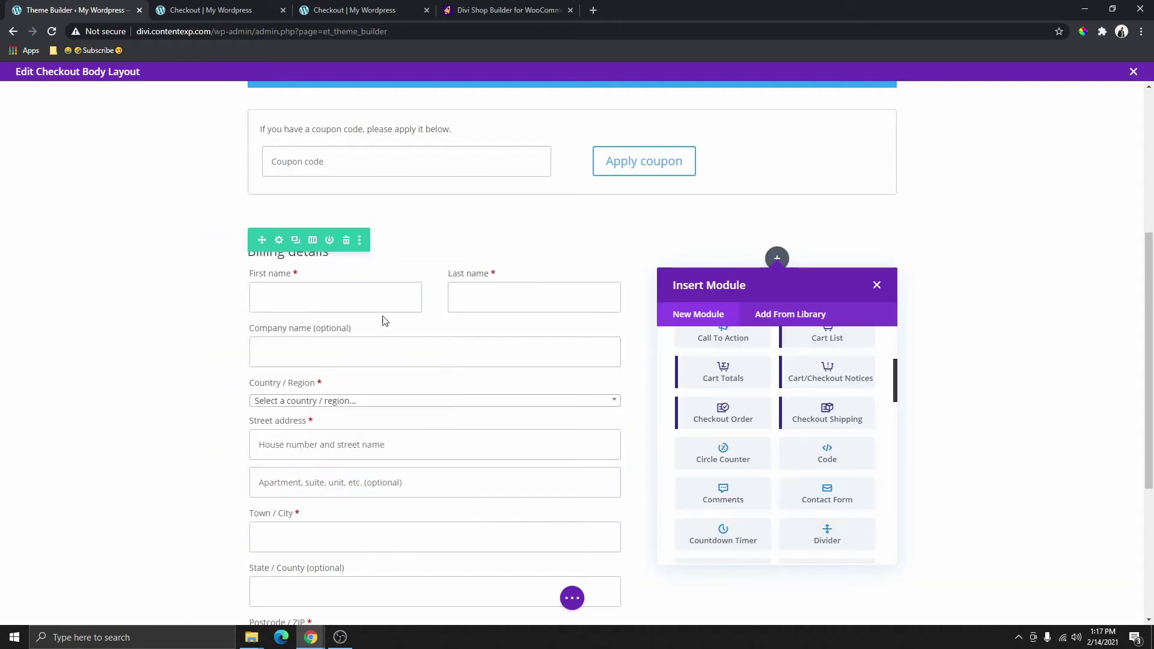
pyautogui.scroll(1, 838, 421)
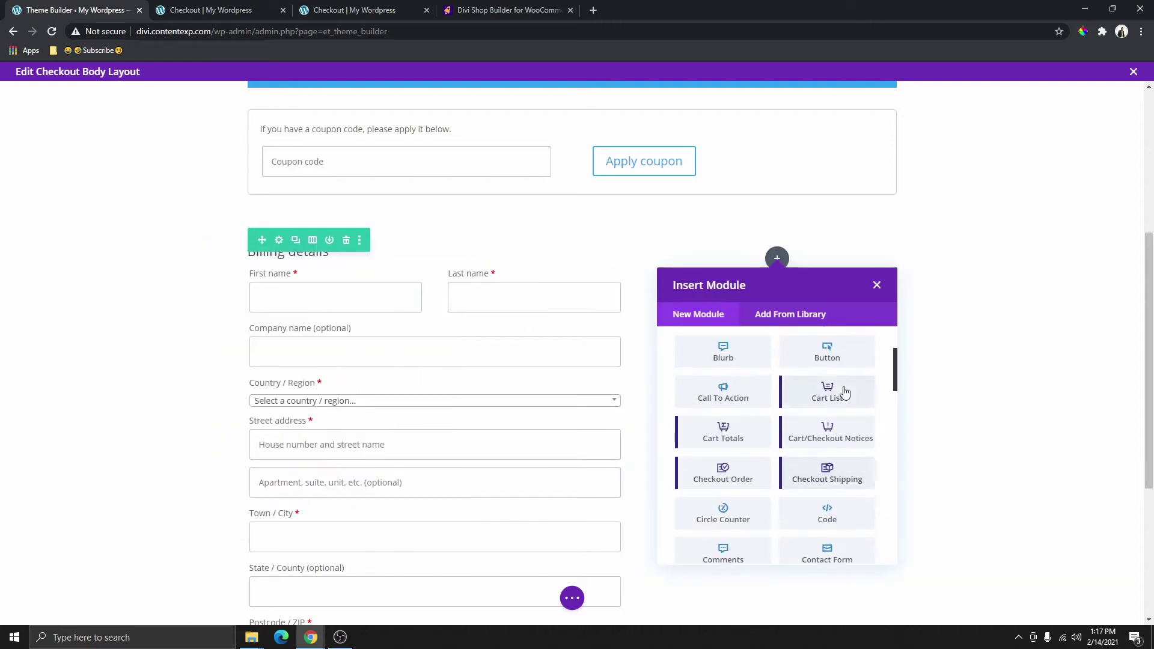
pyautogui.scroll(-1, 838, 424)
pyautogui.click(838, 426)
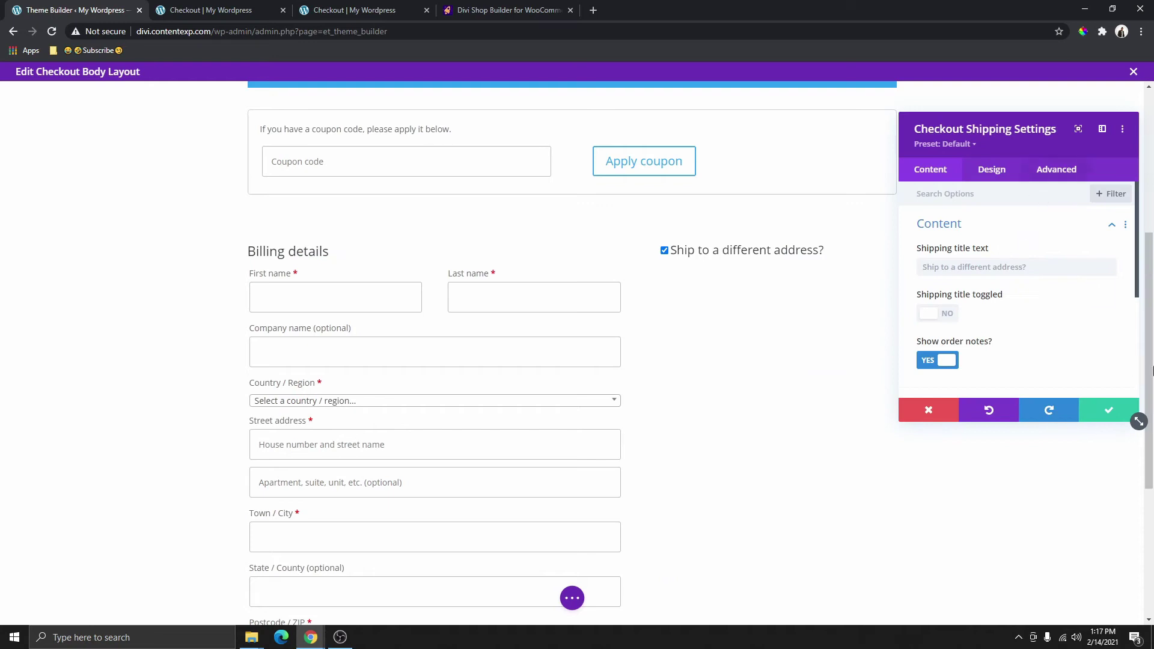
# Step: Insert a Checkout Order module below the Checkout Shipping module and accept its default settings
pyautogui.click(776, 276)
pyautogui.click(717, 437)
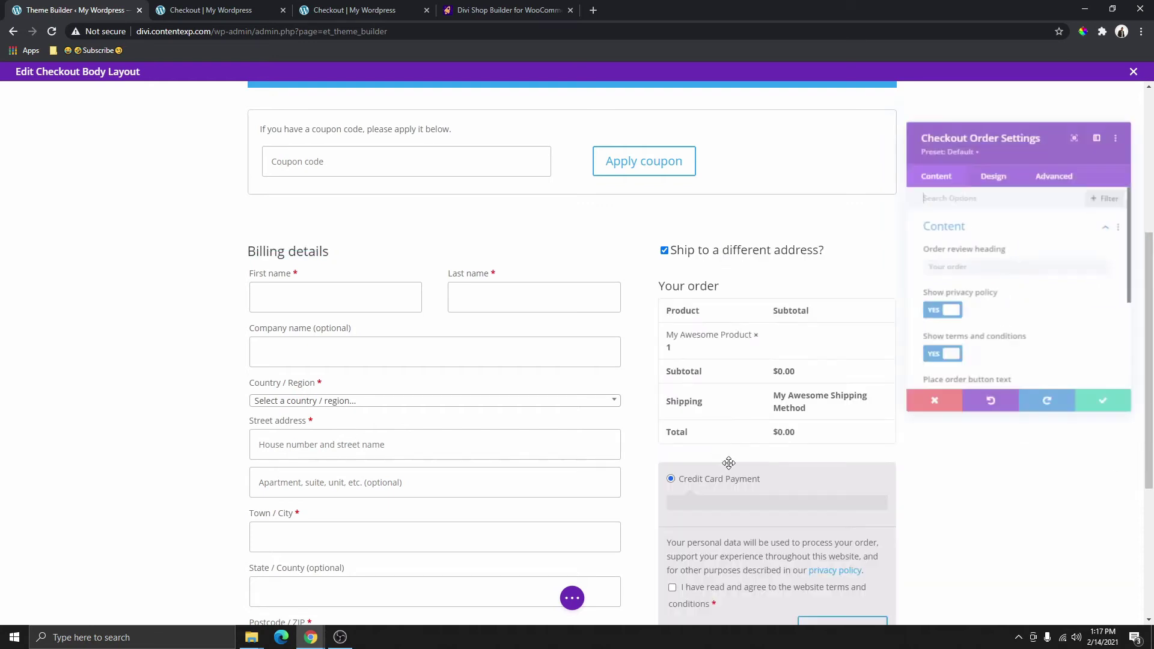
pyautogui.click(1092, 402)
# Step: Review the assembled checkout layout and compare it with the customized and default checkout pages
pyautogui.scroll(-5, 537, 386)
pyautogui.scroll(8, 537, 386)
pyautogui.scroll(-8, 537, 386)
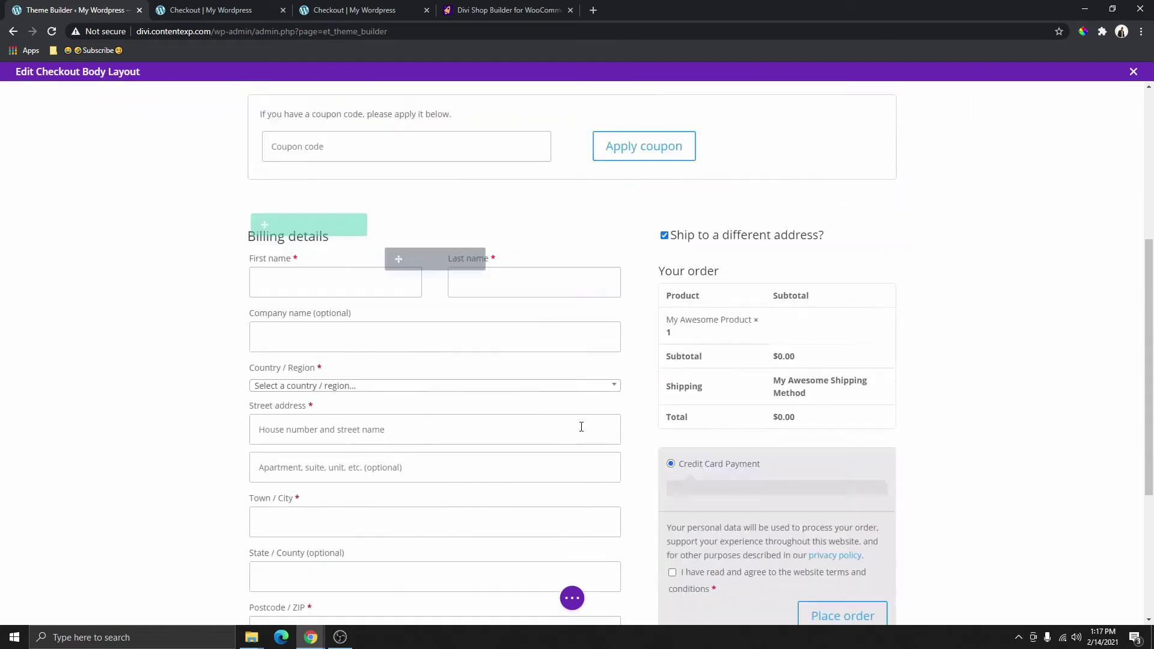
pyautogui.scroll(8, 587, 443)
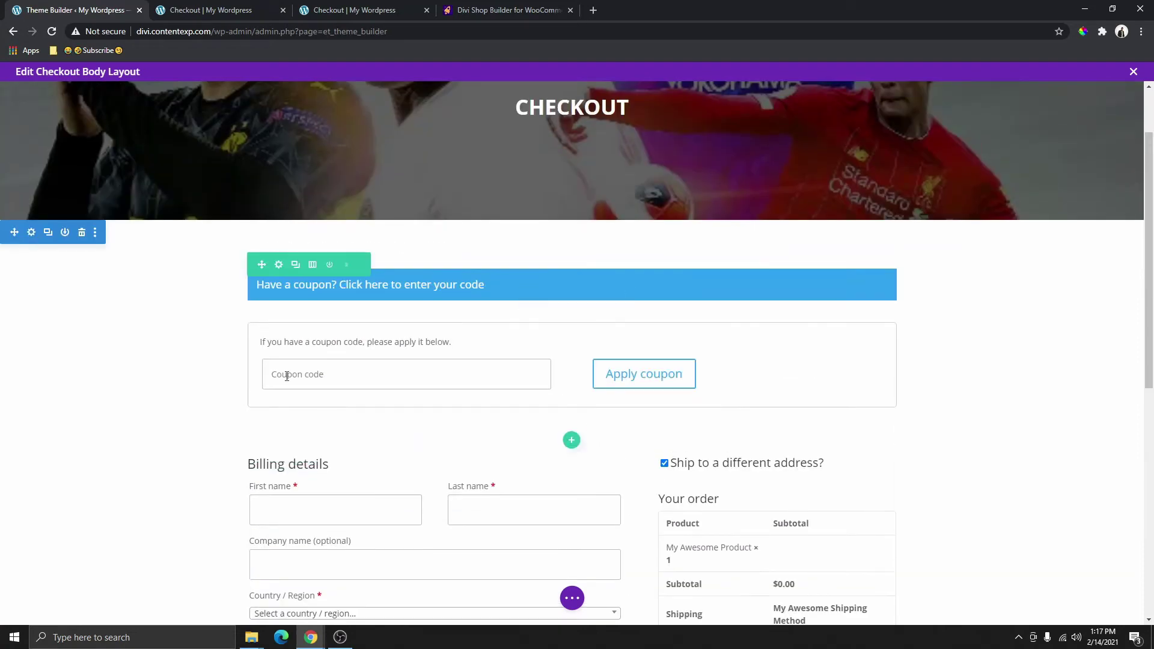
pyautogui.scroll(-2, 431, 420)
pyautogui.scroll(-1, 570, 351)
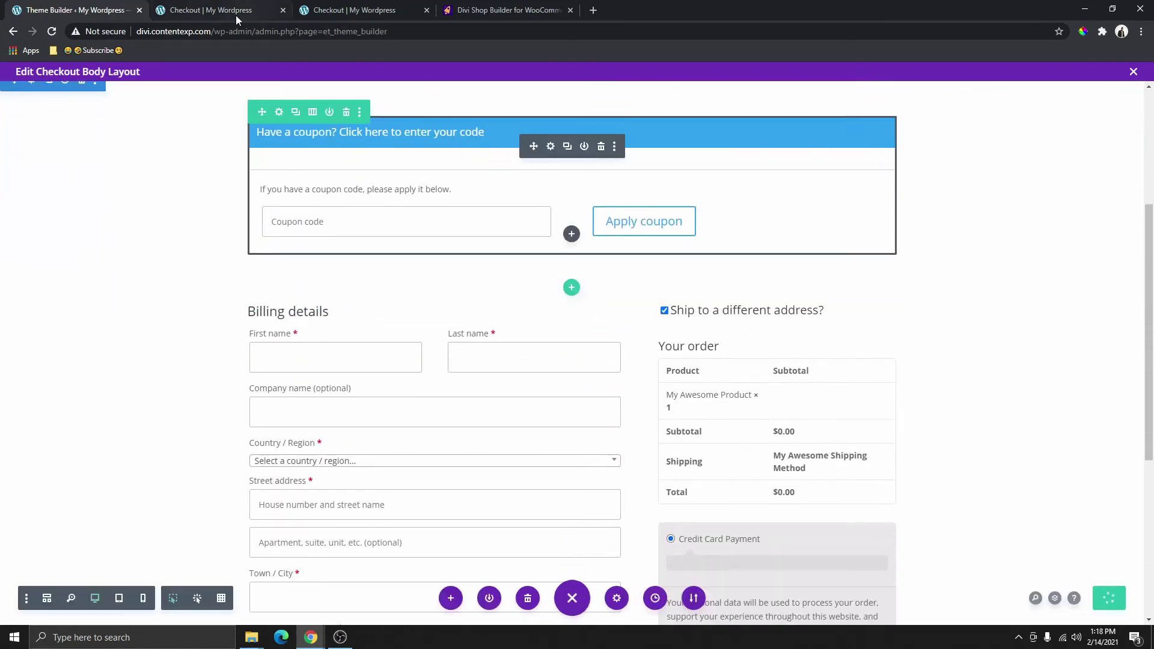
pyautogui.click(211, 9)
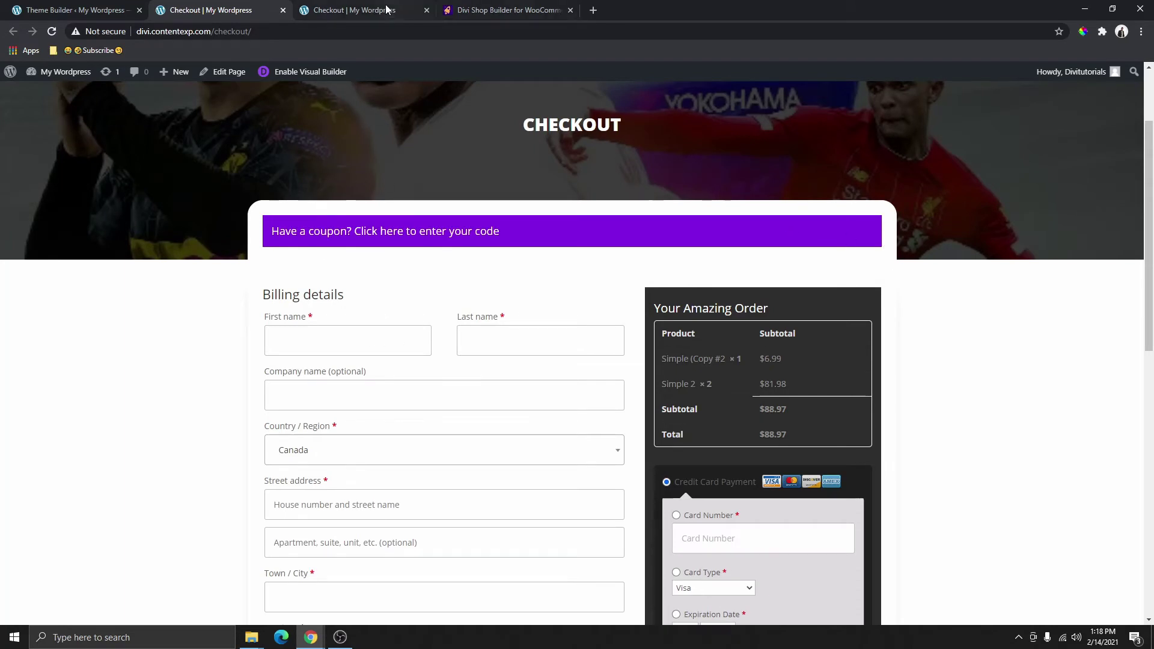
pyautogui.click(359, 5)
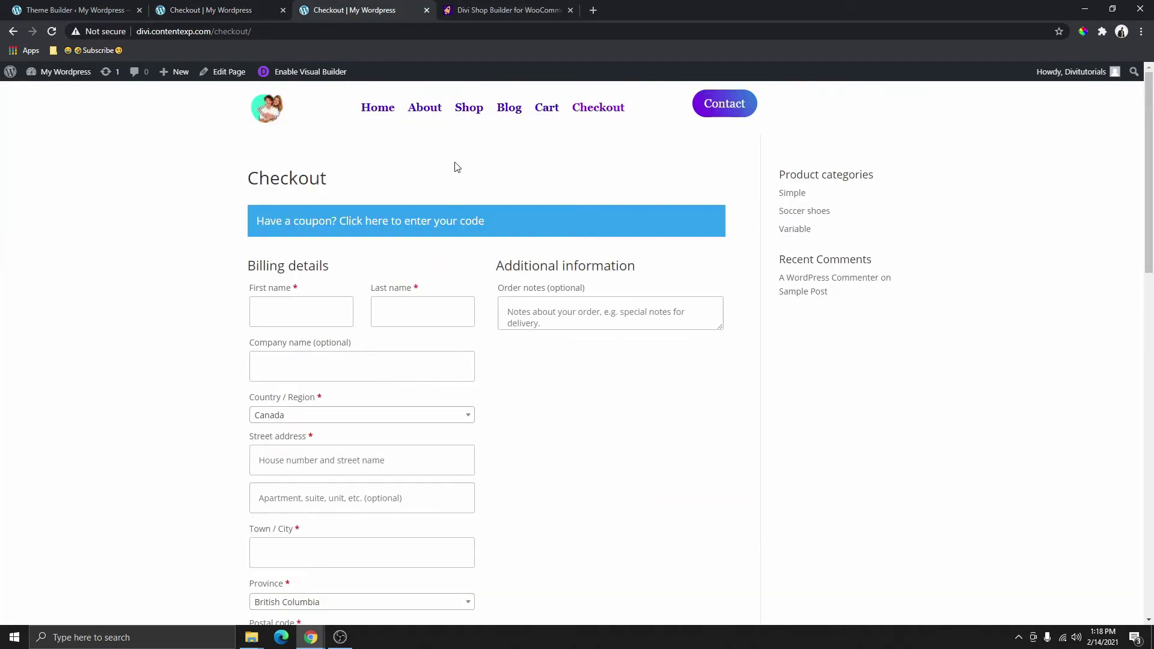
pyautogui.click(73, 9)
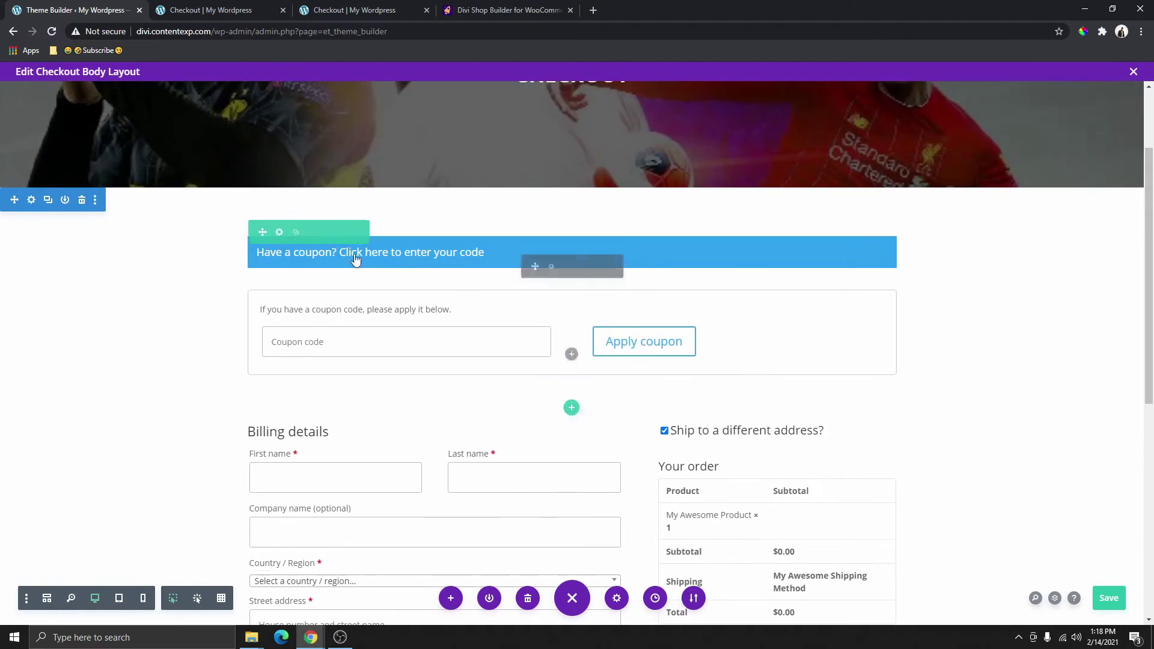
# Step: Set the coupon row's top margin to -160px so it overlaps the hero section
pyautogui.click(278, 232)
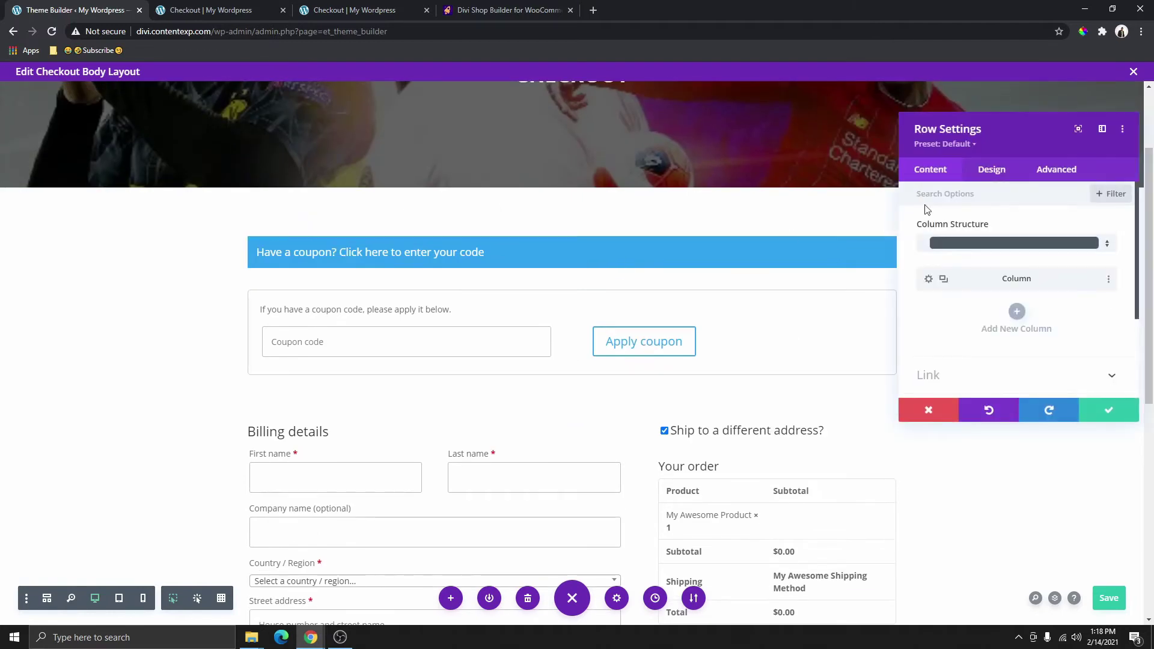
pyautogui.click(994, 175)
pyautogui.click(972, 262)
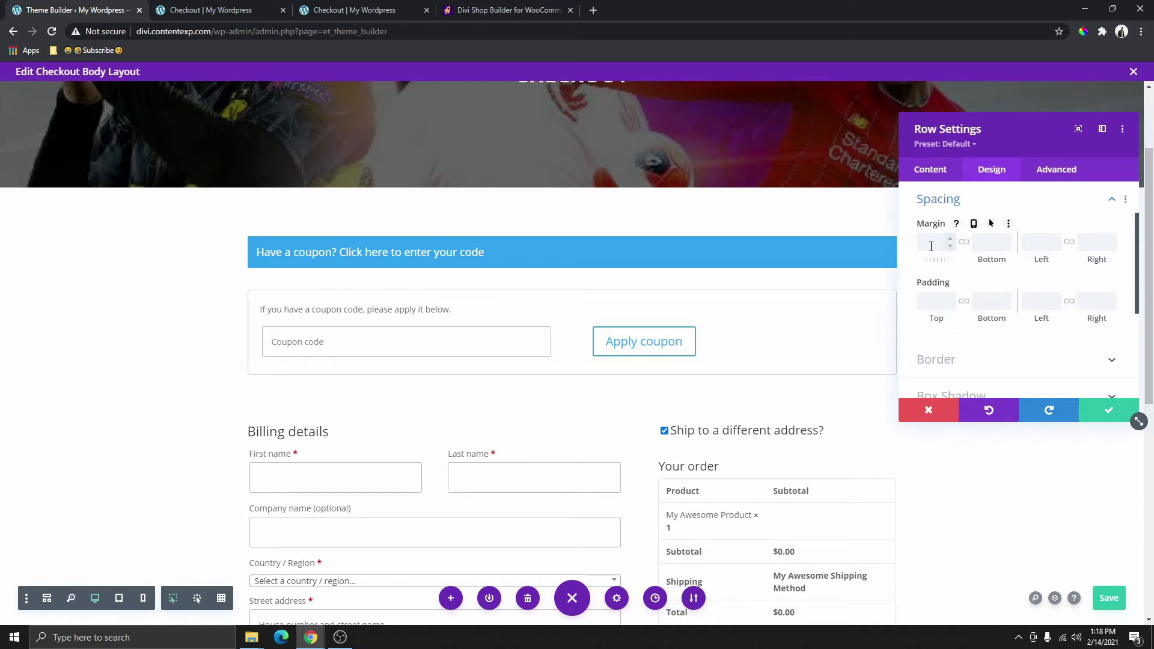
pyautogui.click(931, 246)
pyautogui.write('-160px')
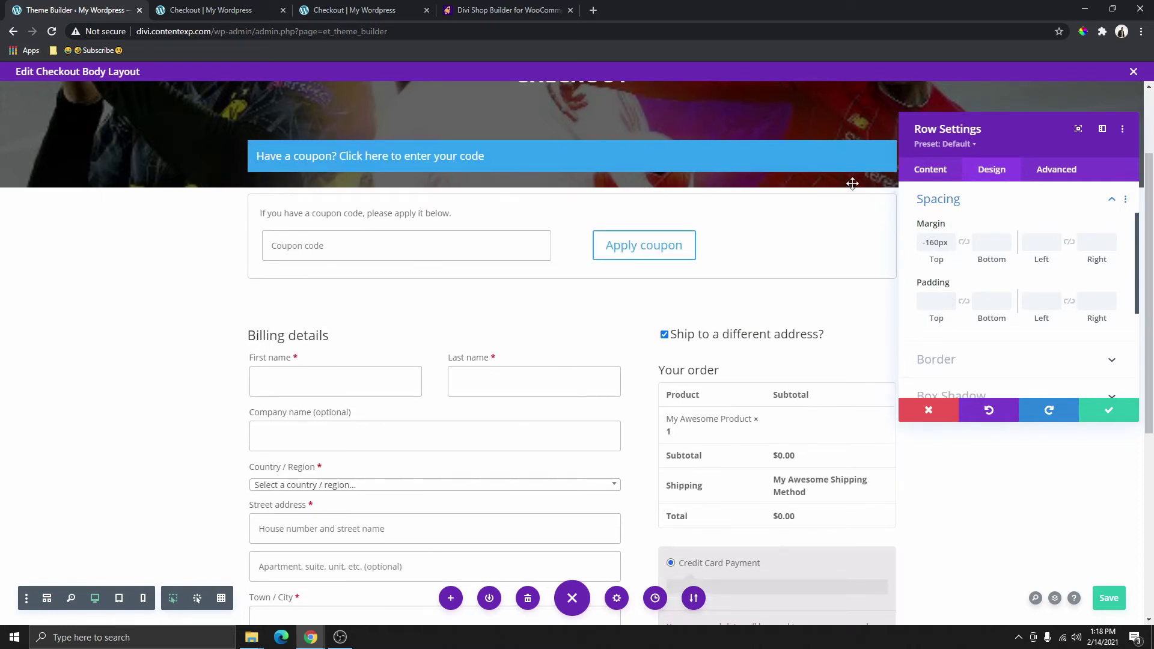
# Step: Give the coupon row a white background color
pyautogui.click(931, 172)
pyautogui.scroll(-2, 992, 348)
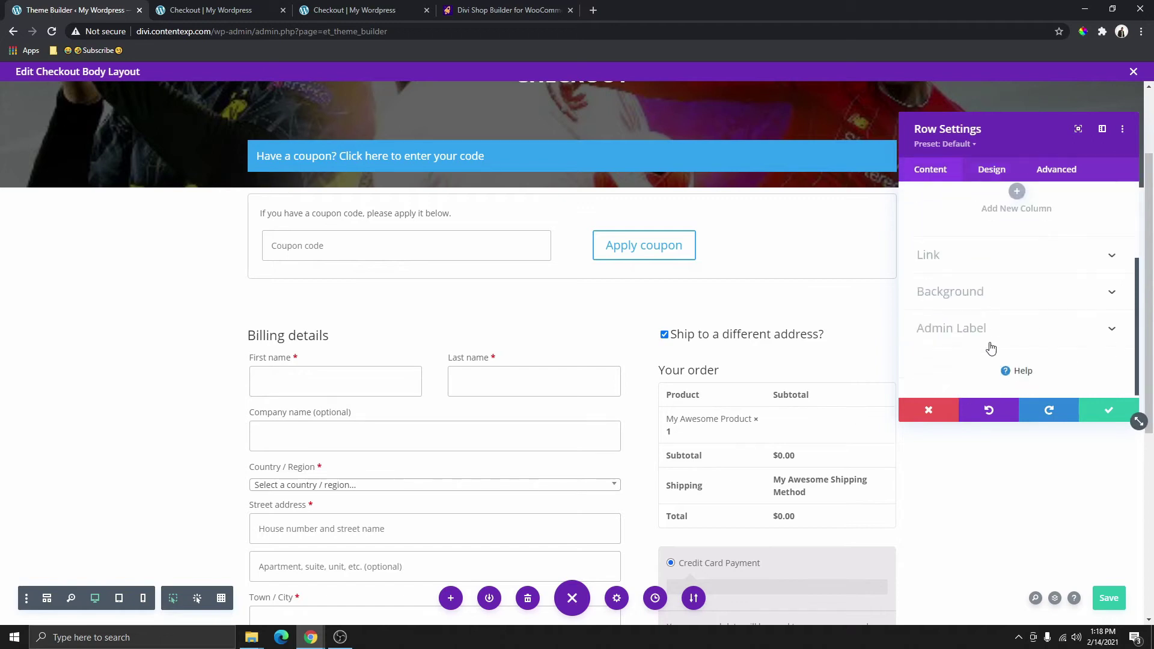
pyautogui.click(969, 305)
pyautogui.scroll(-1, 966, 282)
pyautogui.scroll(-2, 968, 301)
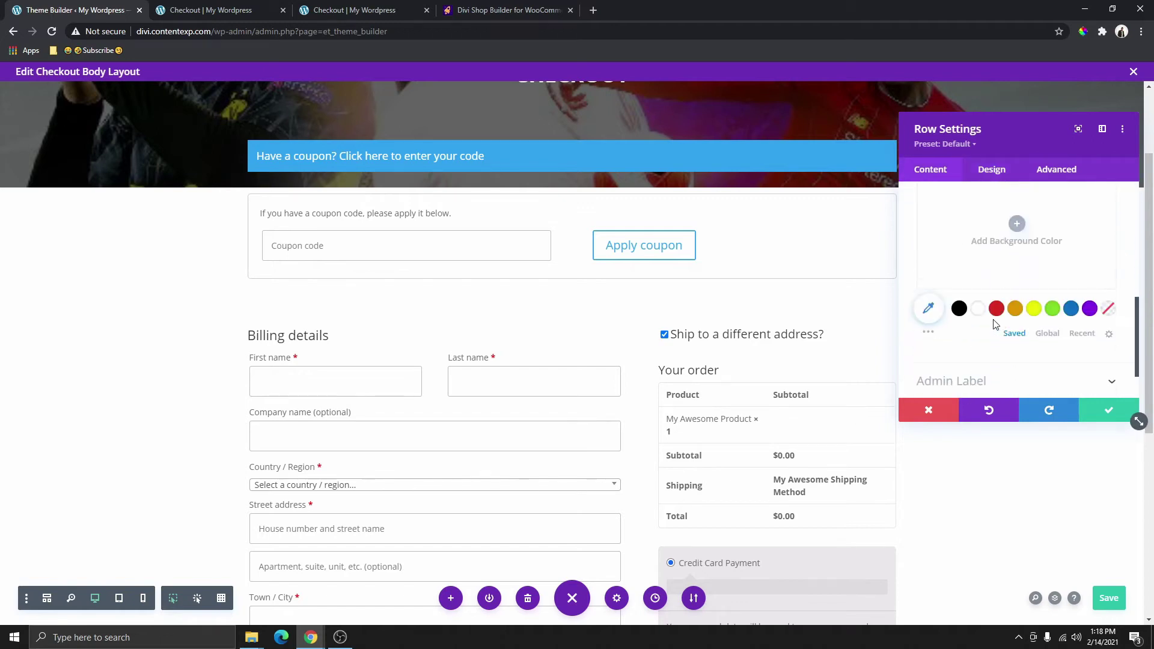
pyautogui.click(977, 310)
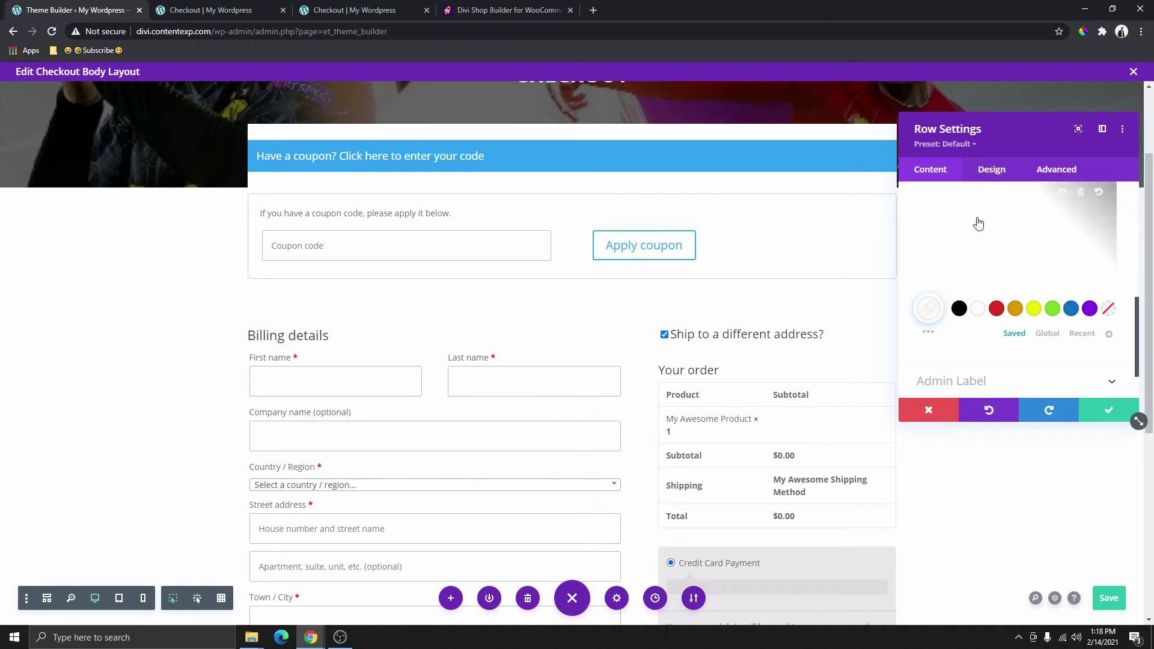
# Step: Set the coupon row's padding to 25px on all four sides
pyautogui.moveTo(978, 127); pyautogui.dragTo(978, 148)
pyautogui.click(991, 187)
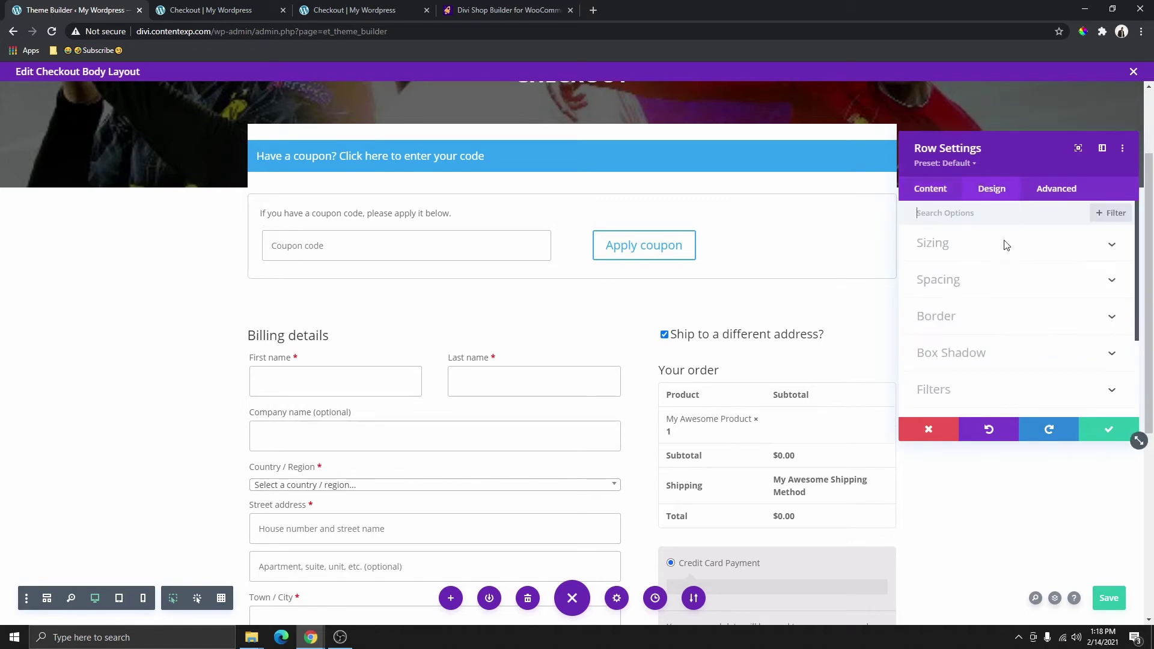
pyautogui.click(960, 281)
pyautogui.click(934, 322)
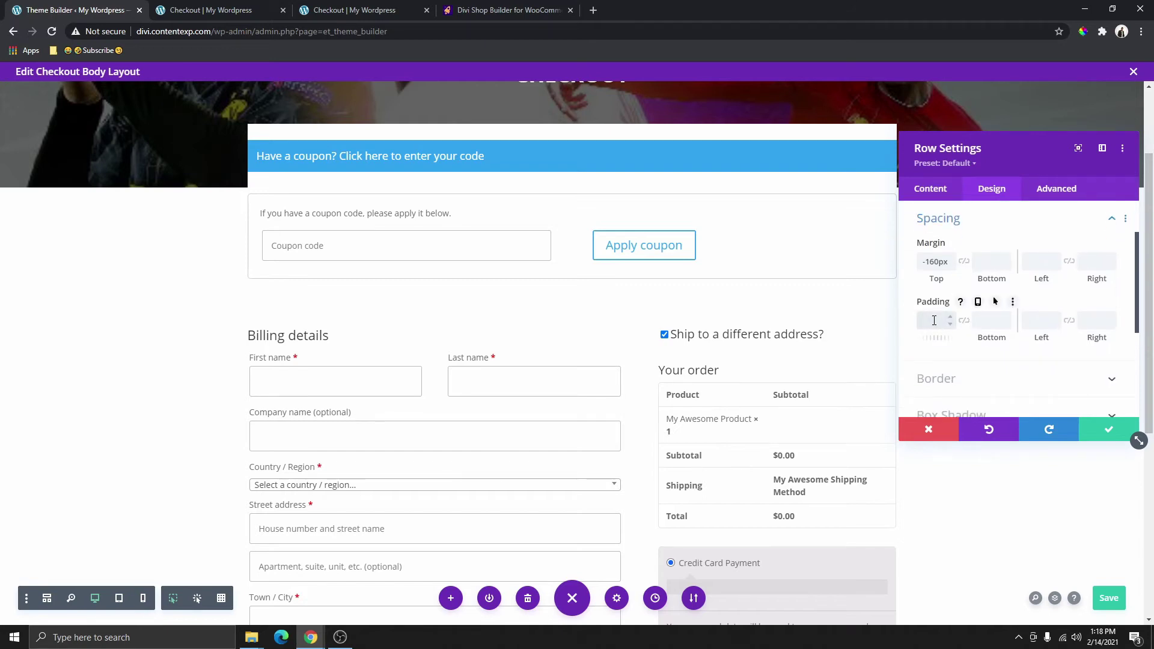
pyautogui.click(963, 321)
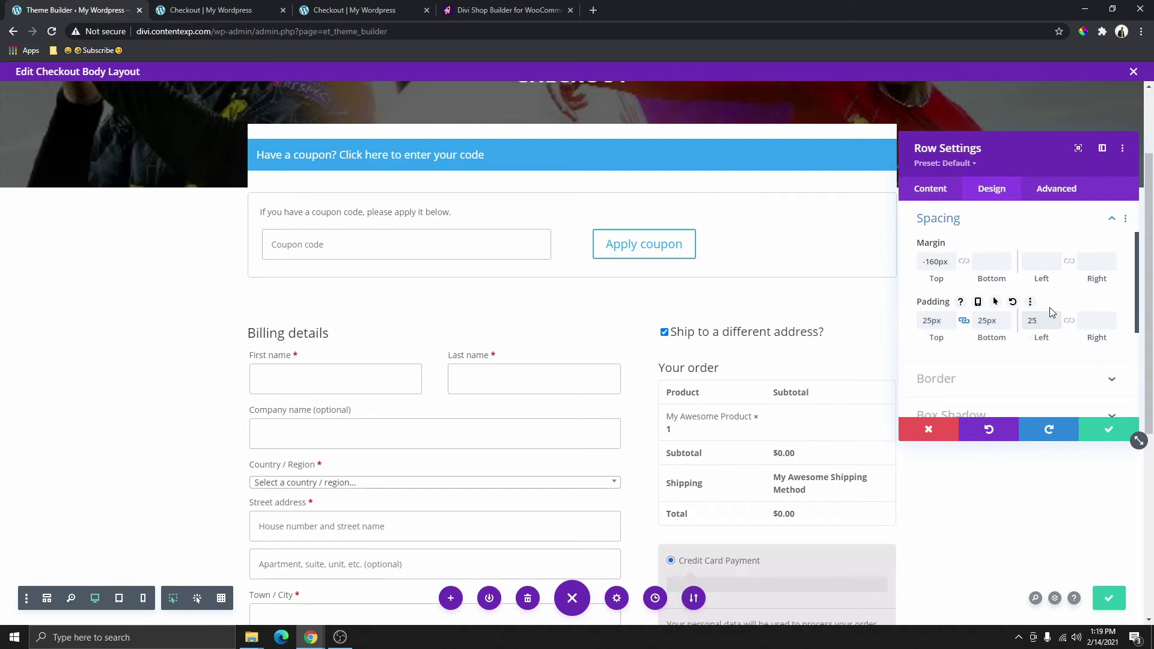
pyautogui.click(1068, 321)
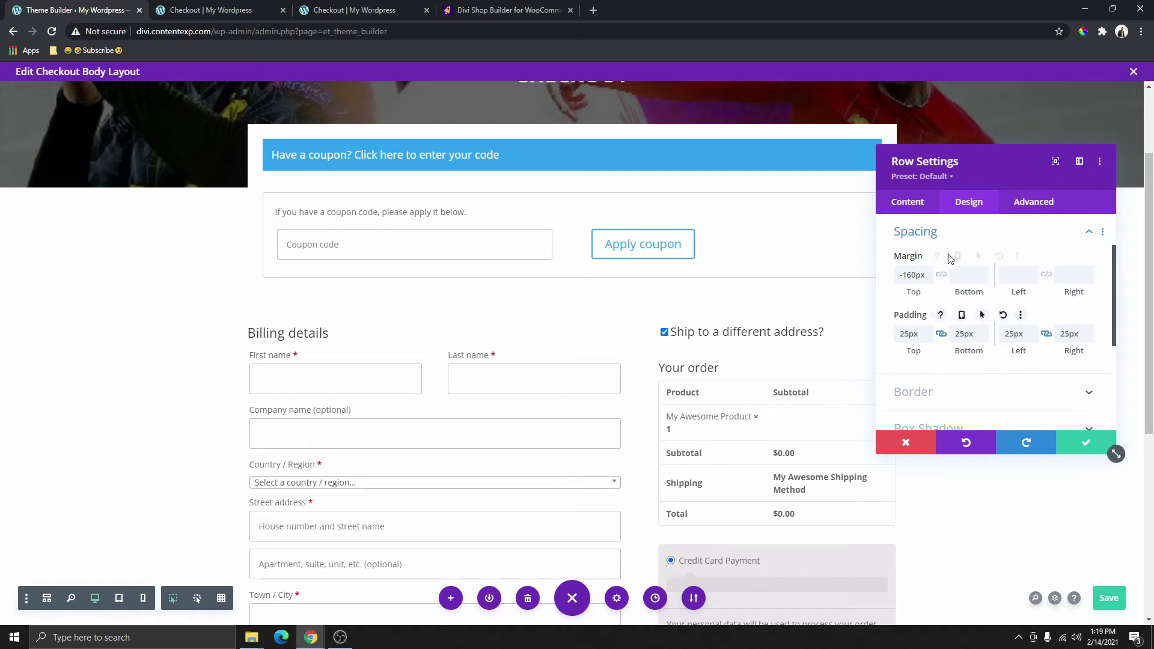
# Step: Apply the first box shadow preset to the coupon row
pyautogui.scroll(-2, 965, 333)
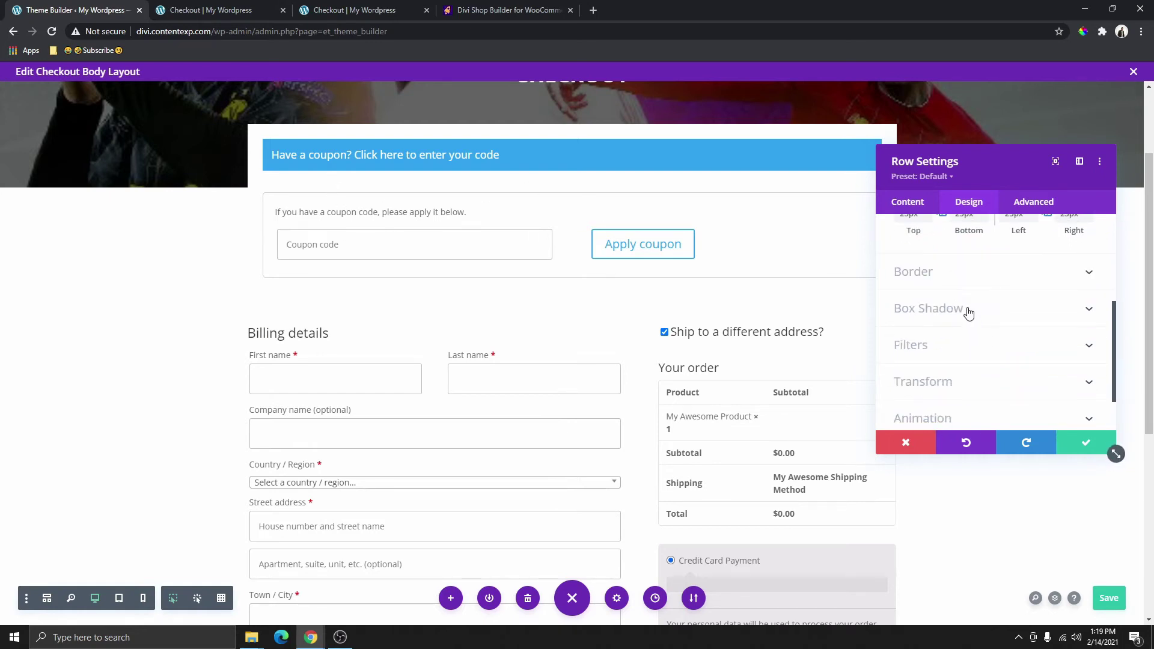
pyautogui.click(969, 310)
pyautogui.click(972, 294)
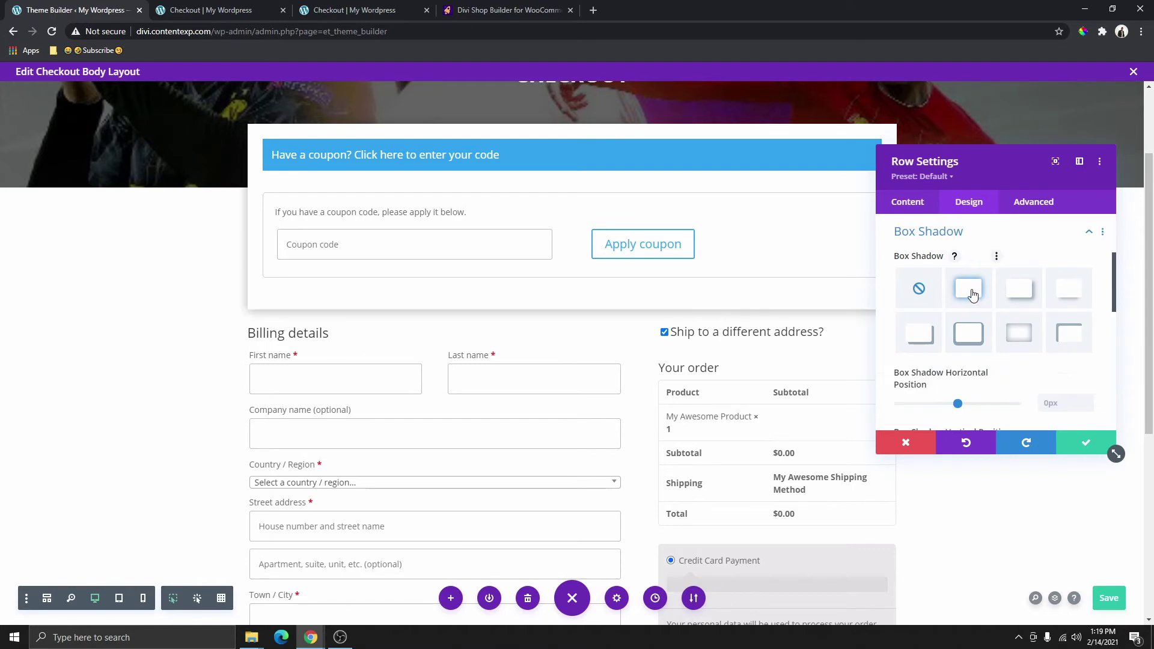
# Step: Check the customized checkout page for reference and round the coupon row's two top corners to 25px
pyautogui.click(204, 11)
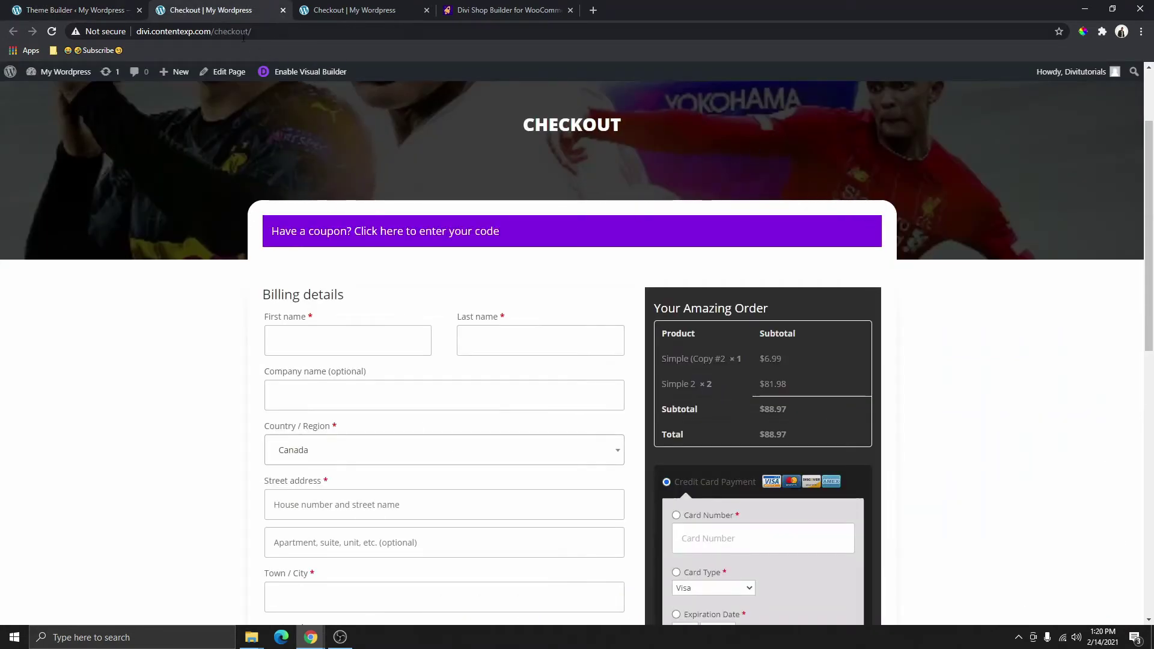
pyautogui.click(100, 14)
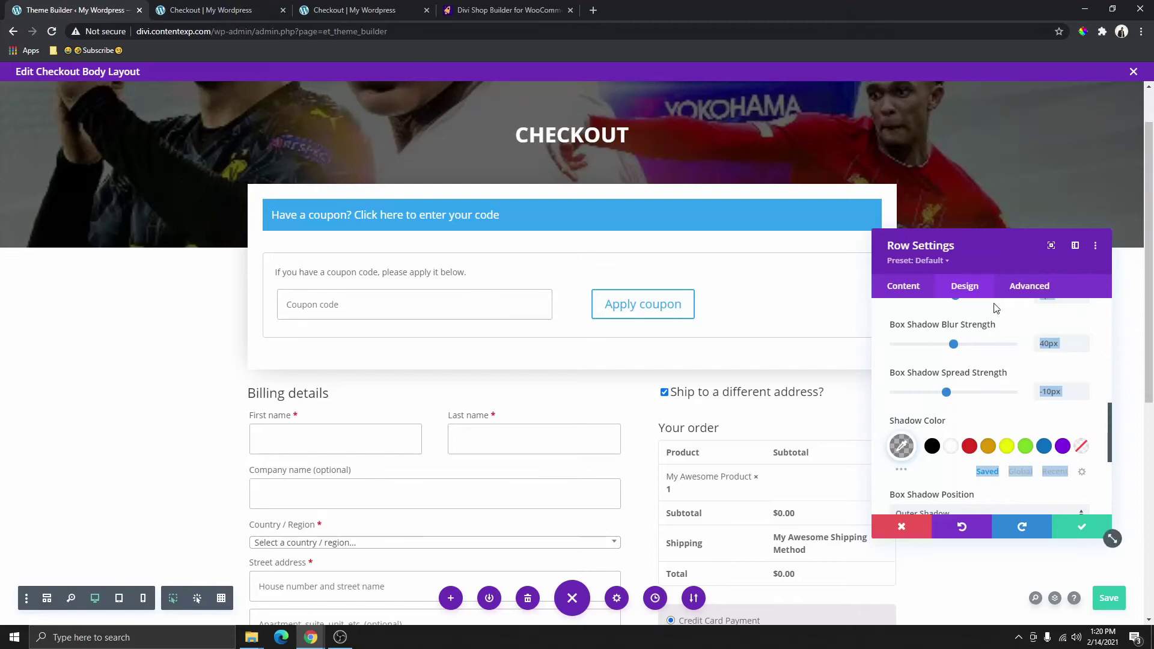
pyautogui.scroll(5, 964, 361)
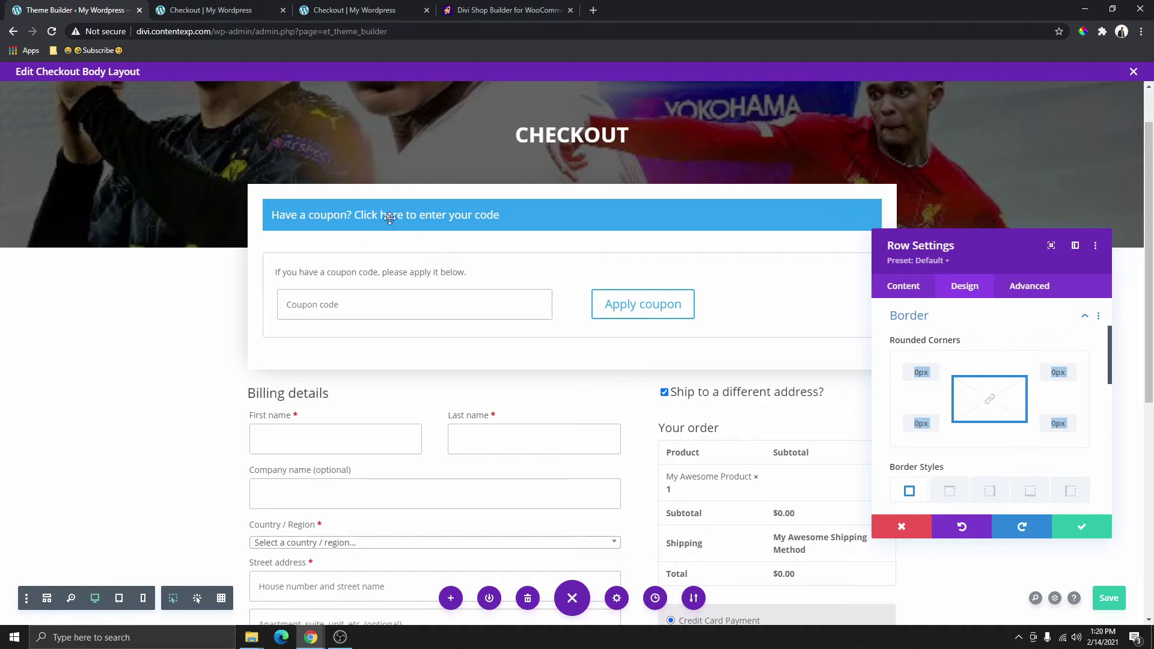
pyautogui.click(930, 375)
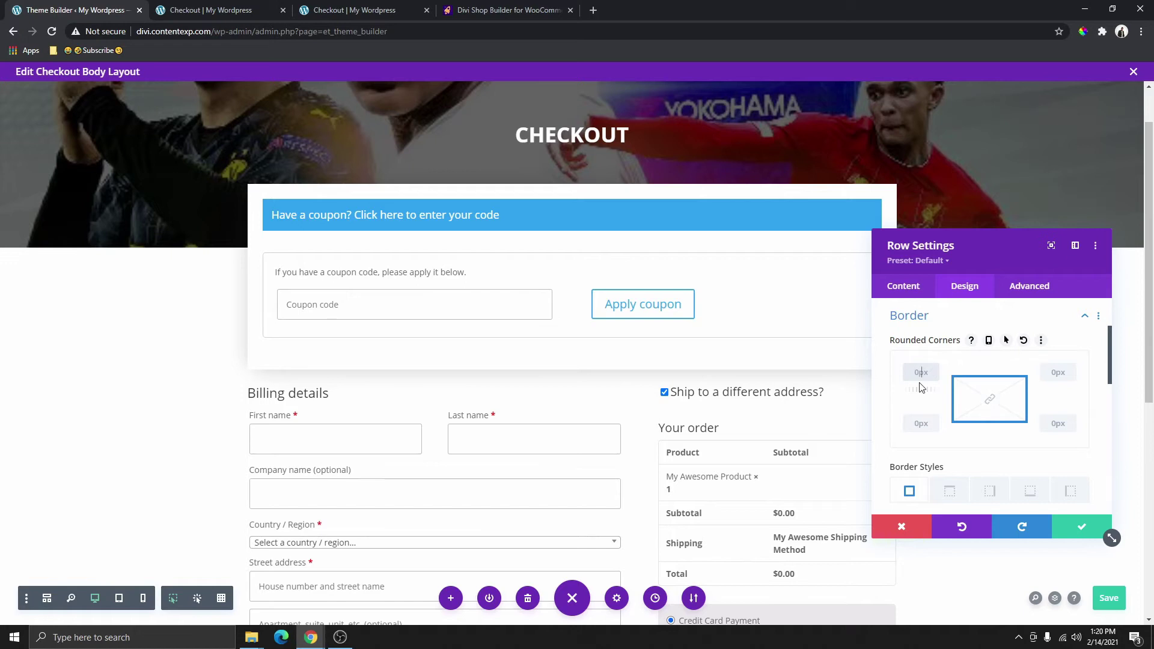
pyautogui.write('25')
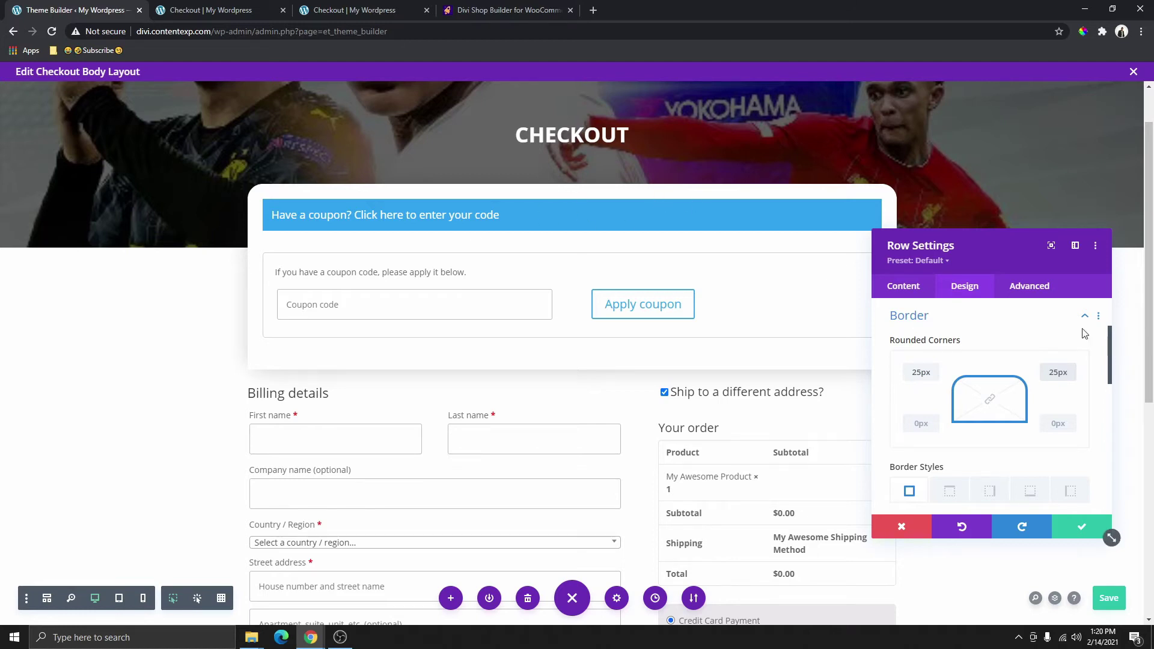
pyautogui.moveTo(970, 249); pyautogui.dragTo(981, 177)
pyautogui.press('Escape')
# Step: Set the billing and order row's padding to 25px on all four sides and save the layout
pyautogui.scroll(-3, 1007, 317)
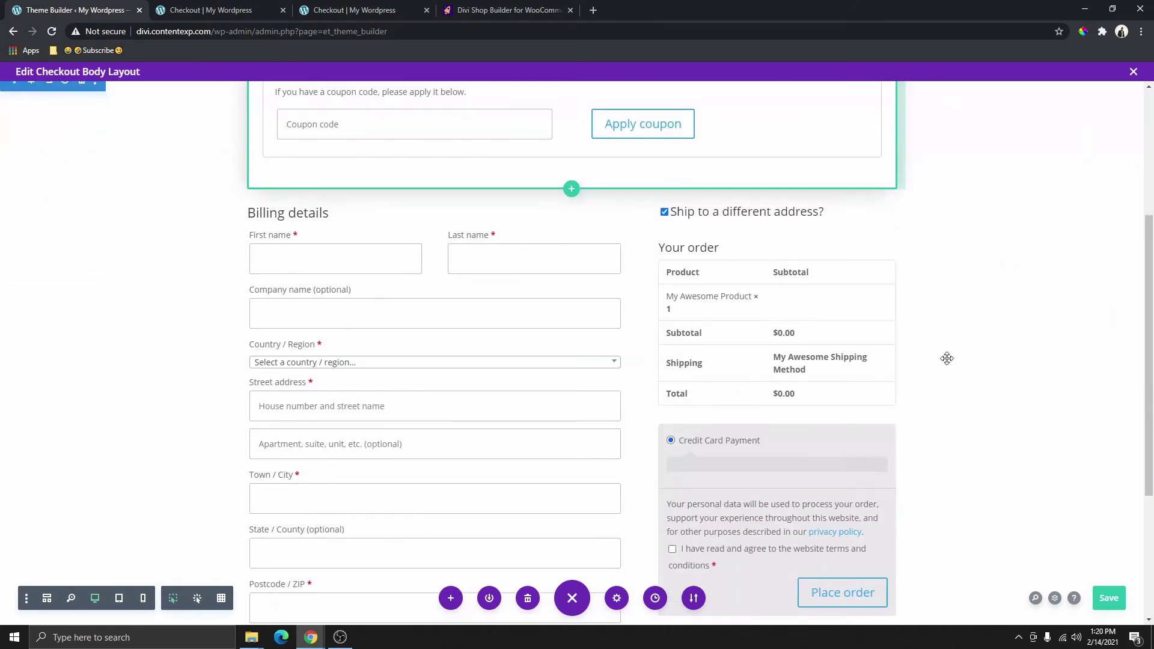
pyautogui.scroll(2, 962, 331)
pyautogui.scroll(-2, 832, 304)
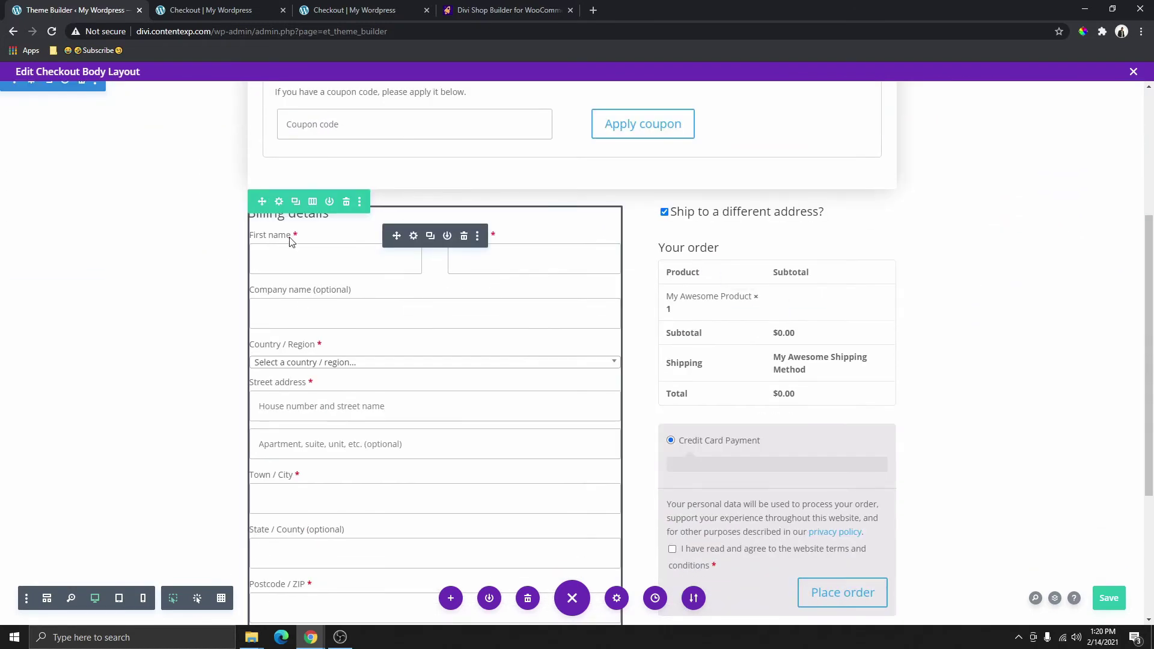
pyautogui.scroll(1, 290, 240)
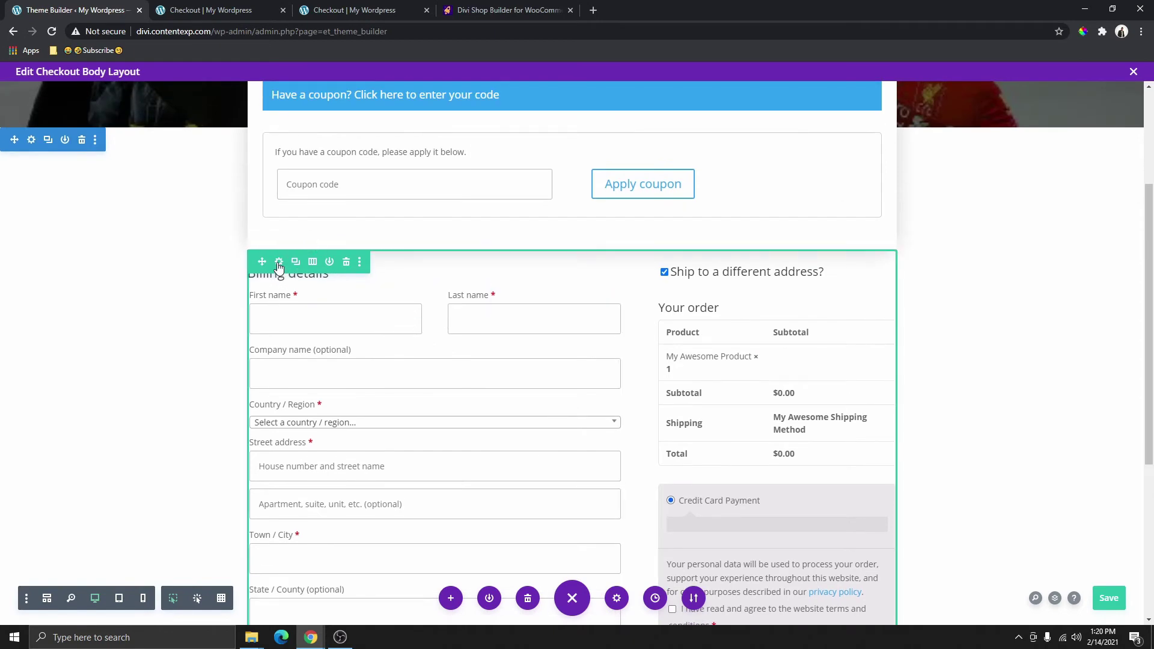
pyautogui.click(279, 265)
pyautogui.click(950, 182)
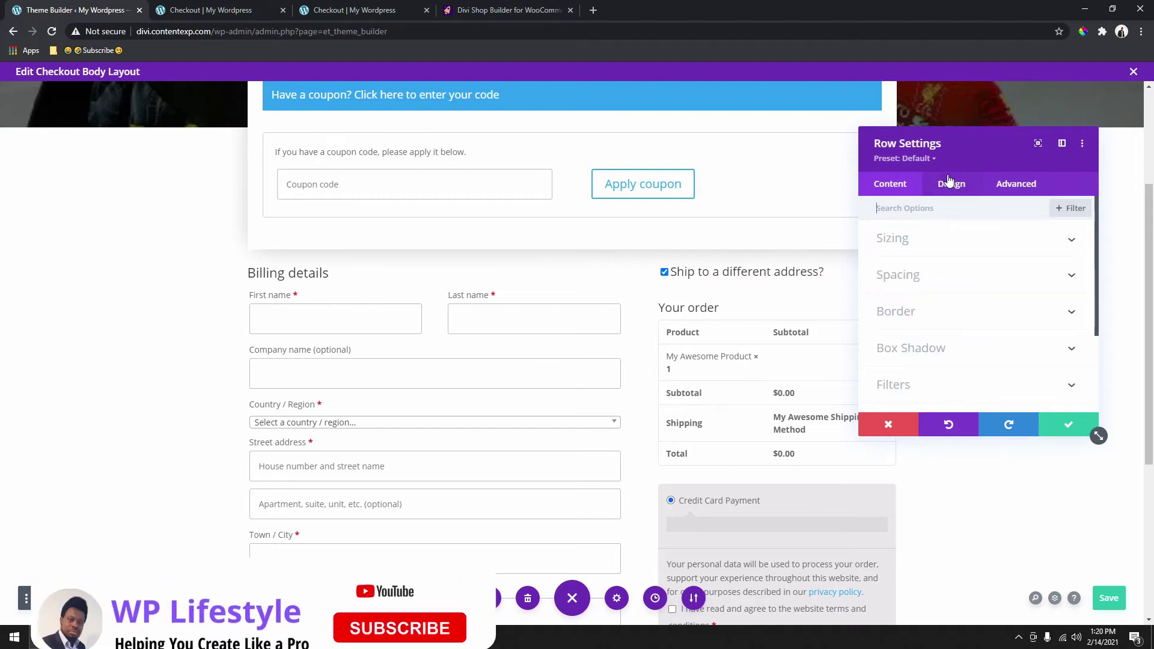
pyautogui.click(932, 280)
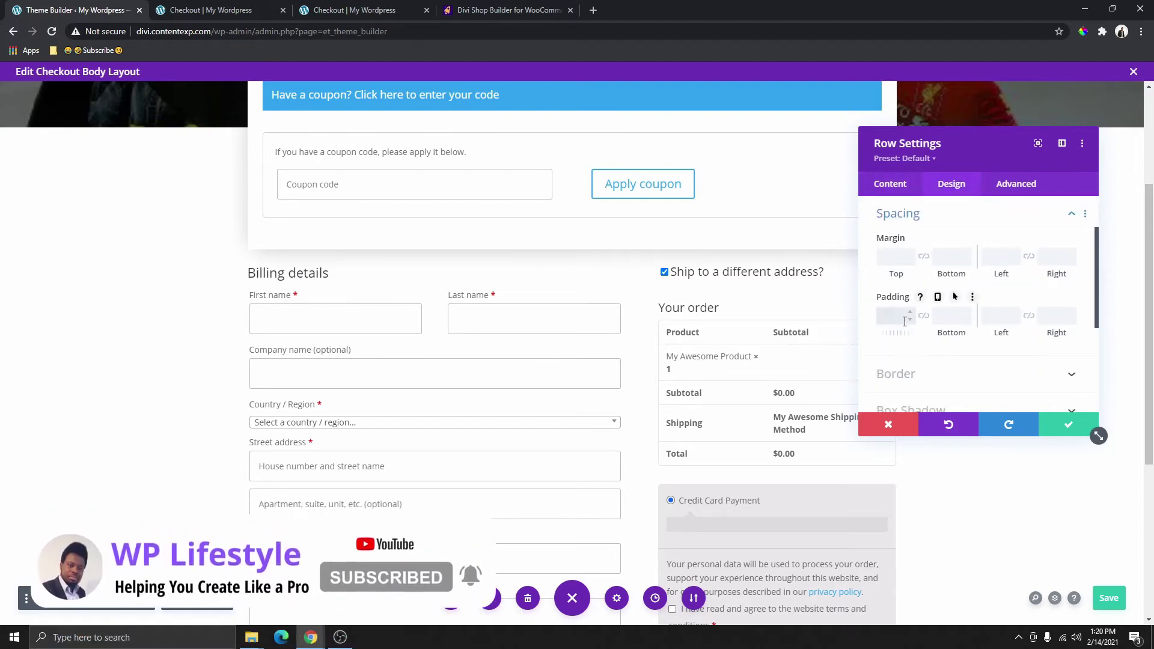
pyautogui.moveTo(905, 322); pyautogui.dragTo(956, 268)
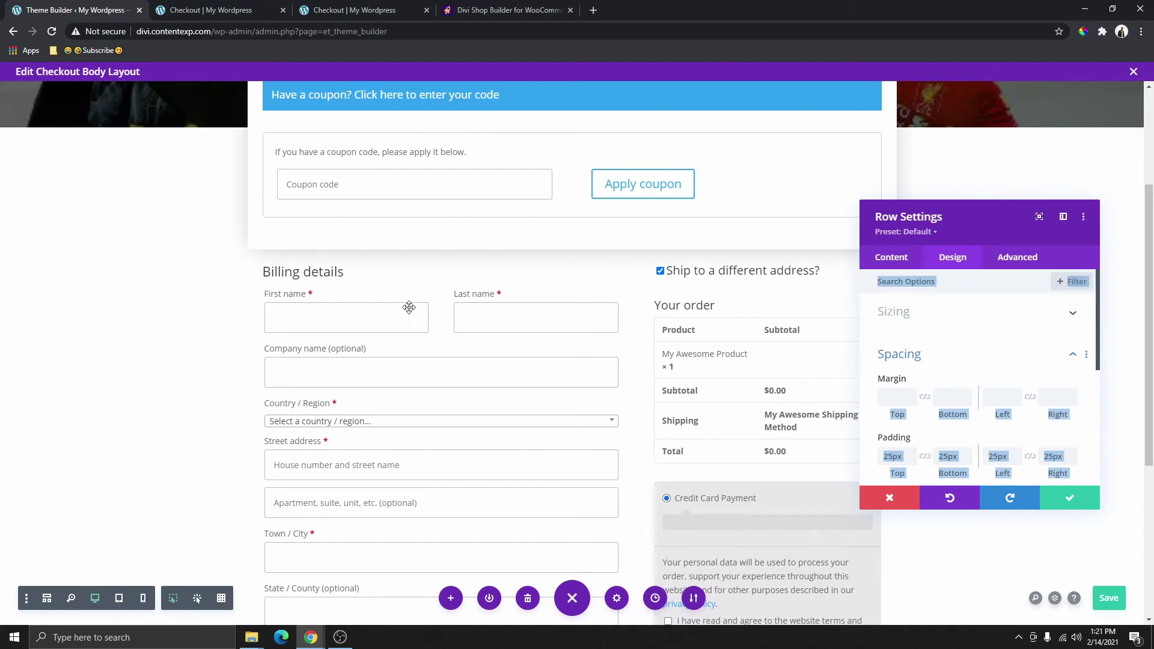
pyautogui.hotkey('ctrl', 's')
# Step: Enable a custom gutter width for the billing and order row and set it to 2
pyautogui.click(937, 320)
pyautogui.scroll(-2, 941, 328)
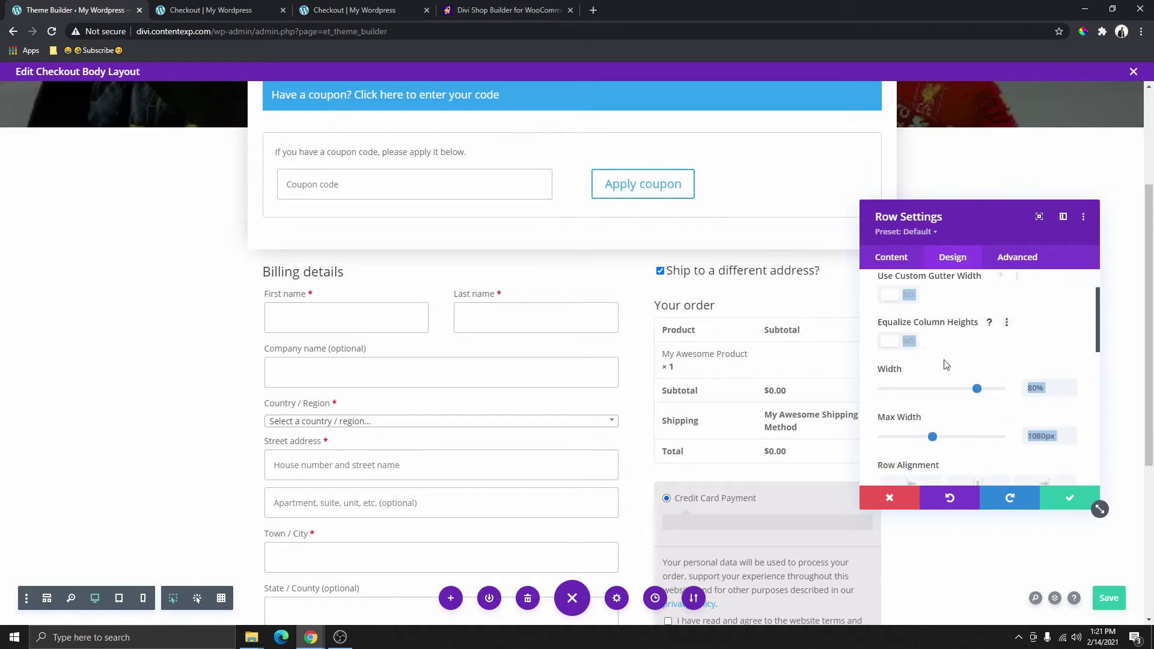
pyautogui.click(898, 299)
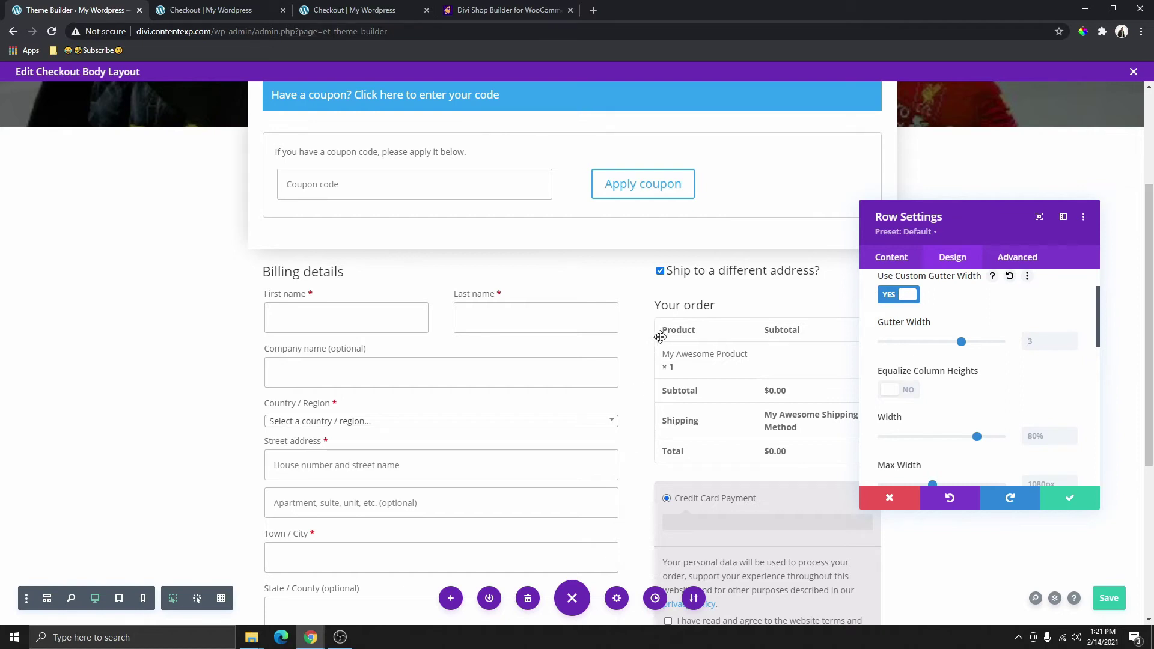
pyautogui.click(1071, 346)
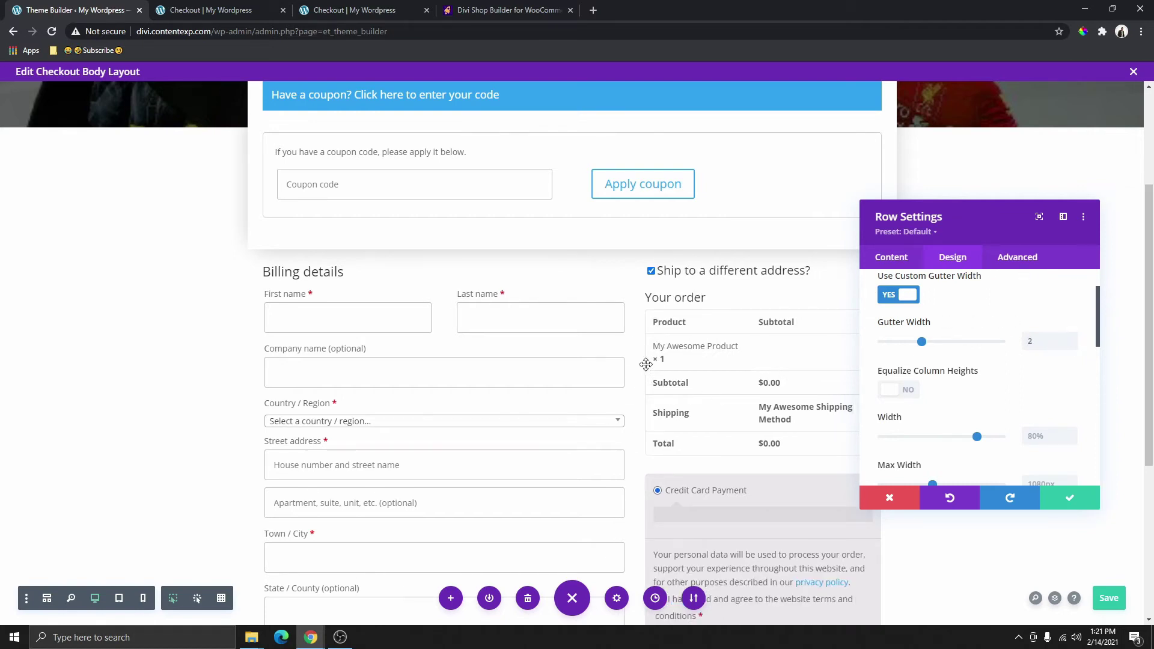
pyautogui.click(1074, 346)
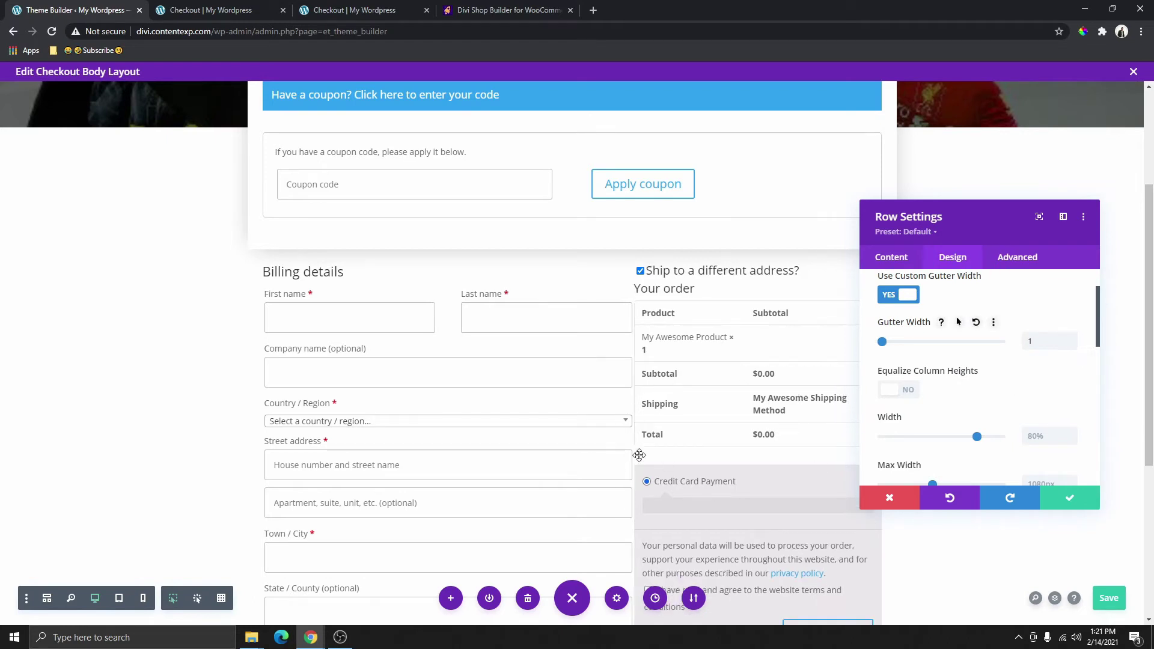
pyautogui.click(1072, 338)
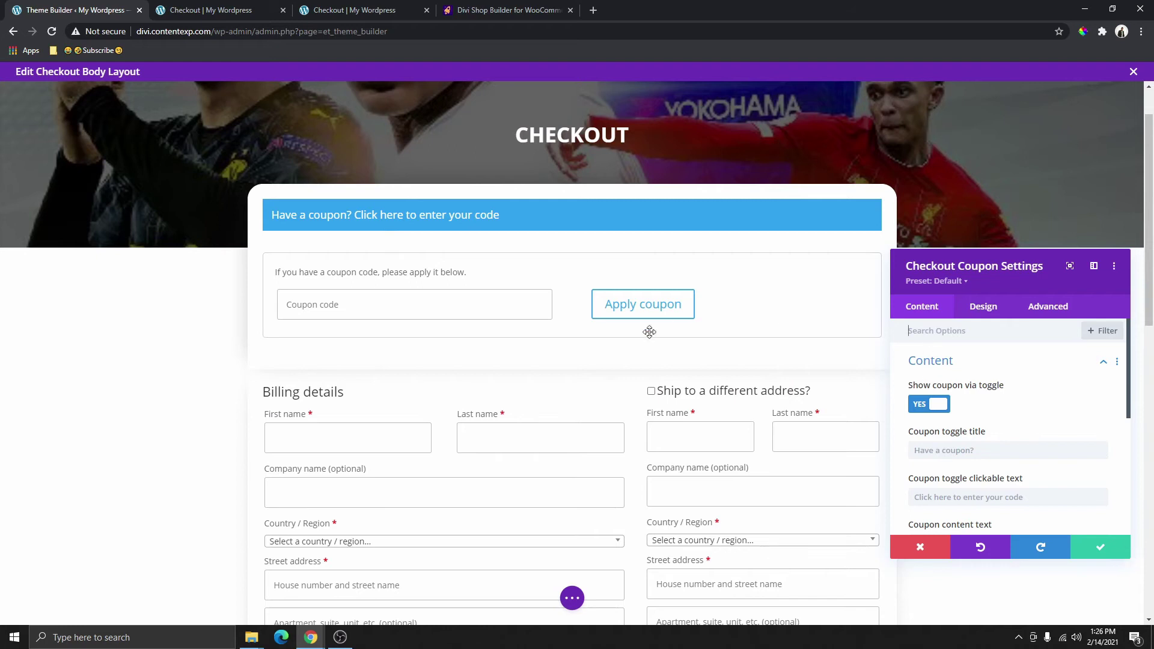
# Step: Set the Checkout Coupon module's coupon toggle background color to purple
pyautogui.scroll(-2, 1005, 335)
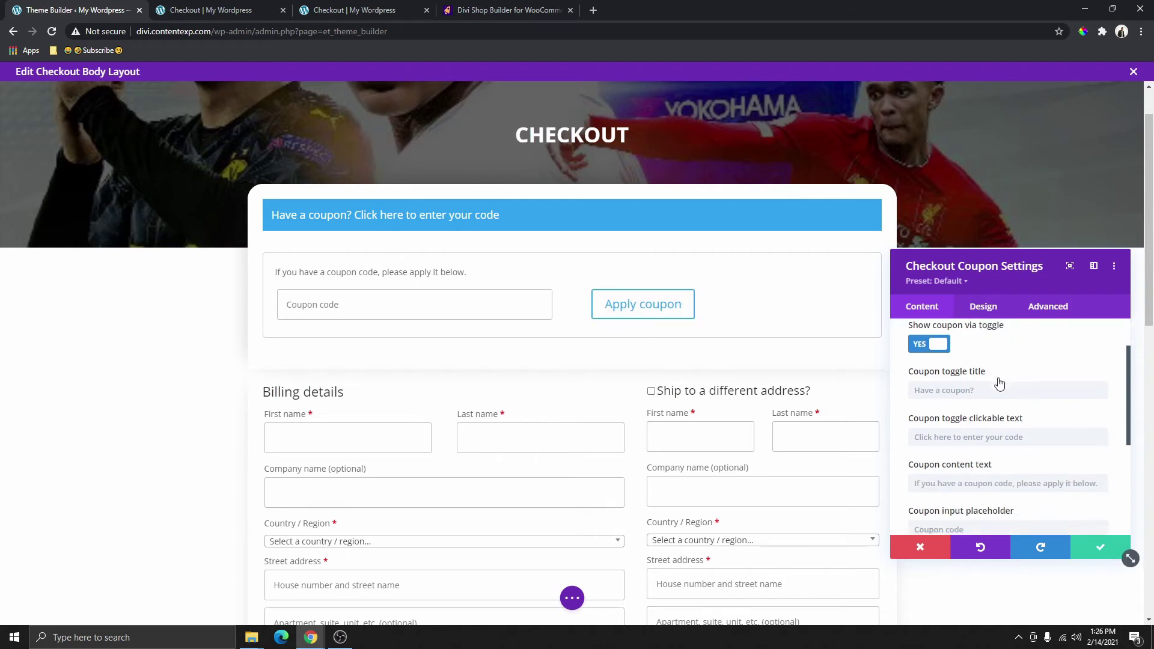
pyautogui.press('Escape')
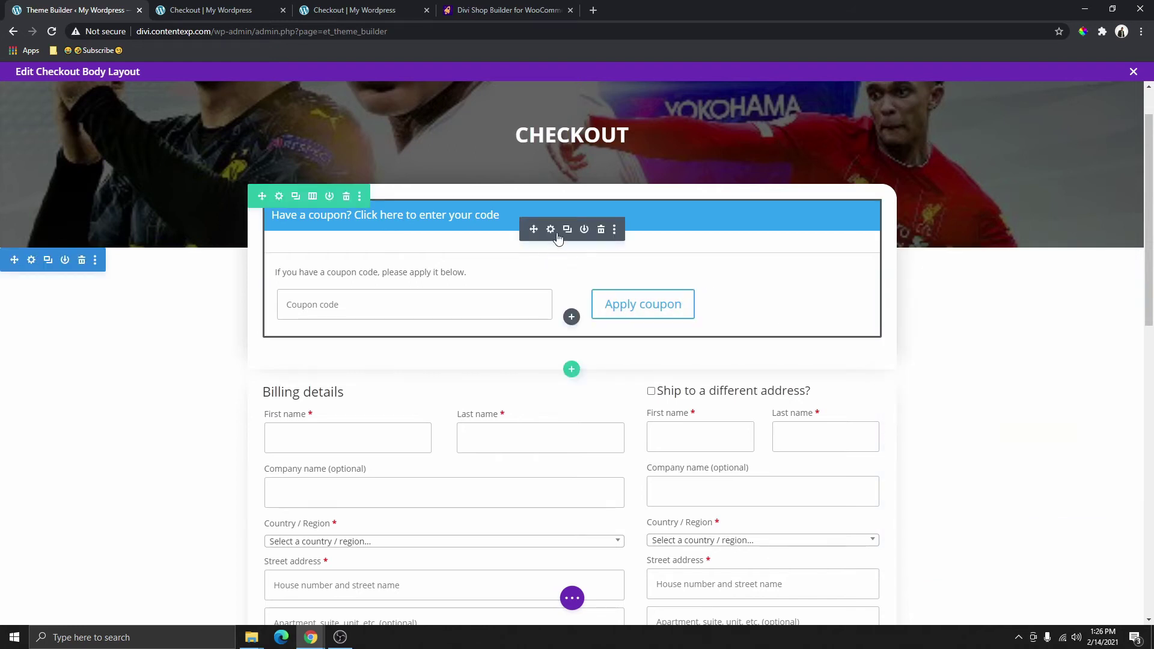
pyautogui.click(557, 234)
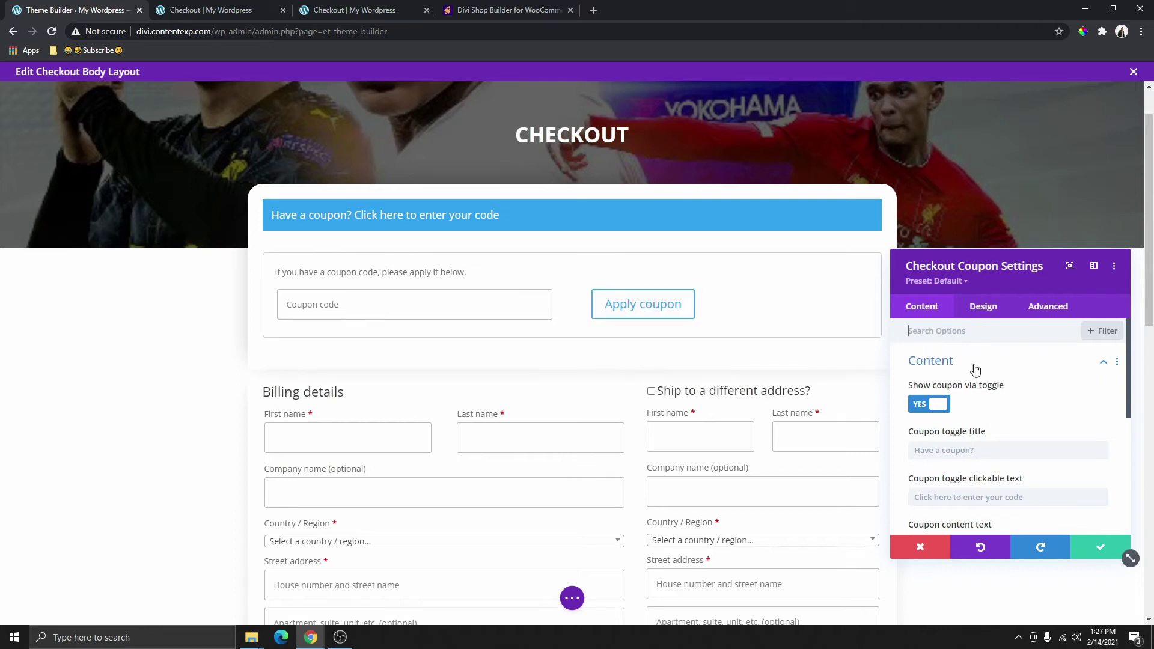
pyautogui.click(986, 307)
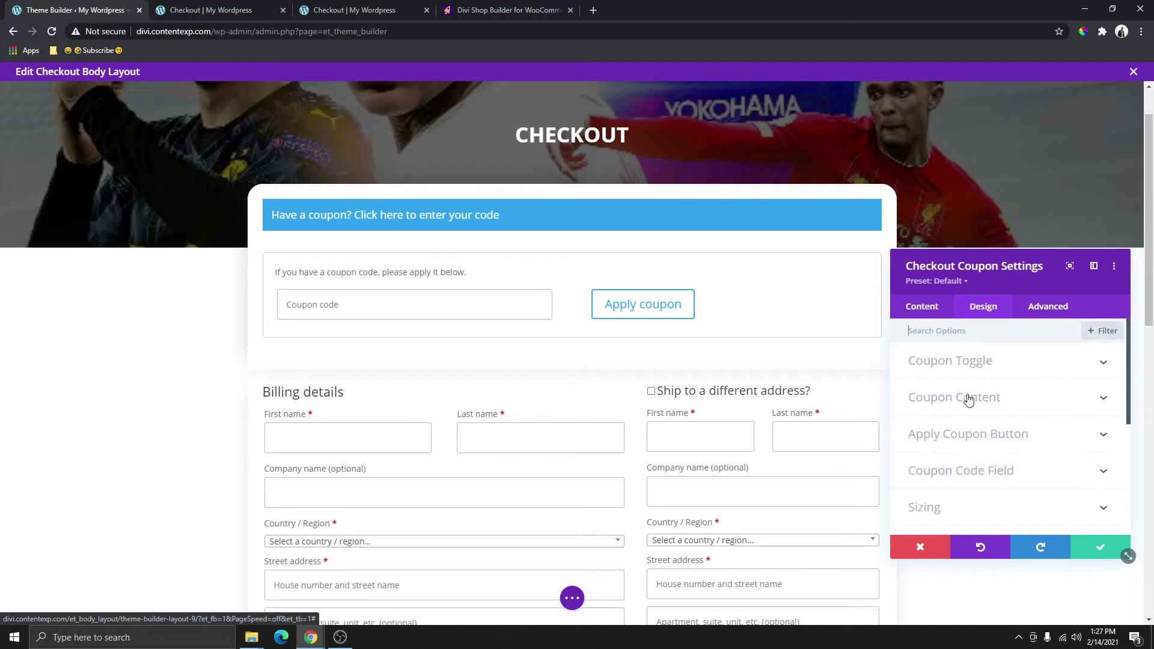
pyautogui.click(969, 366)
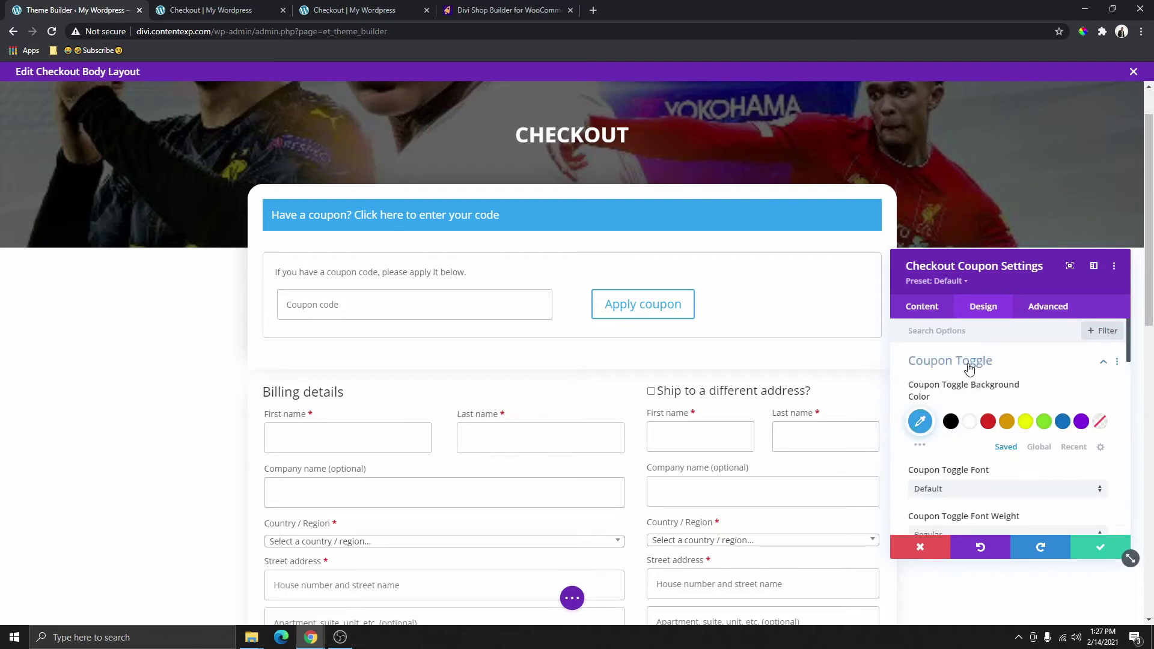
pyautogui.click(1081, 423)
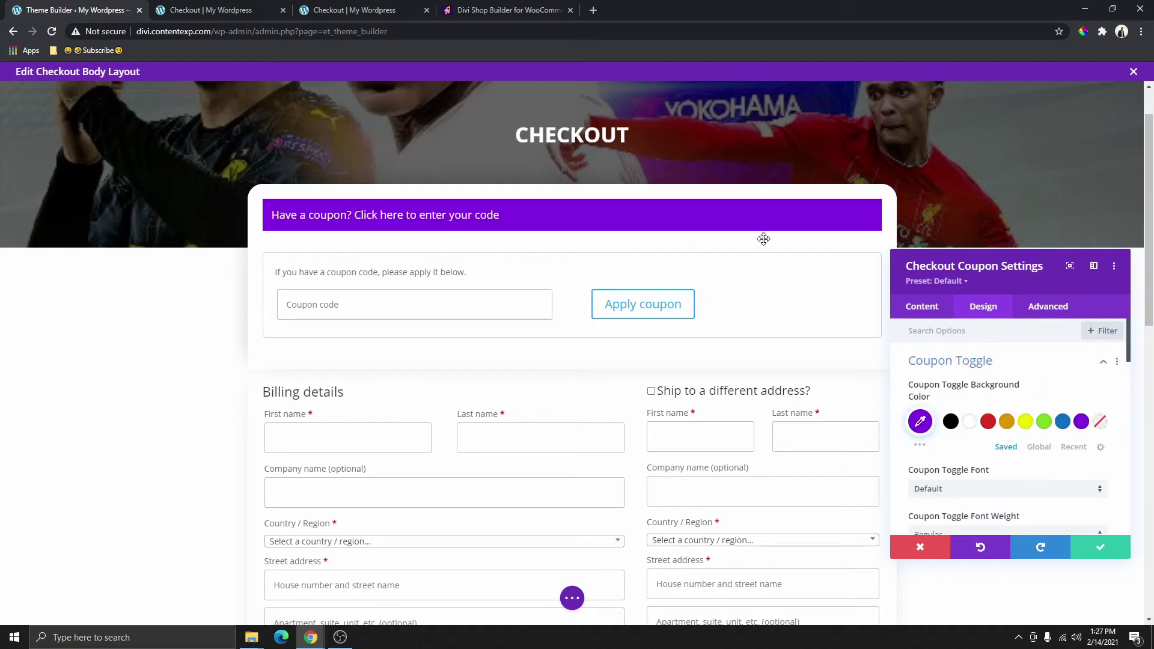
pyautogui.click(964, 363)
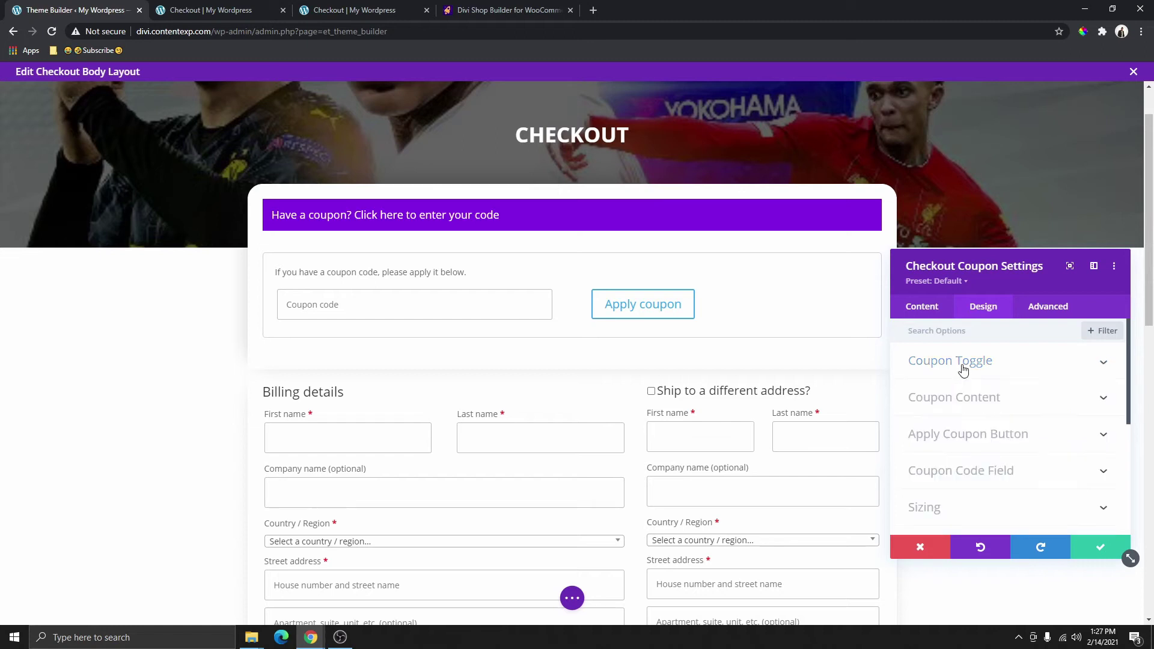
# Step: Set the coupon content font weight to Bold, and try the uppercase font style before removing it again
pyautogui.click(970, 402)
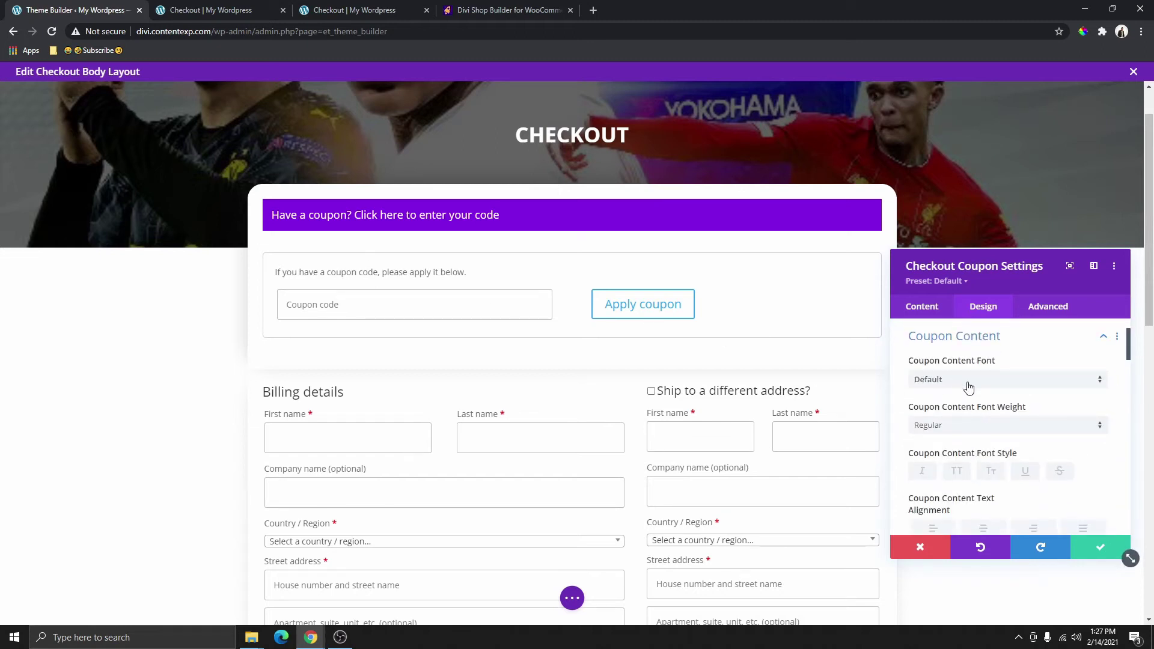
pyautogui.click(960, 427)
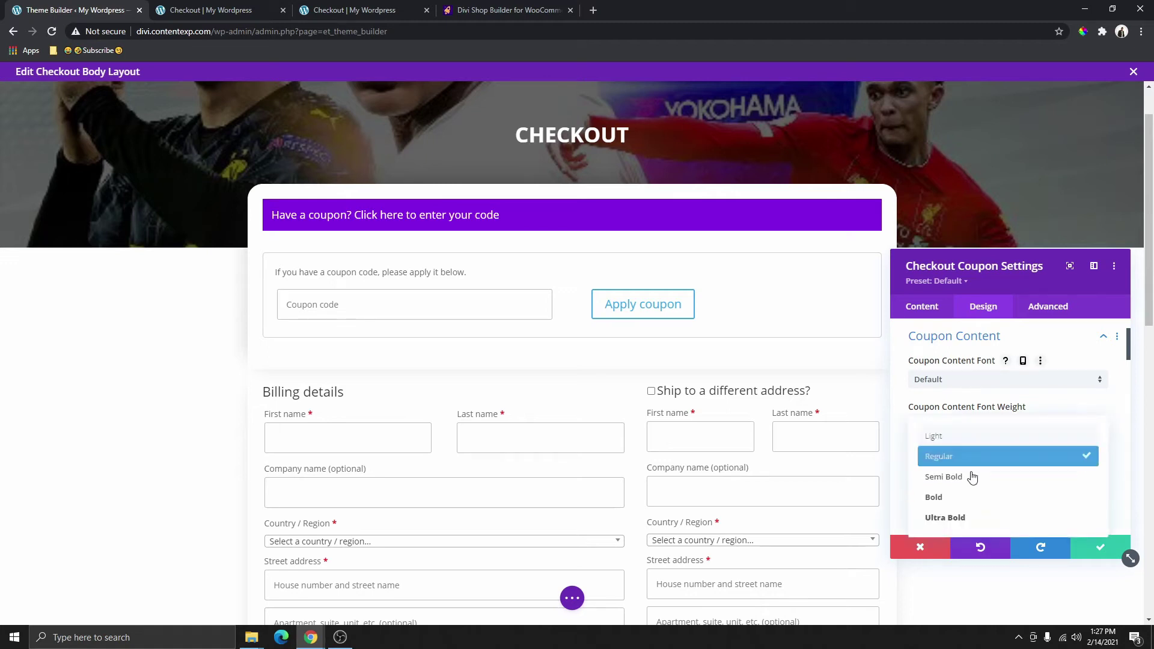
pyautogui.click(965, 498)
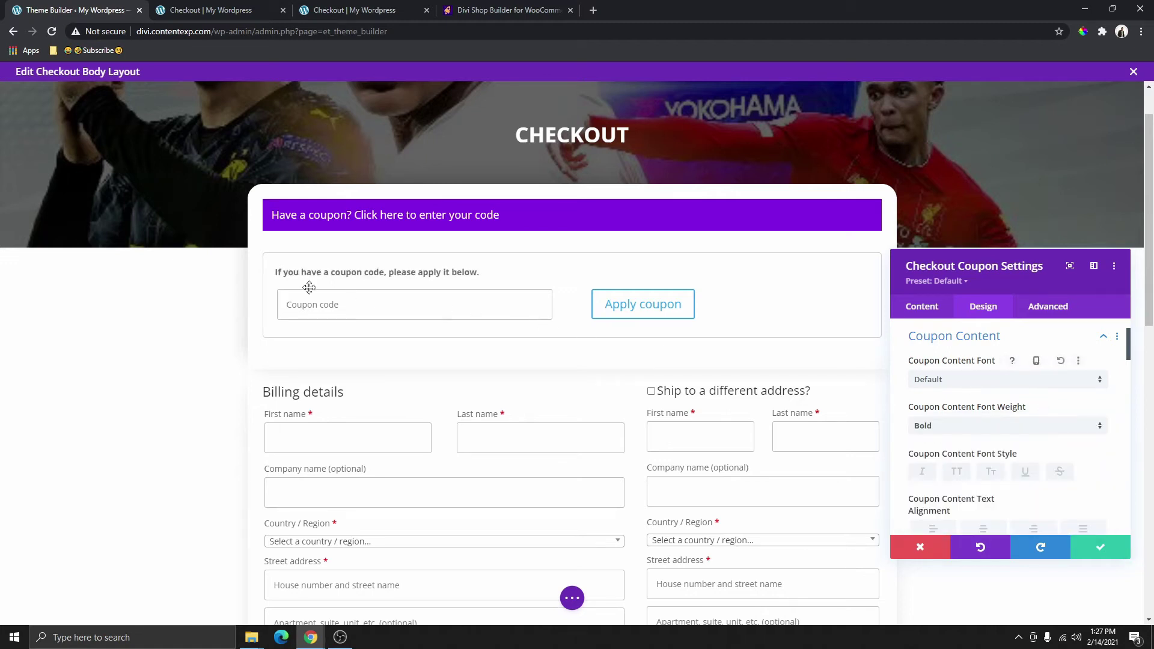
pyautogui.scroll(-1, 1038, 425)
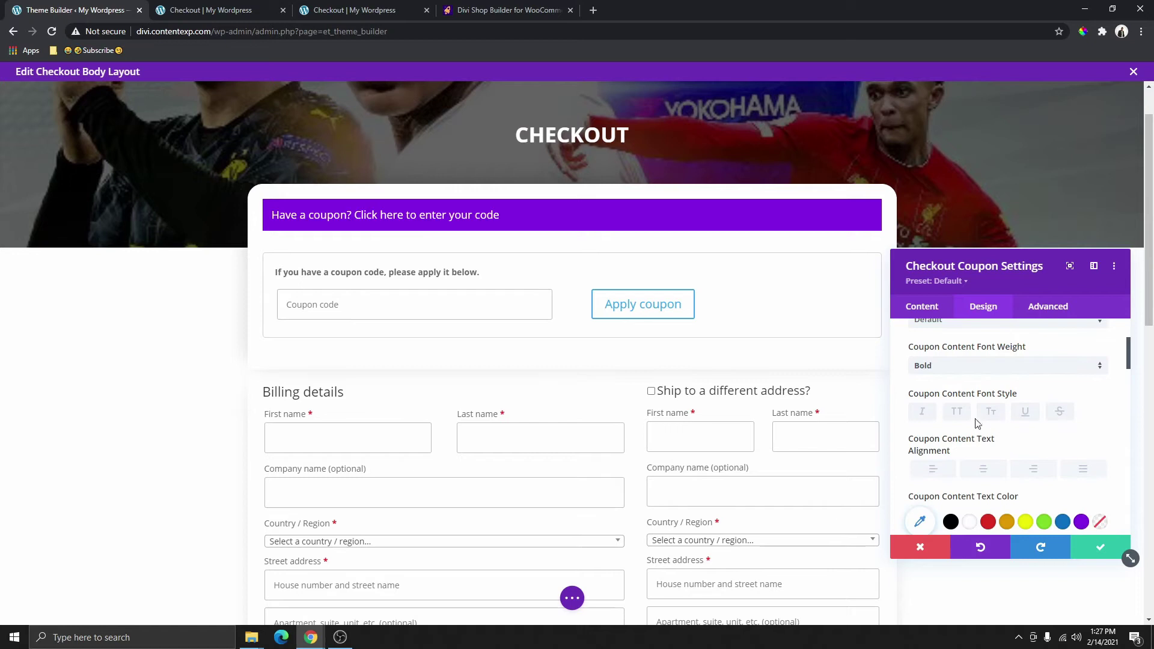
pyautogui.click(957, 413)
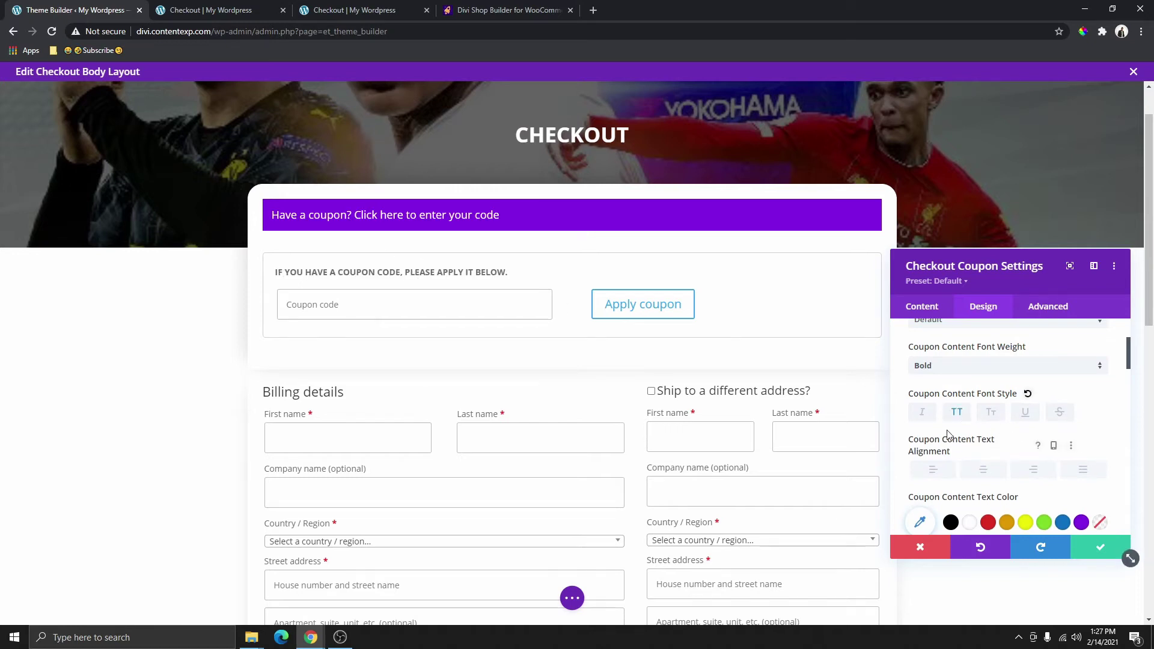
pyautogui.click(956, 413)
# Step: Set the coupon content text alignment to justified and its text color to purple
pyautogui.scroll(-2, 999, 412)
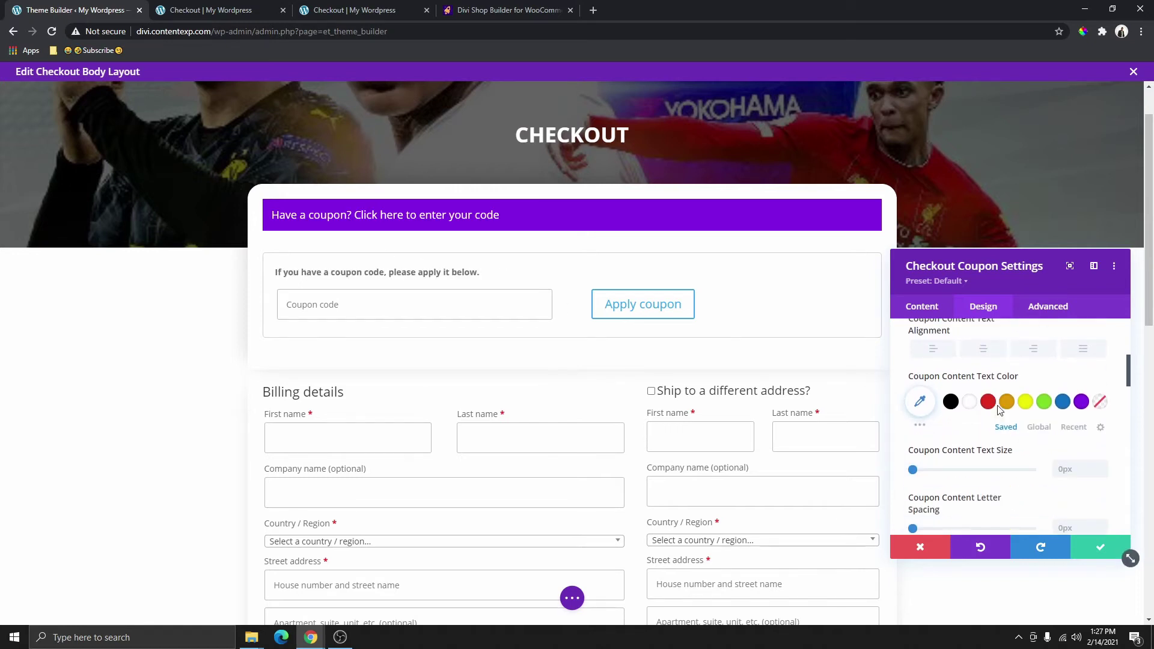
pyautogui.scroll(1, 999, 412)
pyautogui.click(983, 410)
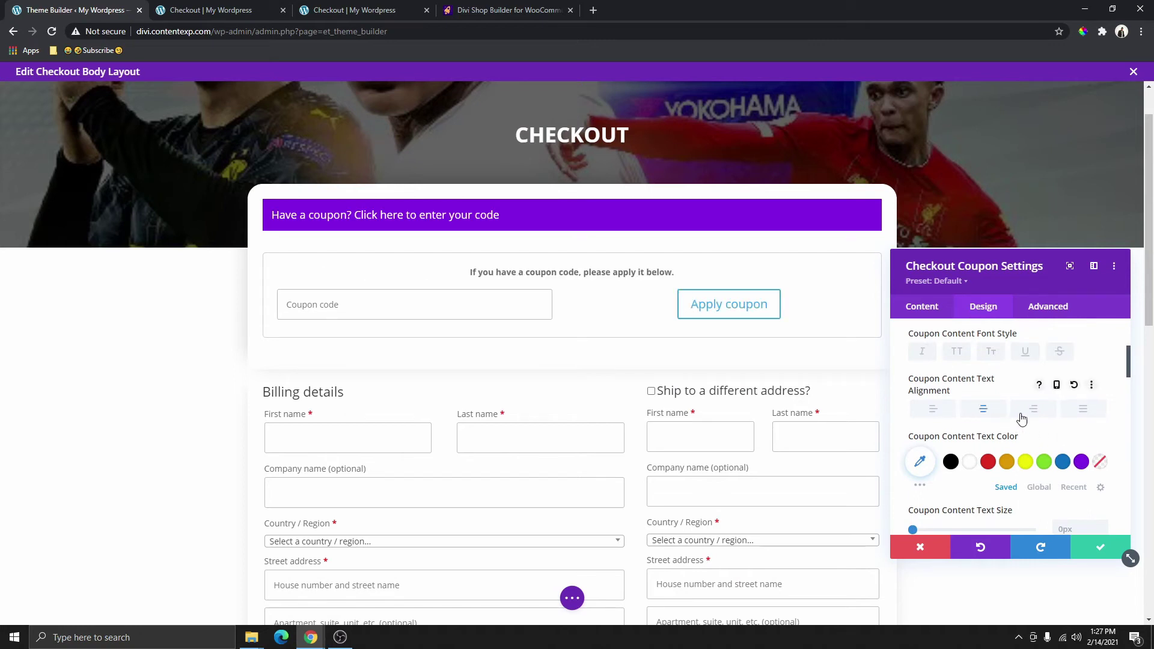
pyautogui.click(1075, 415)
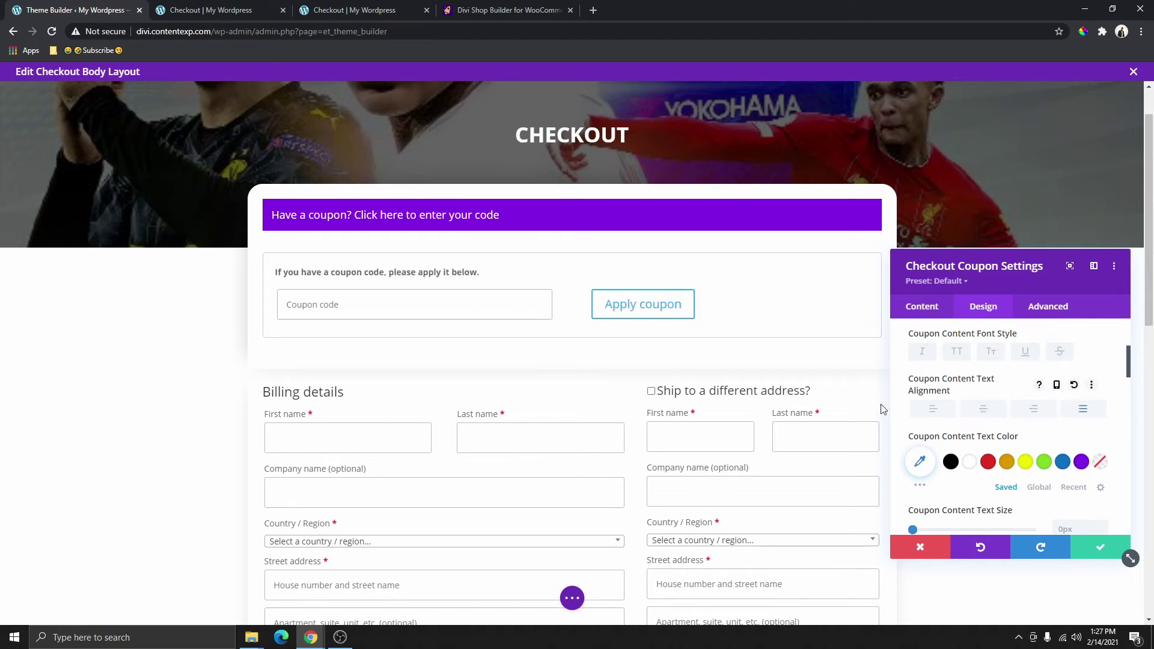
pyautogui.scroll(-6, 1022, 420)
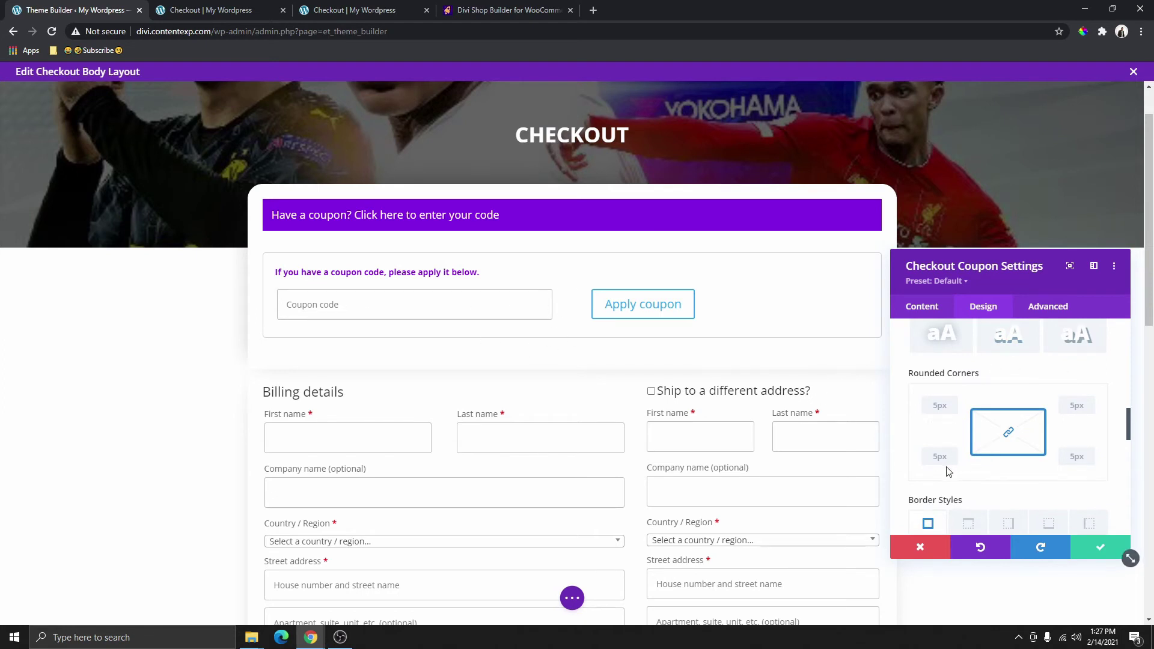
# Step: Set the coupon content box's border color to purple and lower that color's opacity
pyautogui.moveTo(939, 472)
pyautogui.mouseDown()
pyautogui.moveTo(958, 469)
pyautogui.moveTo(919, 476)
pyautogui.mouseUp()
pyautogui.scroll(-3, 998, 409)
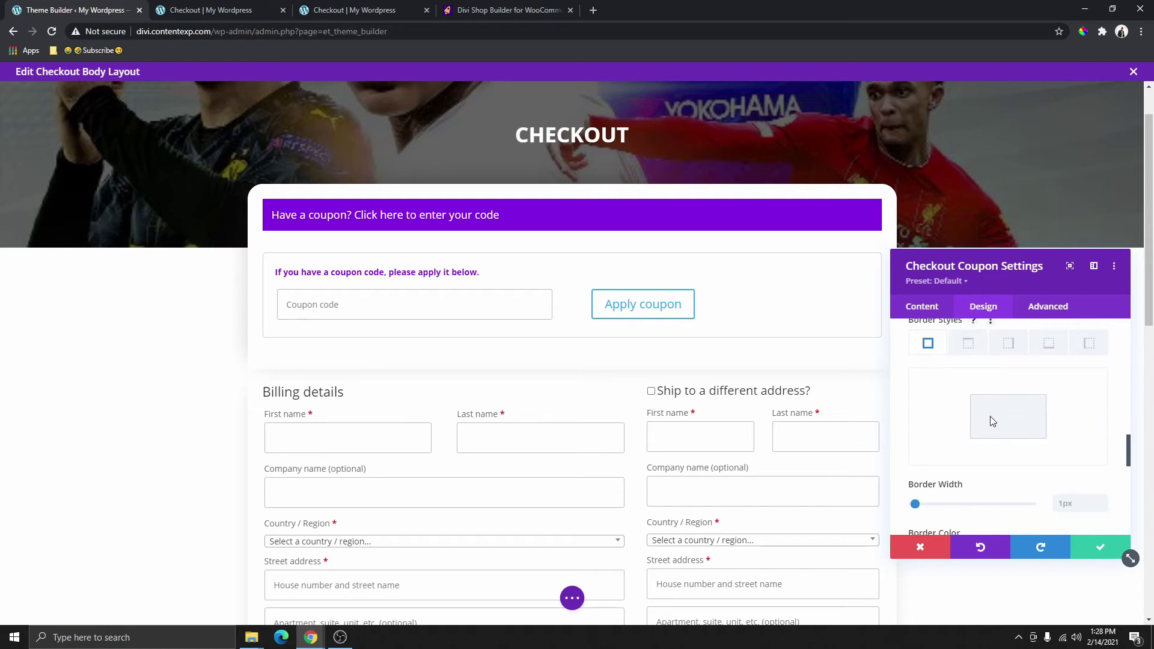
pyautogui.scroll(-1, 992, 421)
pyautogui.scroll(-2, 919, 490)
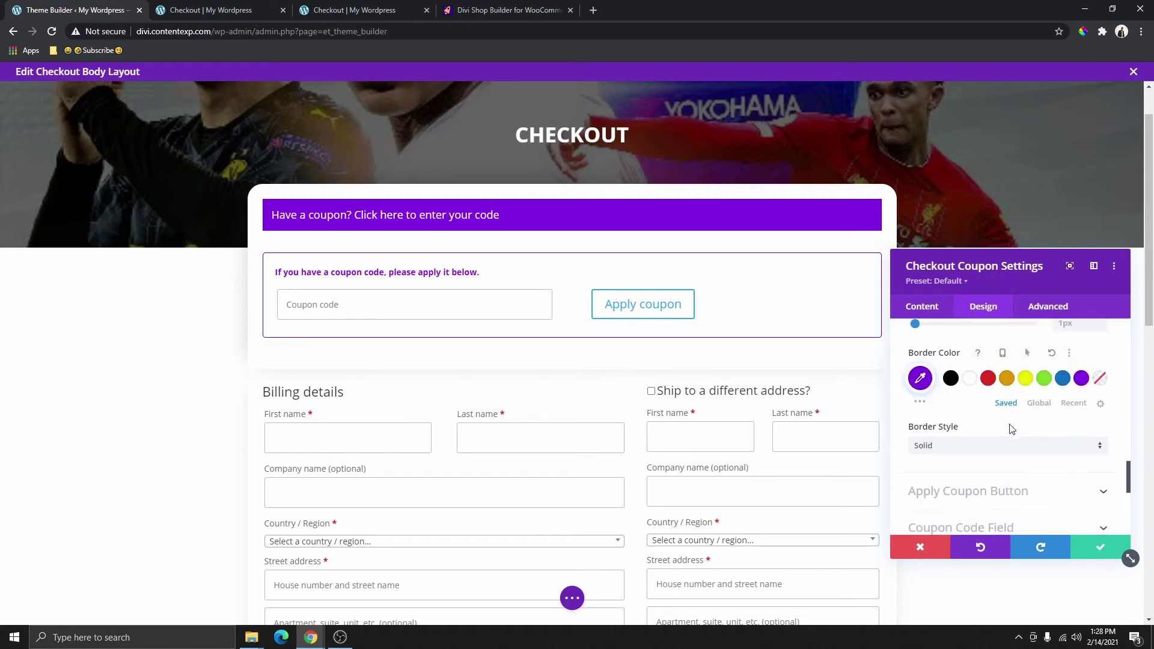
pyautogui.click(920, 377)
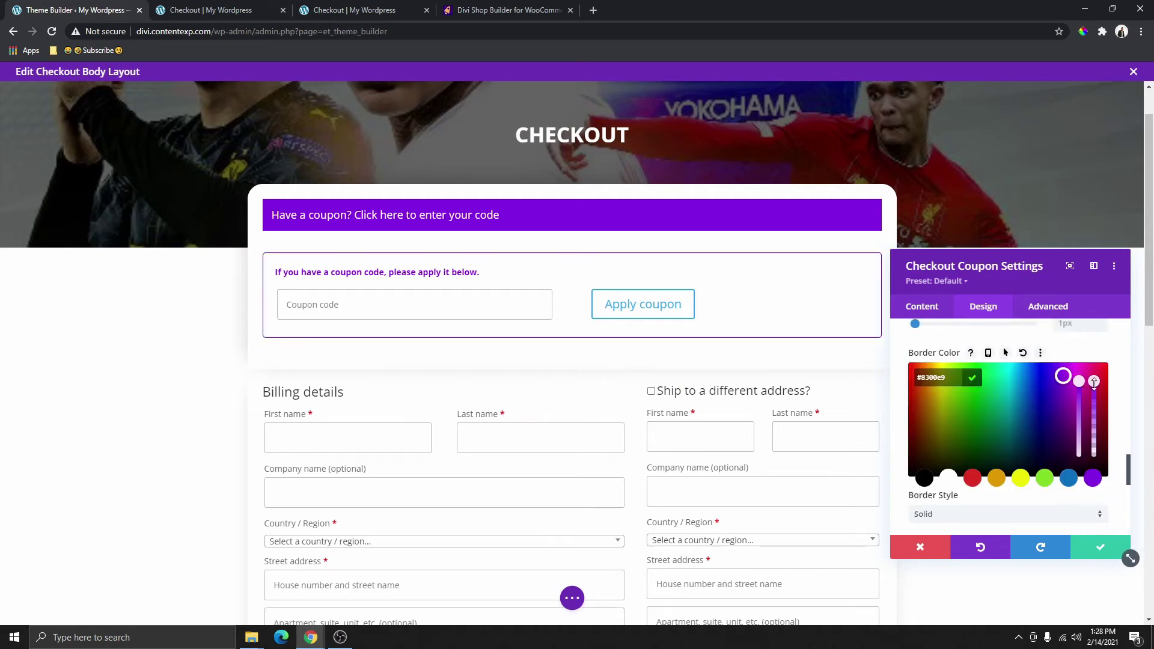
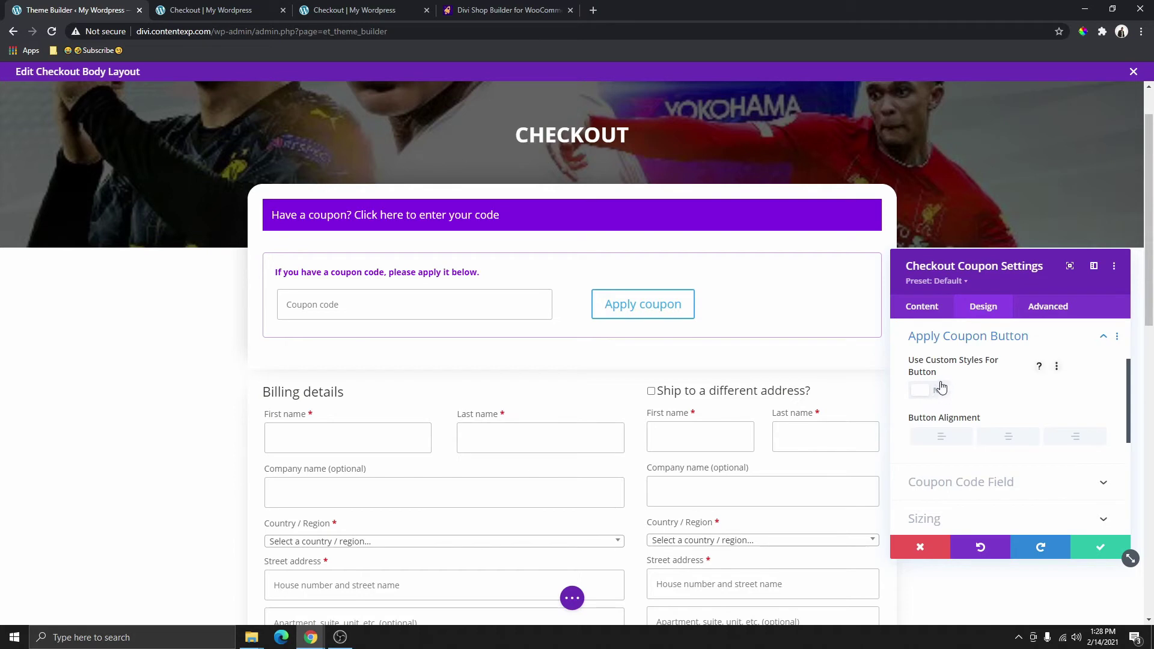
# Step: Enable custom styles for the Apply coupon button and set its text color to white
pyautogui.click(939, 392)
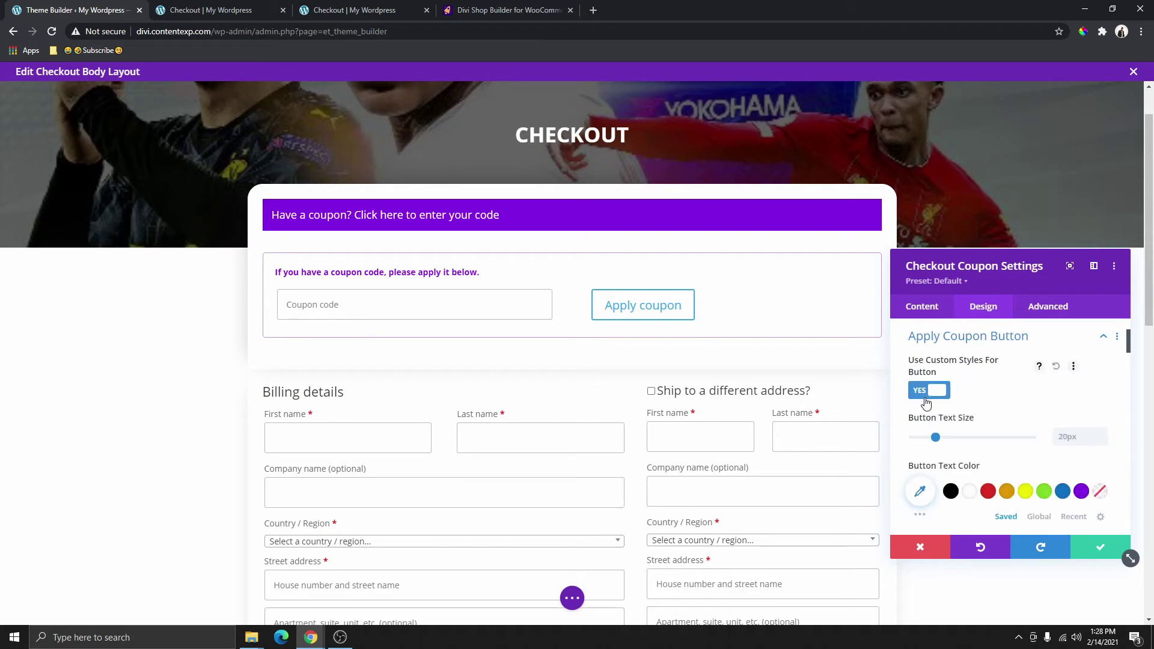
pyautogui.scroll(-2, 962, 415)
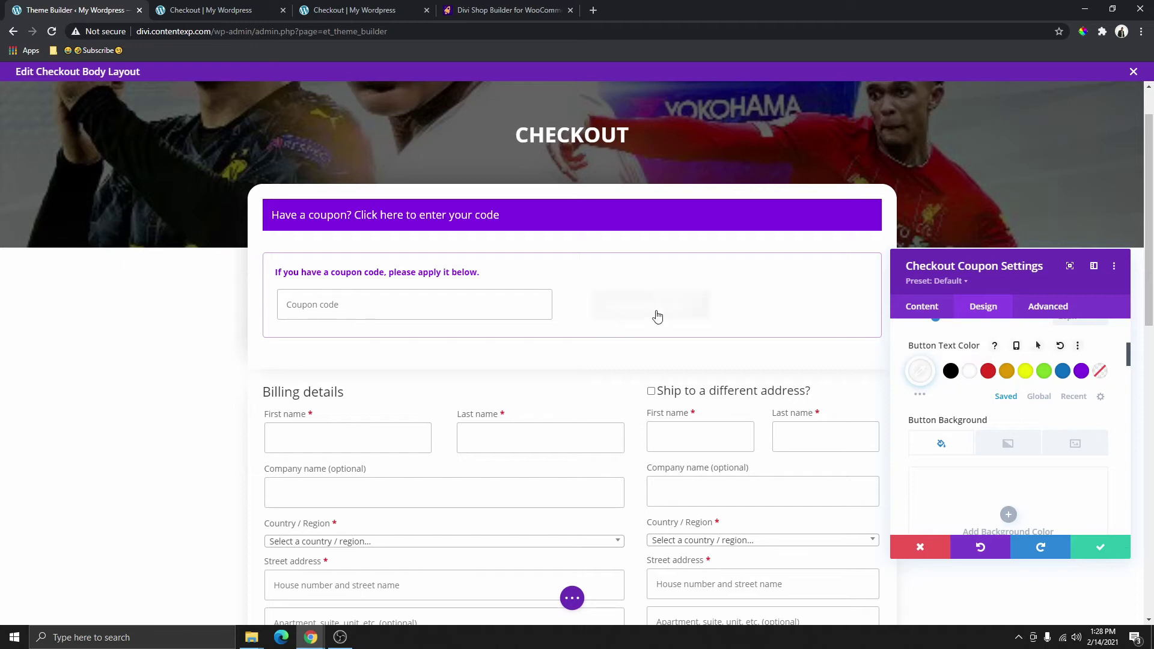
pyautogui.scroll(-1, 1022, 436)
pyautogui.scroll(-1, 955, 445)
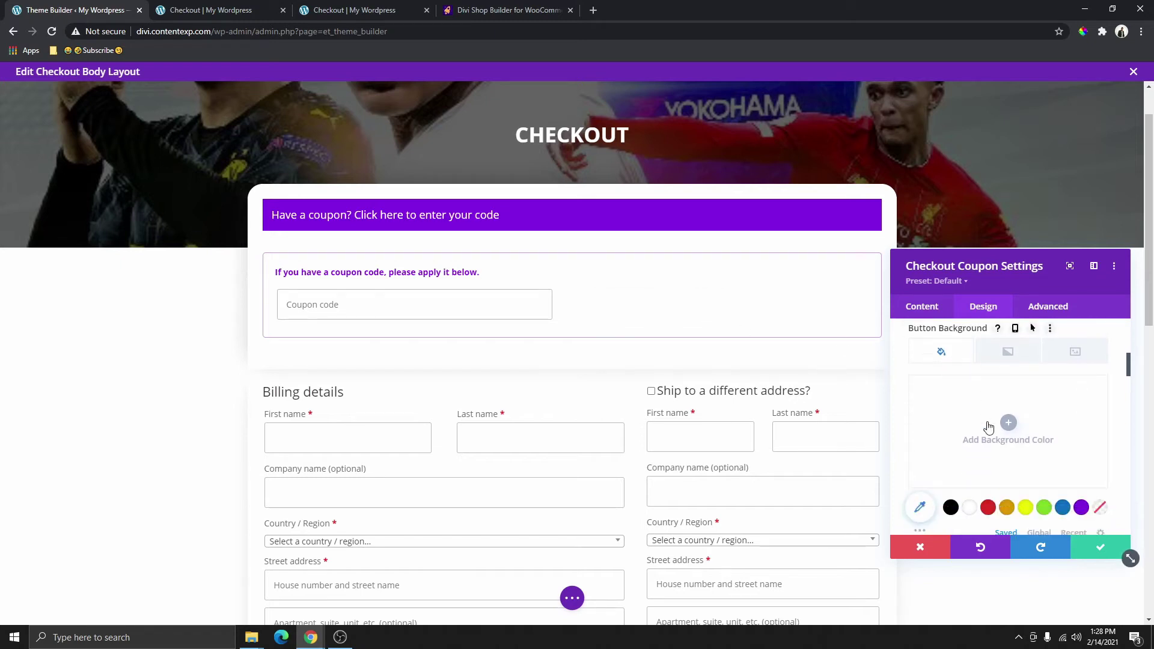
# Step: Give the Apply coupon button a black background and lighten it slightly to a very dark gray
pyautogui.click(955, 482)
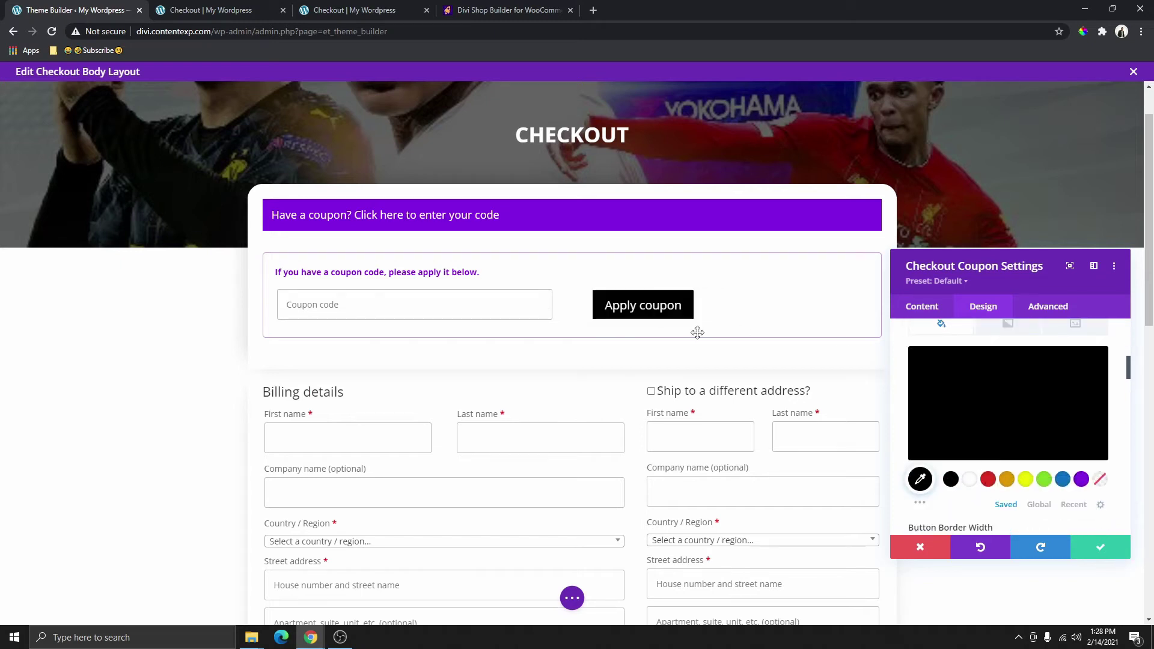
pyautogui.click(972, 397)
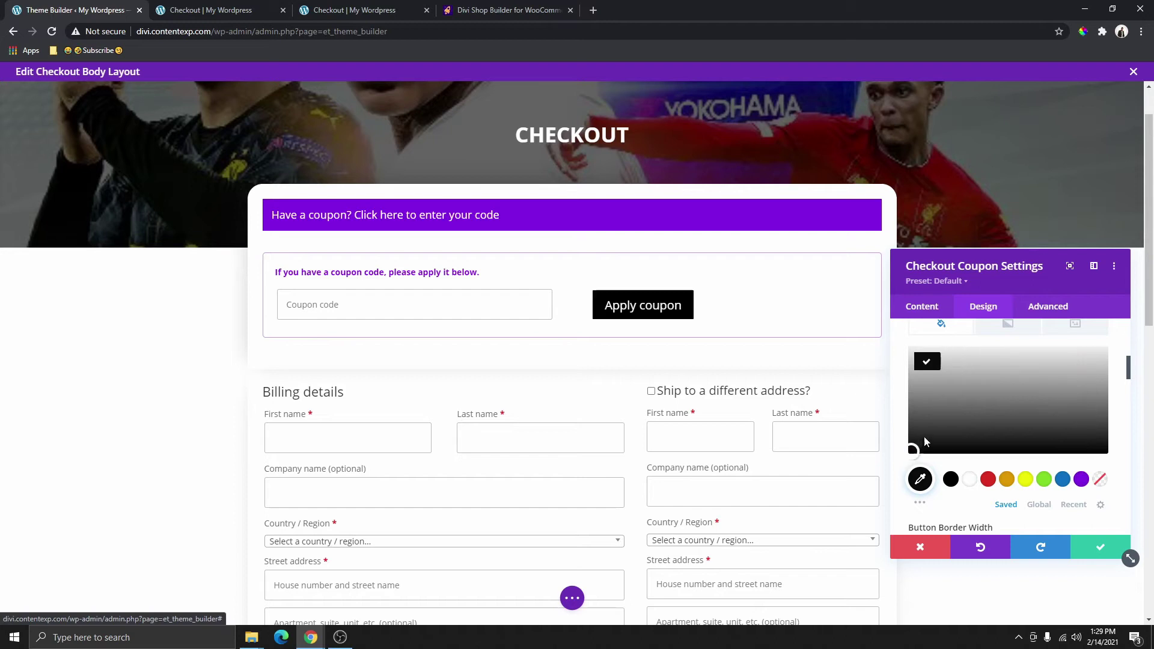
pyautogui.click(929, 431)
pyautogui.moveTo(941, 446)
pyautogui.mouseDown()
pyautogui.moveTo(956, 455)
pyautogui.moveTo(951, 392)
pyautogui.moveTo(956, 448)
pyautogui.mouseUp()
pyautogui.click(979, 365)
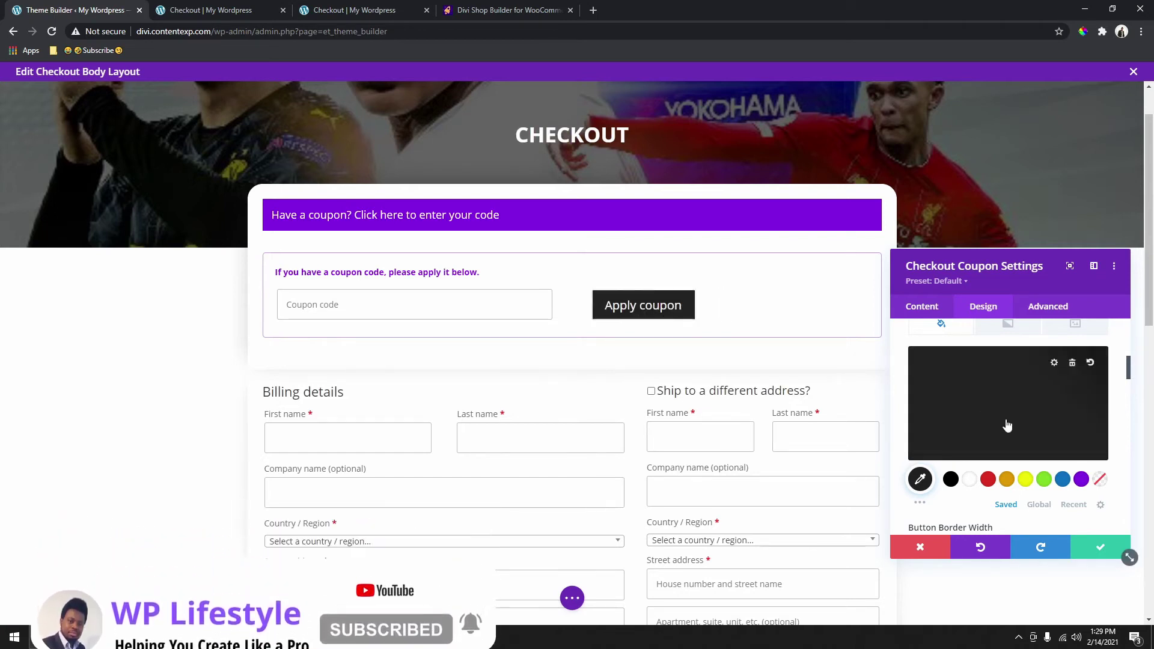
# Step: Set the Apply coupon button's background color for the hover state to purple
pyautogui.scroll(1, 1021, 421)
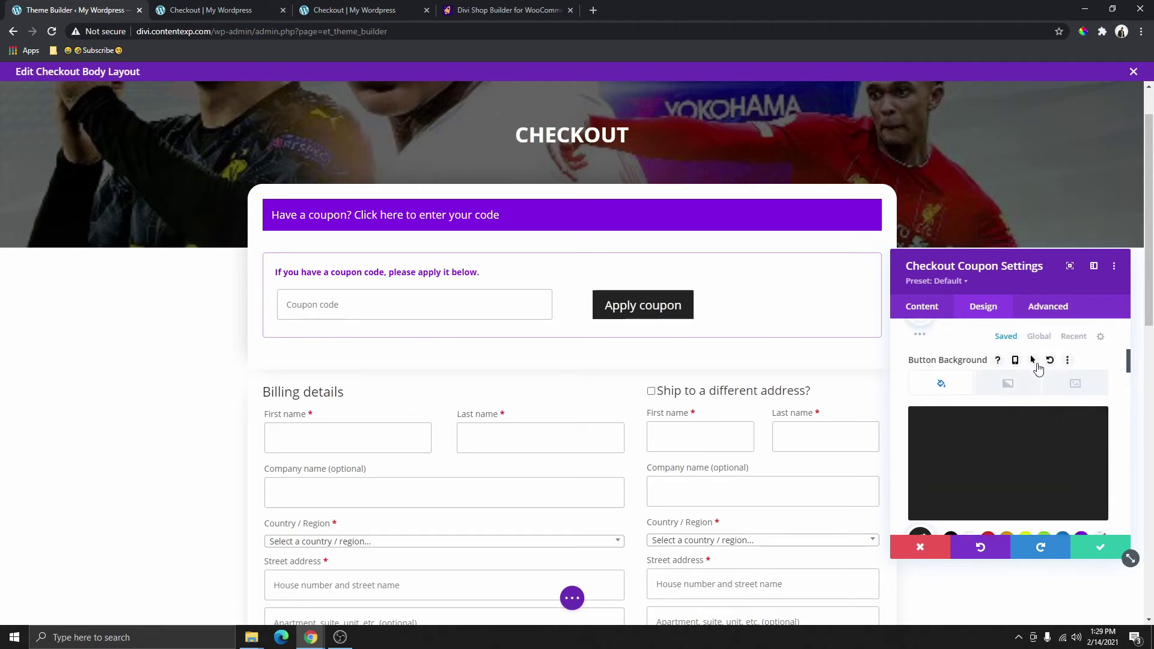
pyautogui.click(1032, 362)
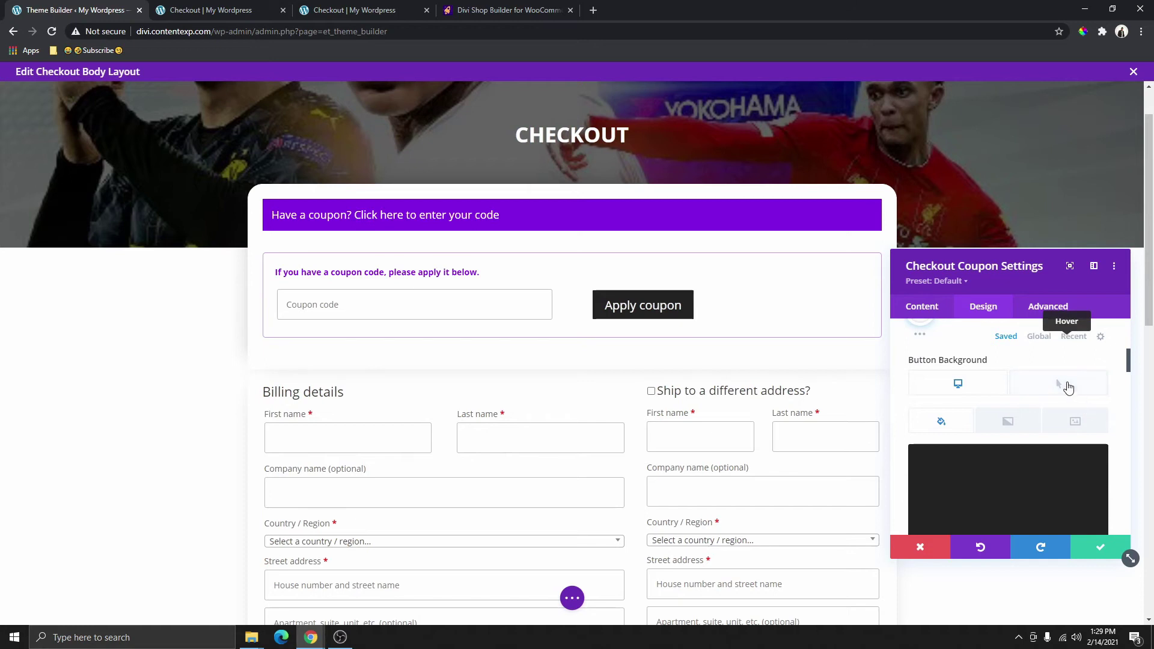
pyautogui.click(1053, 392)
pyautogui.scroll(-2, 976, 408)
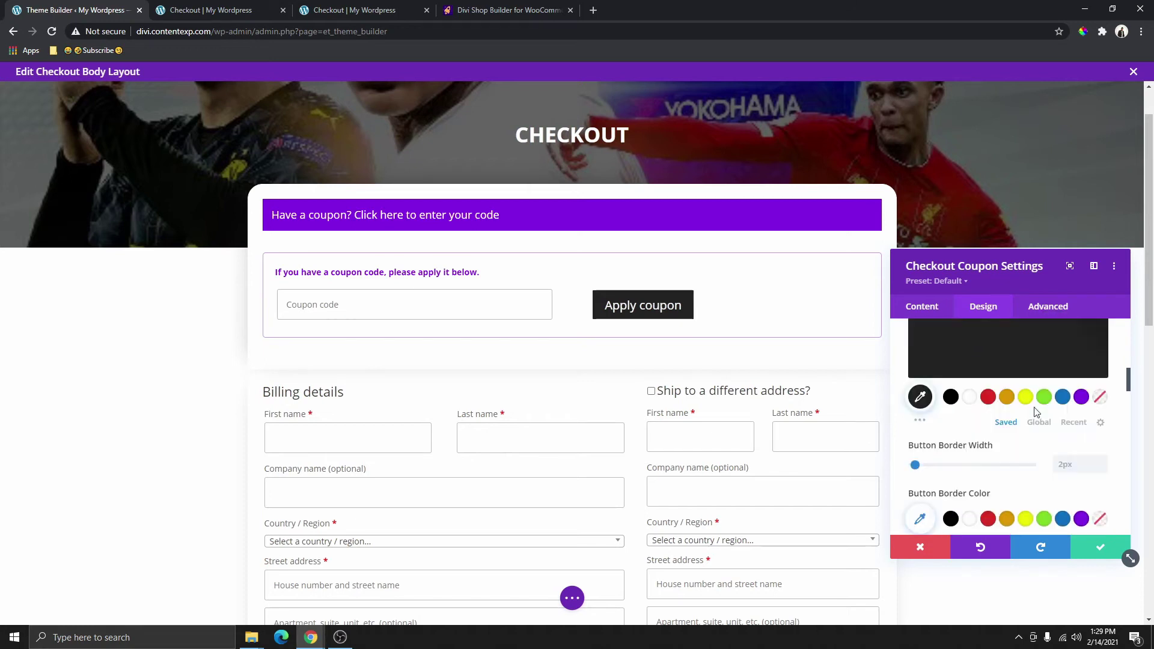
pyautogui.click(1082, 397)
pyautogui.scroll(1, 1031, 427)
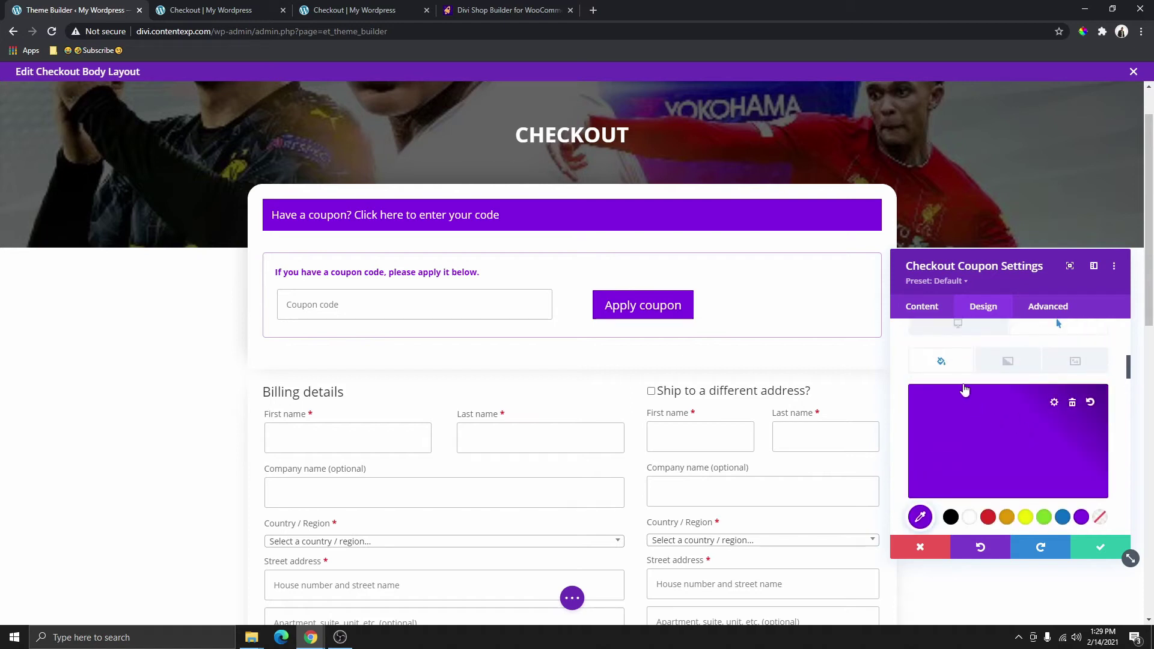
# Step: Return the Apply coupon button's background options to the default state and turn off its button icon
pyautogui.click(955, 329)
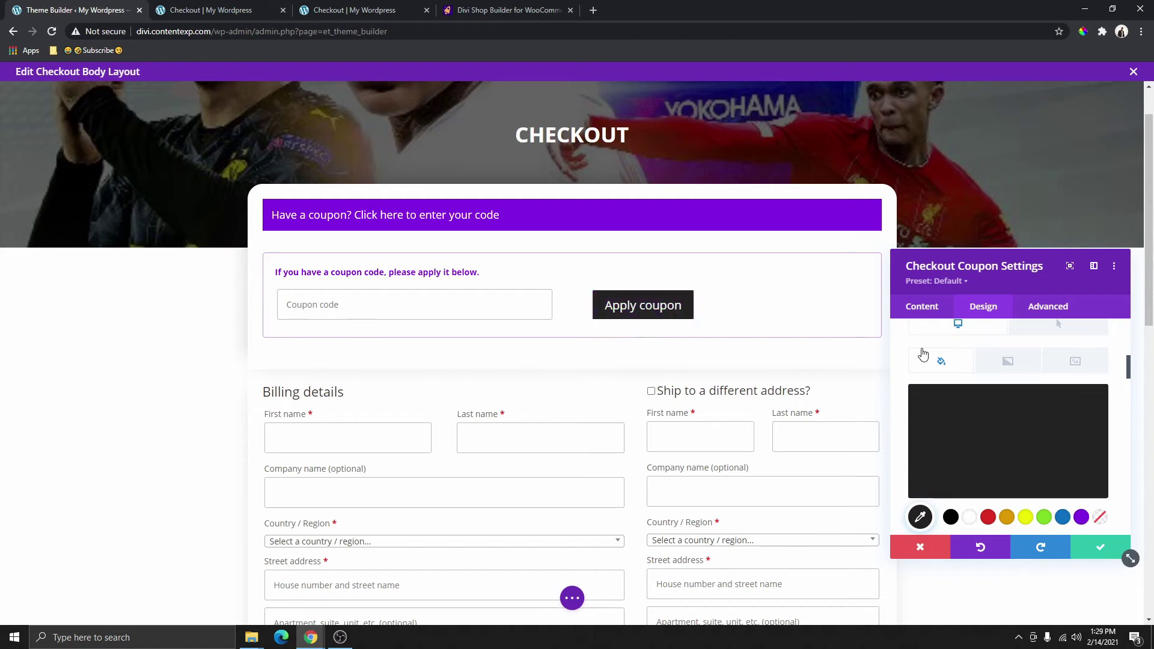
pyautogui.scroll(-8, 994, 425)
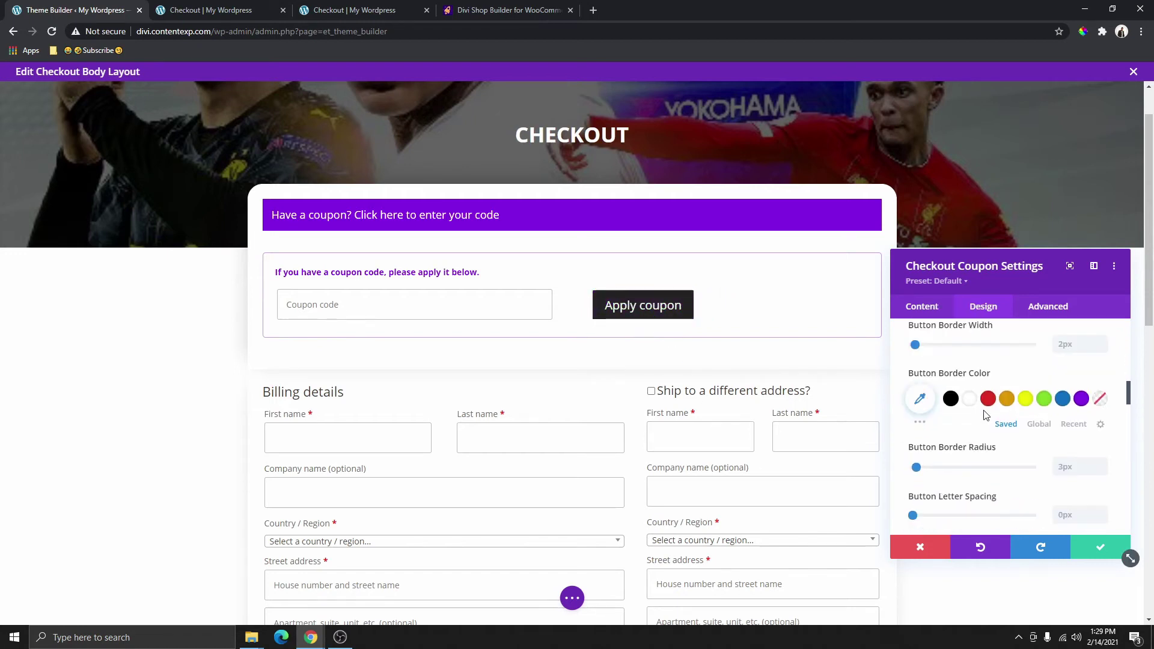
pyautogui.scroll(-5, 995, 425)
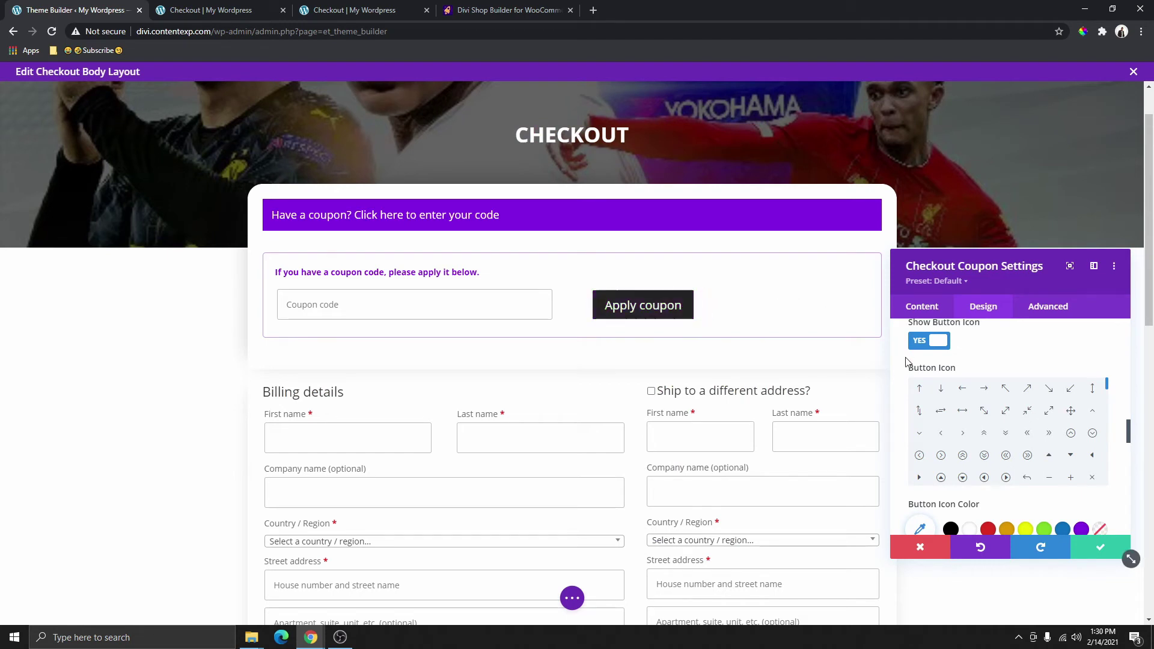
pyautogui.click(918, 343)
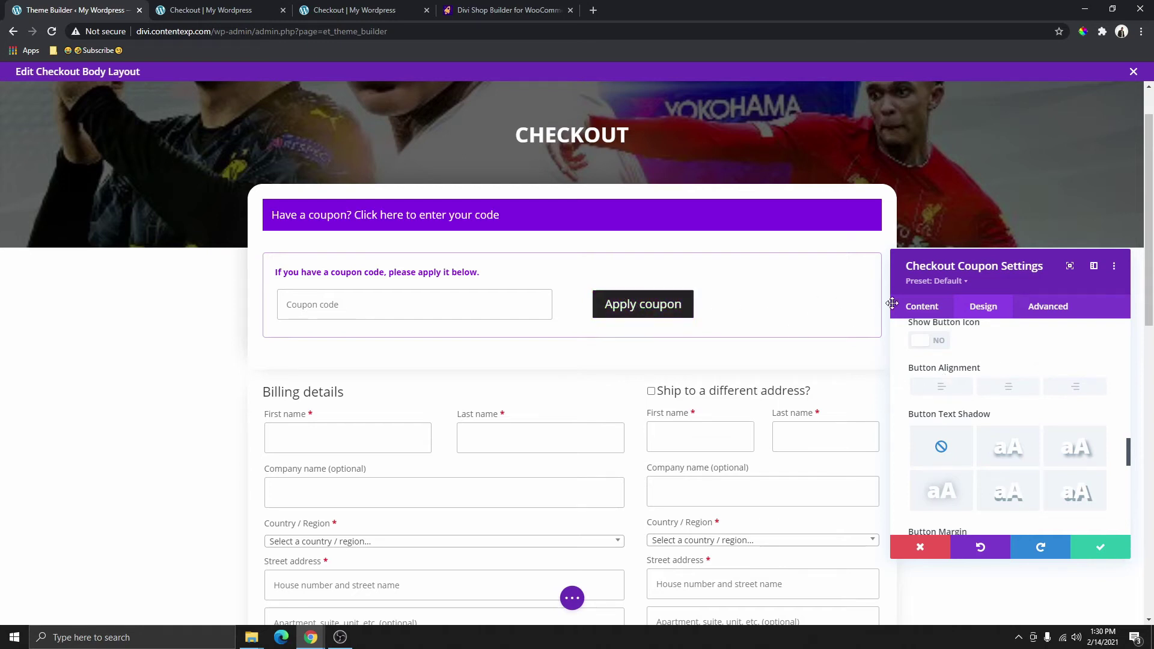
# Step: Compare right, center and left alignments for the Apply coupon button and settle on right alignment
pyautogui.click(1075, 388)
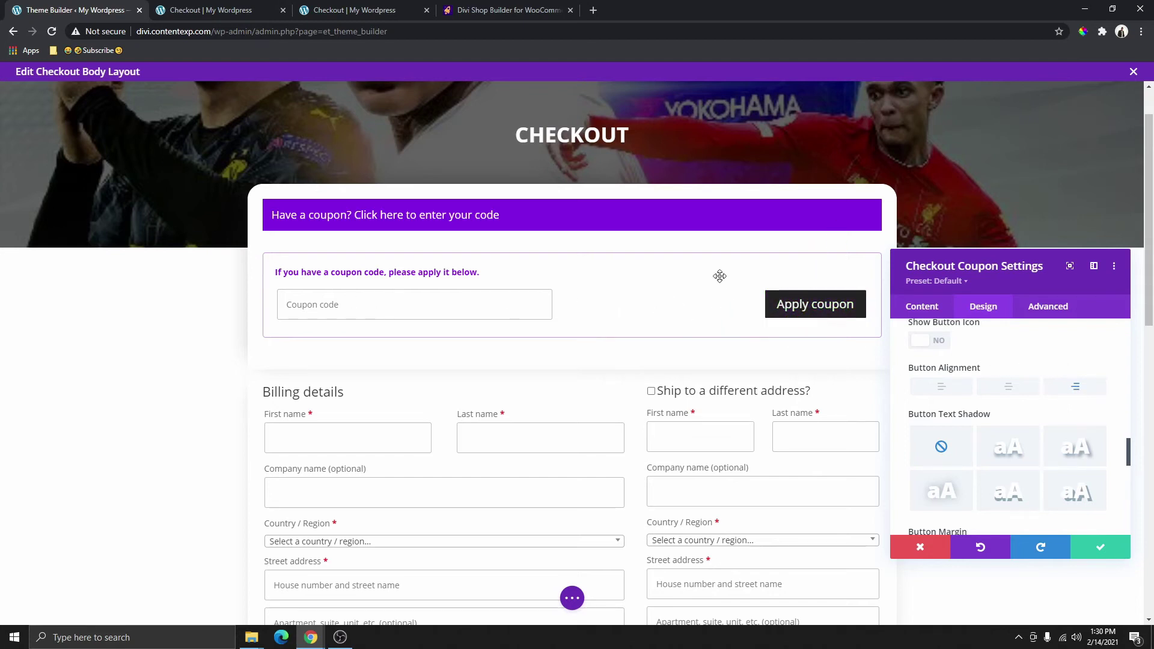
pyautogui.click(1010, 388)
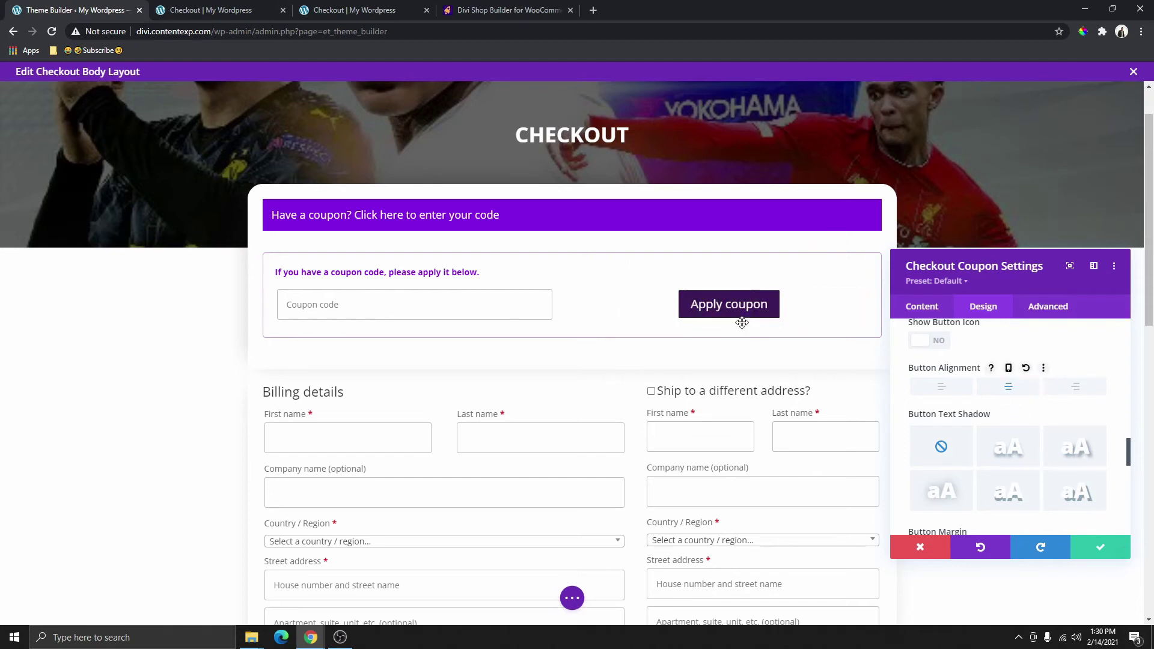
pyautogui.click(942, 388)
# Step: Set the coupon code field's focus background to a recent very dark gray color and preview it by focusing the field
pyautogui.click(963, 419)
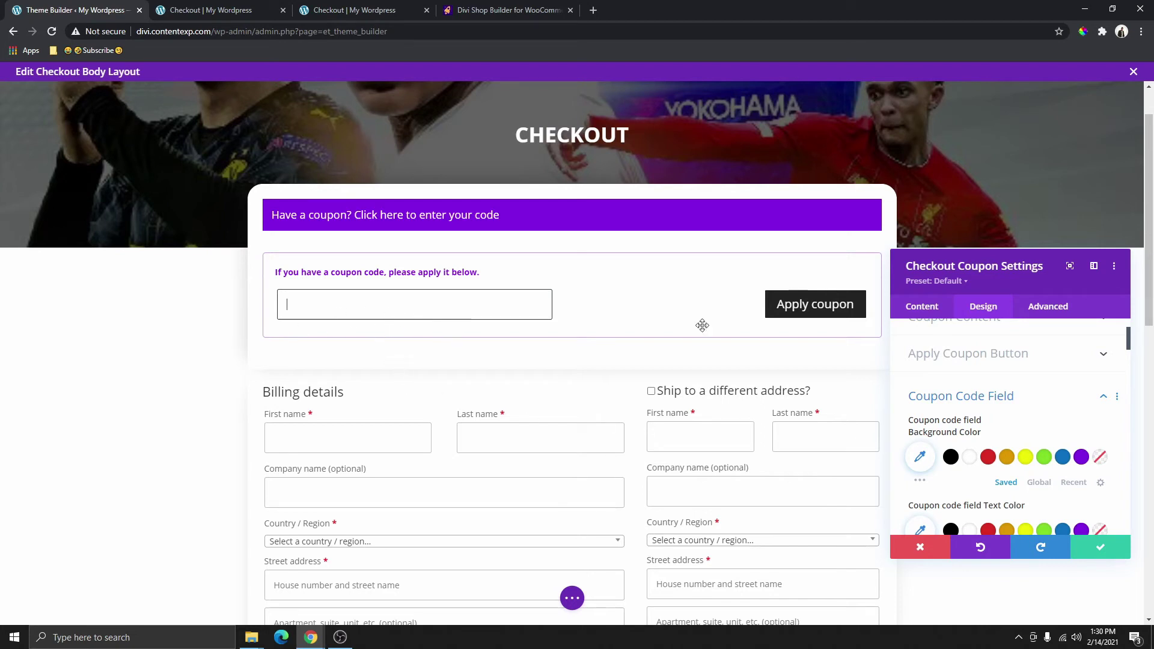
pyautogui.scroll(-1, 1022, 395)
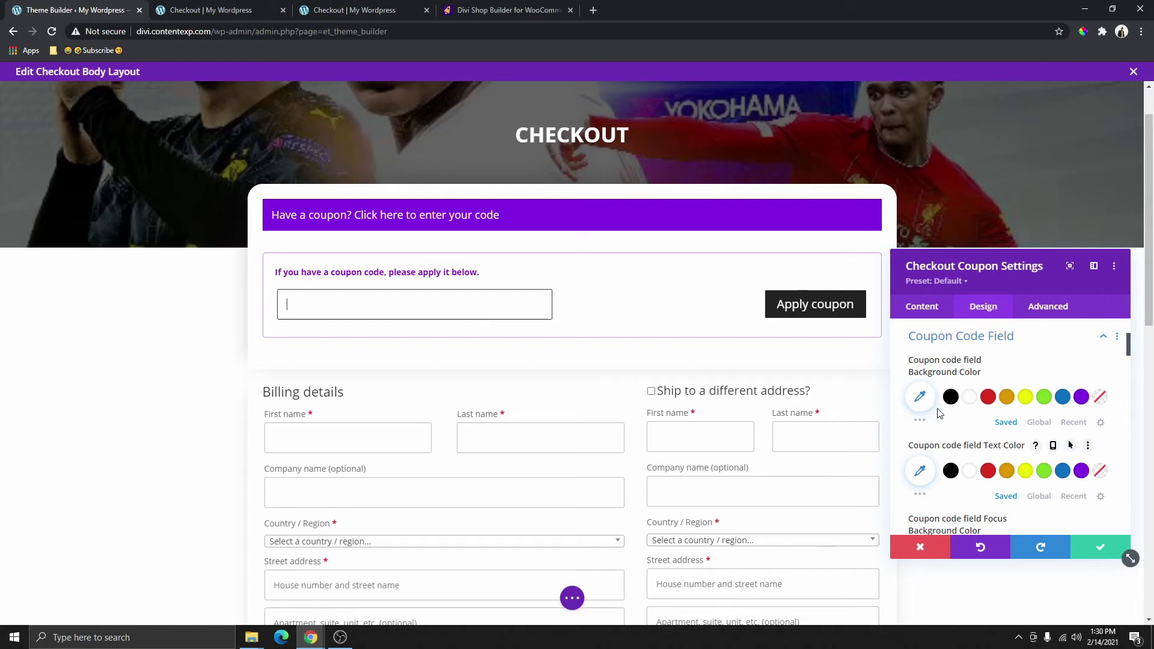
pyautogui.scroll(-2, 946, 420)
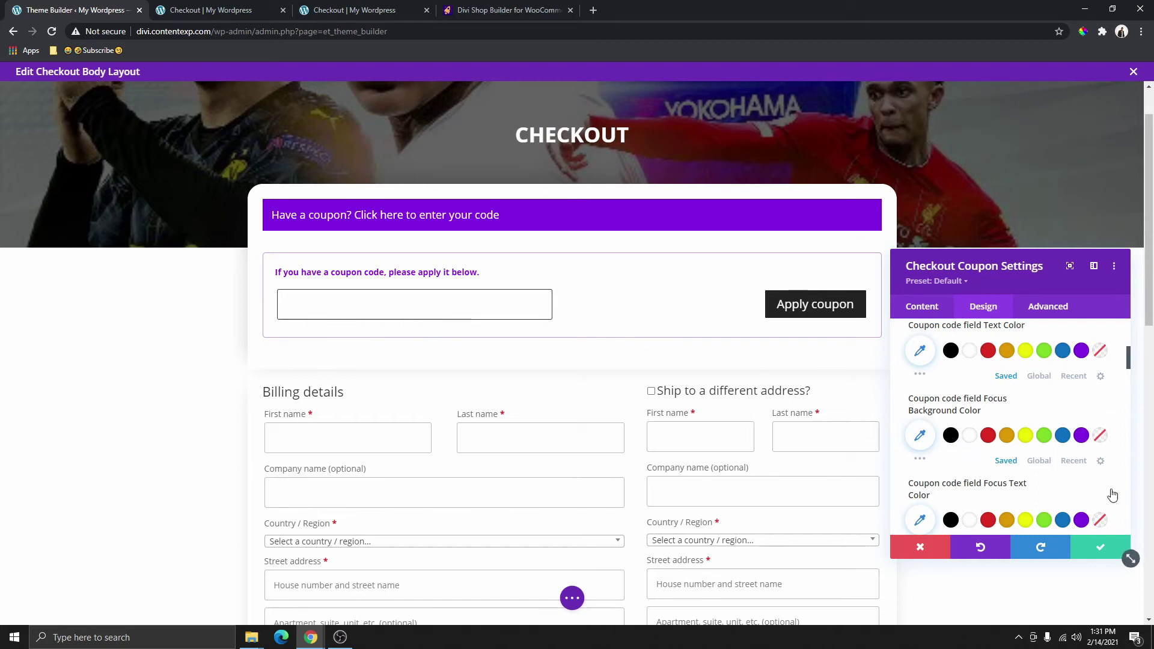
pyautogui.click(1074, 460)
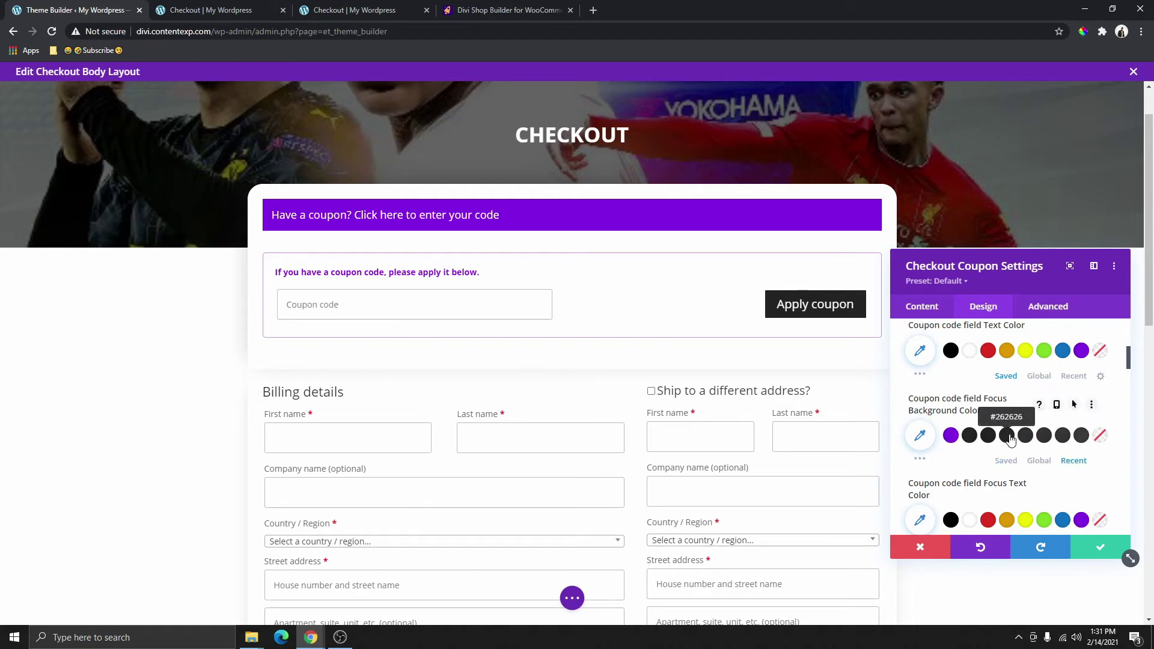
pyautogui.click(989, 439)
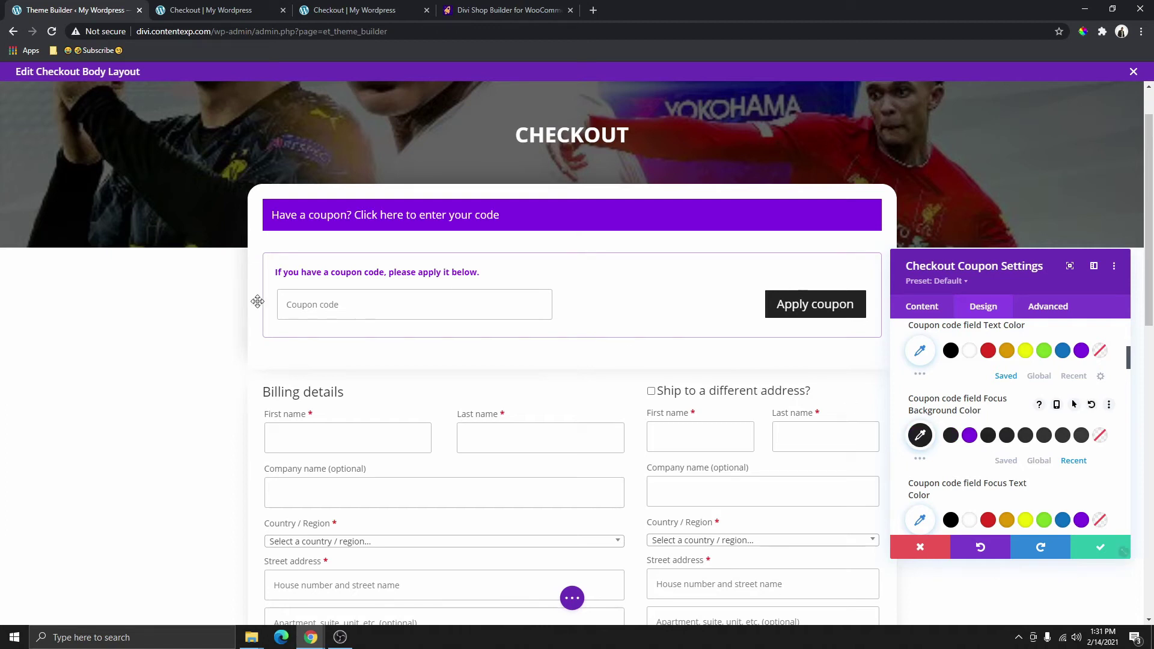
pyautogui.click(308, 307)
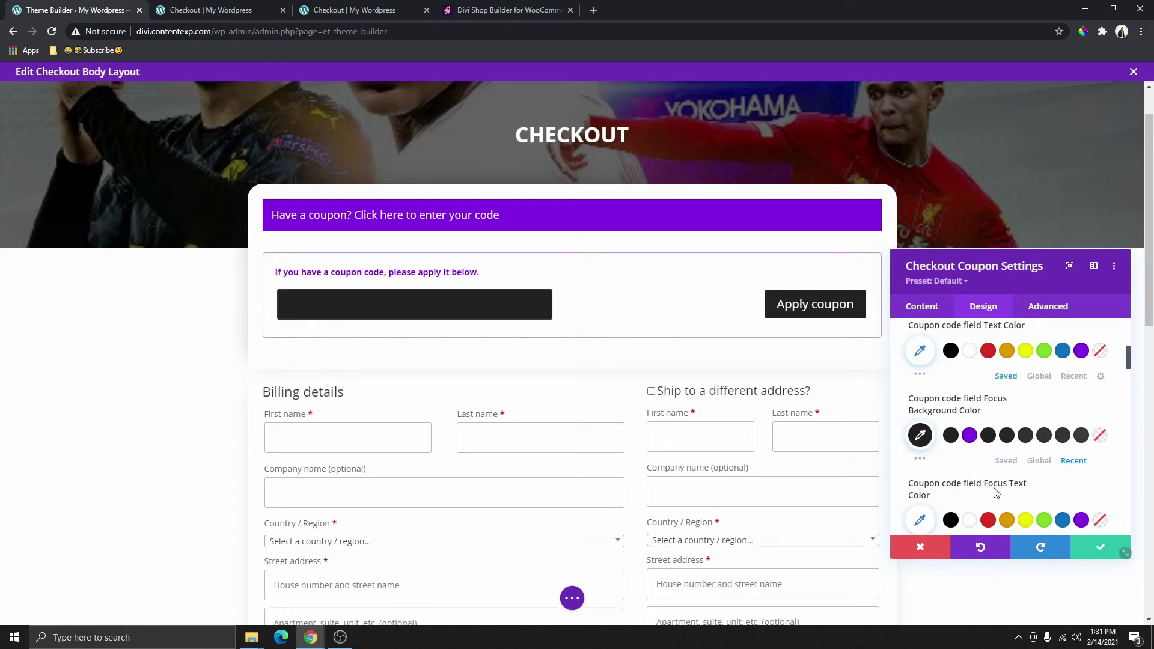
# Step: Set the coupon code field's focus text color to white, preview it in the field, and clear the sample code
pyautogui.scroll(-2, 923, 452)
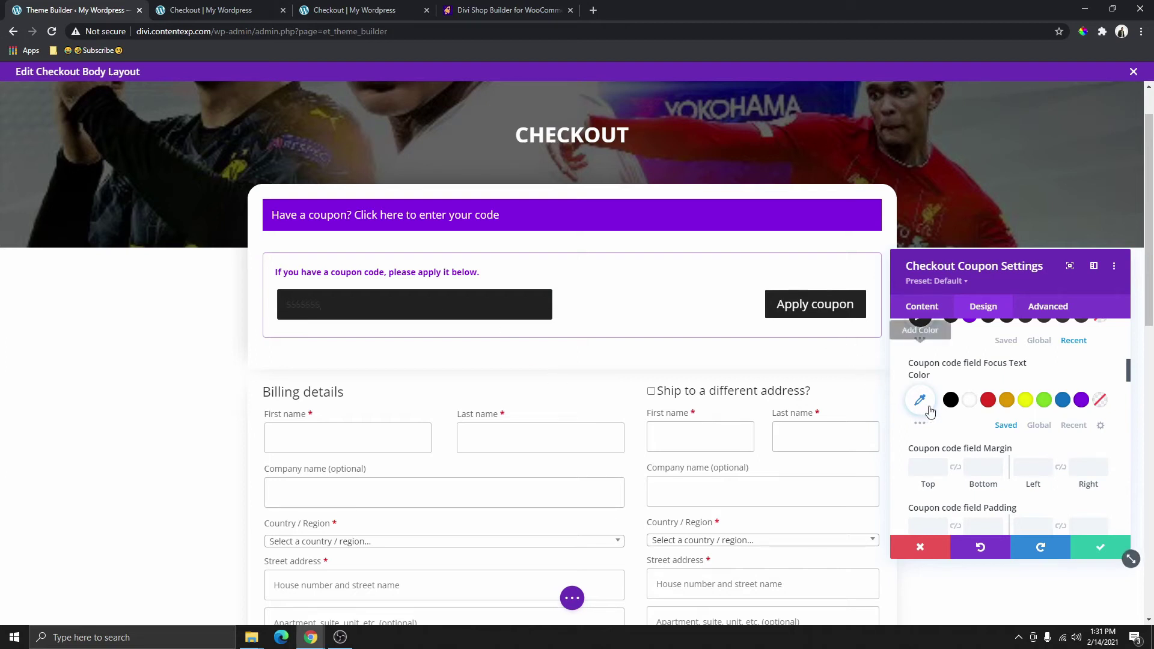
pyautogui.click(970, 400)
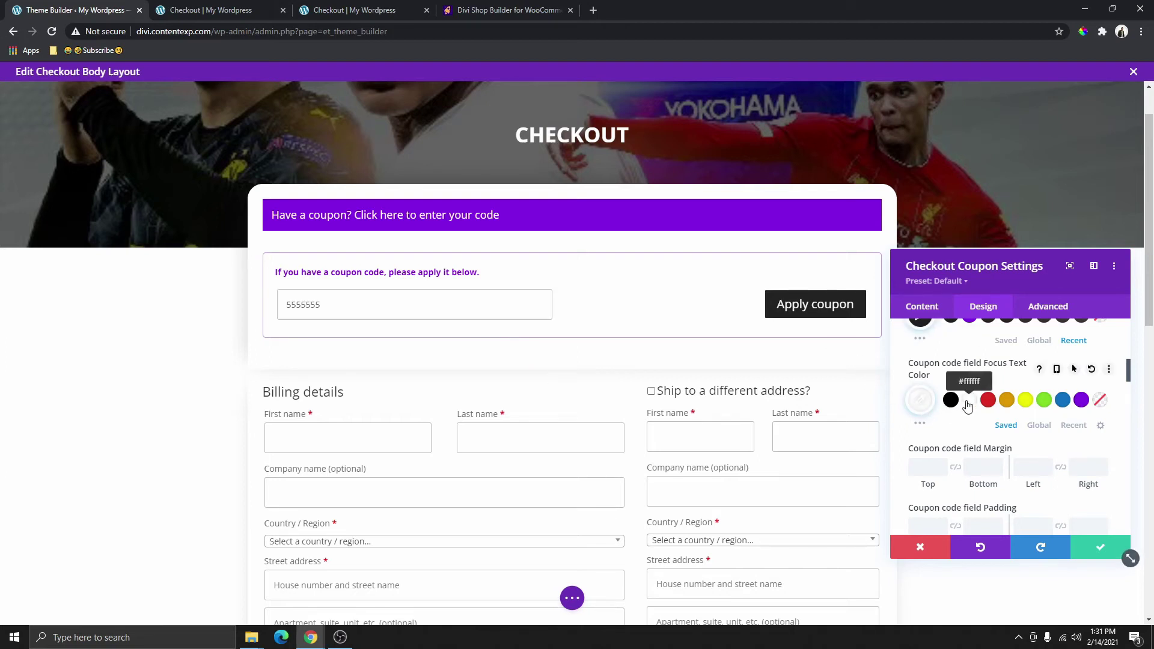
pyautogui.click(352, 310)
pyautogui.doubleClick(327, 305)
pyautogui.press('BackSpace')
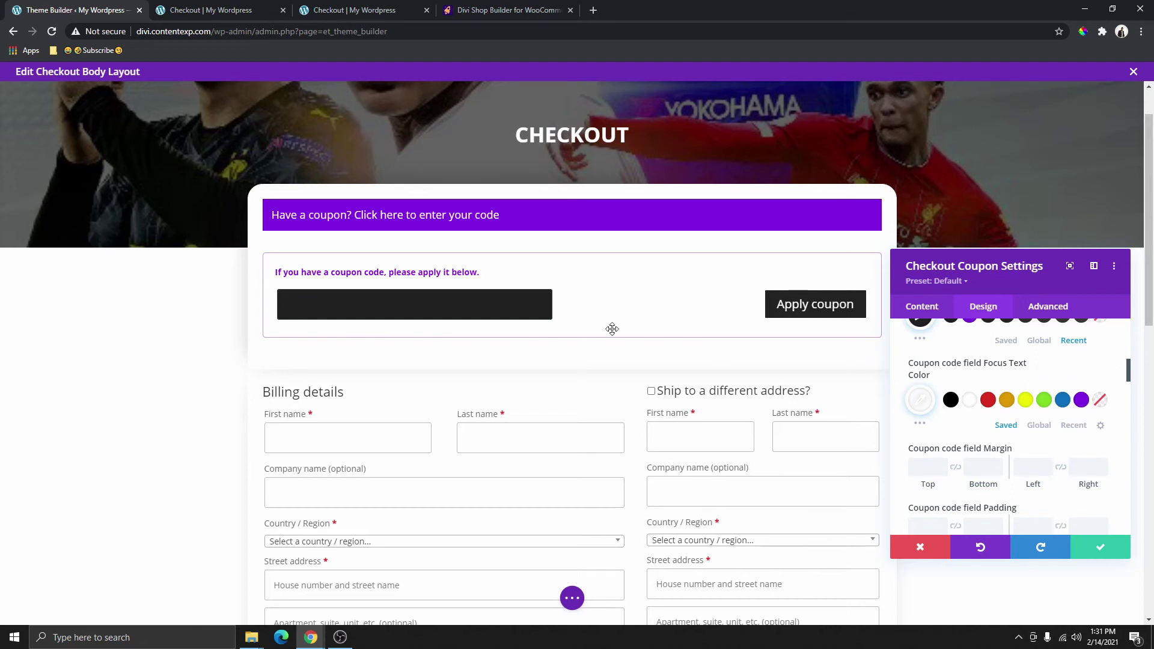
# Step: Open the Checkout Billing module's settings and examine its field label options alongside the fields of the billing form
pyautogui.scroll(-3, 438, 318)
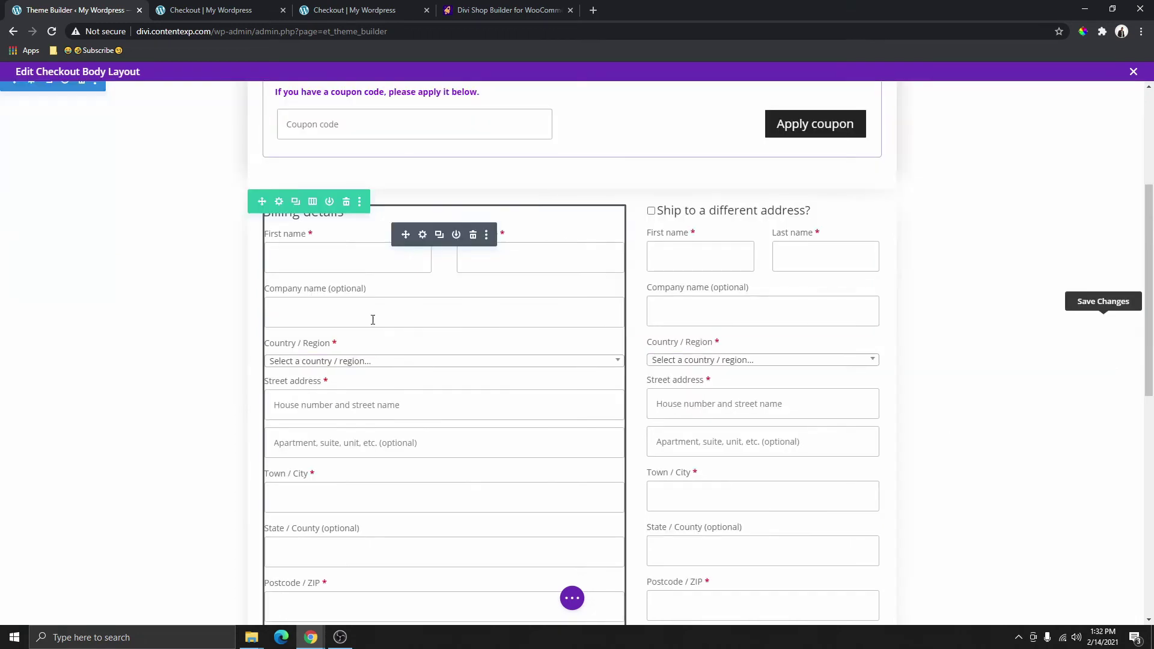
pyautogui.click(423, 234)
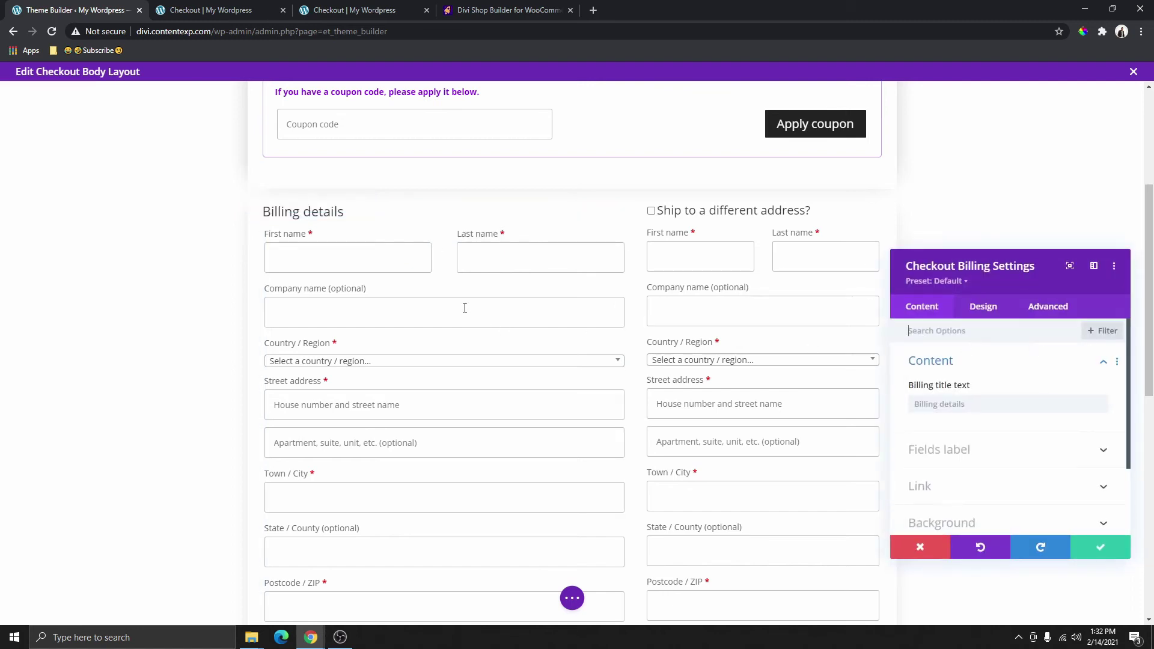
pyautogui.scroll(-2, 466, 313)
pyautogui.scroll(1, 472, 323)
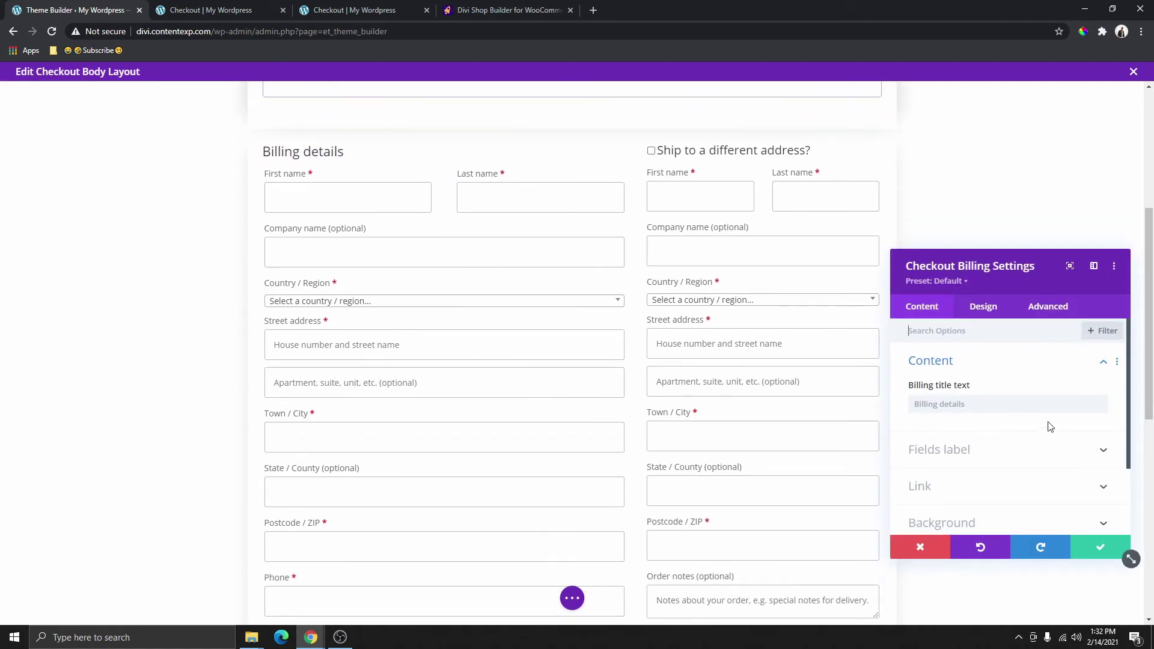
pyautogui.scroll(-1, 940, 428)
pyautogui.click(940, 421)
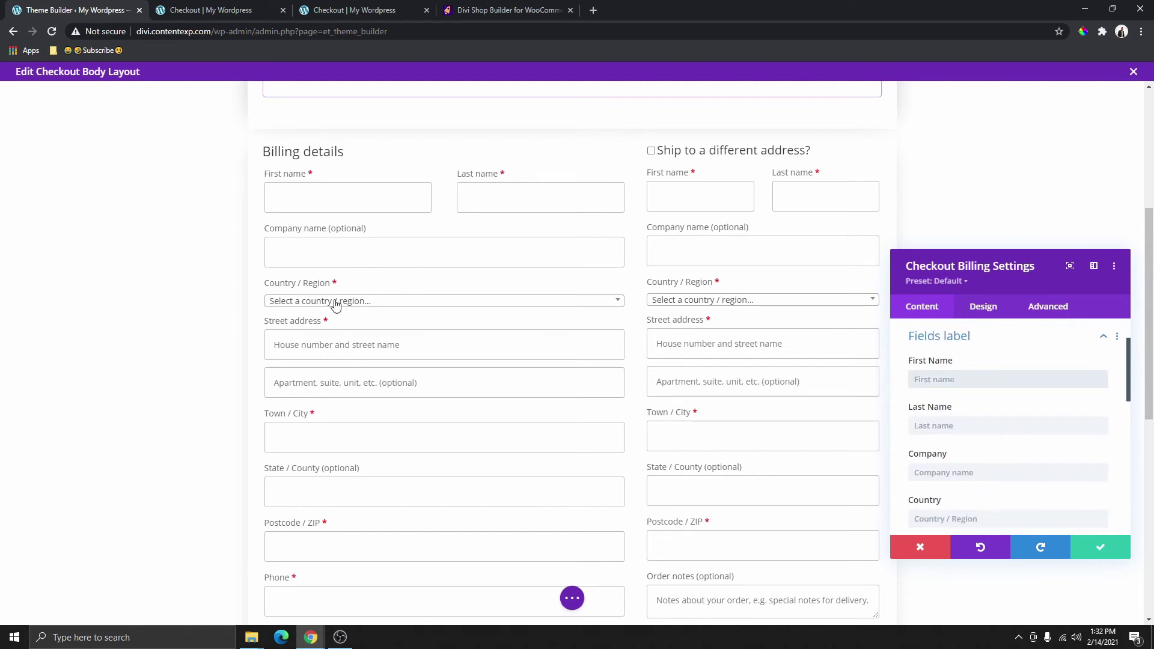
pyautogui.scroll(-4, 335, 305)
pyautogui.scroll(-4, 452, 373)
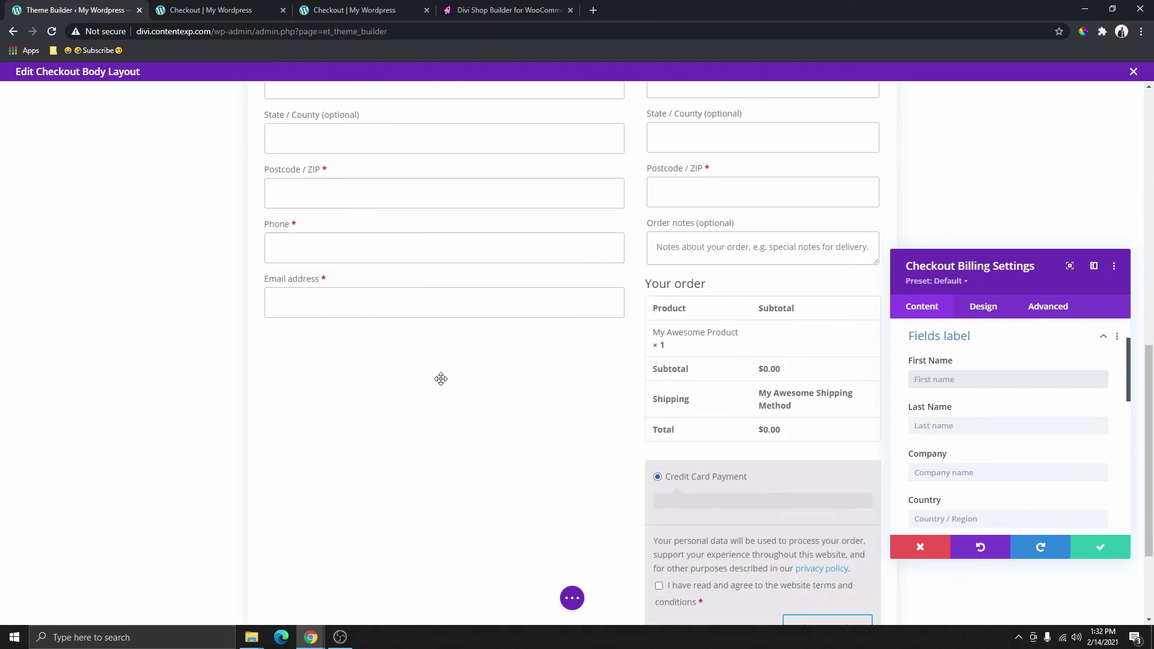
pyautogui.scroll(4, 447, 423)
pyautogui.scroll(5, 444, 425)
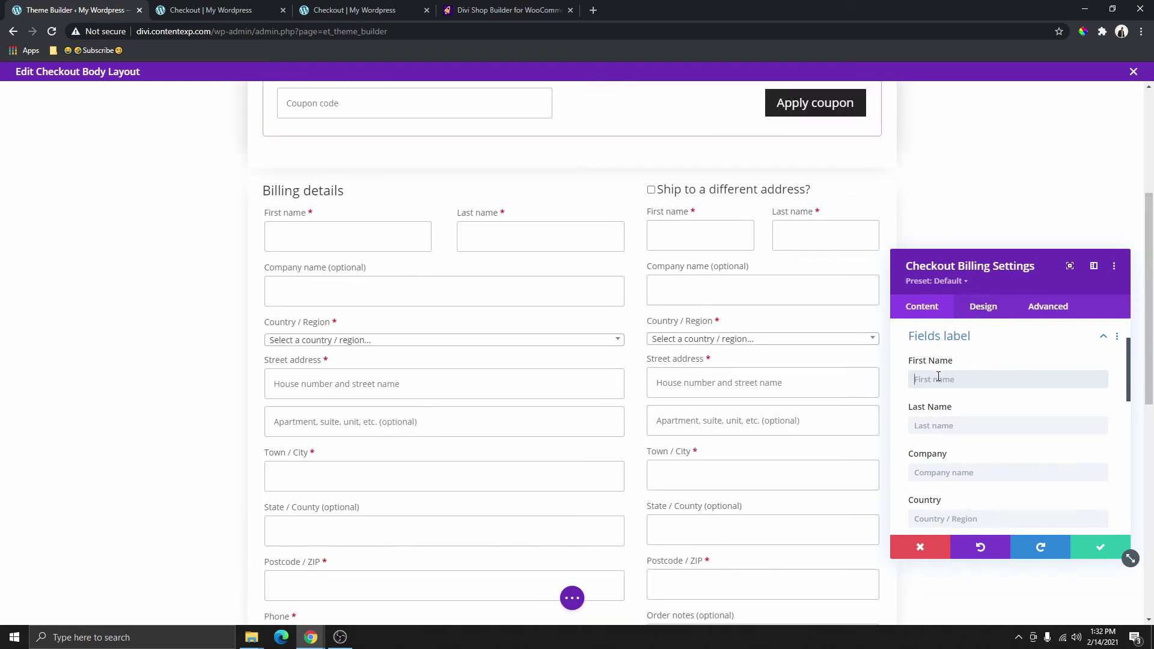
# Step: Style the billing module's heading with a bold font weight, uppercase letters and purple text
pyautogui.click(984, 307)
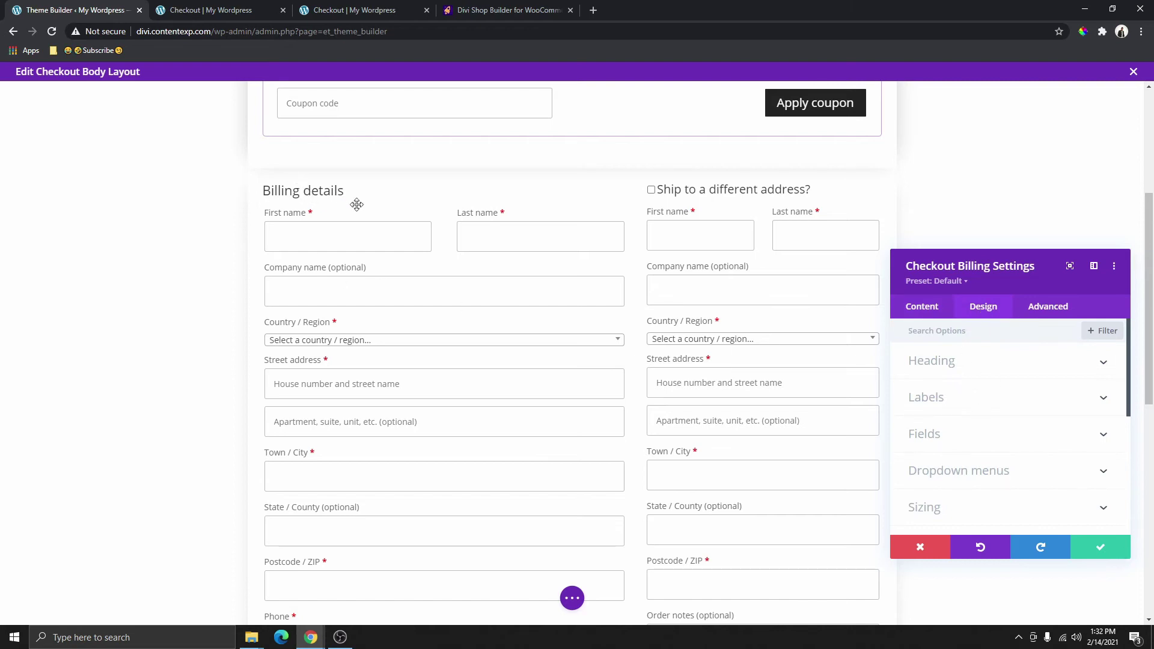
pyautogui.click(924, 363)
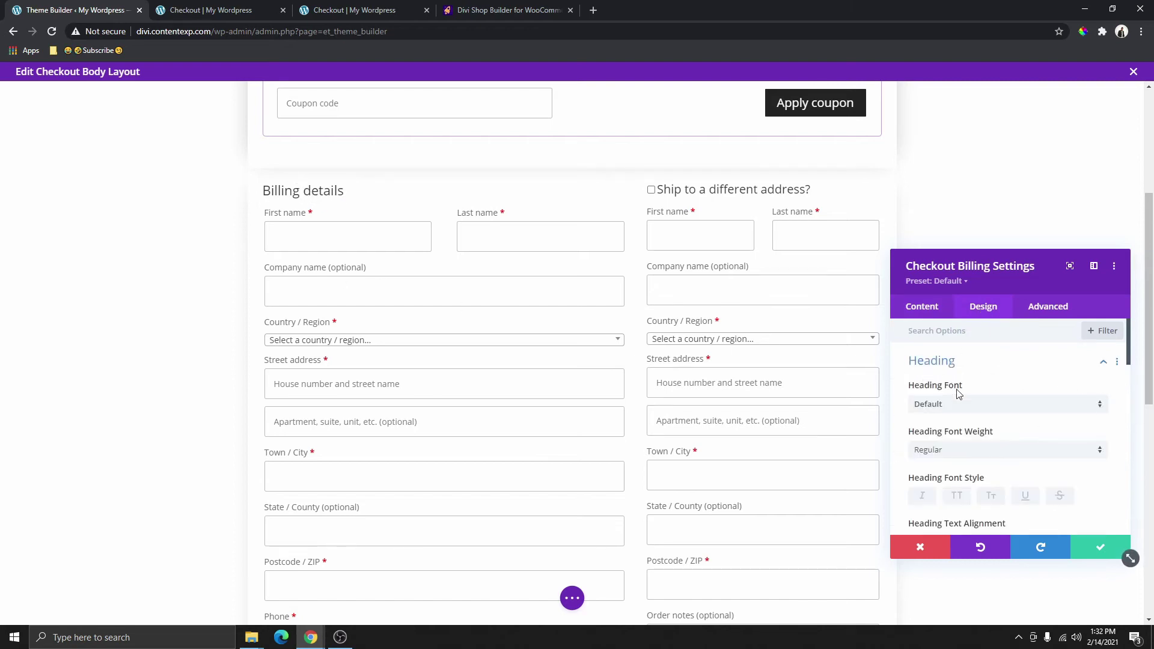
pyautogui.scroll(-1, 956, 425)
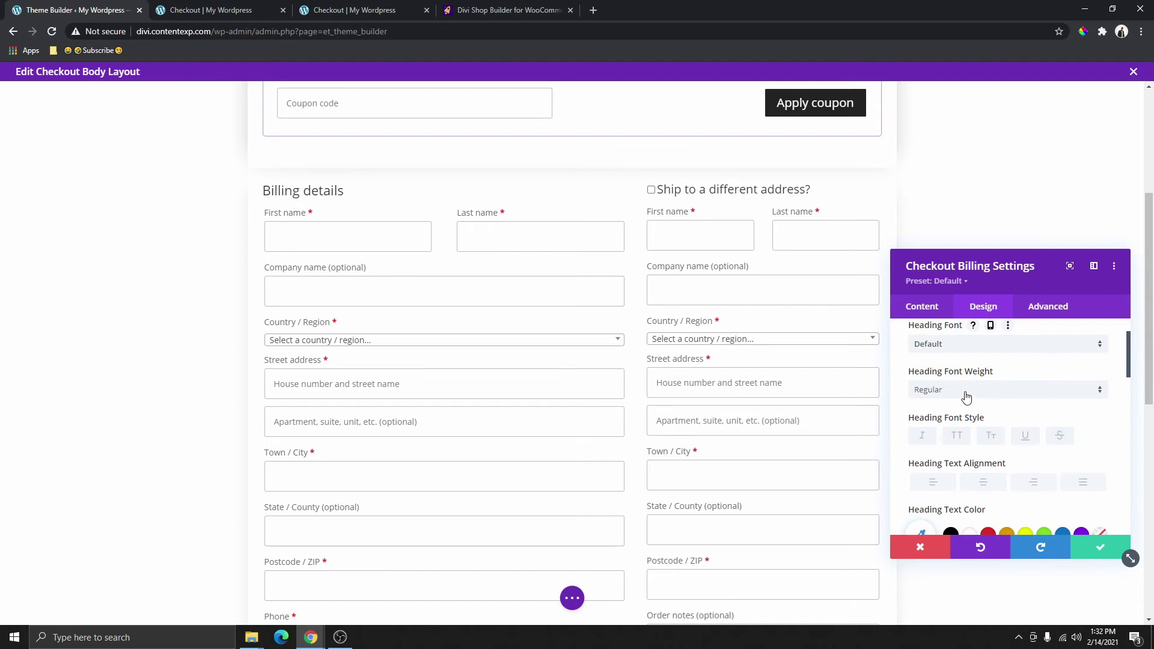
pyautogui.click(966, 391)
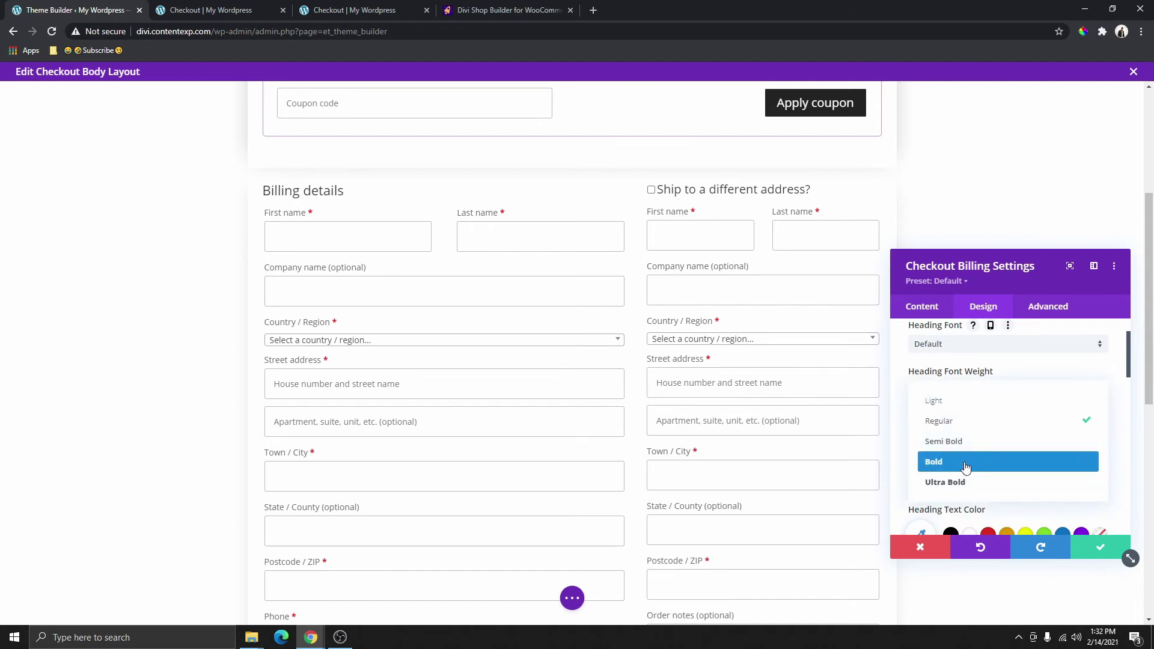
pyautogui.click(965, 467)
pyautogui.scroll(-1, 986, 414)
pyautogui.click(960, 378)
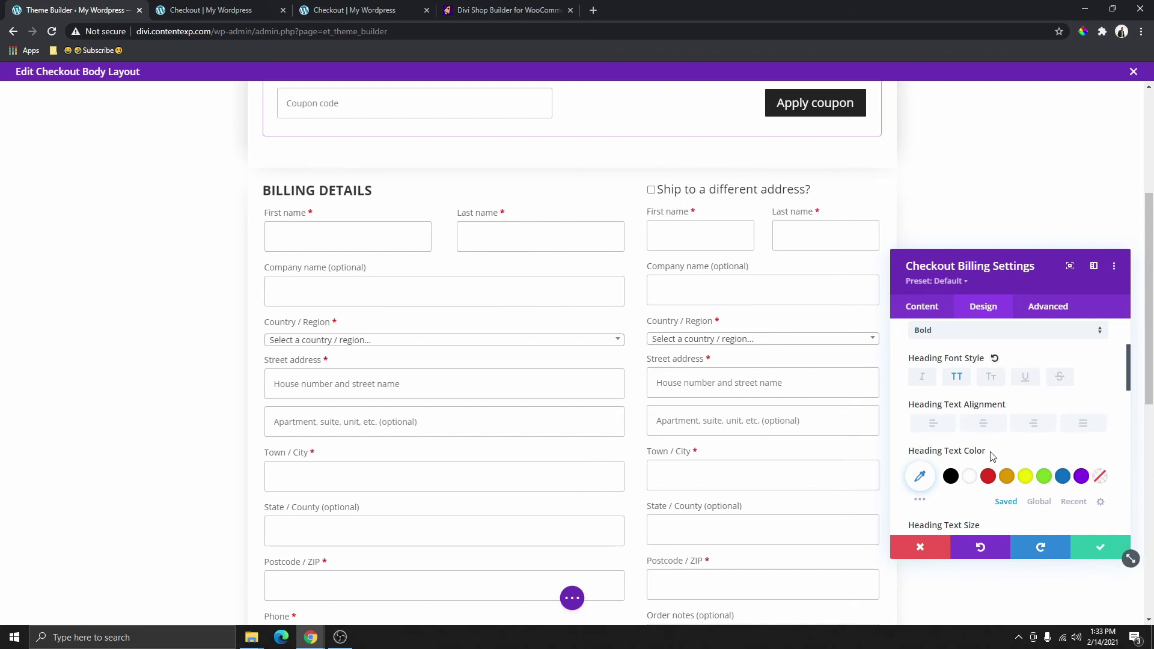
pyautogui.click(1081, 476)
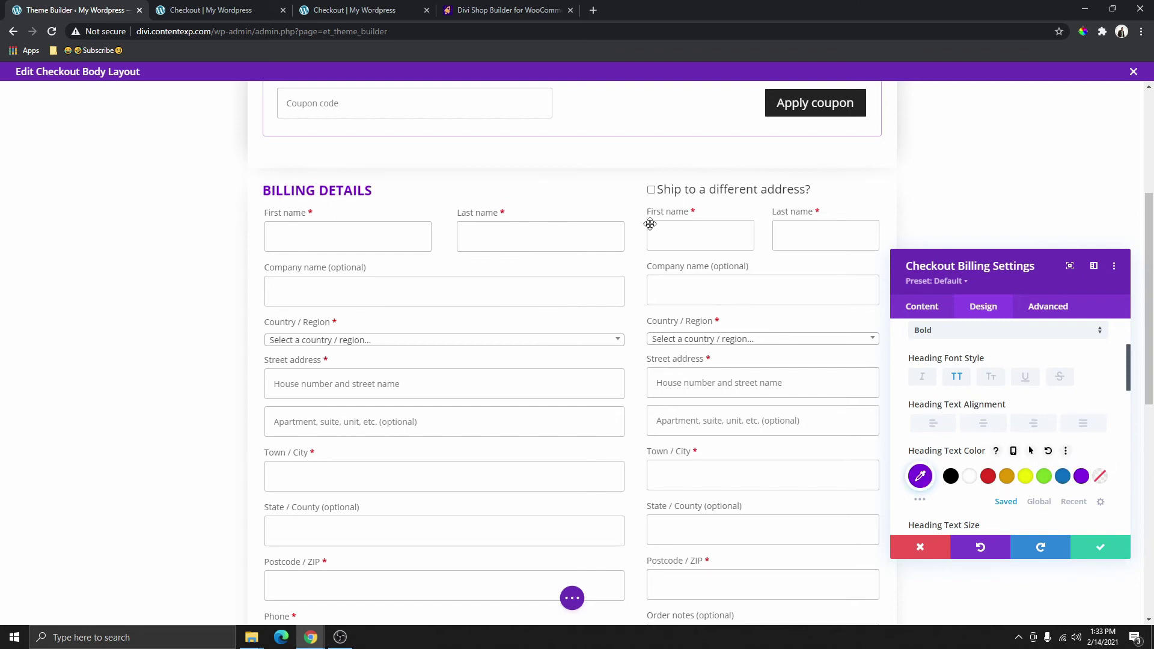
pyautogui.click(446, 290)
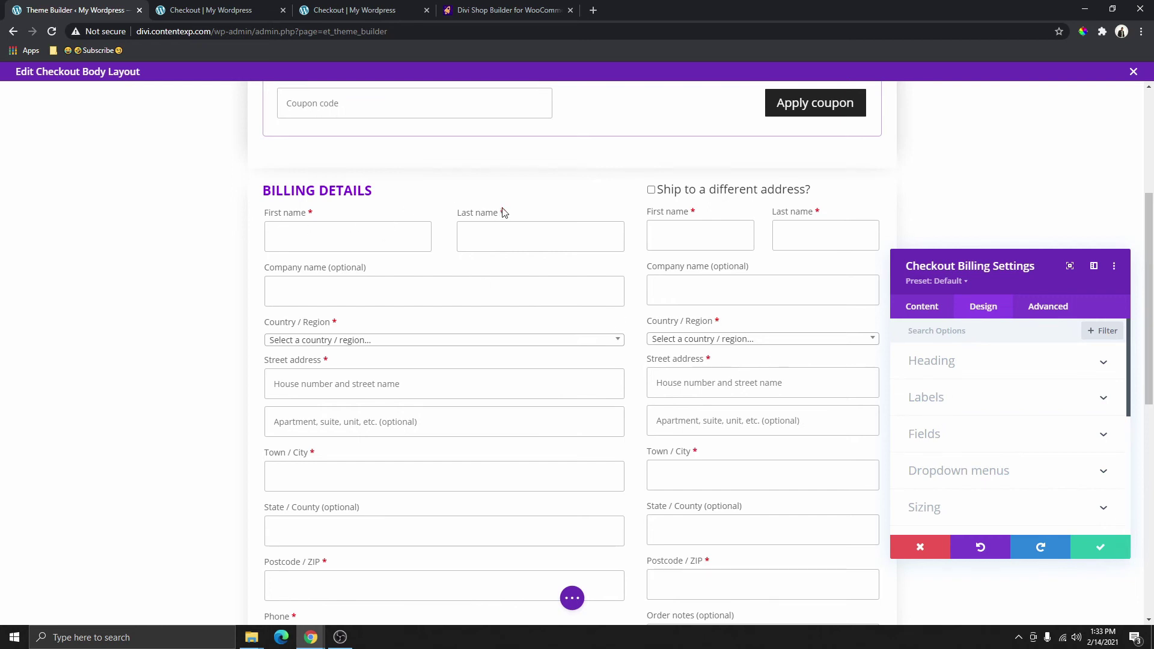
# Step: Tick the Ship to a different address checkbox in the preview and examine how the shipping and order area is laid out
pyautogui.scroll(-1, 492, 328)
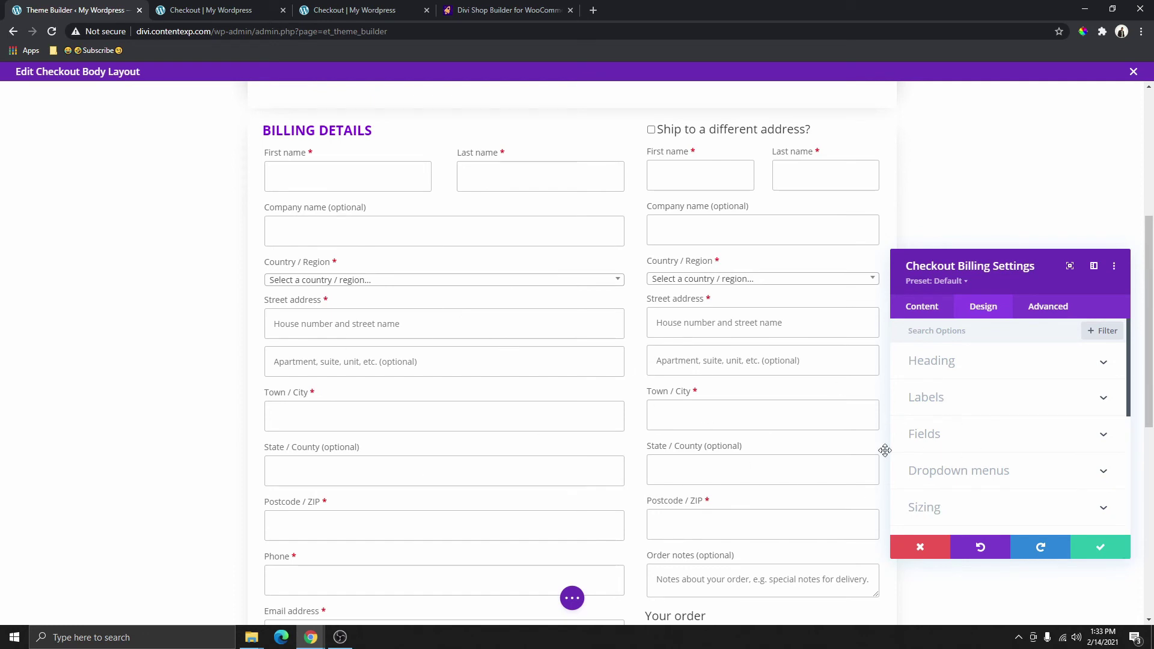
pyautogui.scroll(-2, 937, 433)
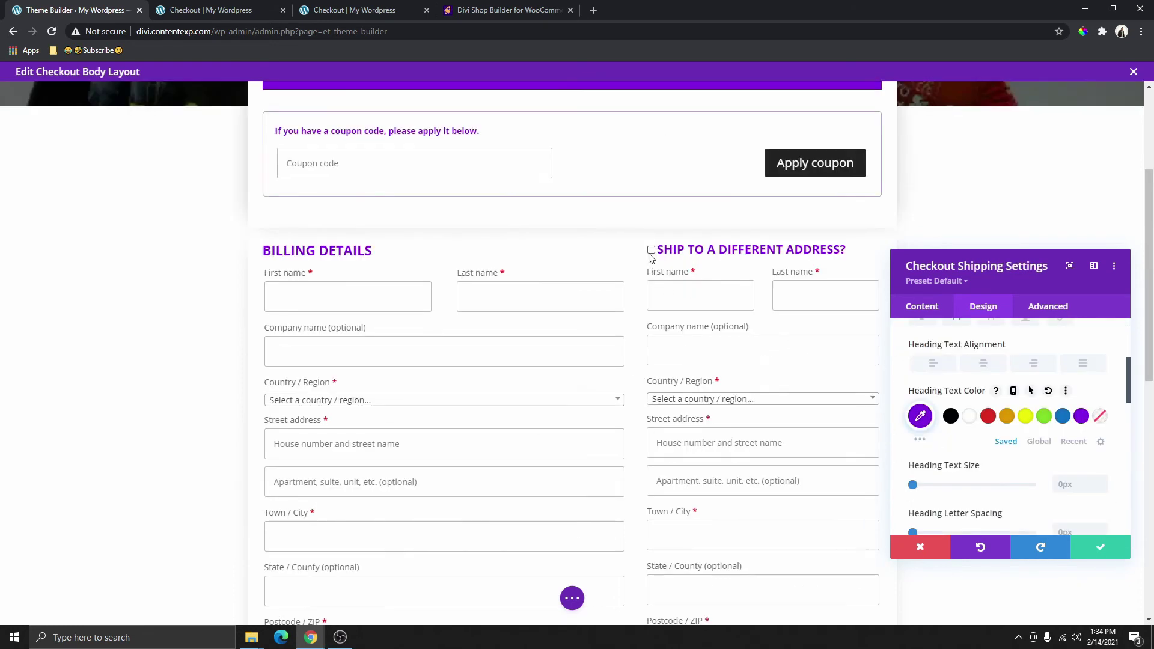
pyautogui.click(651, 250)
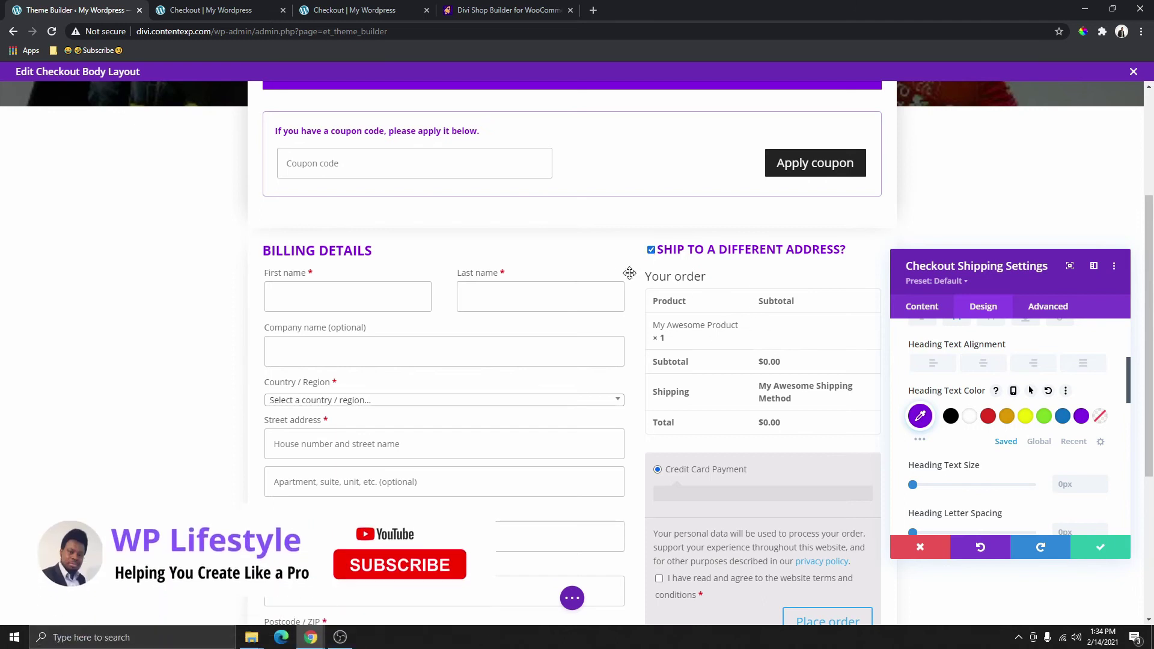
pyautogui.scroll(-3, 733, 349)
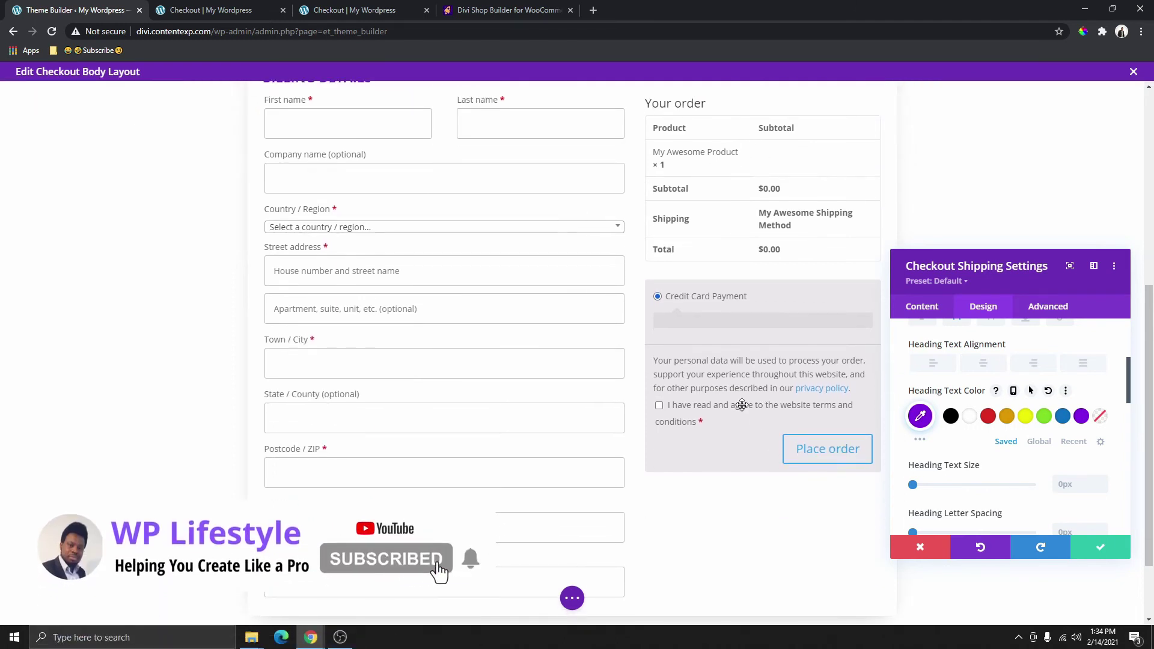
# Step: Open the Checkout Order module's settings and change the order review heading to "Your Amazing Order"
pyautogui.scroll(1, 736, 300)
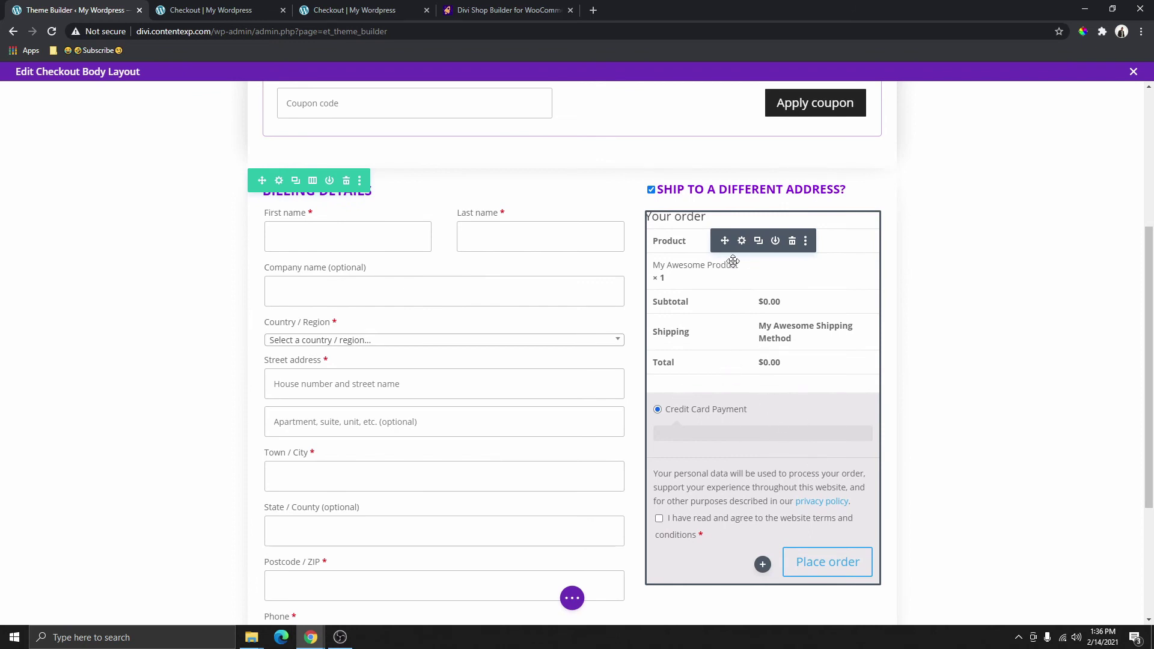
pyautogui.click(740, 240)
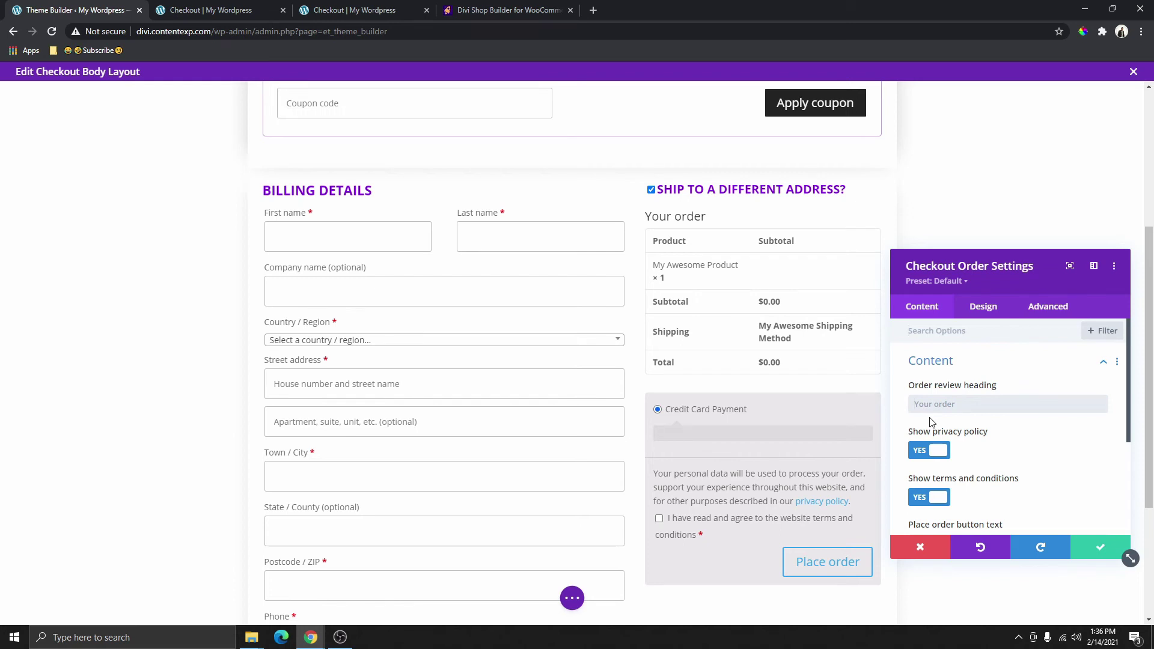
pyautogui.write('Your Amazing Order')
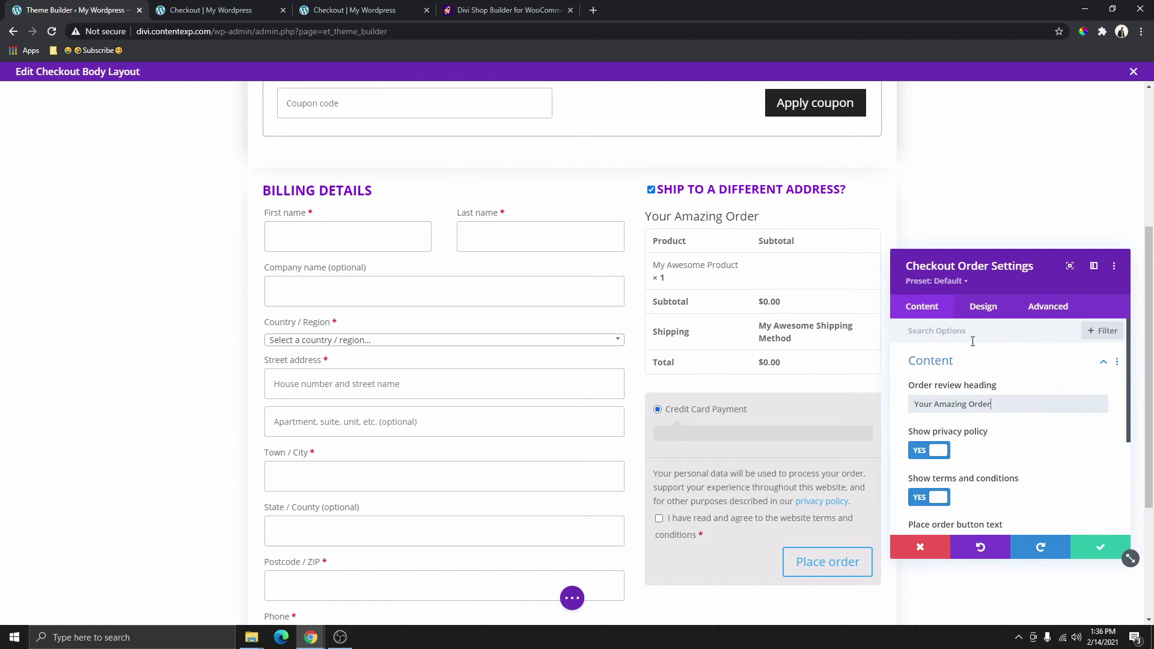
# Step: Give the "Your Amazing Order" title of the Checkout Order module a bold font weight
pyautogui.click(983, 307)
pyautogui.click(966, 366)
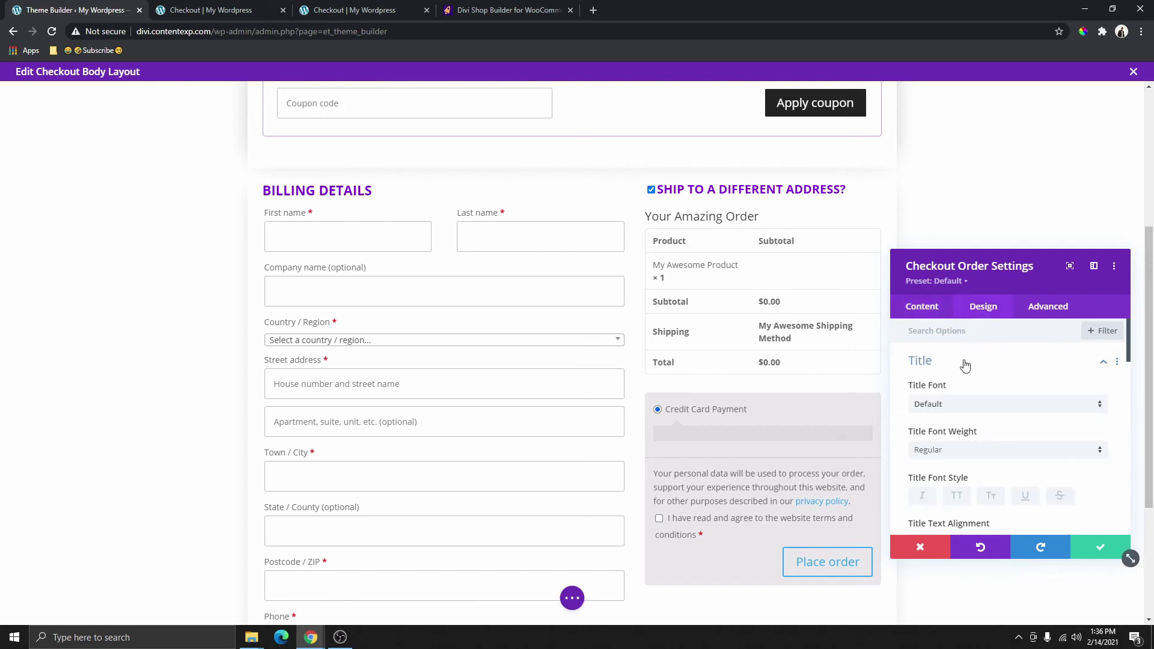
pyautogui.click(971, 450)
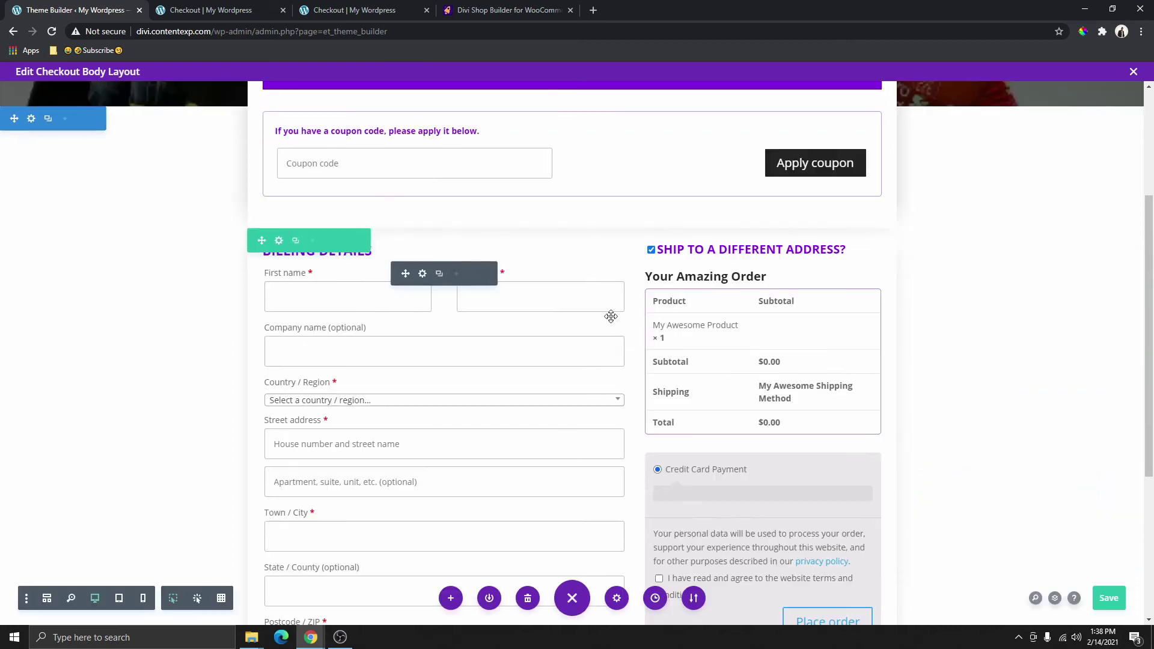
# Step: Examine the styled reference checkout page and the default-styled checkout page in the other browser tabs, and return to the Theme Builder
pyautogui.click(202, 7)
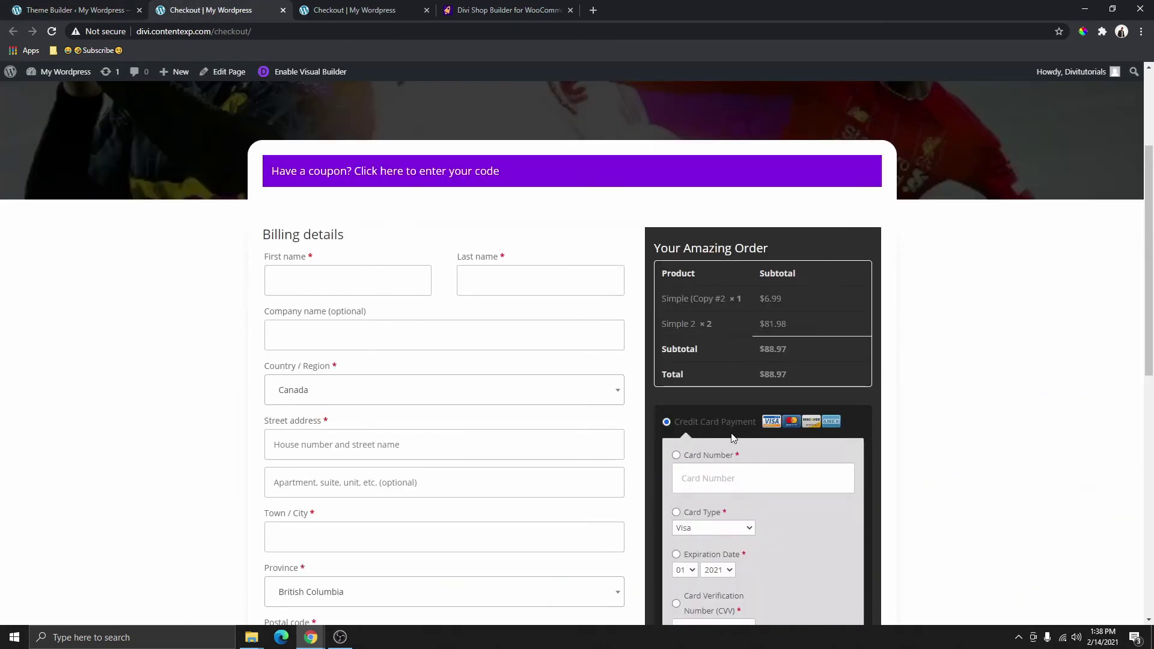
pyautogui.scroll(-3, 875, 530)
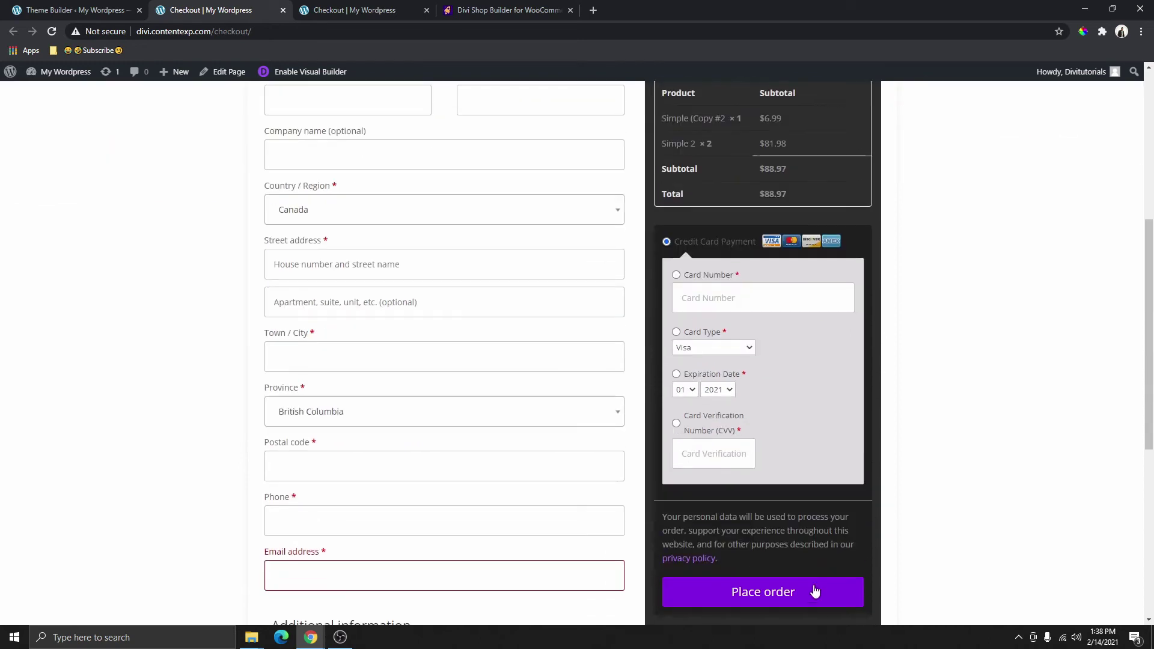
pyautogui.scroll(-2, 680, 528)
pyautogui.scroll(3, 680, 364)
pyautogui.scroll(4, 835, 439)
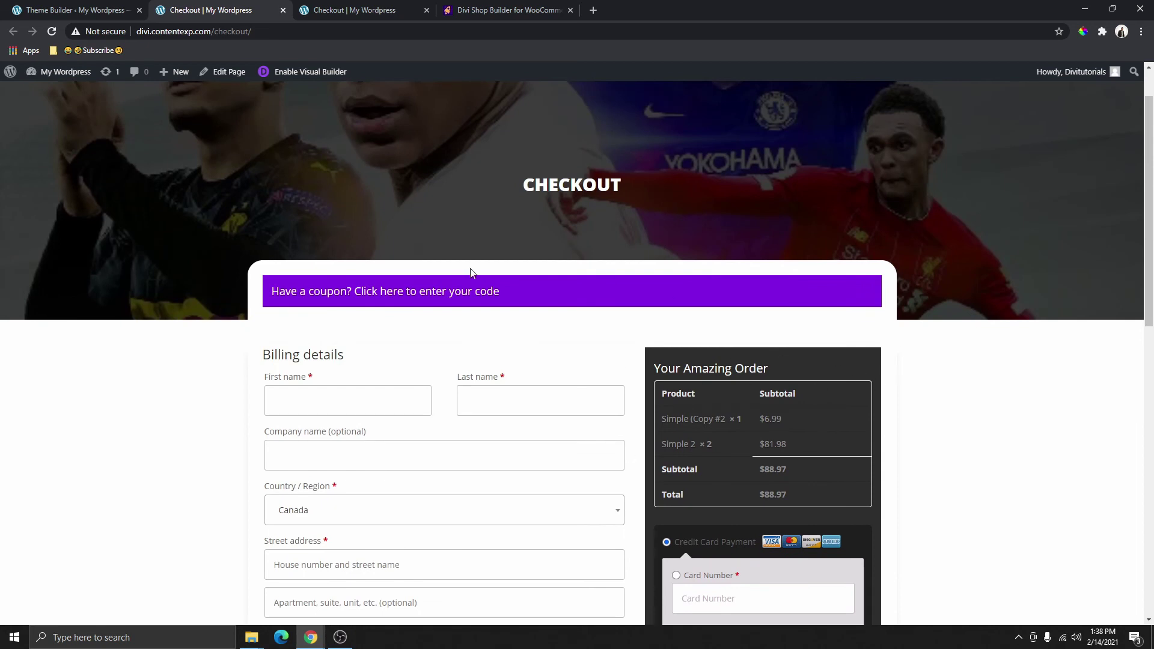
pyautogui.click(371, 11)
pyautogui.click(677, 289)
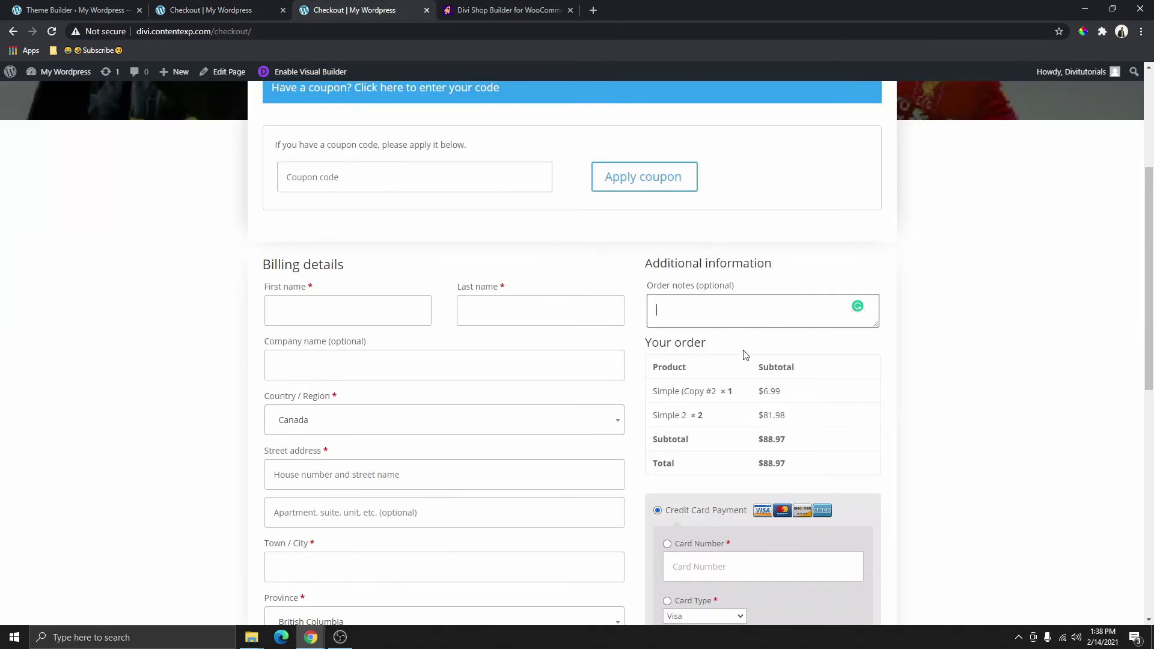
pyautogui.click(71, 11)
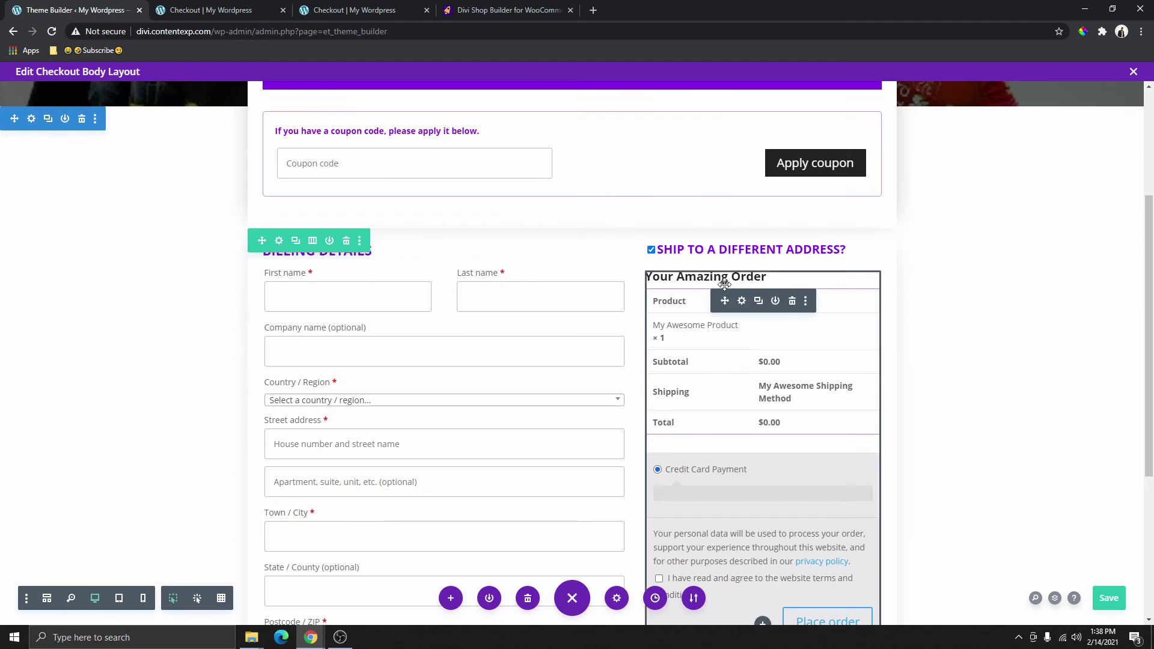
# Step: Open the settings of the second column in the billing and order row and give it a black background
pyautogui.click(279, 241)
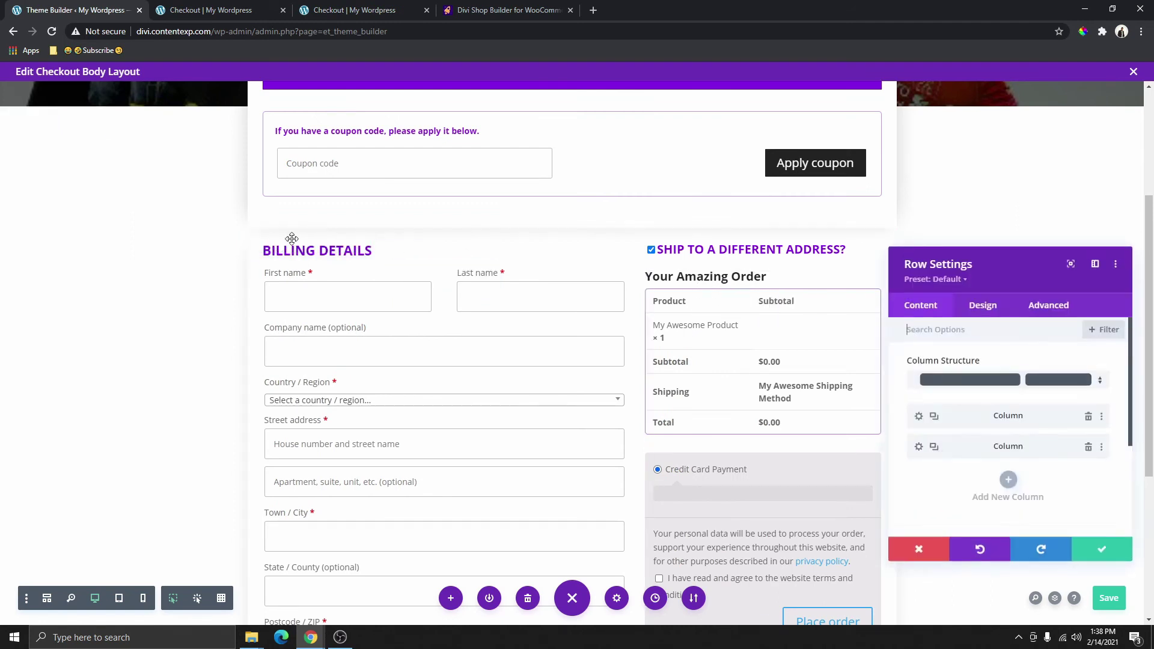
pyautogui.click(920, 446)
pyautogui.scroll(-1, 960, 475)
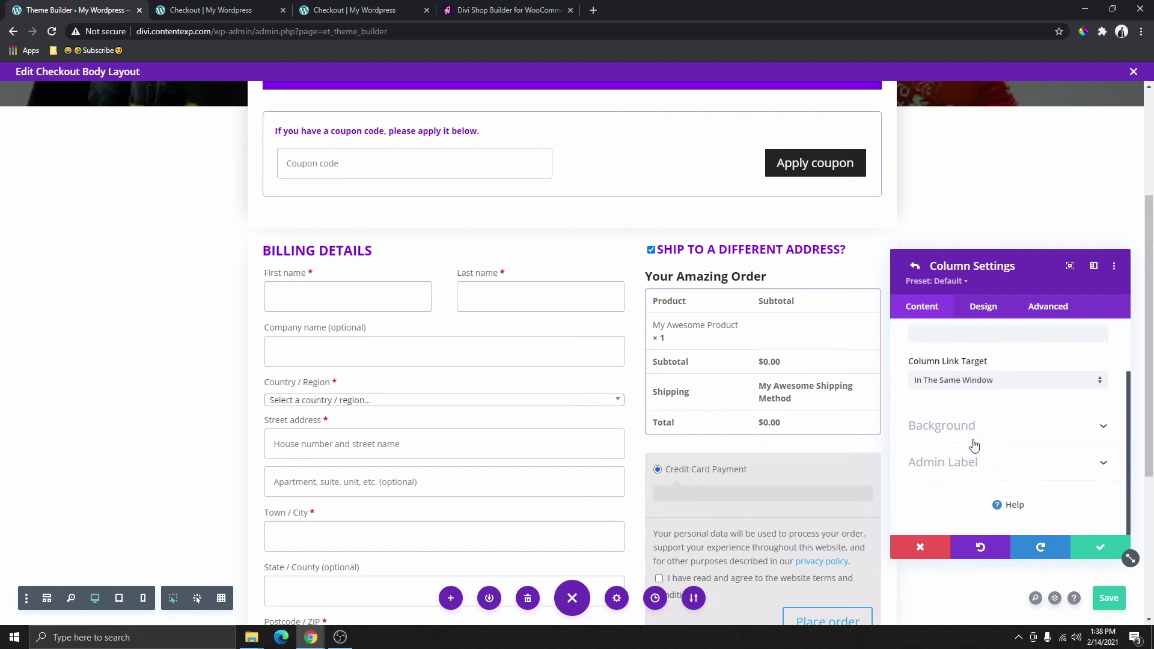
pyautogui.click(958, 426)
pyautogui.click(1008, 454)
pyautogui.click(952, 421)
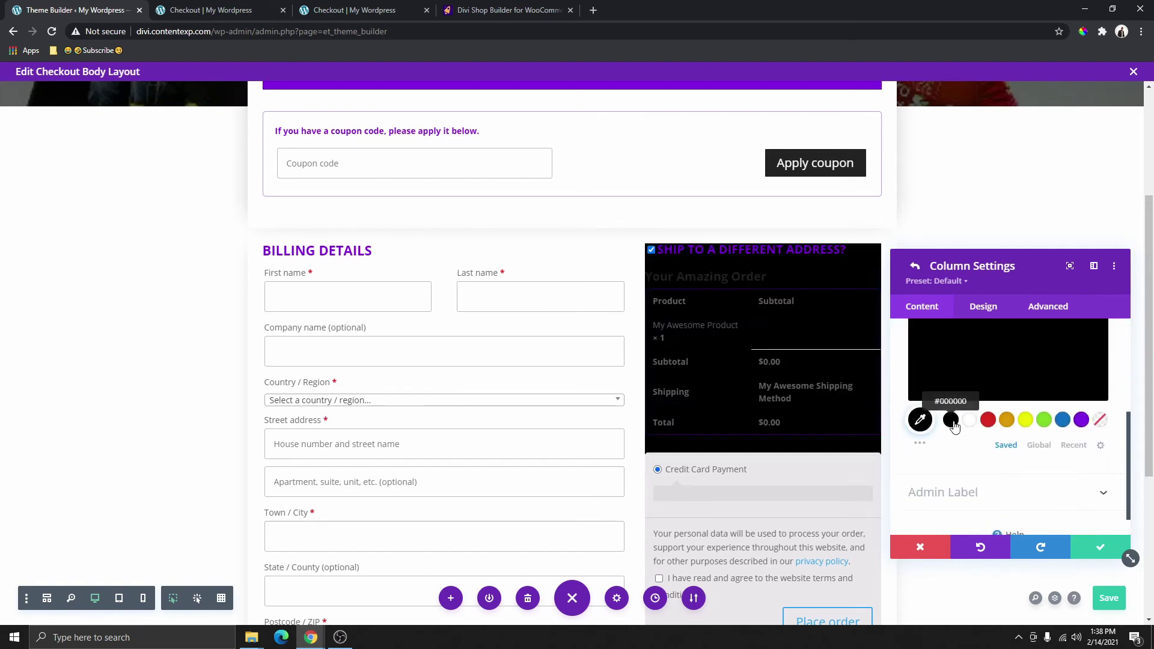
pyautogui.scroll(-2, 571, 360)
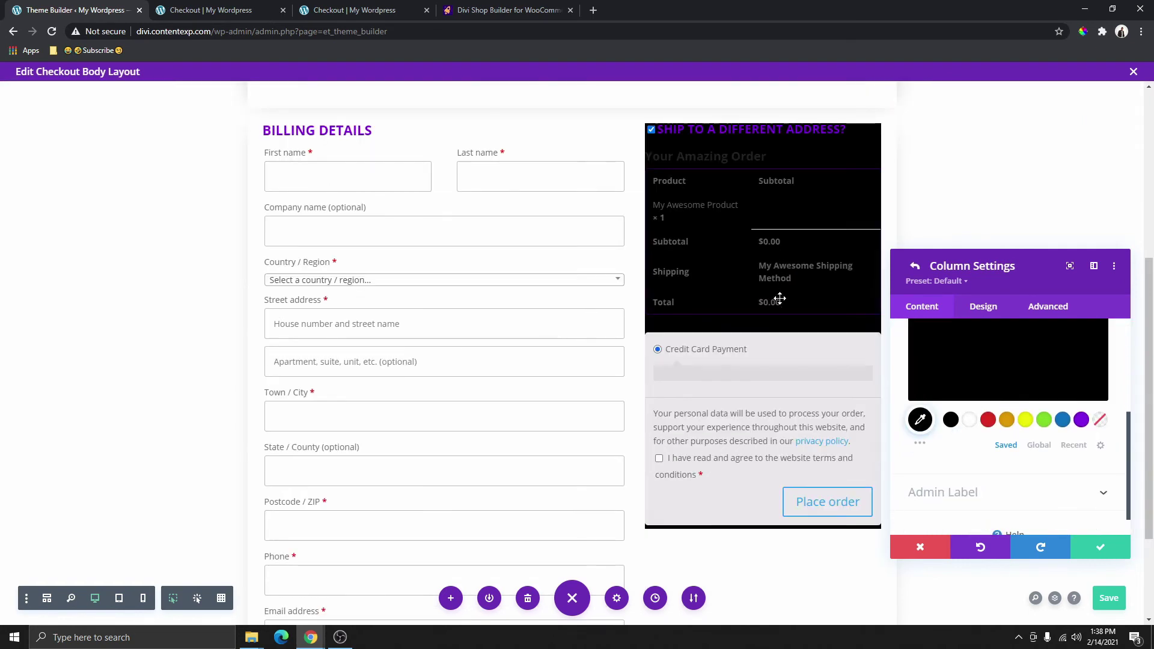
# Step: Lighten the order column's background to dark grey #303030 and save the column and row settings
pyautogui.click(1074, 447)
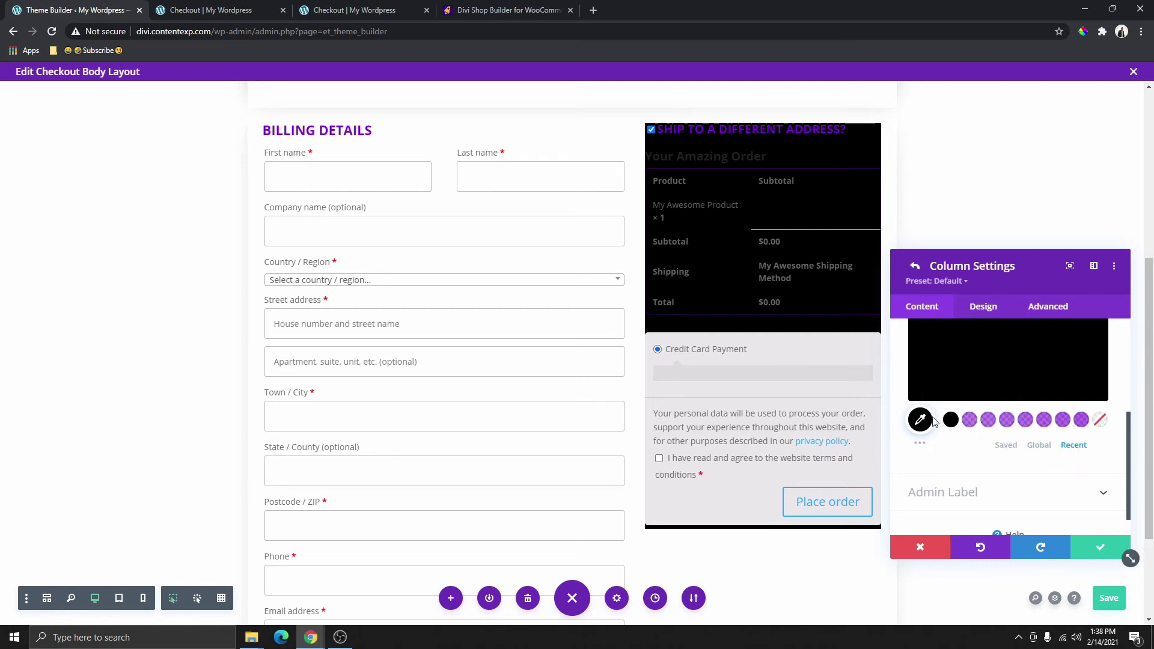
pyautogui.click(976, 365)
pyautogui.moveTo(924, 402); pyautogui.dragTo(991, 381)
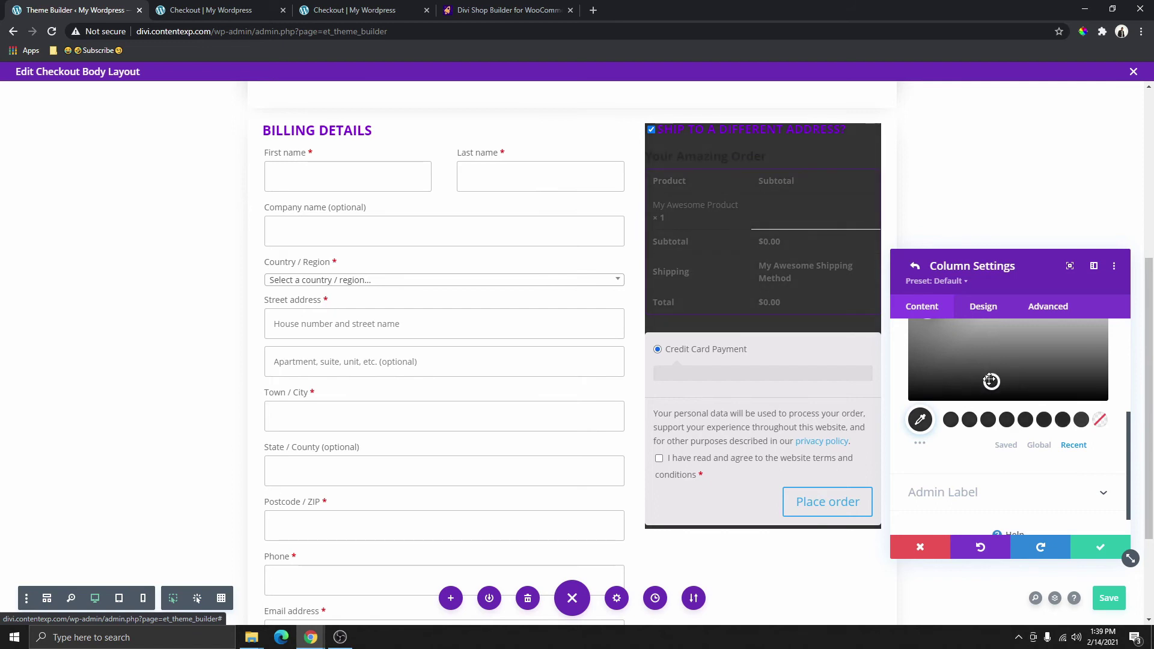
pyautogui.scroll(2, 1020, 360)
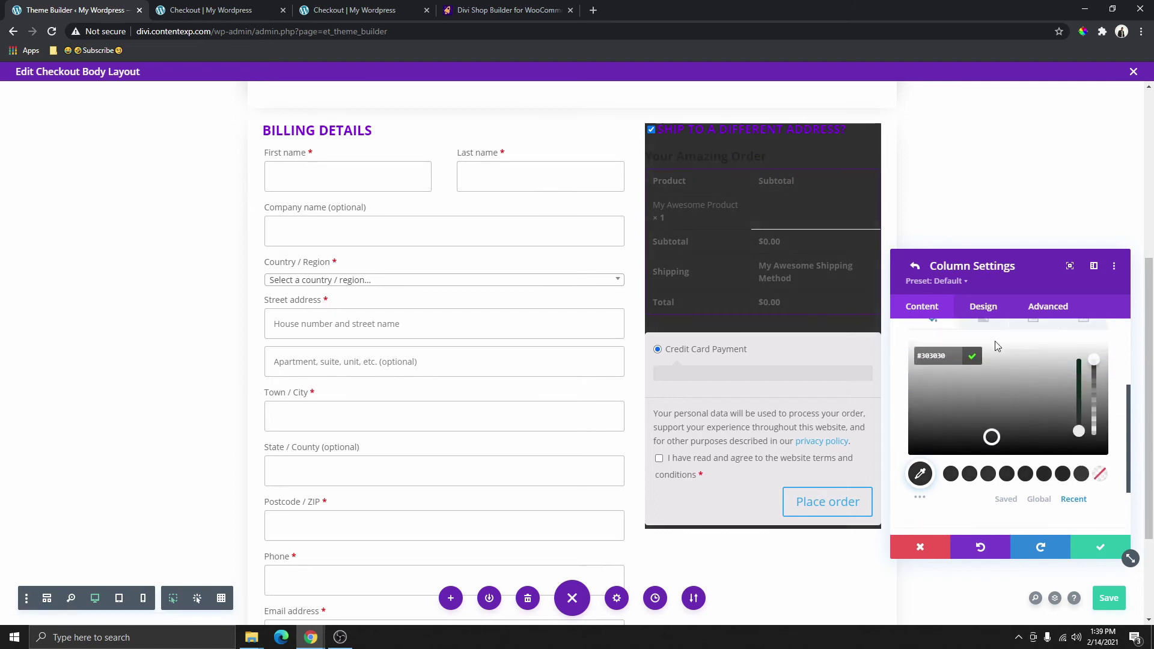
pyautogui.click(972, 364)
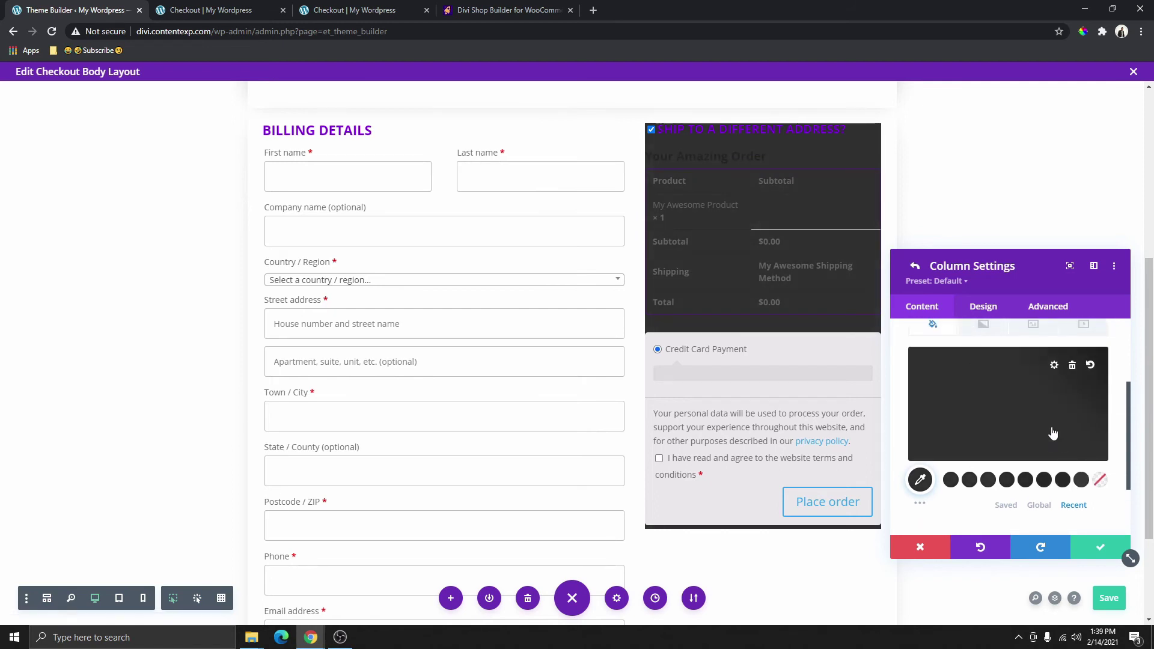
pyautogui.scroll(3, 1053, 438)
pyautogui.scroll(3, 751, 260)
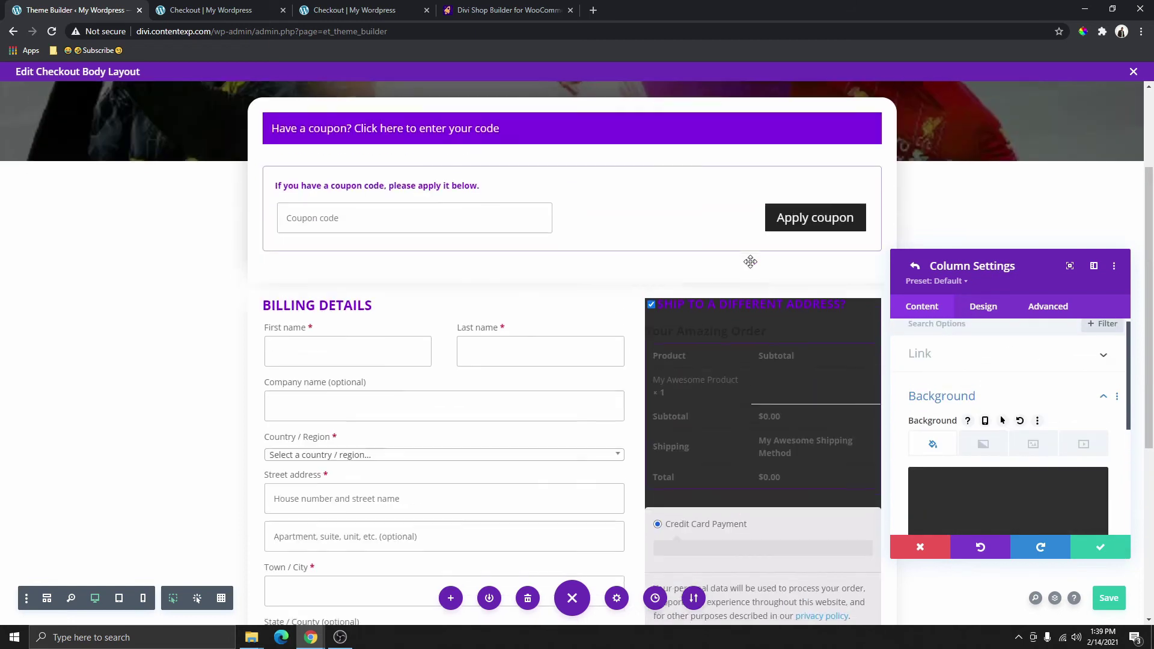
pyautogui.scroll(-2, 741, 335)
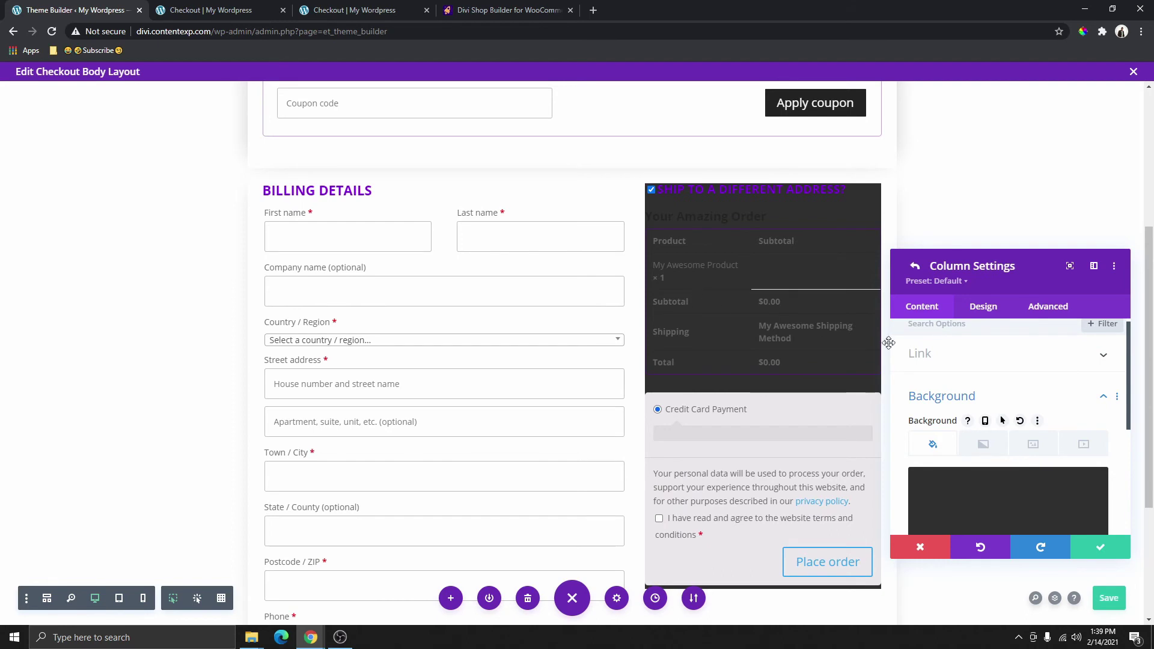
pyautogui.click(1095, 548)
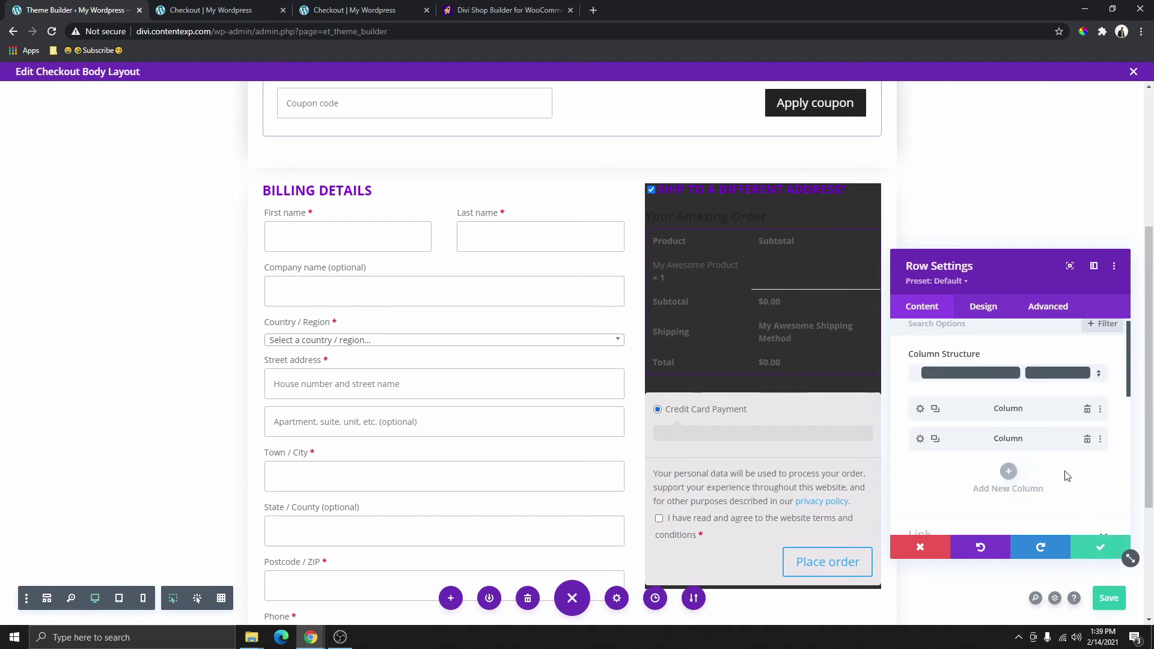
pyautogui.click(1100, 549)
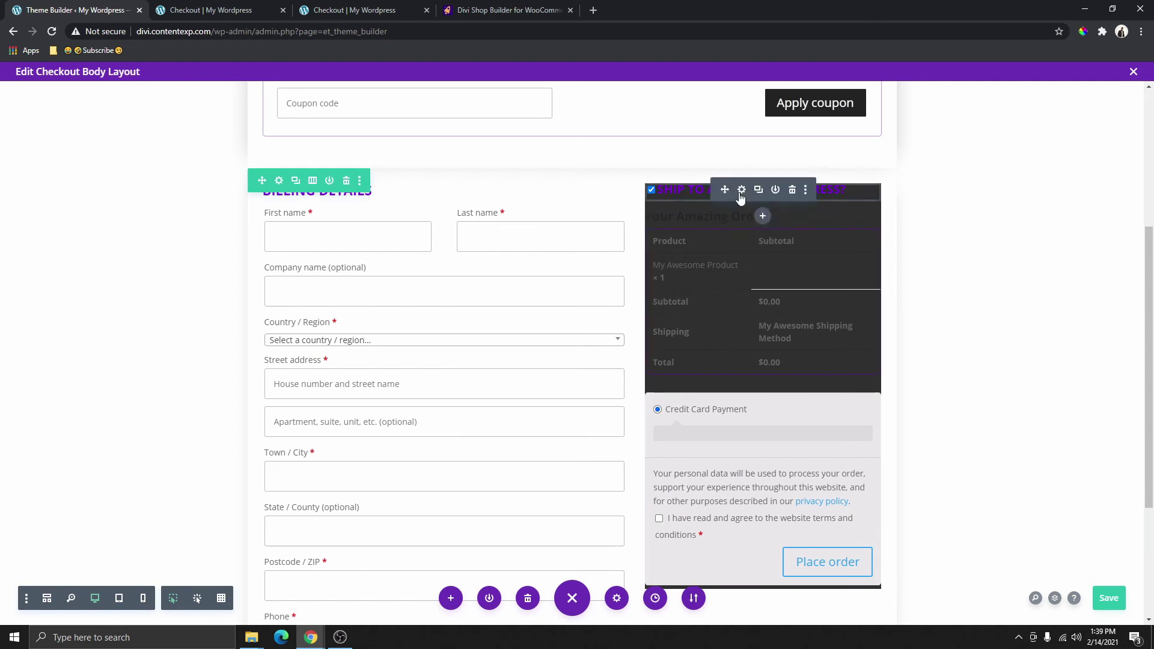
# Step: Set the Checkout Shipping module's padding to 25px on all four sides and save the module
pyautogui.click(742, 190)
pyautogui.click(984, 307)
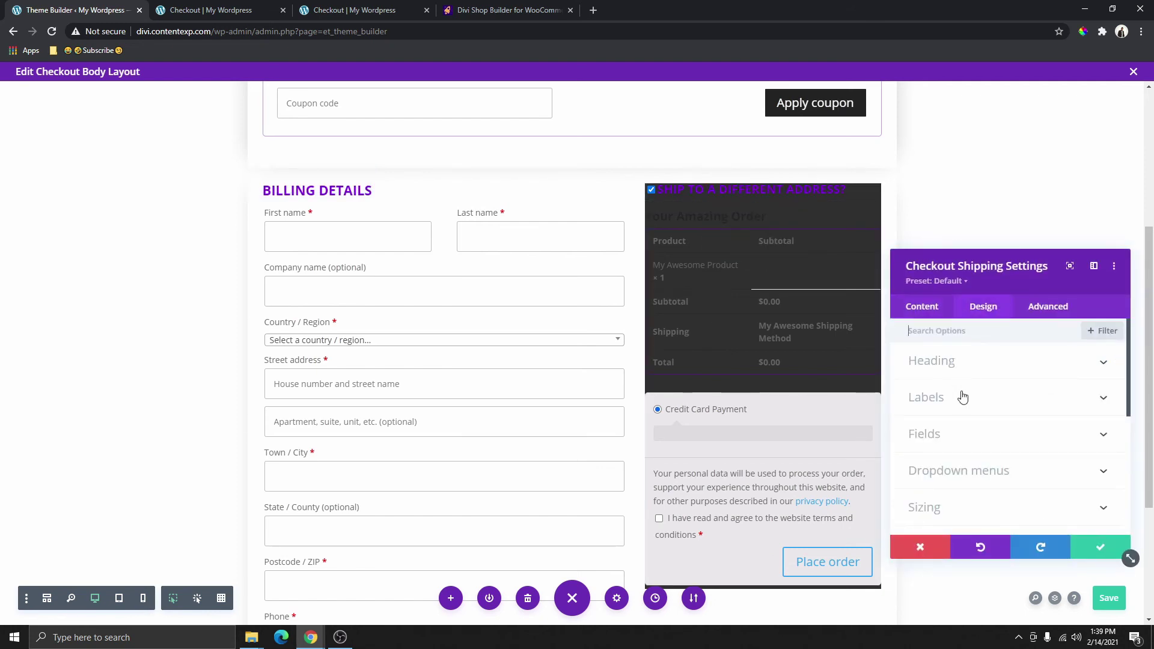
pyautogui.scroll(-3, 967, 448)
pyautogui.click(943, 426)
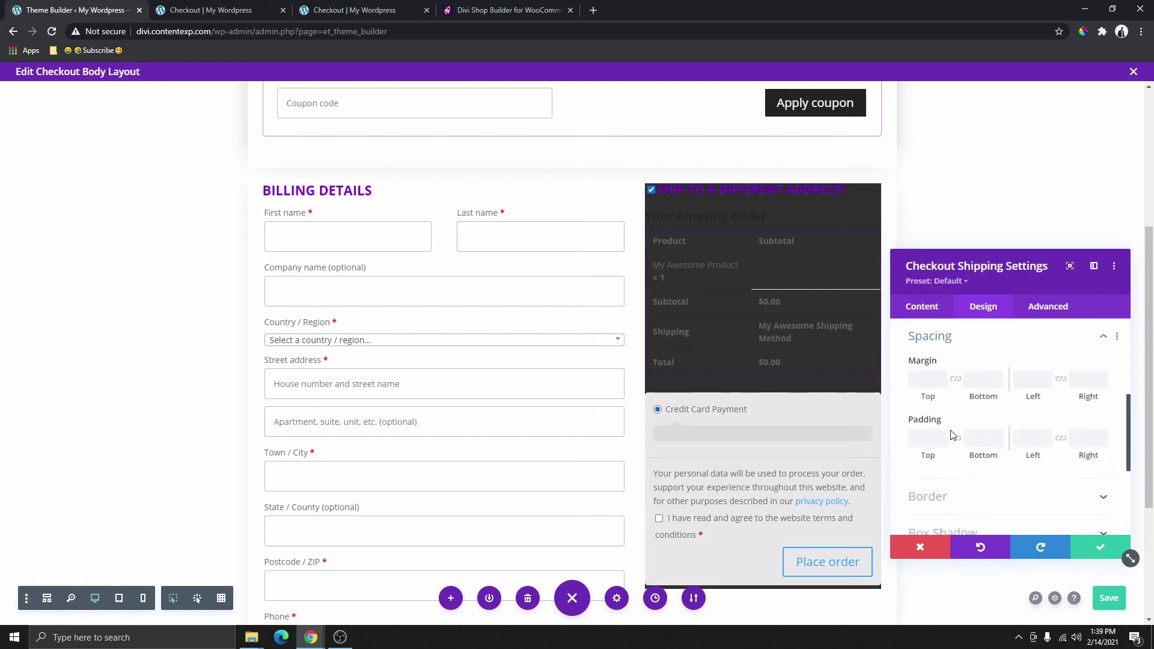
pyautogui.click(1036, 438)
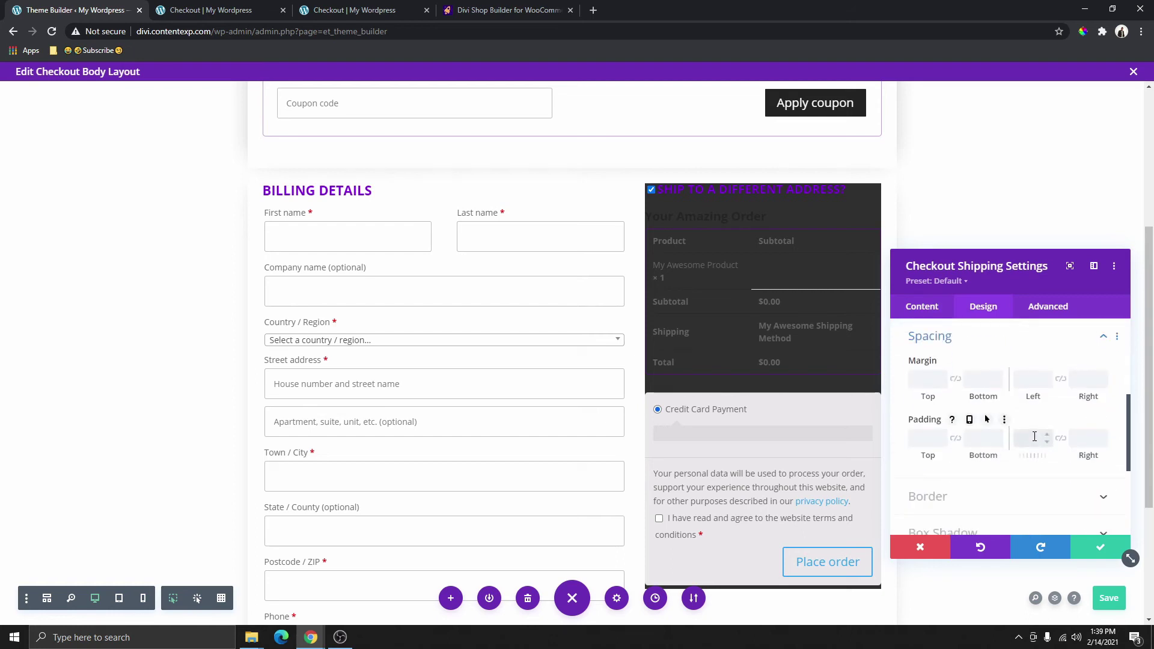
pyautogui.write('25')
pyautogui.click(1060, 439)
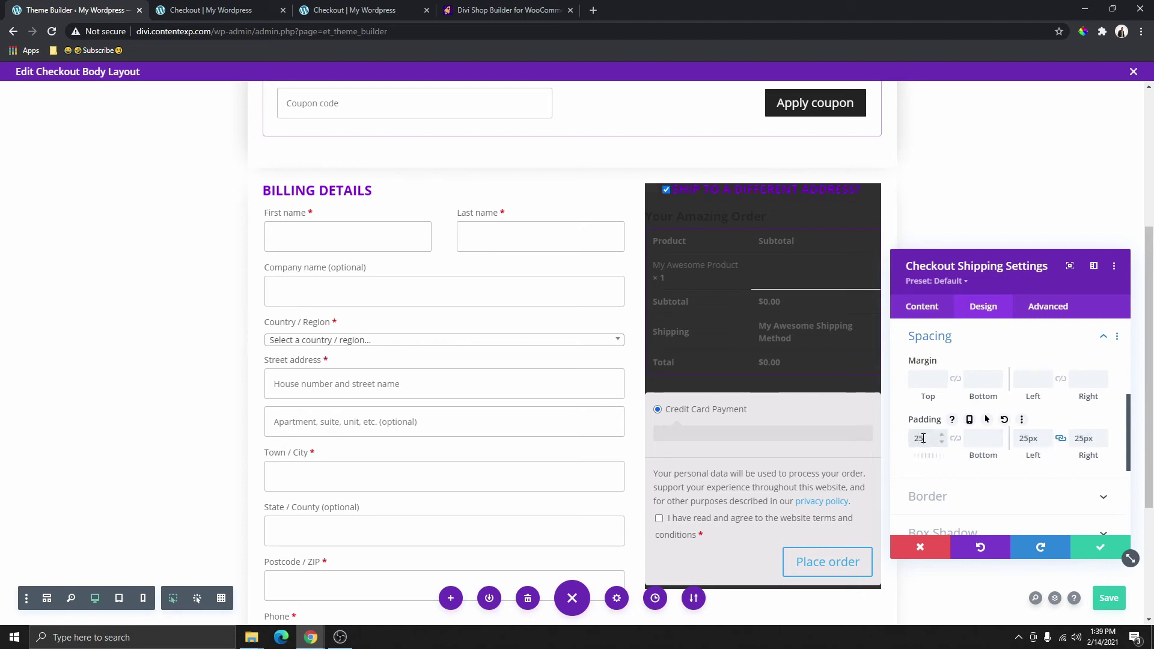
pyautogui.click(956, 439)
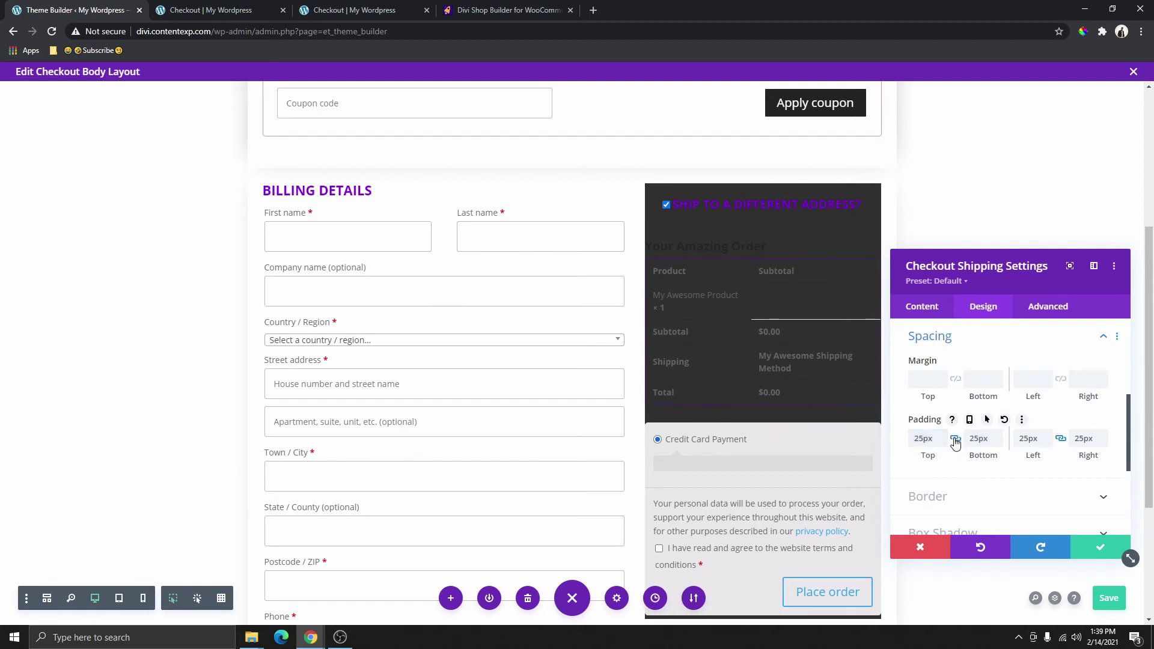
pyautogui.click(1101, 544)
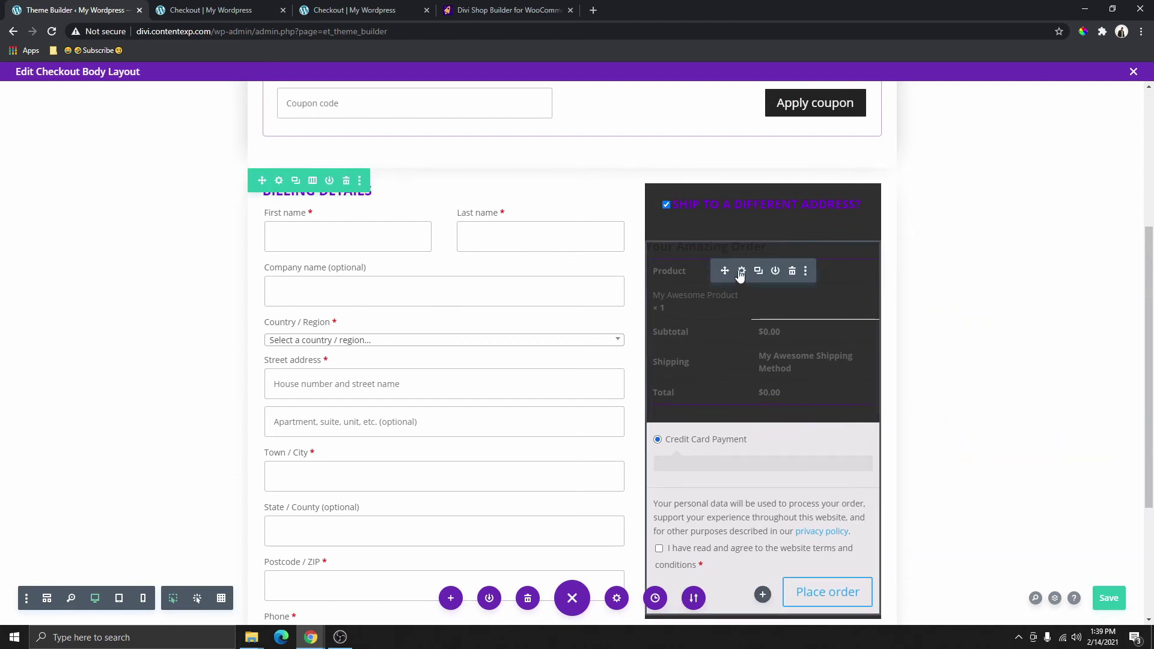
# Step: Set the Checkout Order module's left and right padding to 25px, with both sides linked
pyautogui.click(741, 271)
pyautogui.click(986, 309)
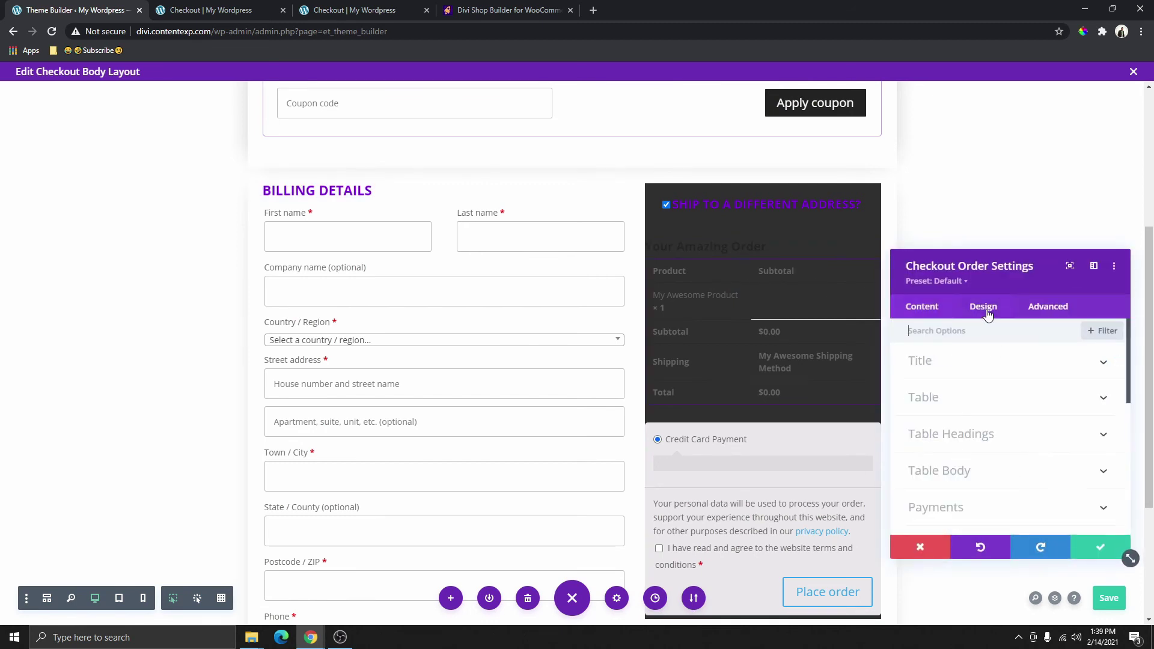
pyautogui.scroll(-4, 976, 453)
pyautogui.click(965, 415)
pyautogui.click(1036, 436)
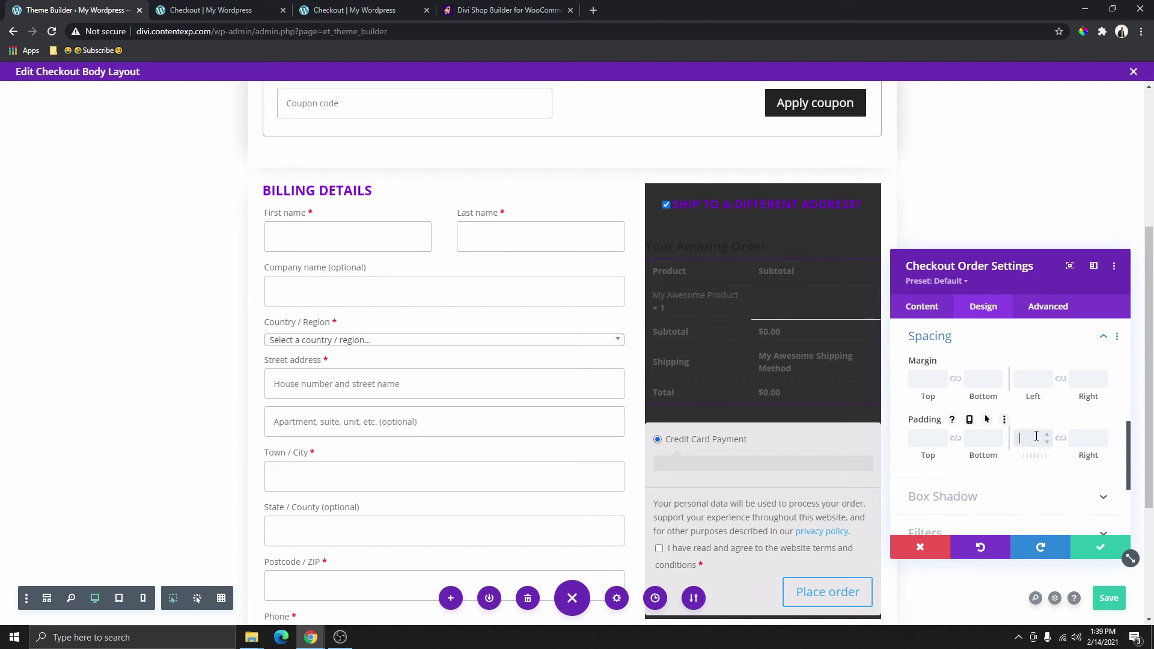
pyautogui.write('25')
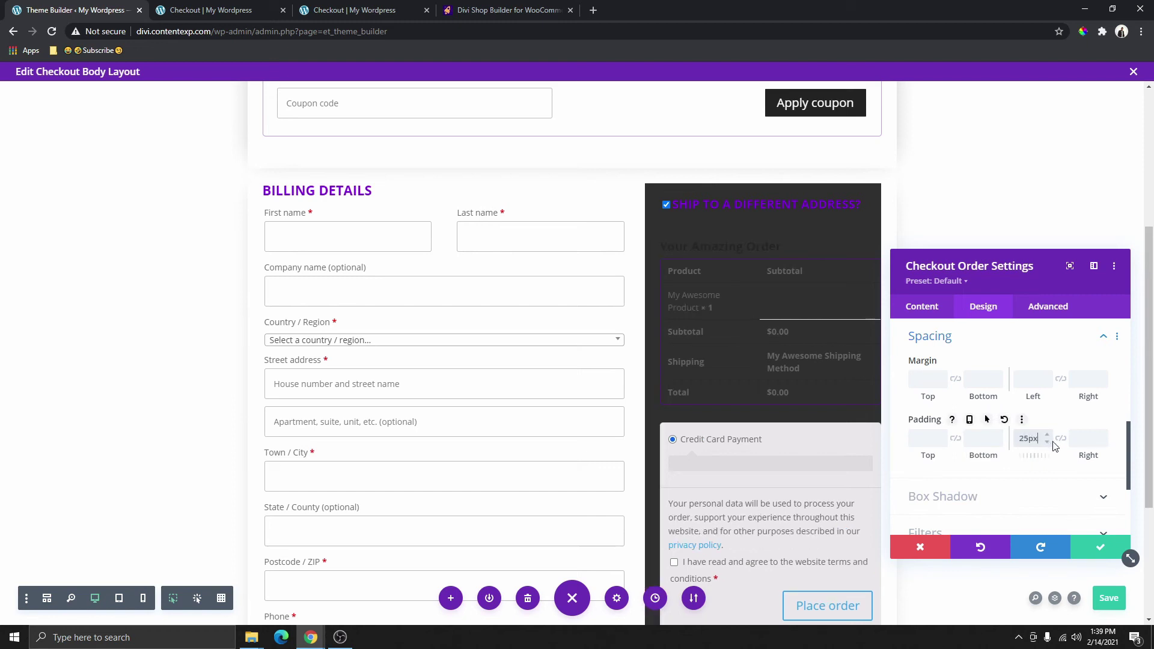
pyautogui.click(1061, 438)
# Step: Set the Checkout Order module's top and bottom padding to 25px and save the module
pyautogui.scroll(-3, 745, 417)
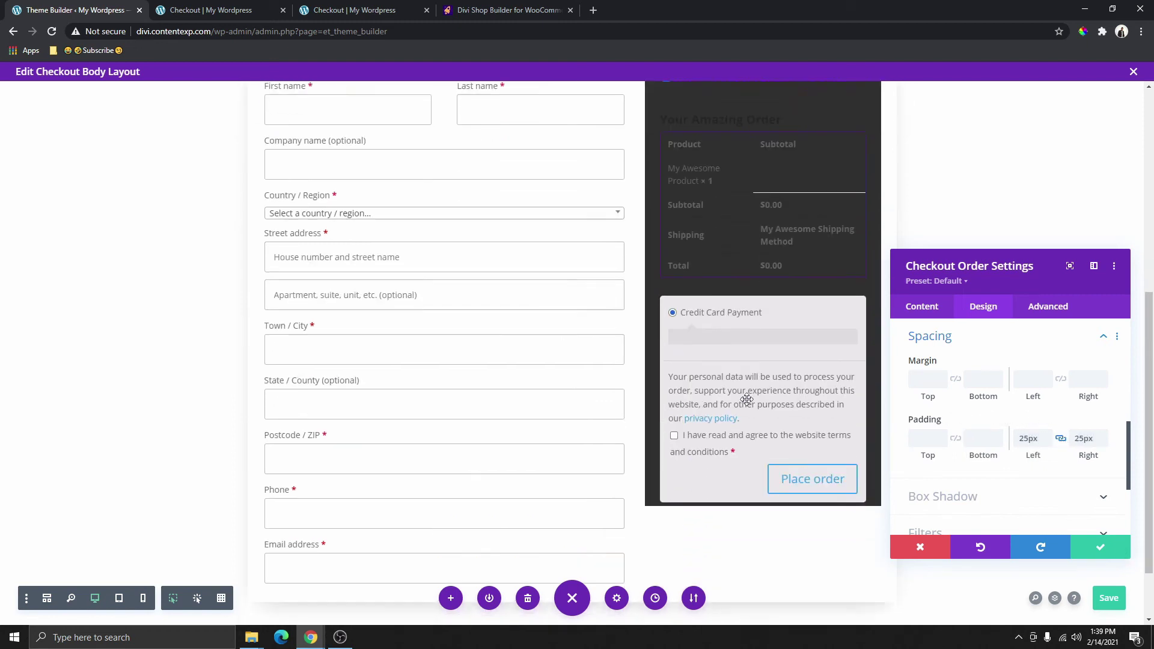
pyautogui.scroll(2, 744, 417)
pyautogui.click(925, 437)
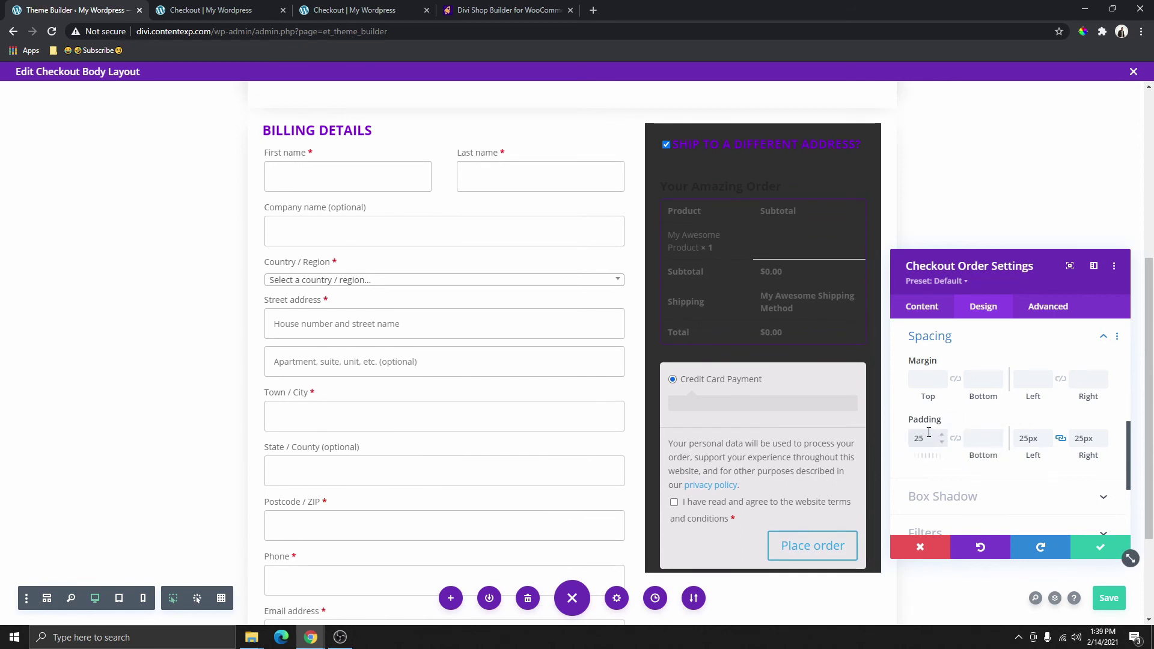
pyautogui.click(955, 438)
pyautogui.scroll(-2, 771, 390)
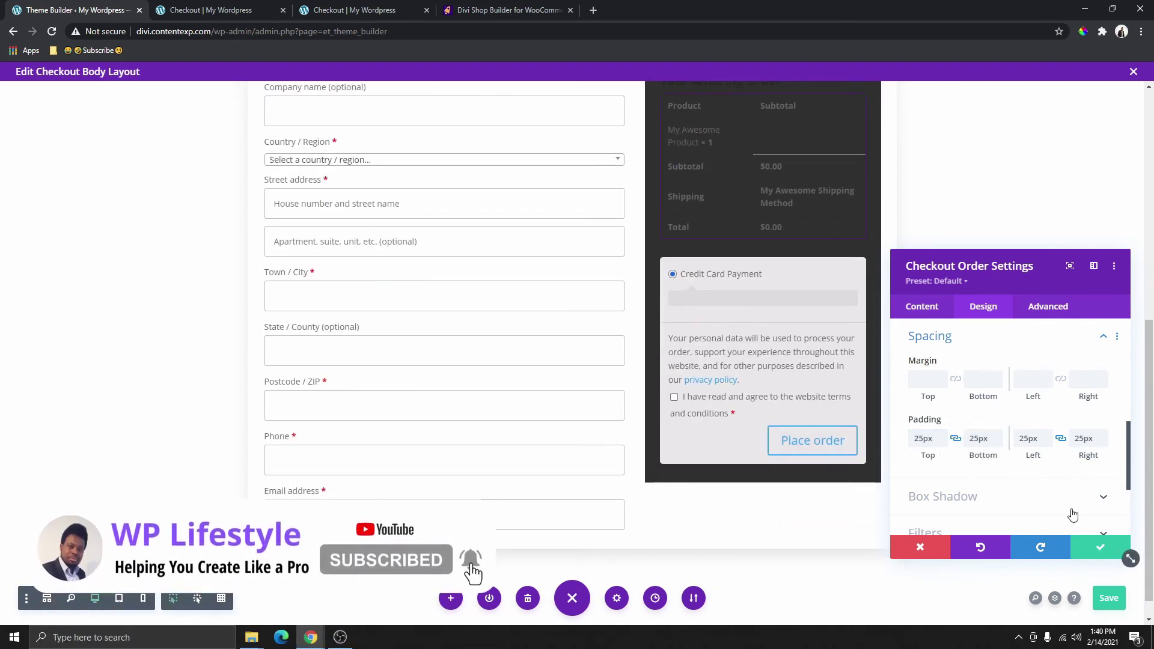
pyautogui.click(1100, 547)
# Step: Change the "Ship to a different address?" heading text in the Checkout Shipping module to white
pyautogui.scroll(5, 787, 341)
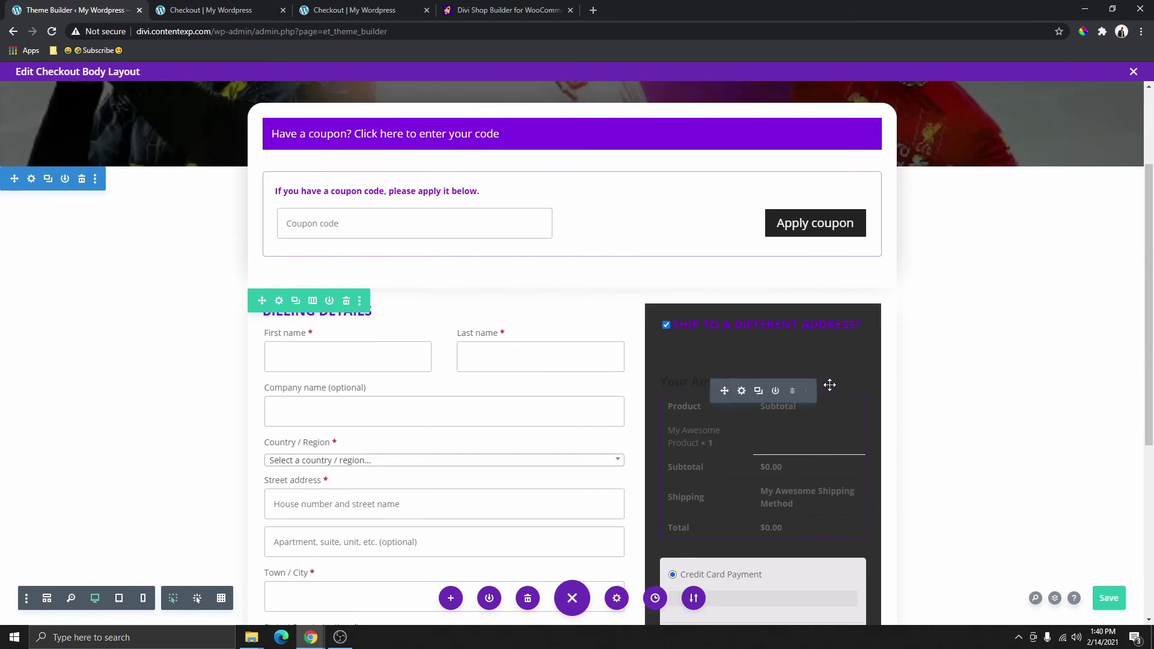
pyautogui.click(686, 334)
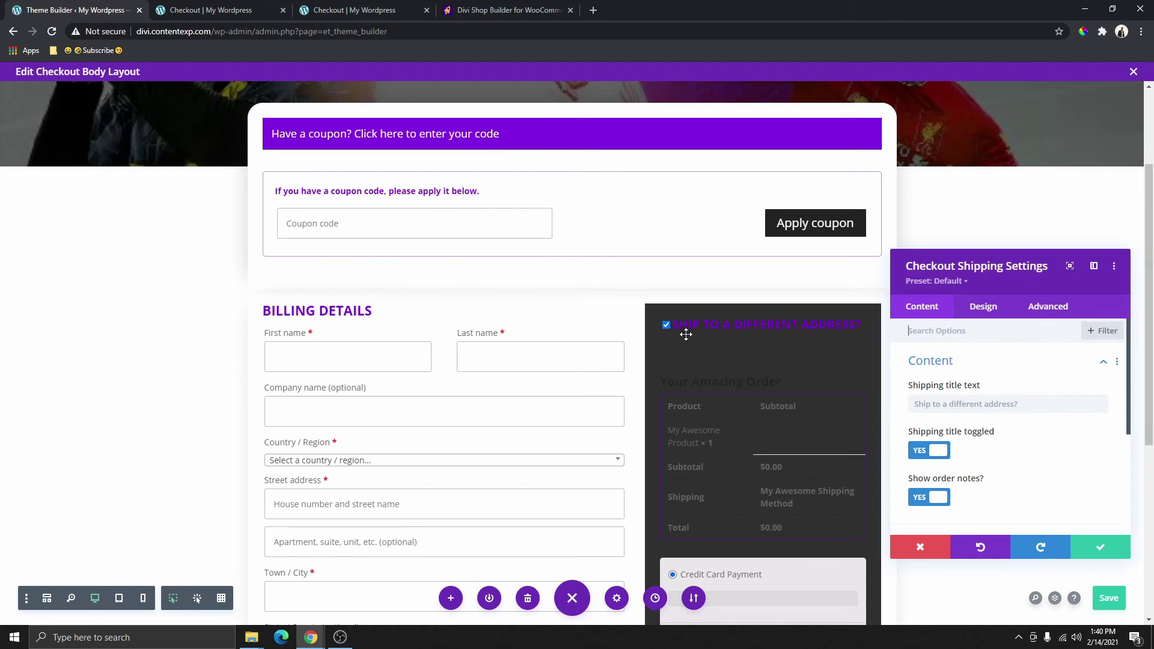
pyautogui.click(983, 306)
# Step: Change the "Your Amazing Order" heading text in the Checkout Order module to white
pyautogui.click(740, 392)
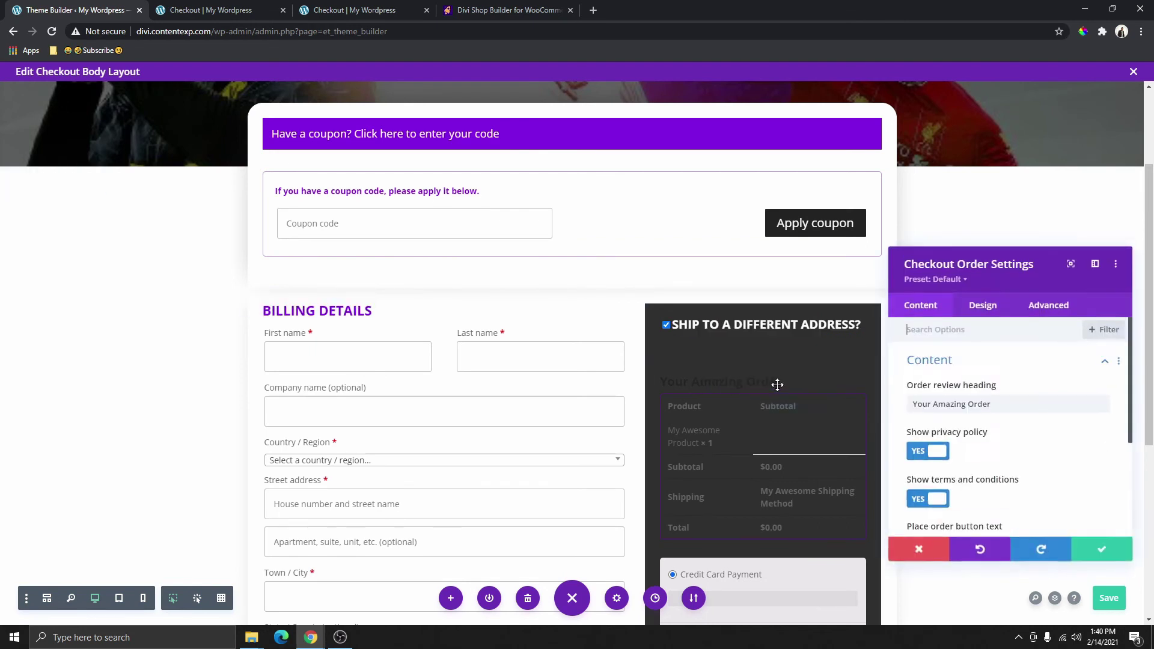
pyautogui.scroll(-2, 1010, 337)
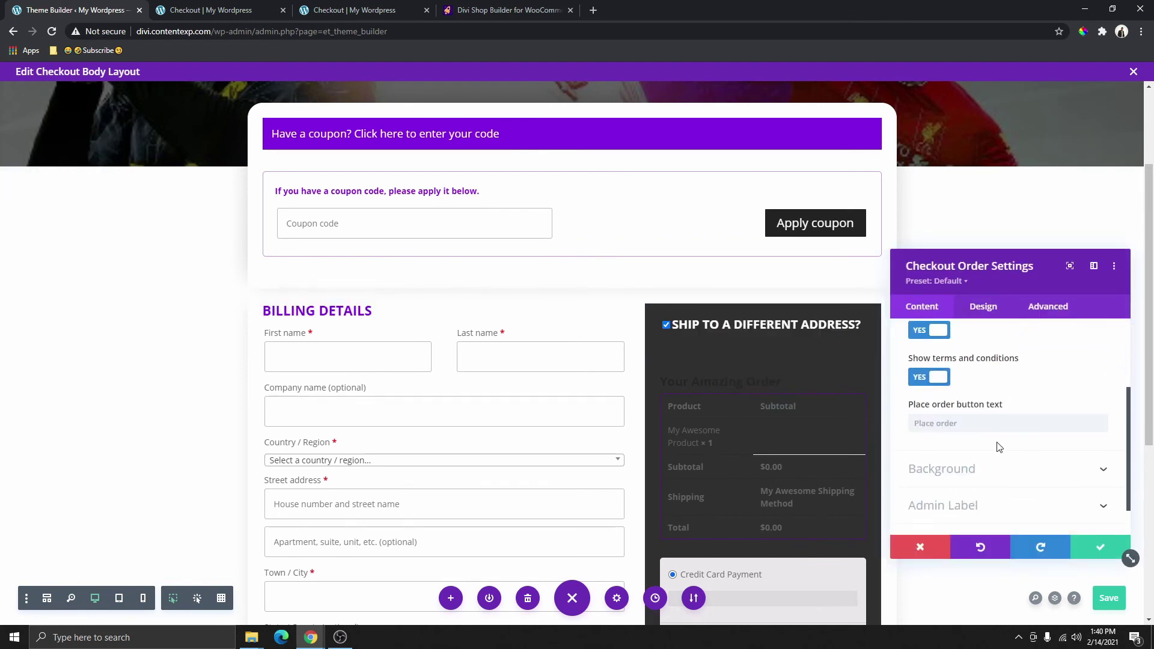
pyautogui.click(983, 307)
pyautogui.click(962, 364)
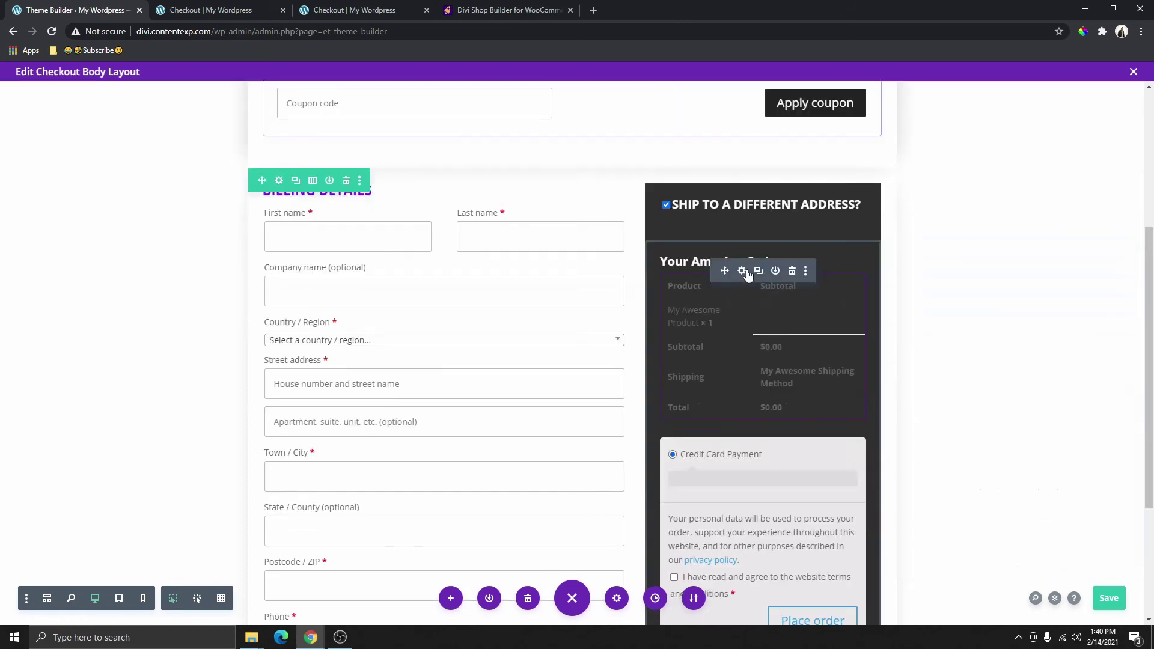
# Step: Set the border color of the product table in the Checkout Order module to white
pyautogui.click(745, 273)
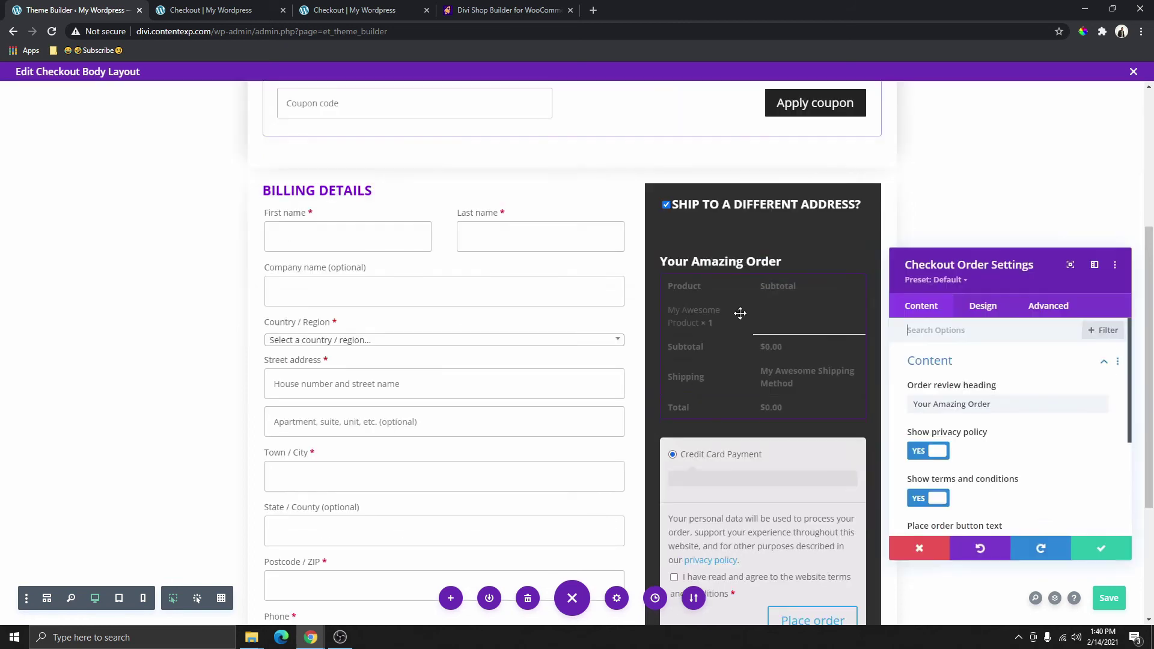
pyautogui.click(985, 307)
pyautogui.click(1031, 470)
pyautogui.click(969, 486)
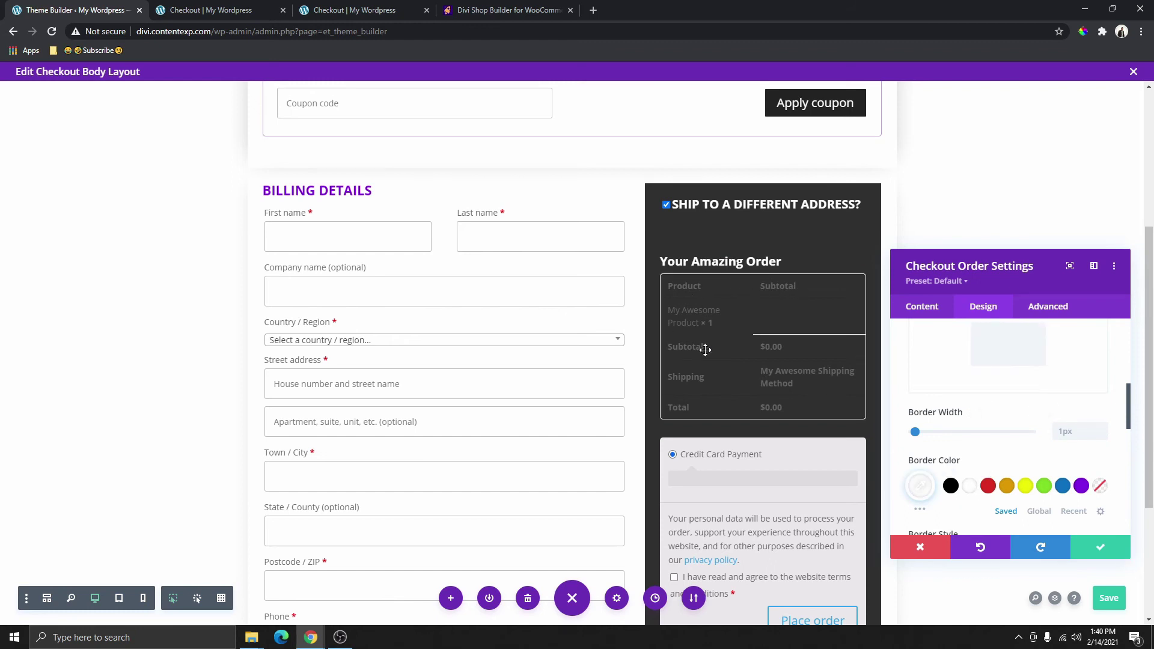
# Step: Set the Table Headings text color in the Checkout Order module to white
pyautogui.scroll(-2, 1020, 417)
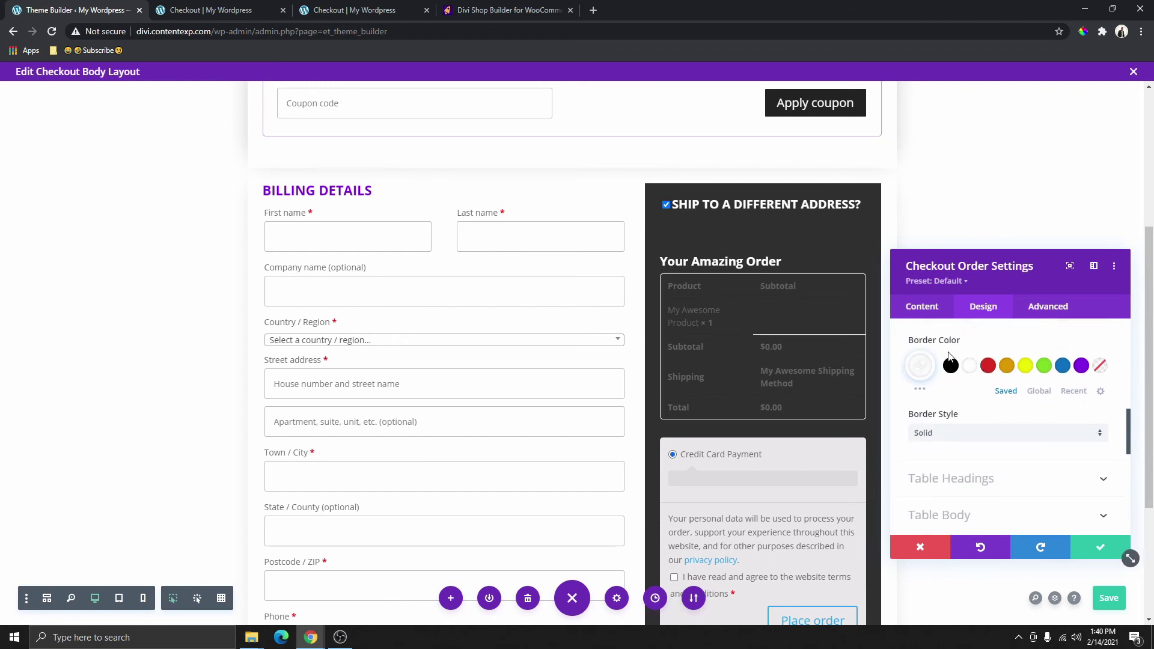
pyautogui.scroll(1, 1020, 416)
pyautogui.scroll(-3, 992, 427)
pyautogui.click(981, 422)
pyautogui.scroll(-5, 981, 431)
pyautogui.scroll(-2, 987, 436)
pyautogui.click(969, 411)
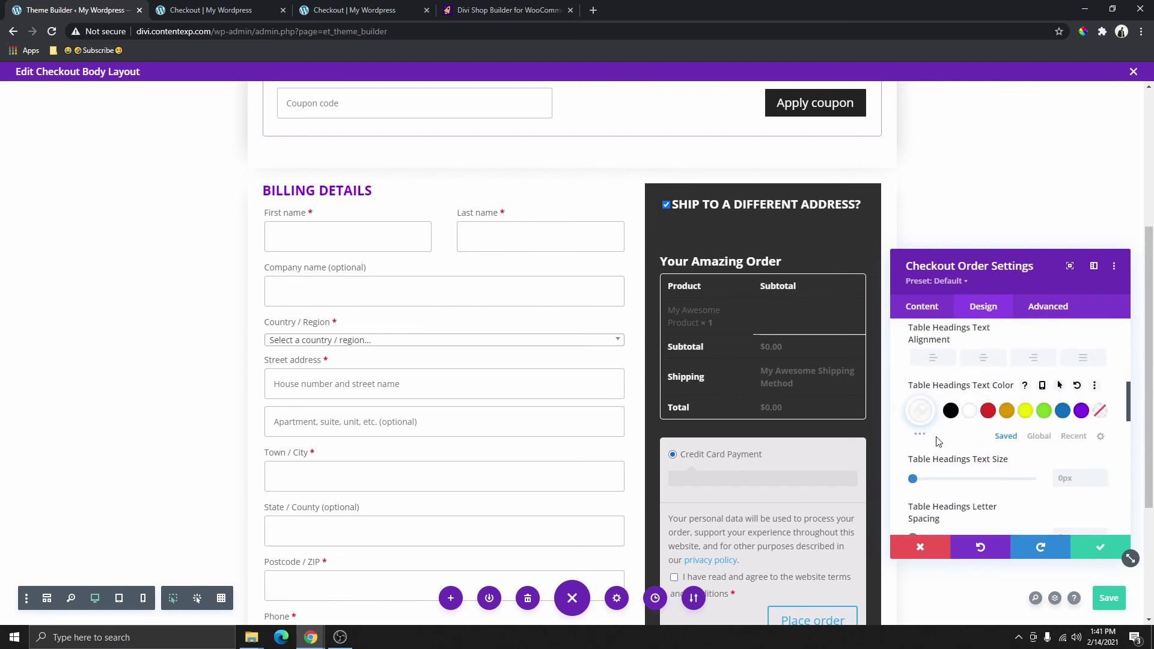
# Step: Lower the opacity of the white Table Headings text color to 0.68
pyautogui.click(919, 410)
pyautogui.moveTo(1093, 414); pyautogui.dragTo(1094, 445)
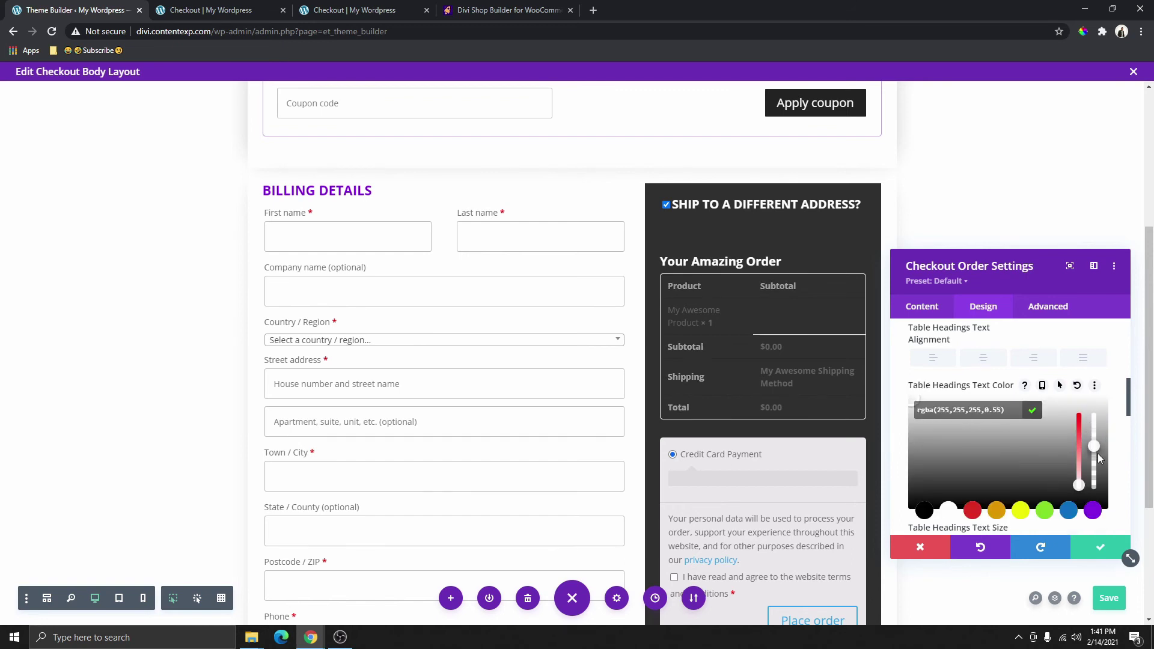
pyautogui.moveTo(1098, 456); pyautogui.dragTo(1097, 452)
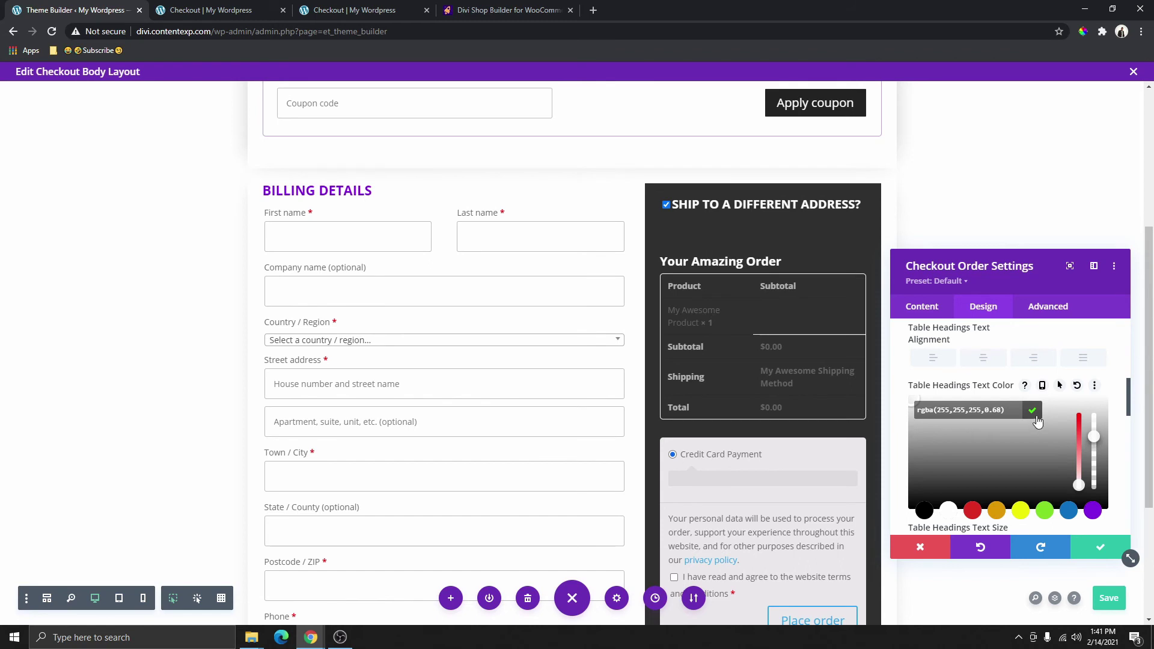
pyautogui.click(1035, 417)
# Step: Set the Table Body text color in the Checkout Order module to white with 0.5 opacity
pyautogui.scroll(-1, 837, 322)
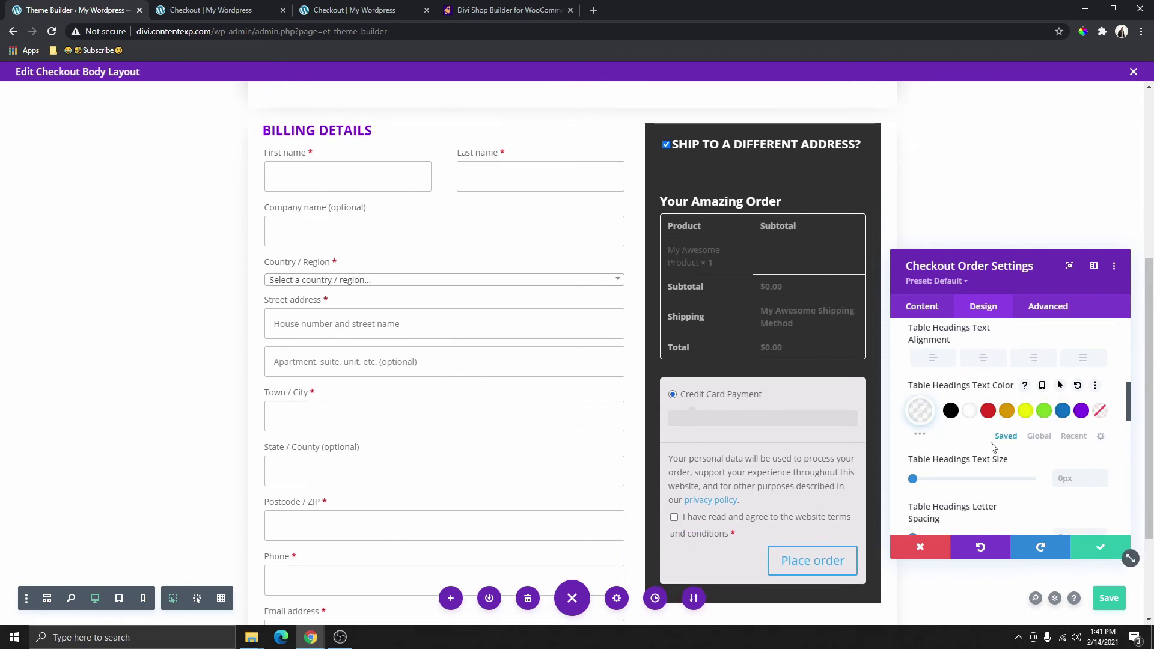
pyautogui.scroll(-2, 992, 448)
pyautogui.scroll(-3, 980, 431)
pyautogui.scroll(-1, 973, 434)
pyautogui.click(958, 394)
pyautogui.scroll(-5, 1013, 433)
pyautogui.click(971, 390)
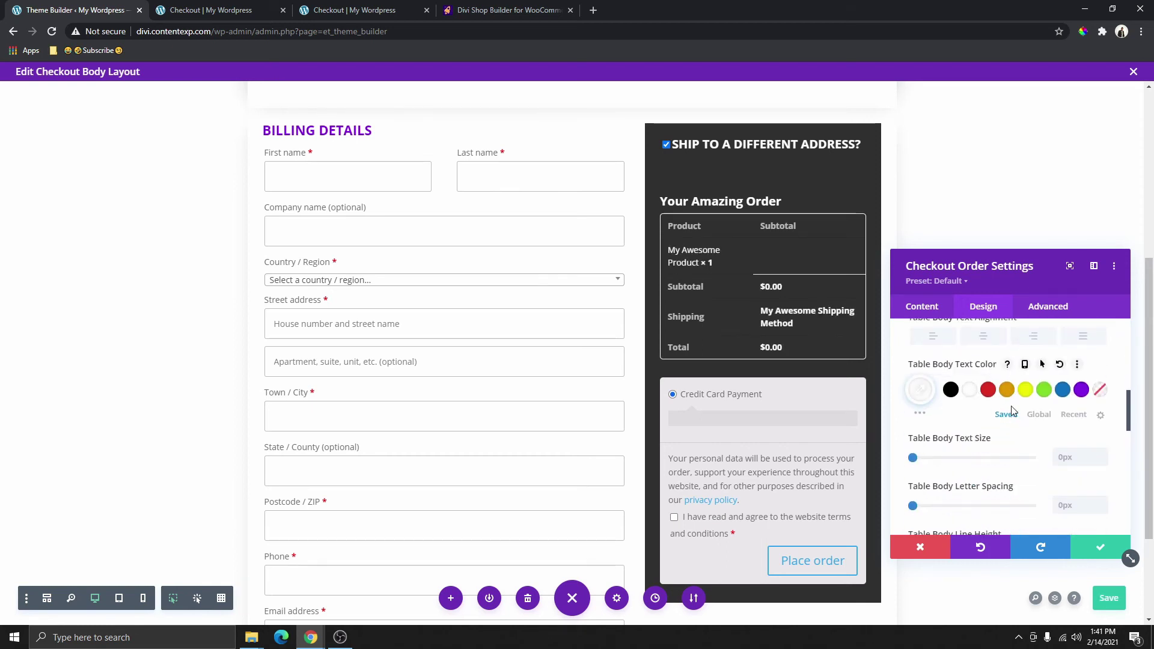
pyautogui.click(920, 390)
pyautogui.moveTo(1093, 394); pyautogui.dragTo(1102, 443)
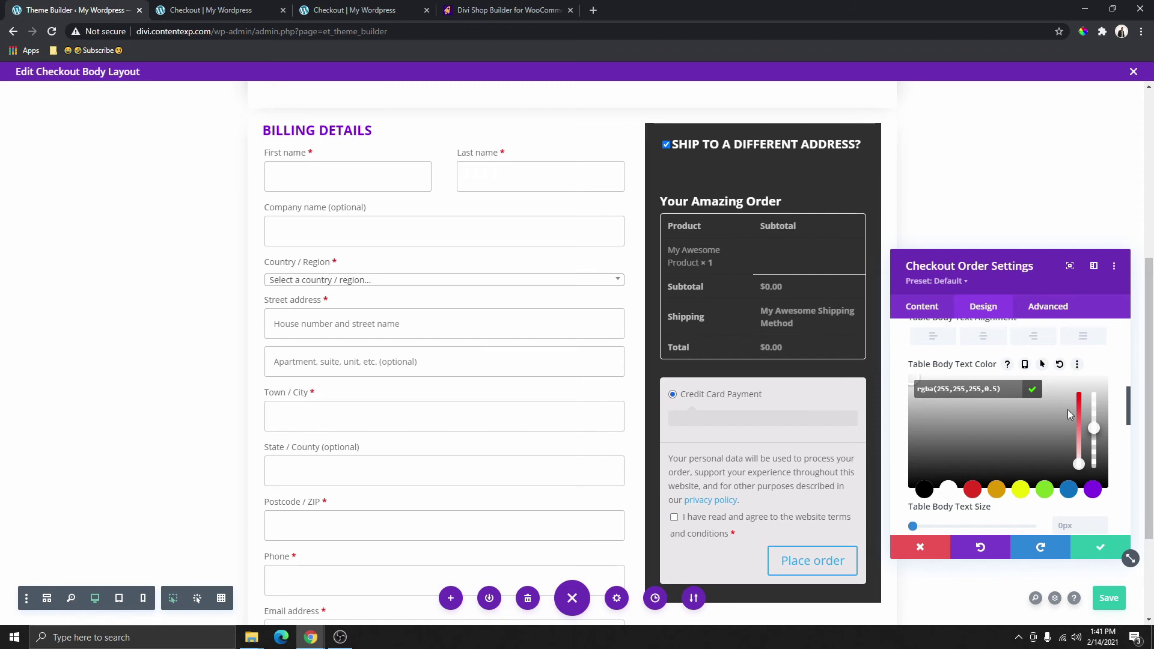
# Step: Set the Payments Background in the Checkout Order module to a semi-transparent black
pyautogui.scroll(-5, 1082, 513)
pyautogui.scroll(3, 757, 322)
pyautogui.scroll(-5, 757, 322)
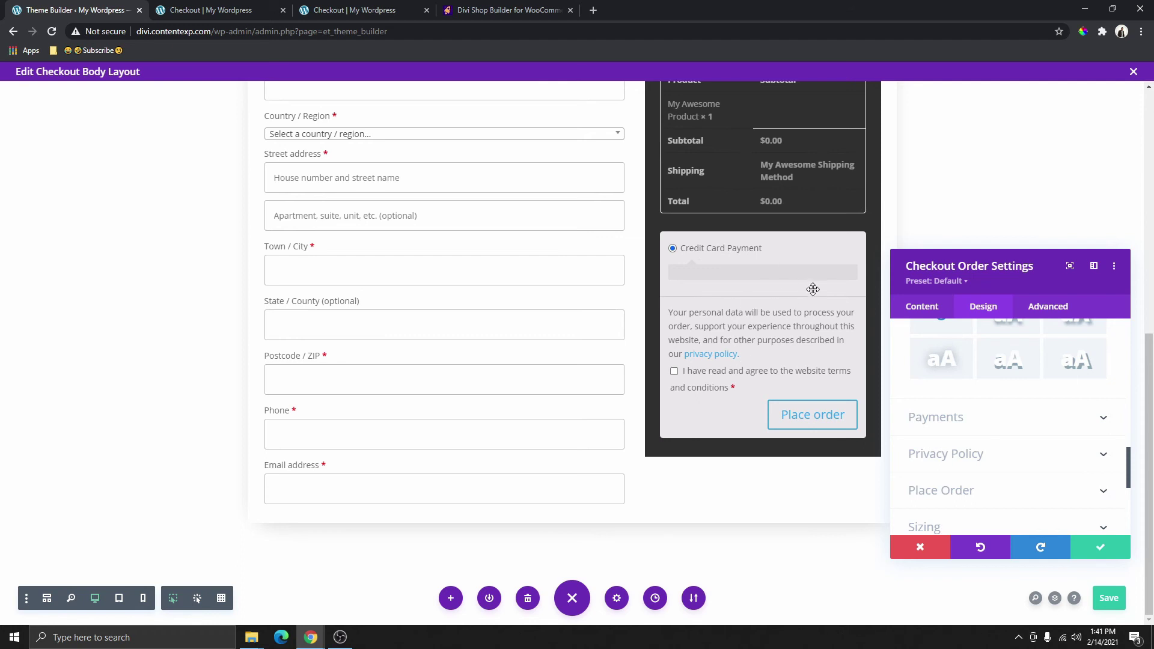
pyautogui.click(963, 419)
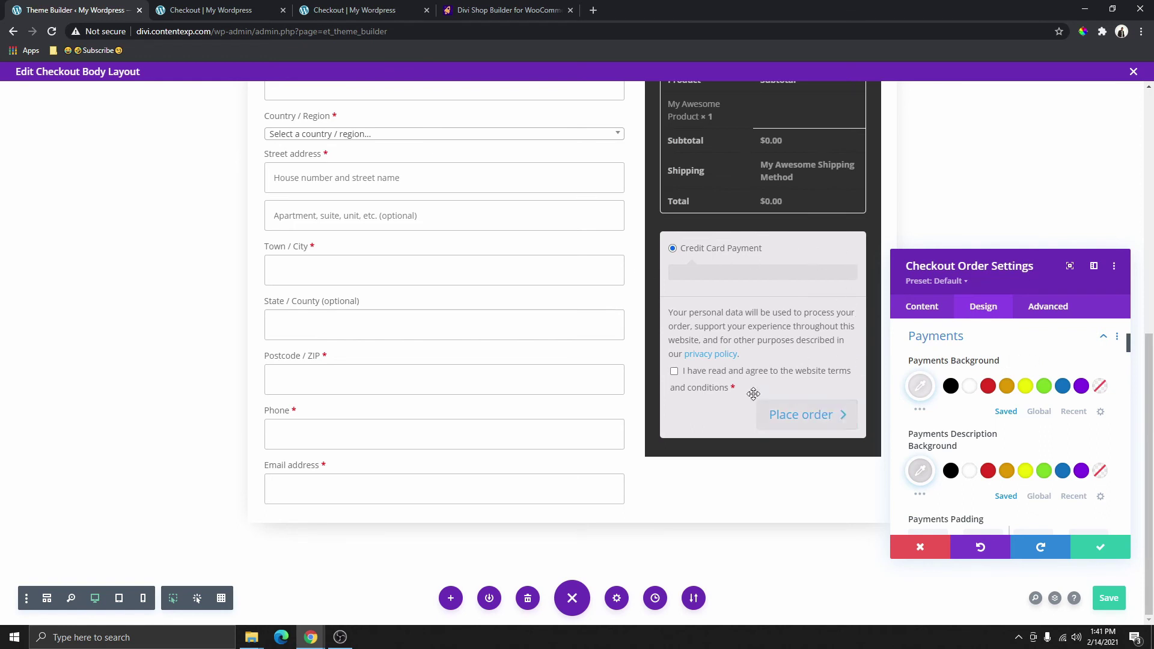
pyautogui.click(1081, 386)
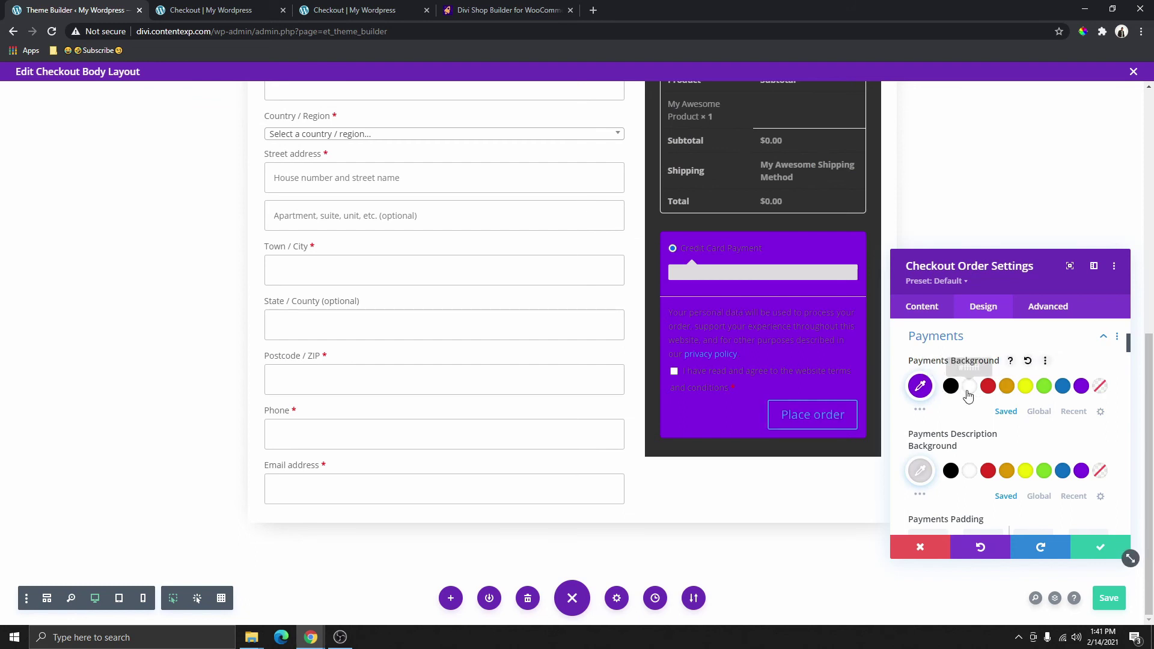
pyautogui.click(951, 386)
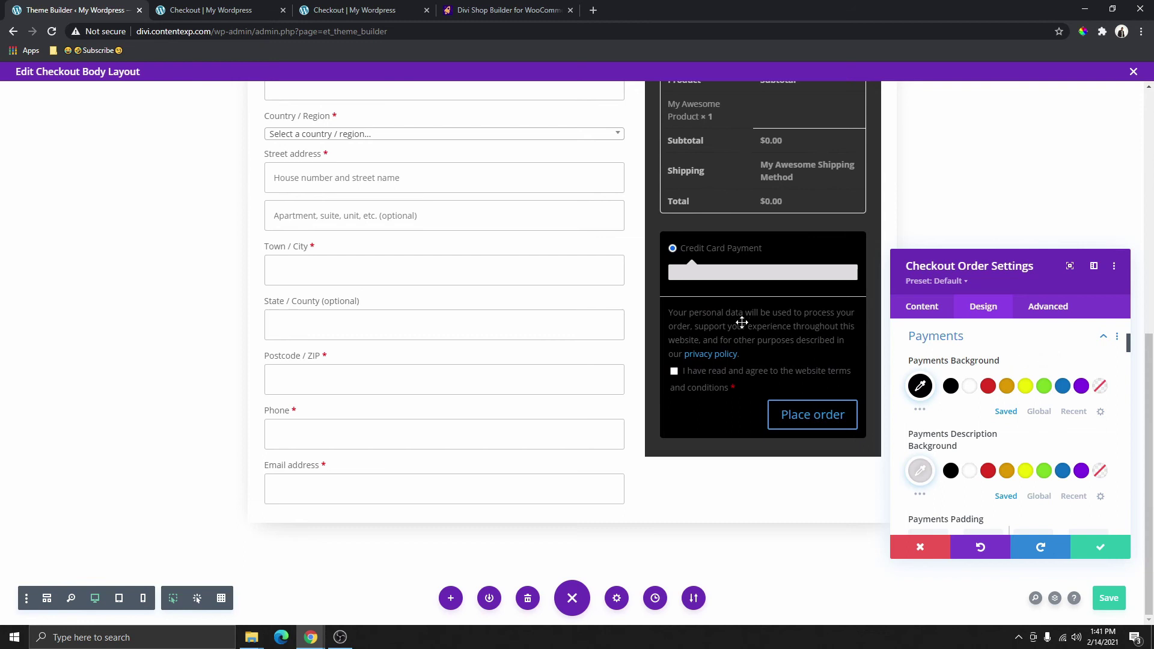
pyautogui.click(922, 387)
pyautogui.moveTo(1094, 389); pyautogui.dragTo(1102, 443)
pyautogui.click(1033, 387)
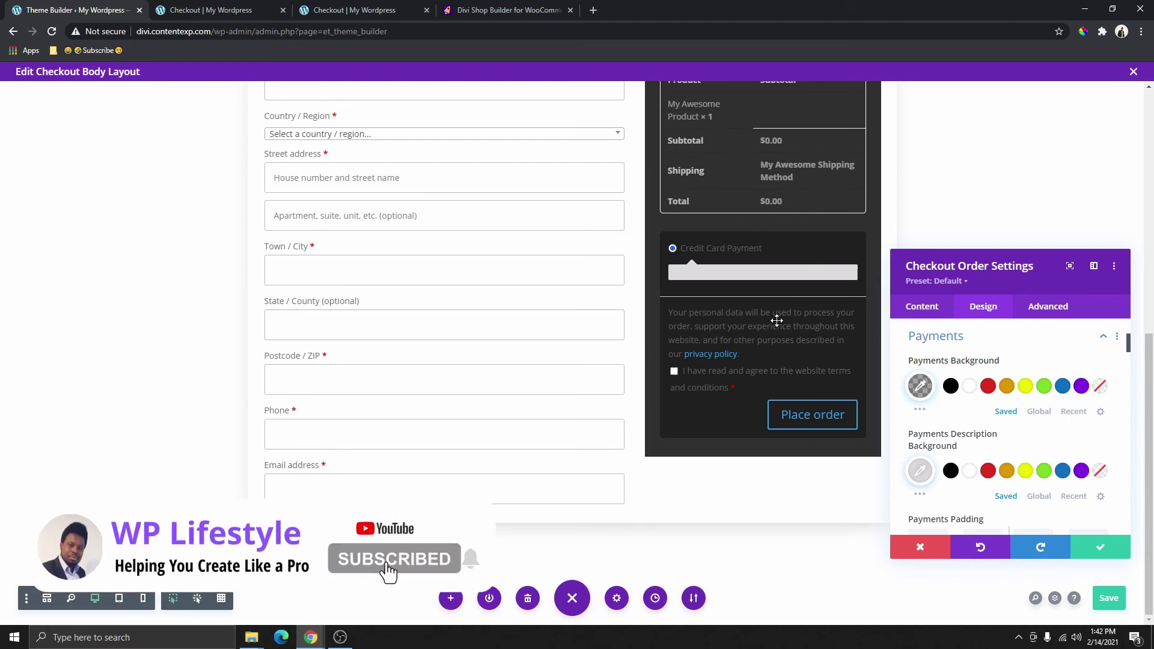
# Step: Enable custom styles for the Place Order button and set its text color to purple (#8300e9)
pyautogui.scroll(-1, 1034, 395)
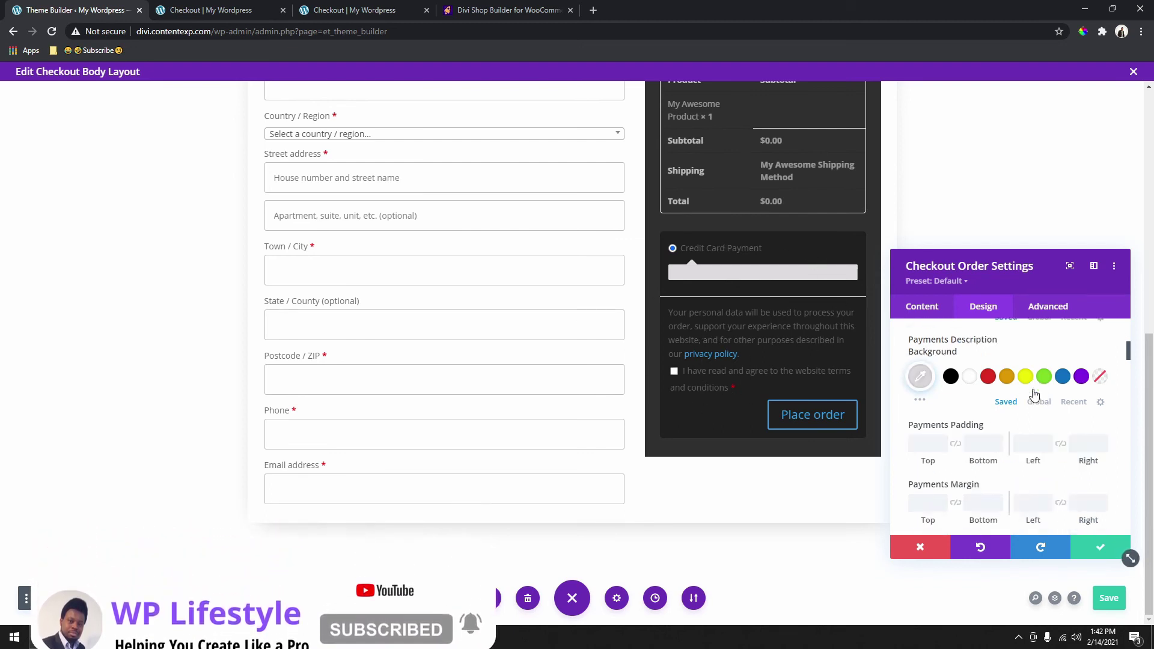
pyautogui.scroll(-3, 1034, 395)
pyautogui.scroll(3, 1034, 395)
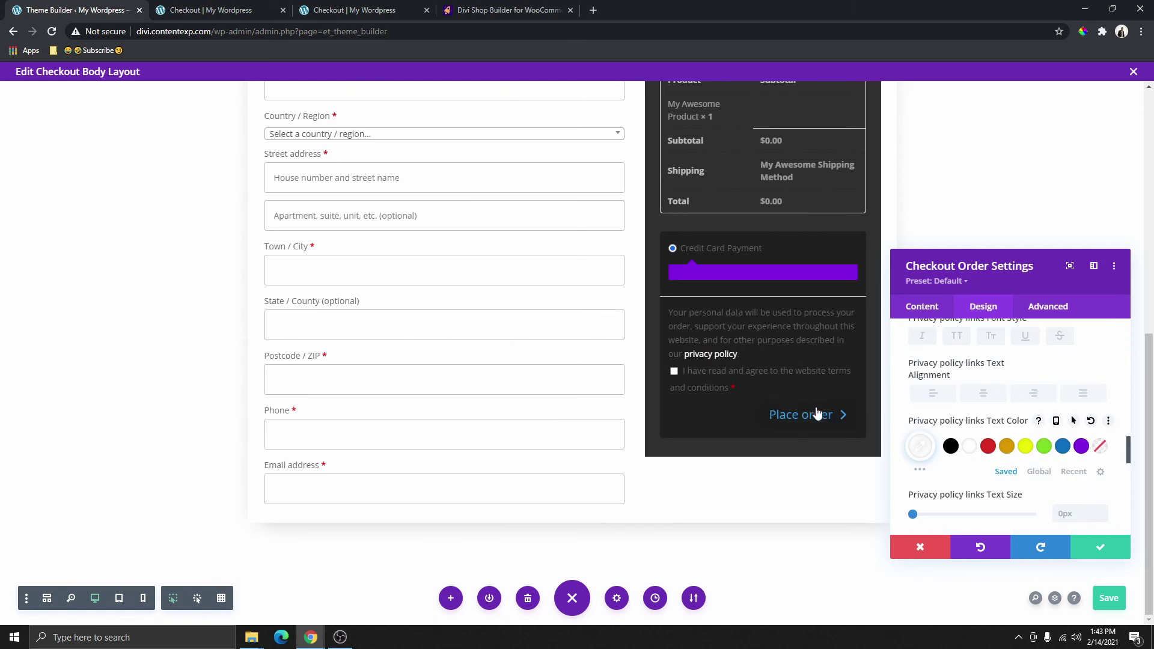
pyautogui.scroll(-4, 1002, 385)
pyautogui.scroll(-6, 999, 404)
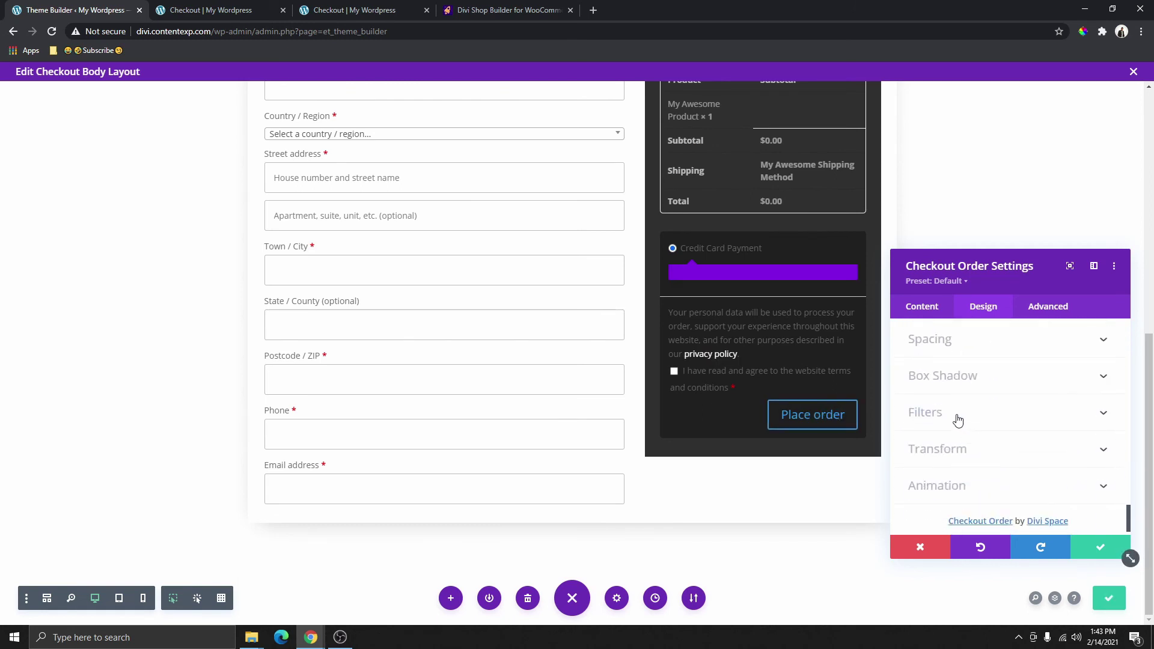
pyautogui.scroll(1, 962, 415)
pyautogui.scroll(2, 932, 369)
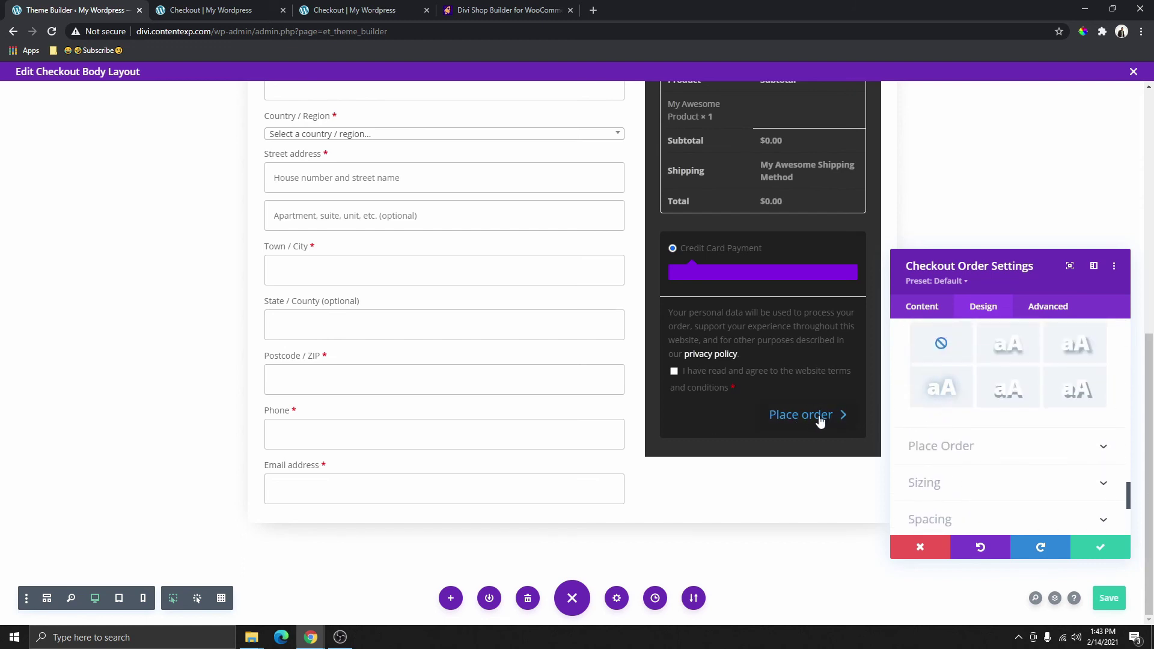
pyautogui.scroll(-4, 973, 443)
pyautogui.scroll(3, 974, 443)
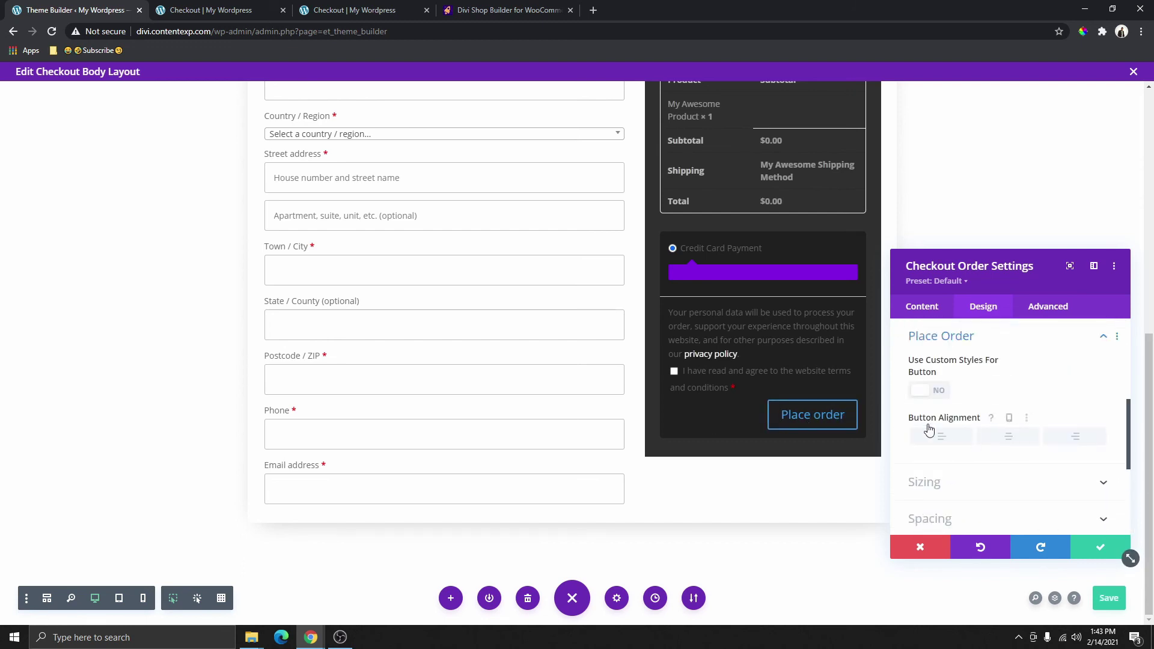
pyautogui.click(937, 394)
pyautogui.scroll(-2, 998, 397)
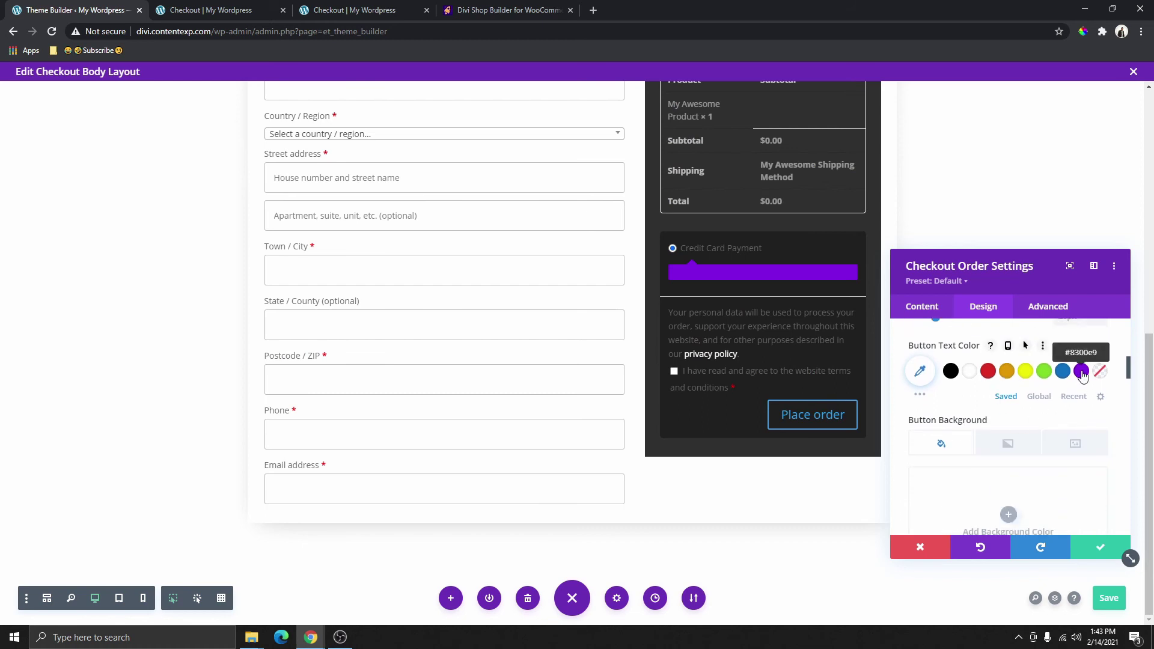
pyautogui.click(1081, 372)
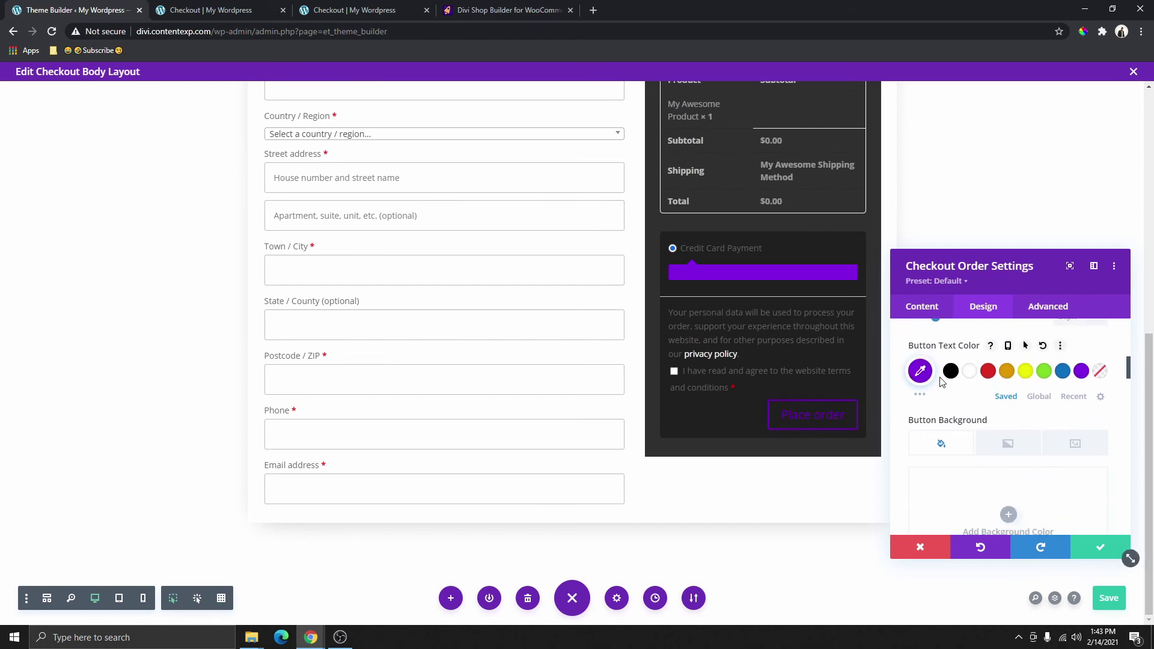
# Step: Compare the payment box and Place order button on the two open Checkout pages, and return to the Theme Builder
pyautogui.click(196, 12)
pyautogui.scroll(-6, 639, 389)
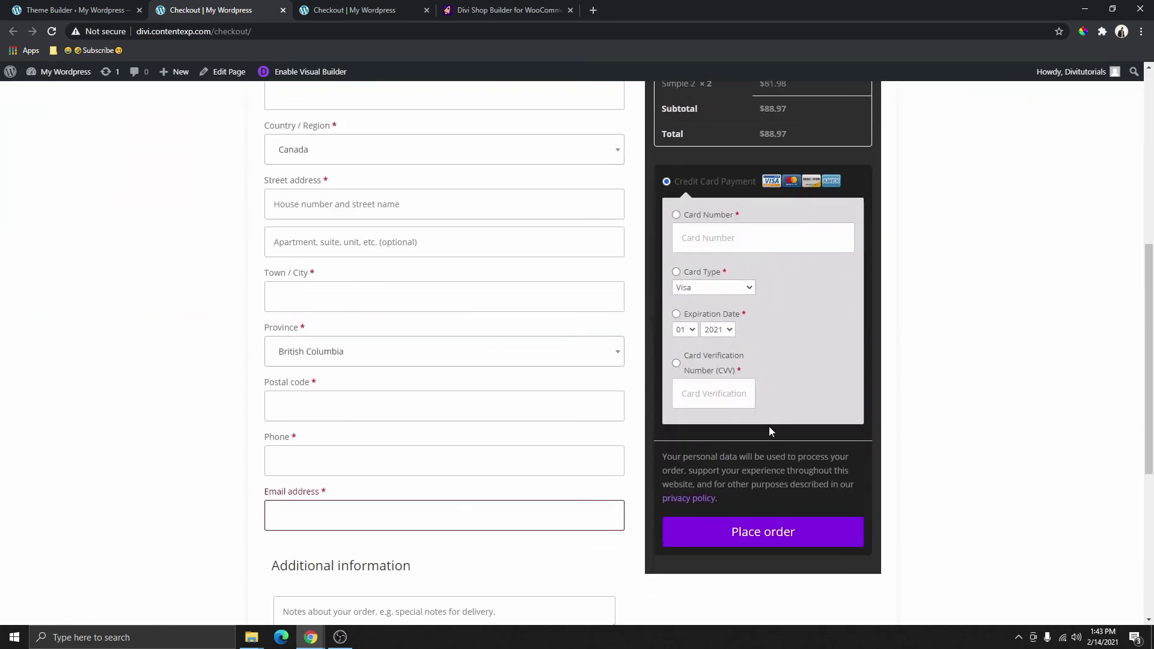
pyautogui.scroll(1, 774, 533)
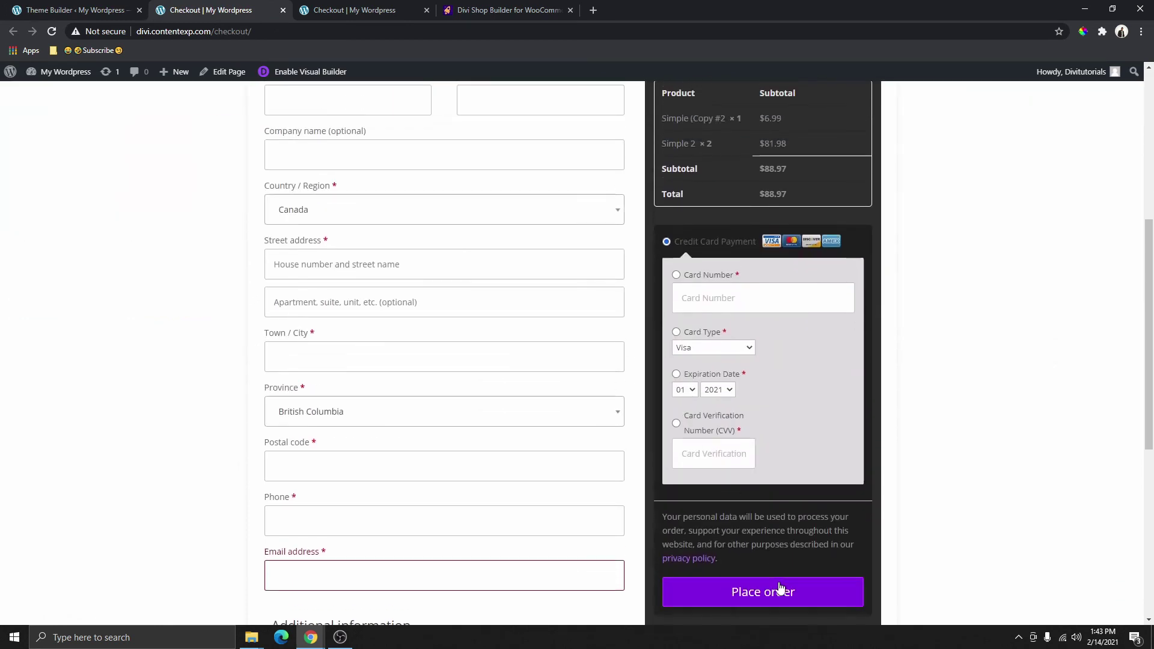
pyautogui.scroll(5, 409, 95)
pyautogui.click(361, 10)
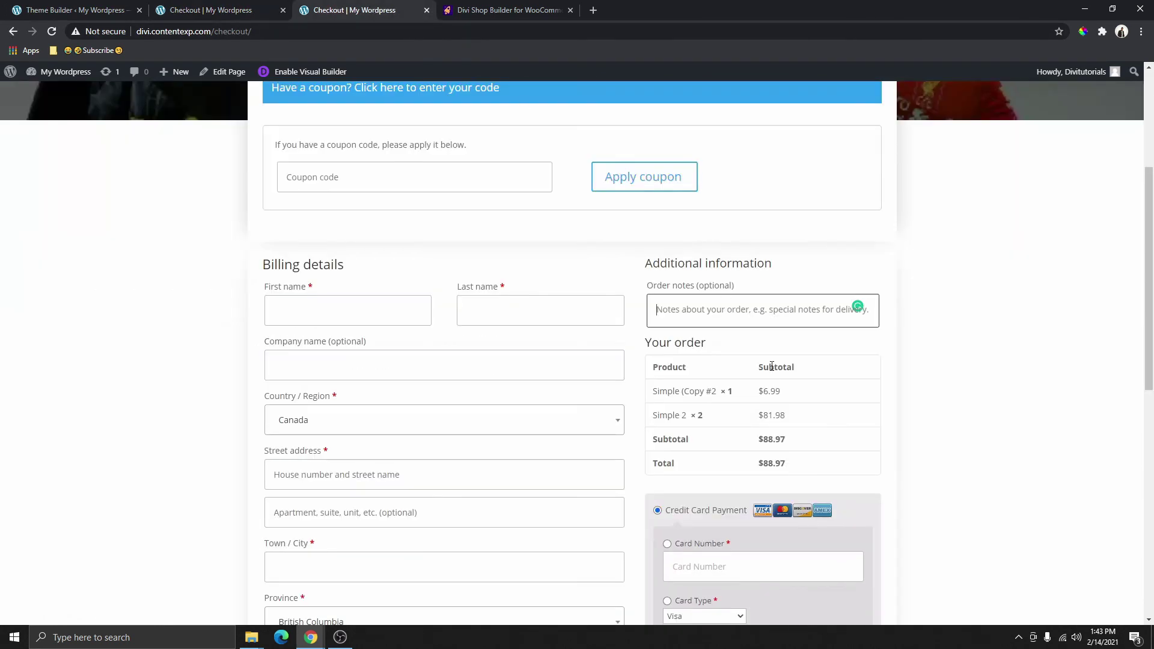
pyautogui.click(141, 4)
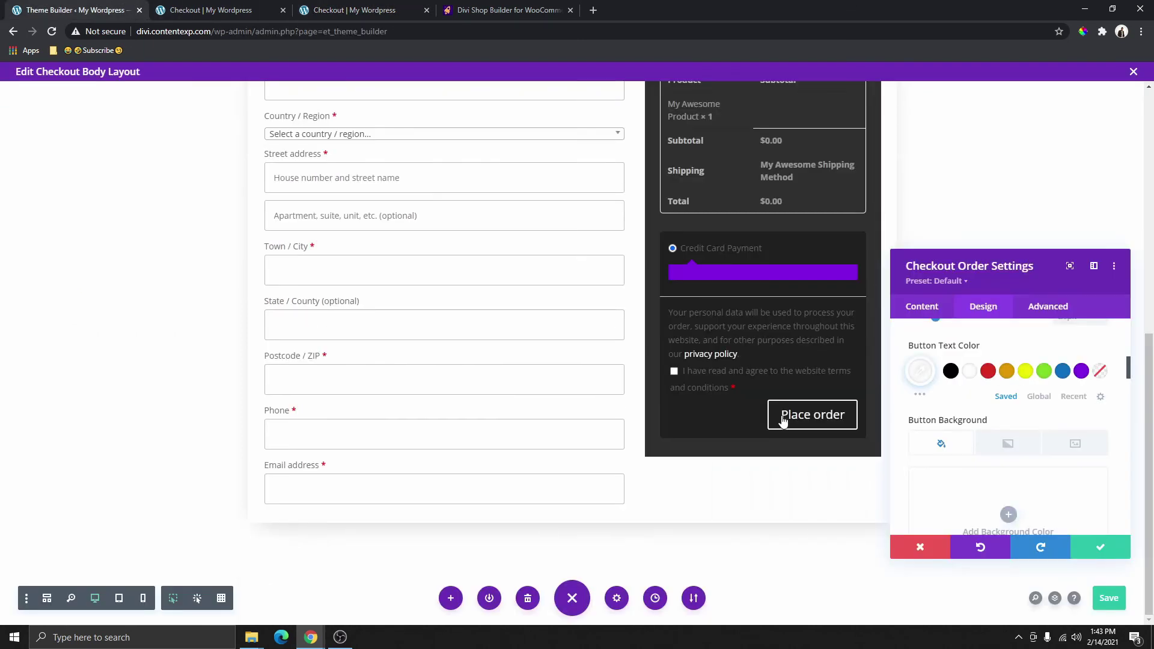
# Step: Give the Place Order button a purple background and white (#ffffff) text
pyautogui.click(1081, 371)
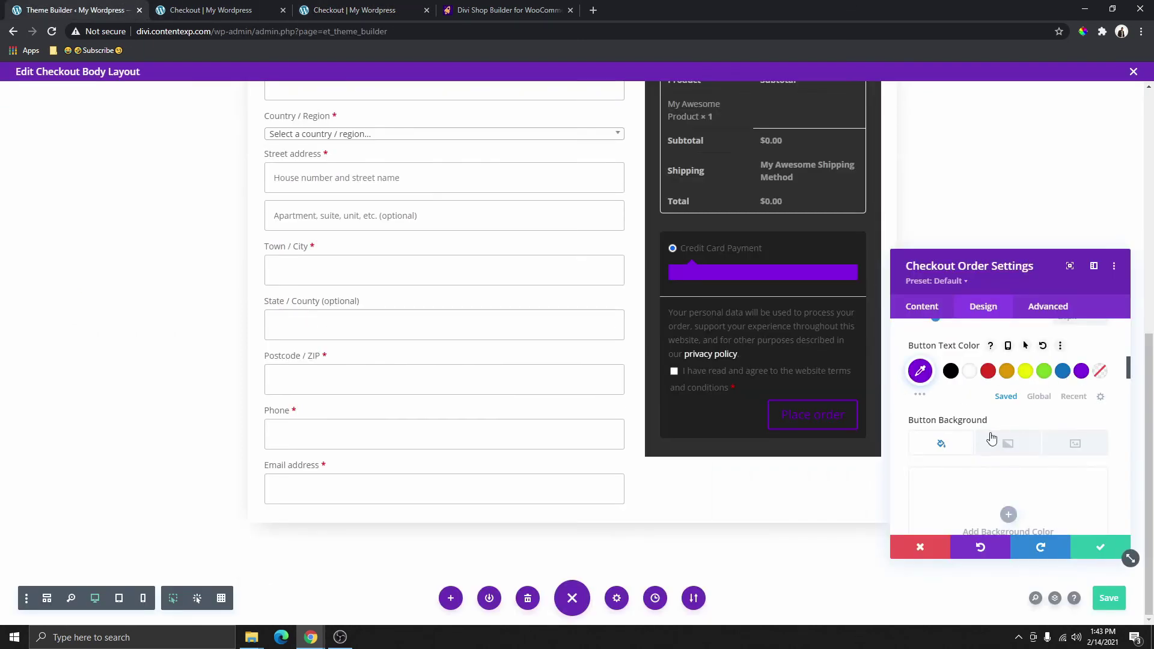
pyautogui.scroll(-2, 1010, 479)
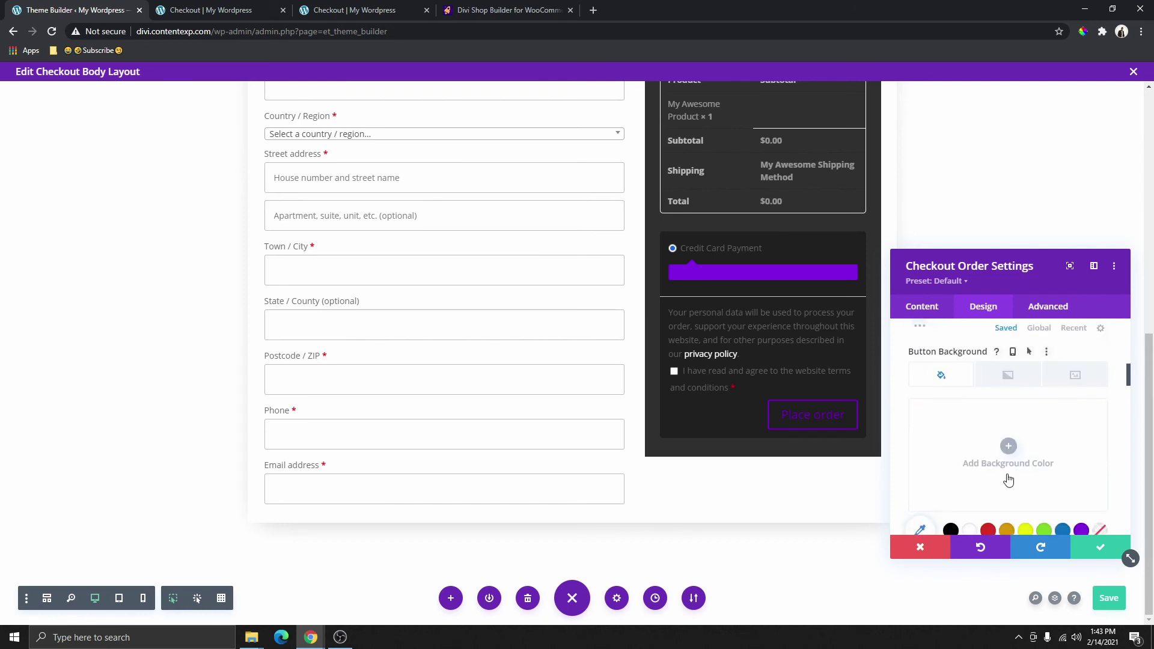
pyautogui.click(1076, 481)
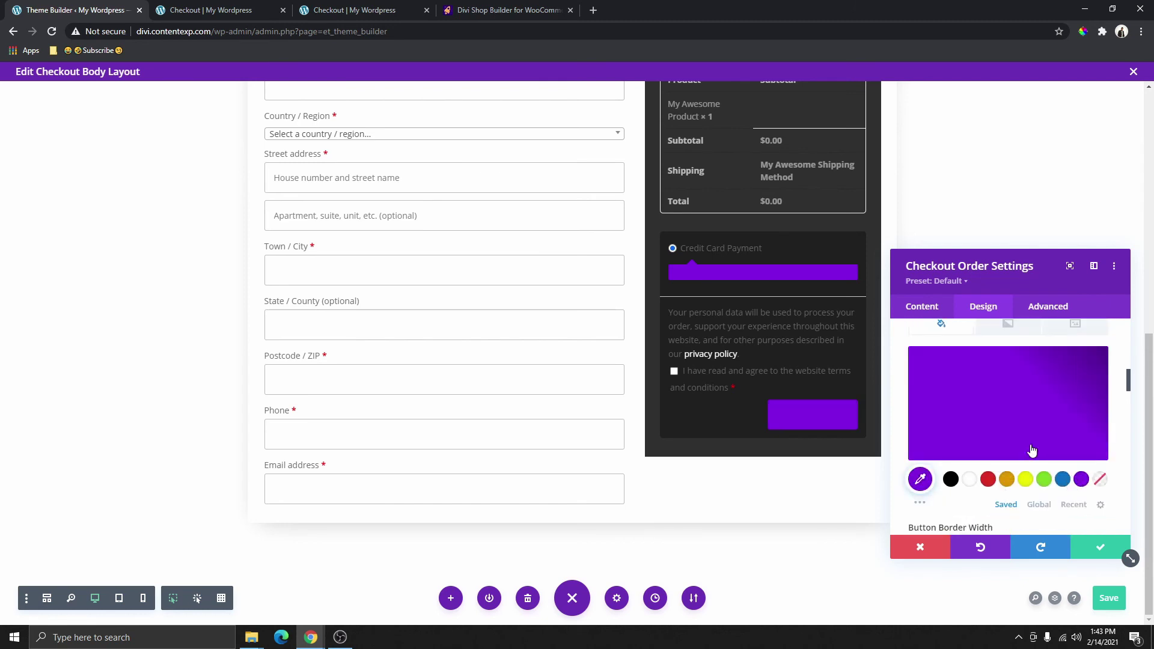
pyautogui.scroll(3, 1032, 450)
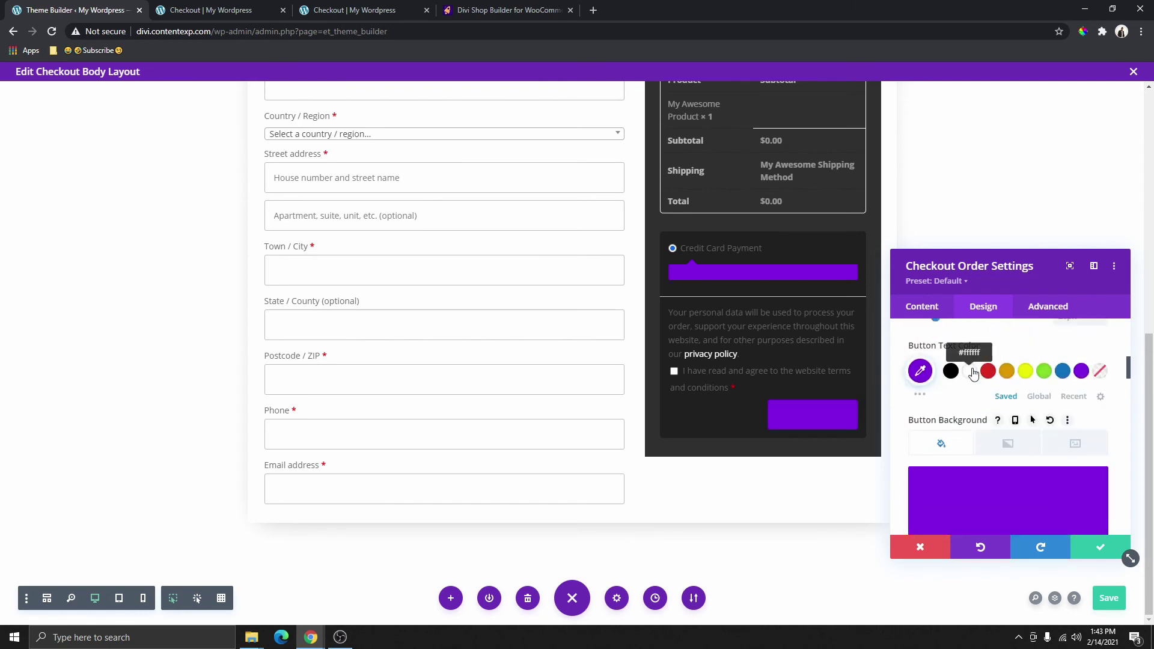
pyautogui.click(970, 371)
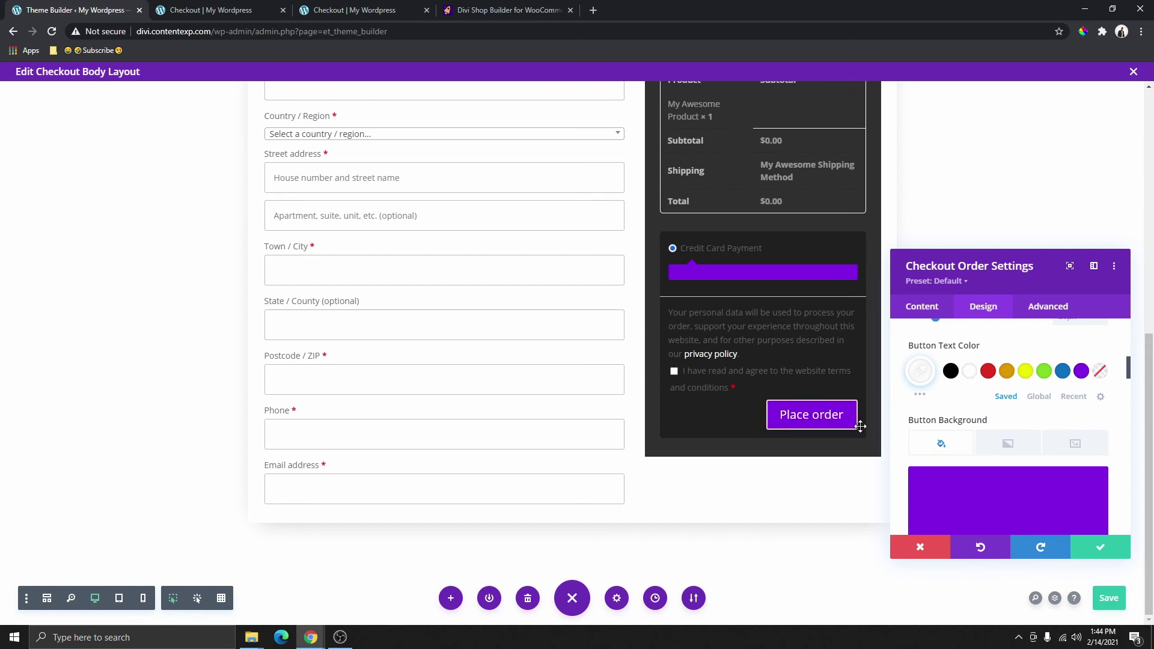
# Step: Make the Place Order button's border color transparent in the Checkout Order module
pyautogui.scroll(-1, 992, 455)
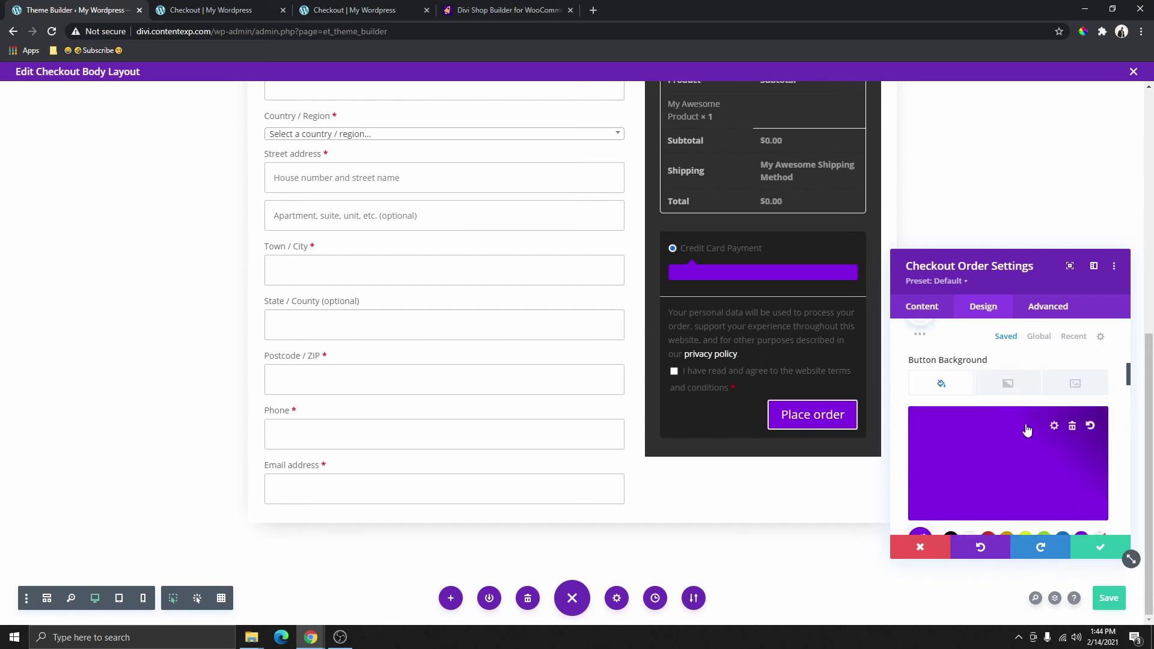
pyautogui.scroll(-4, 1022, 429)
pyautogui.scroll(-1, 1016, 439)
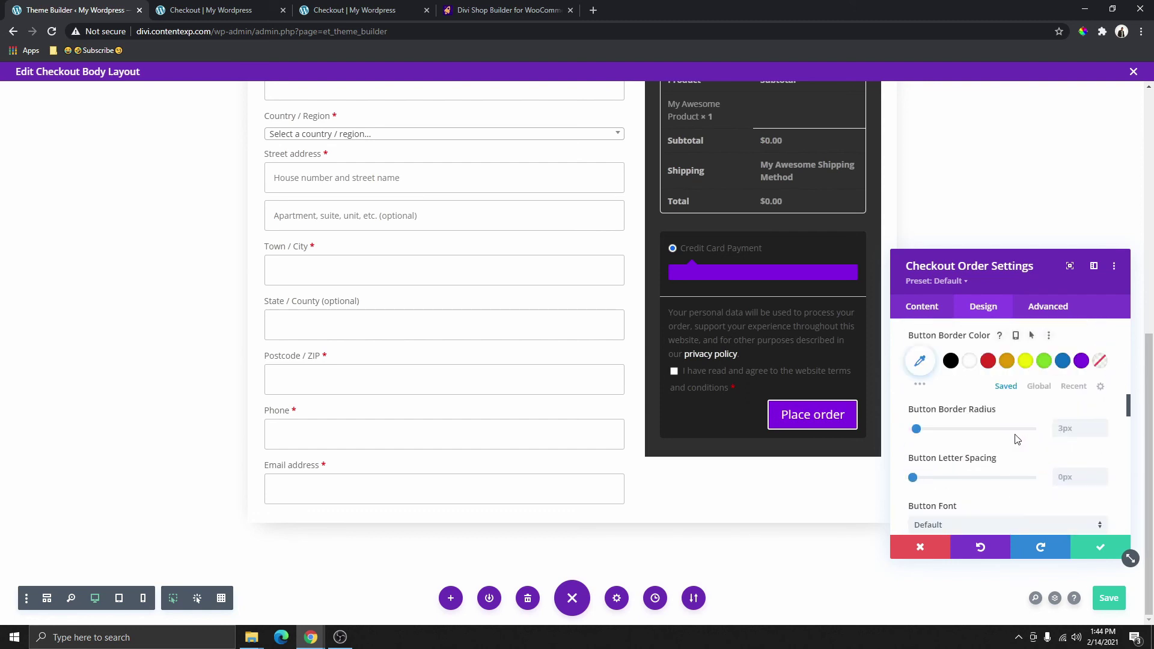
pyautogui.scroll(1, 1001, 437)
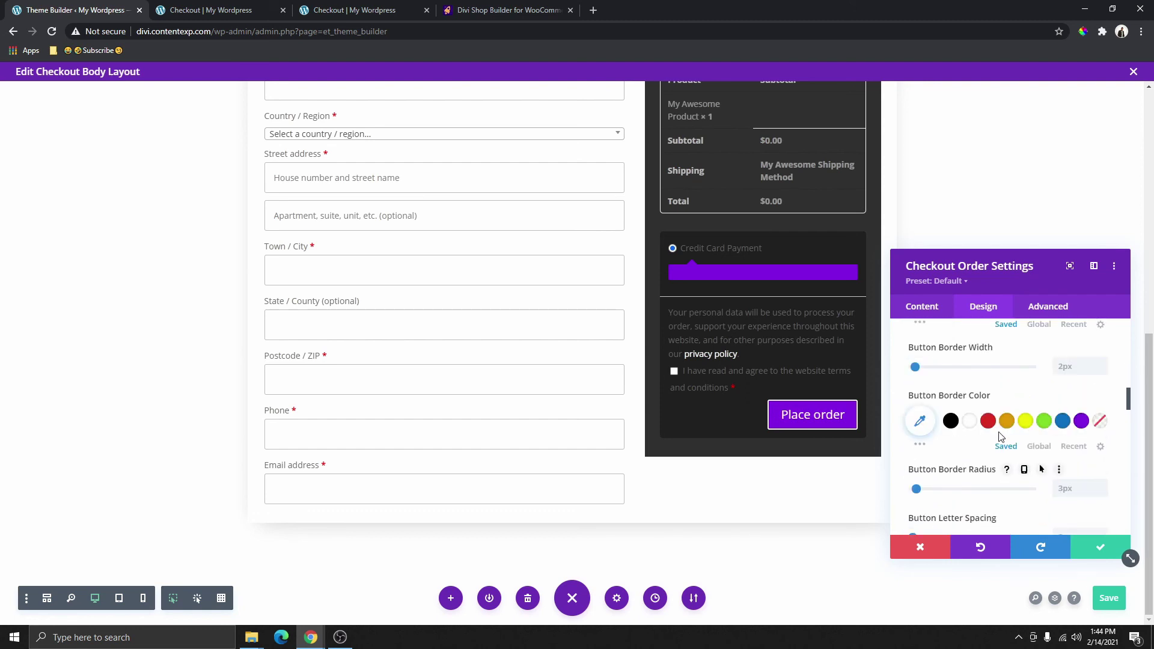
pyautogui.click(1100, 422)
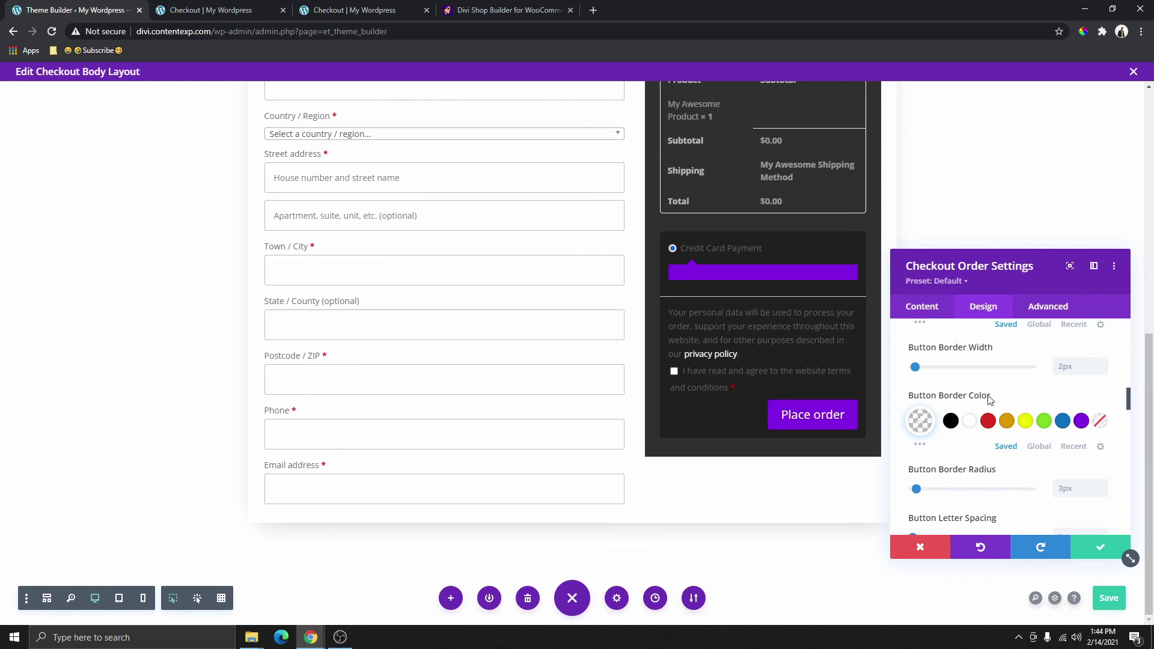
# Step: Enable hover styling for the Place Order button's border color and set its hover color to white
pyautogui.click(1036, 397)
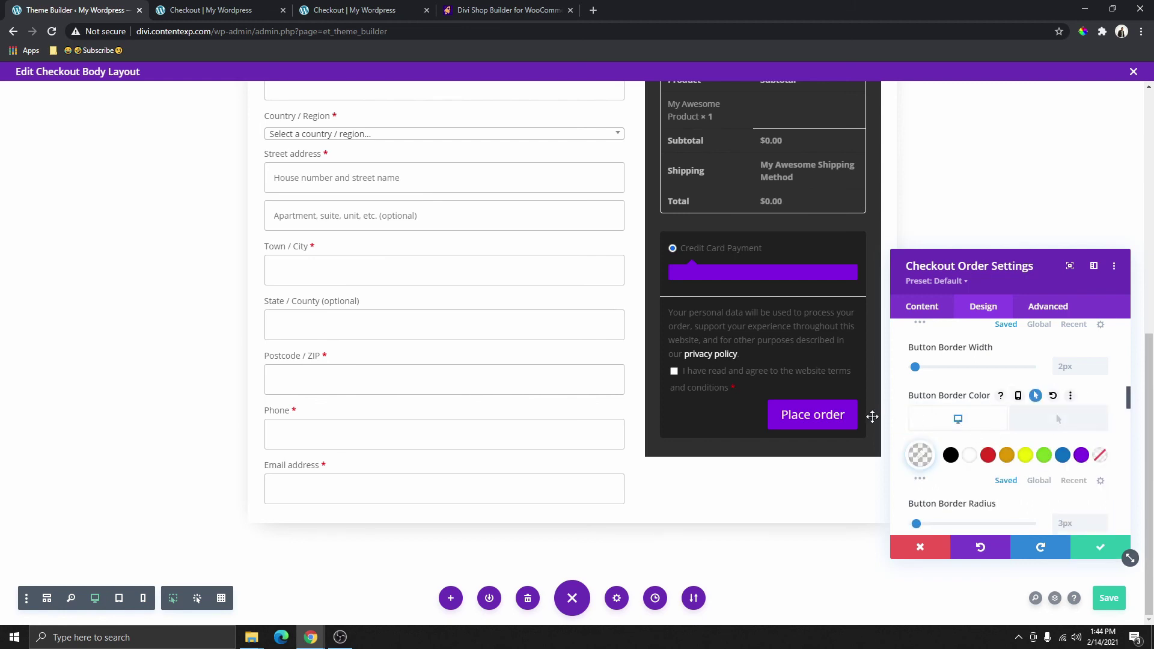
pyautogui.click(1066, 428)
pyautogui.click(971, 456)
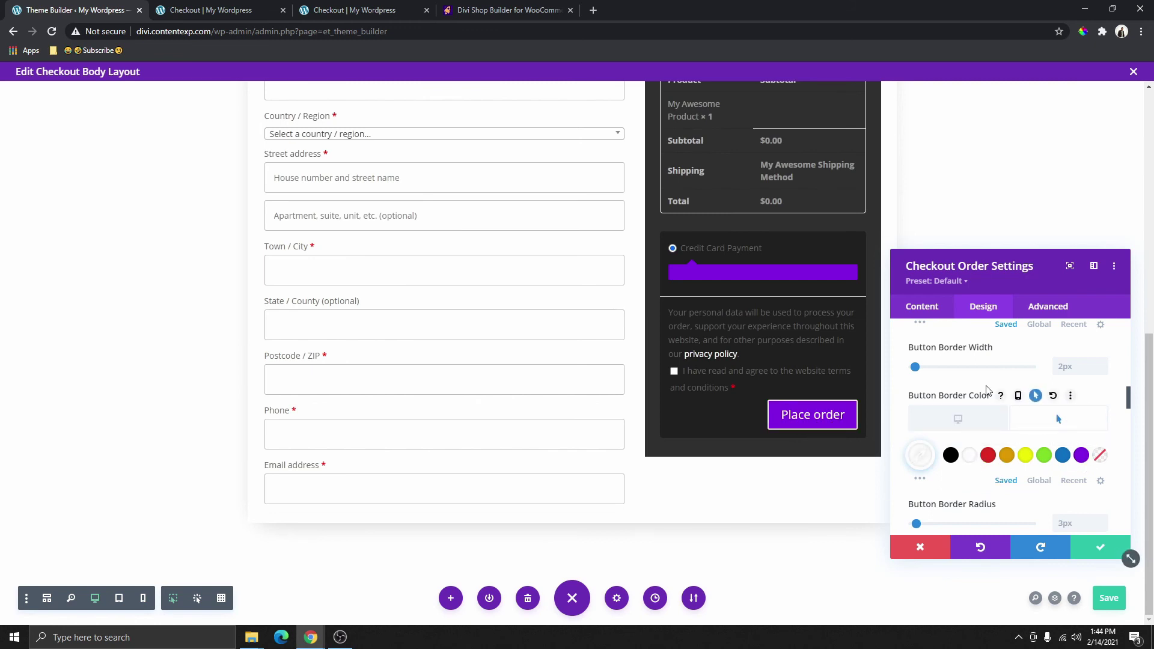
# Step: Try center alignment for the Place Order button, and settle on left alignment
pyautogui.scroll(-3, 745, 487)
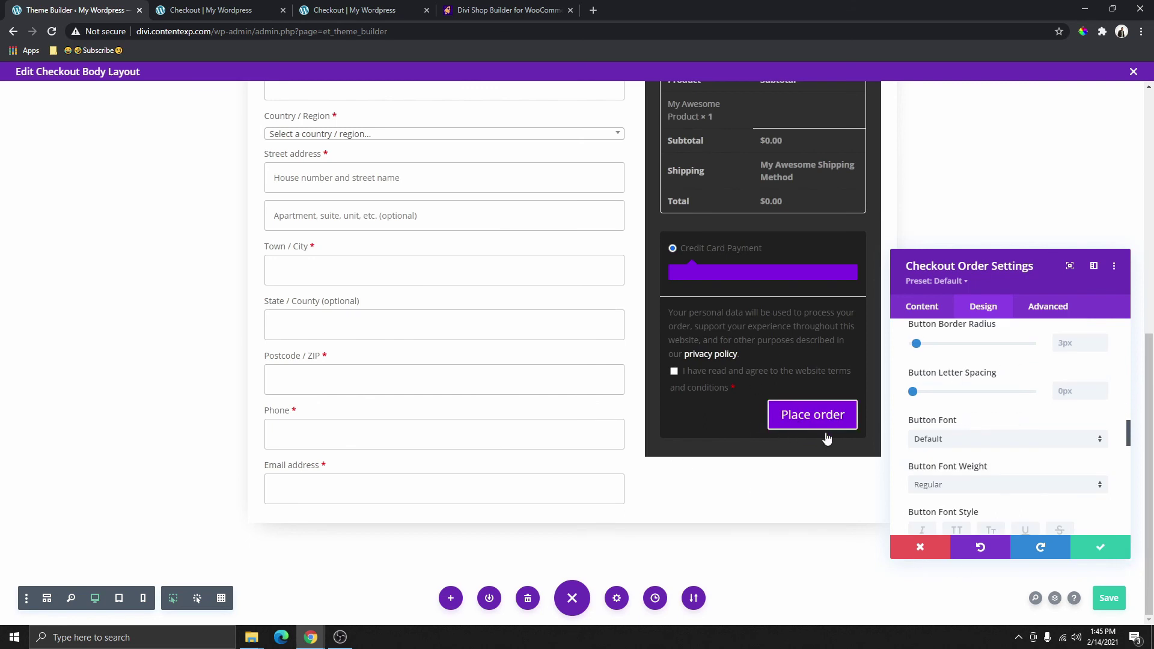
pyautogui.scroll(-5, 1015, 420)
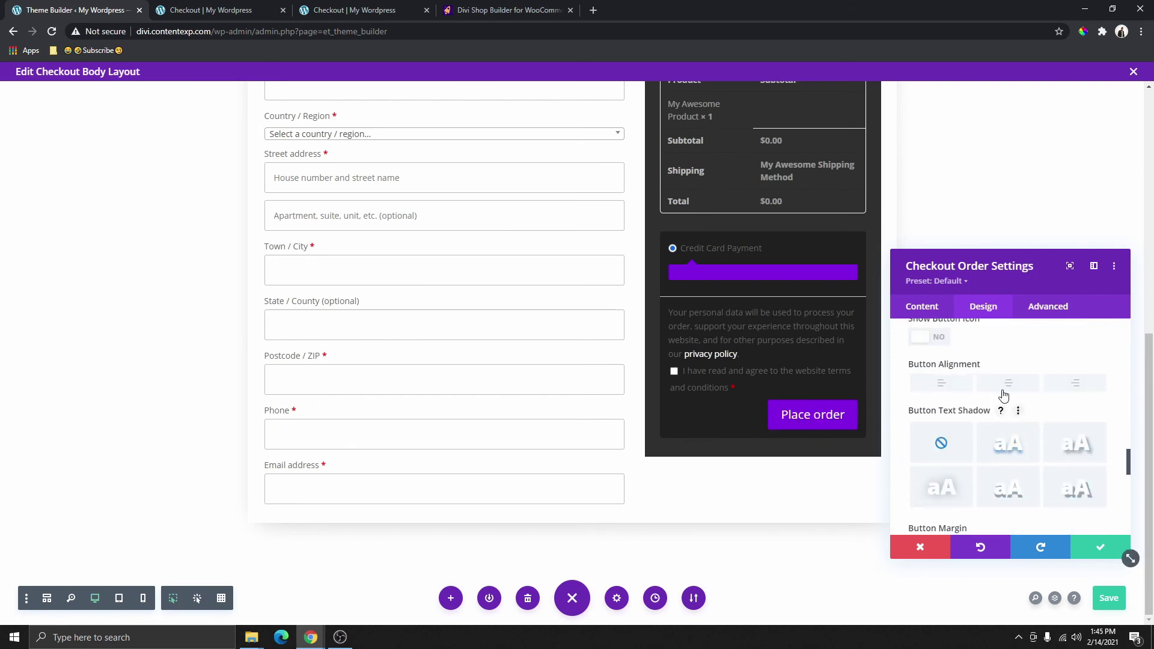
pyautogui.click(1008, 383)
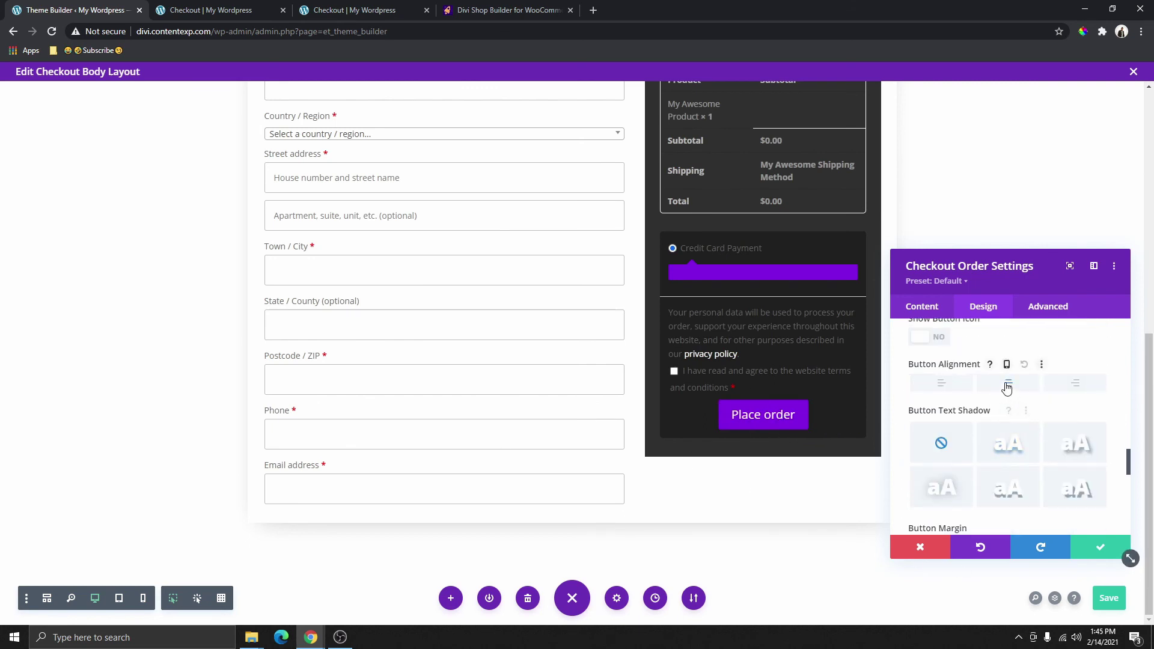
pyautogui.click(963, 388)
pyautogui.scroll(1, 980, 378)
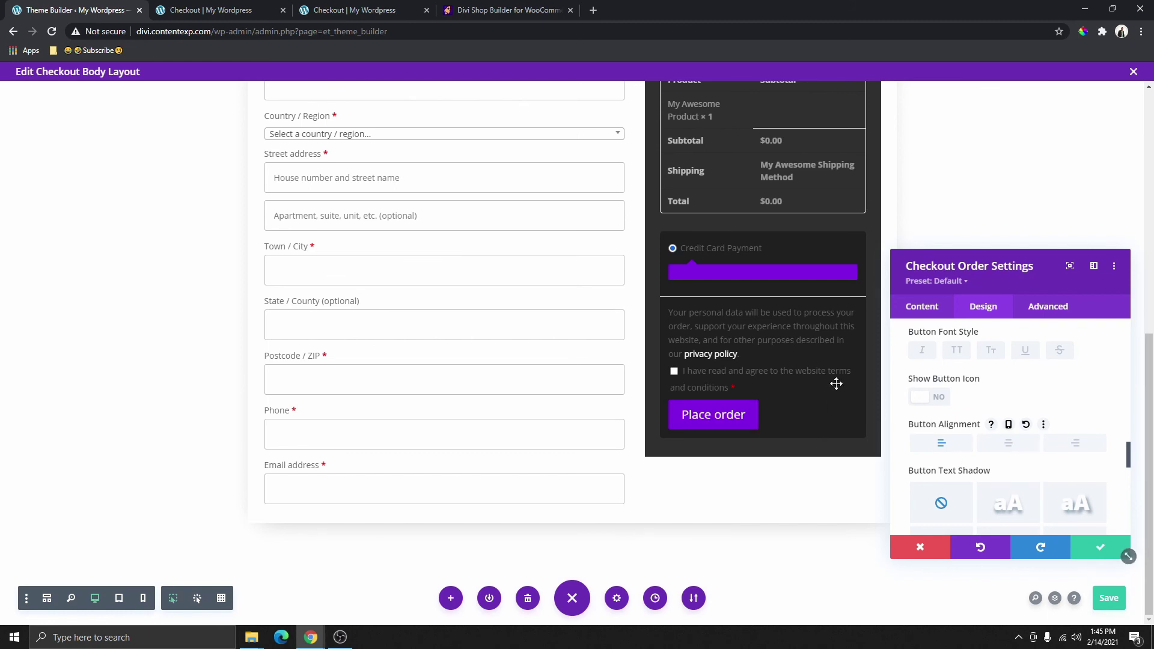
# Step: Compare the order column and Place order button with the two open Checkout pages, and return to the Theme Builder
pyautogui.scroll(3, 819, 433)
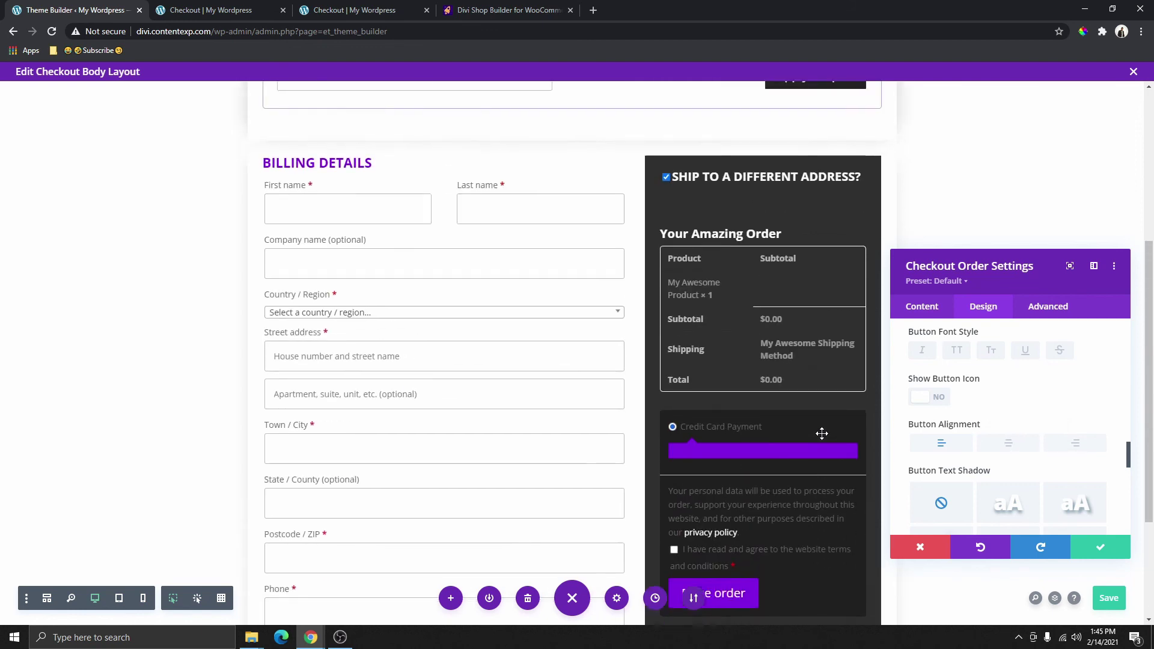
pyautogui.scroll(-2, 782, 424)
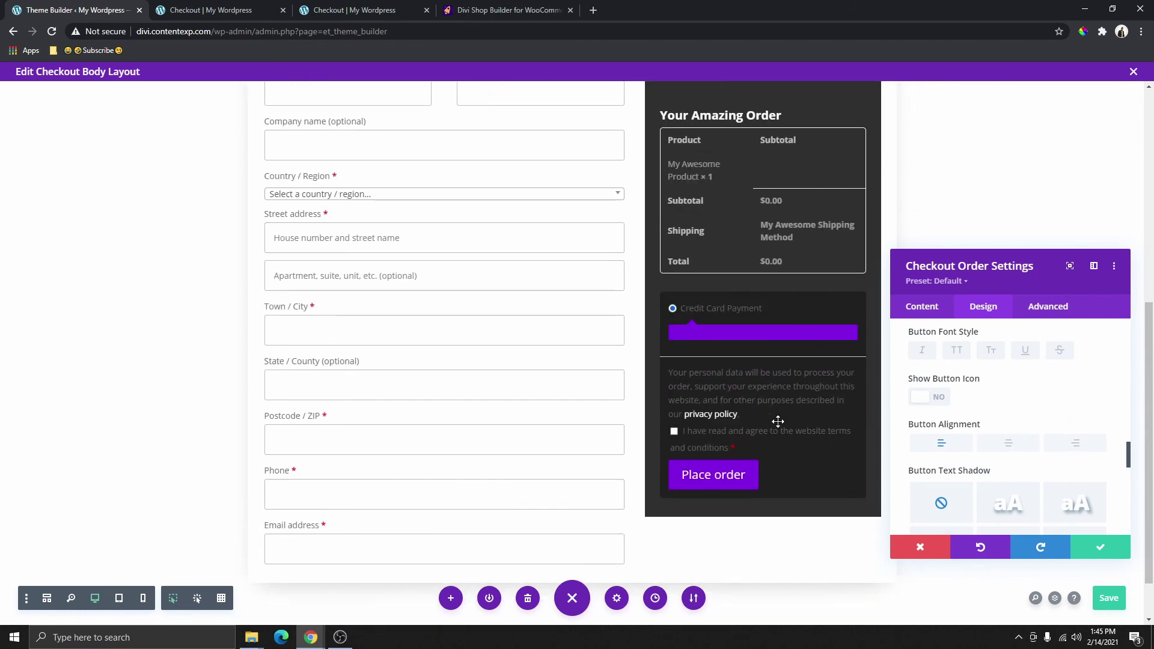
pyautogui.click(385, 17)
pyautogui.click(254, 18)
pyautogui.scroll(-3, 775, 460)
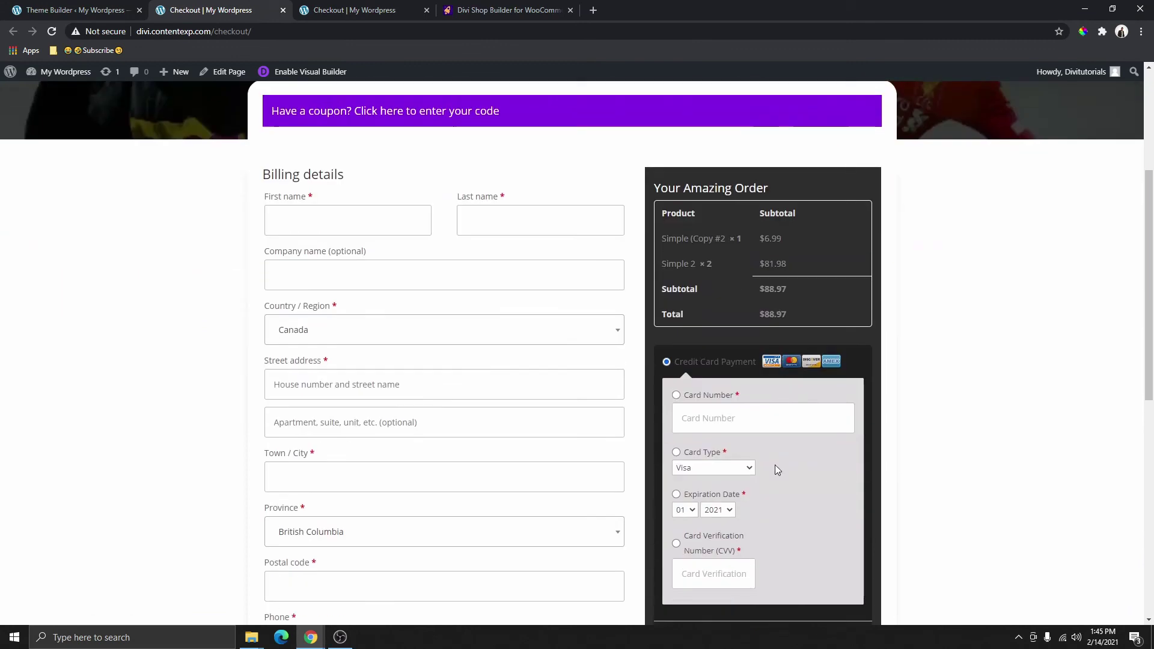
pyautogui.scroll(-3, 776, 459)
pyautogui.click(359, 11)
pyautogui.click(210, 10)
pyautogui.click(78, 10)
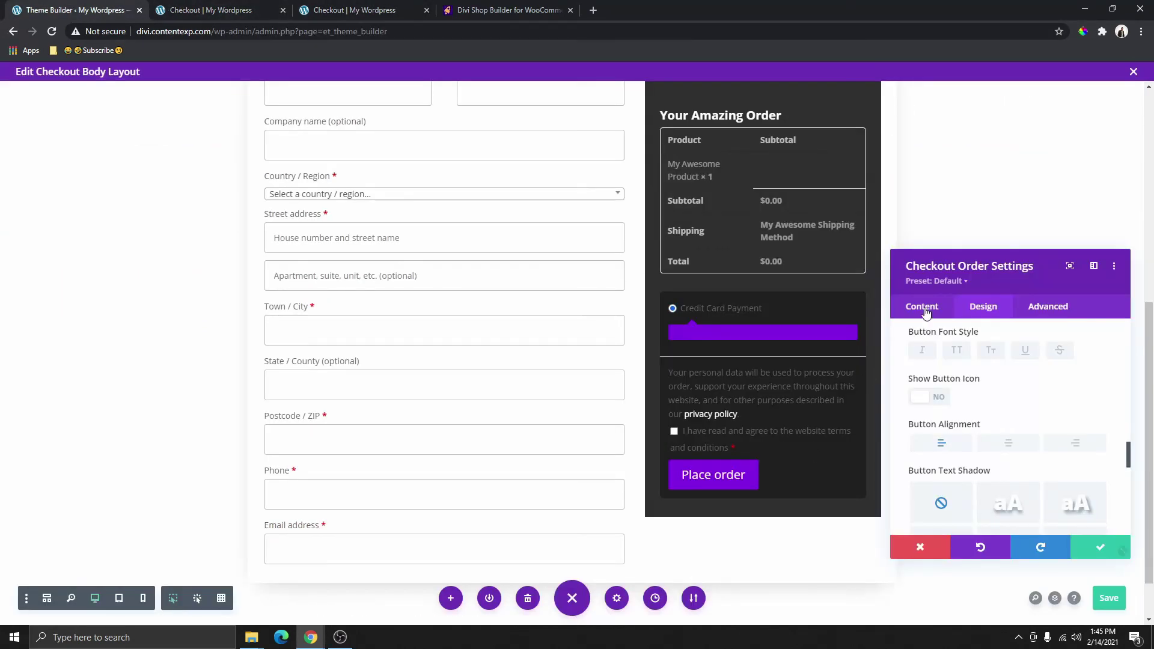
# Step: Try widening the Place Order button with linked left and right padding of 100px
pyautogui.scroll(-4, 1027, 337)
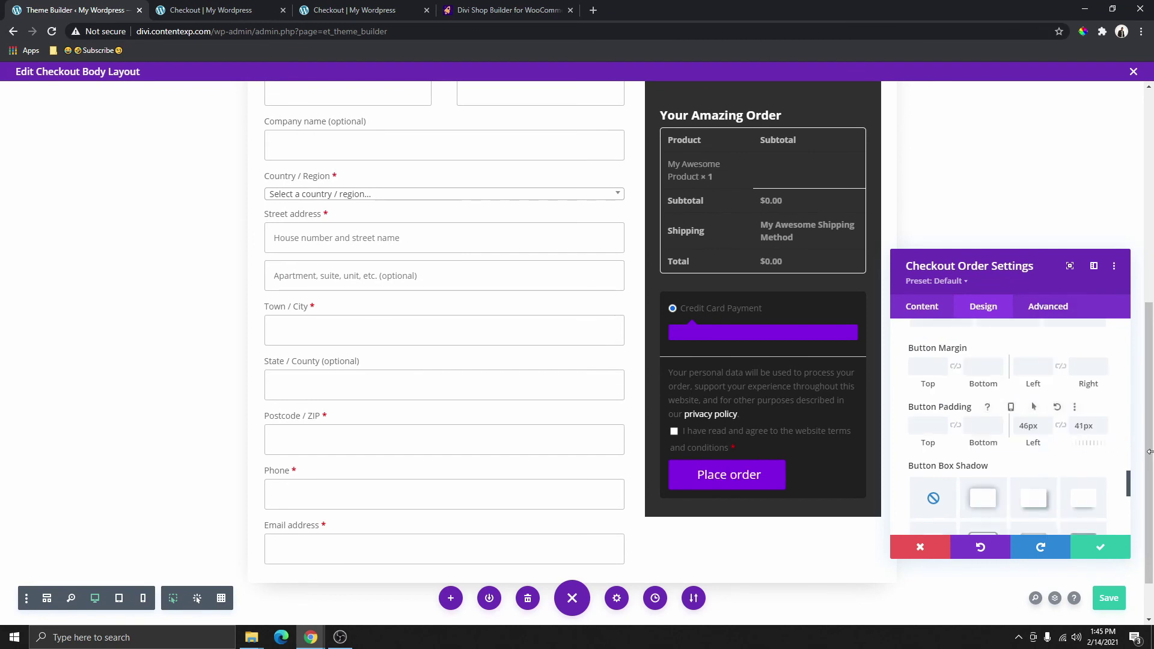
pyautogui.moveTo(1094, 426); pyautogui.dragTo(1067, 434)
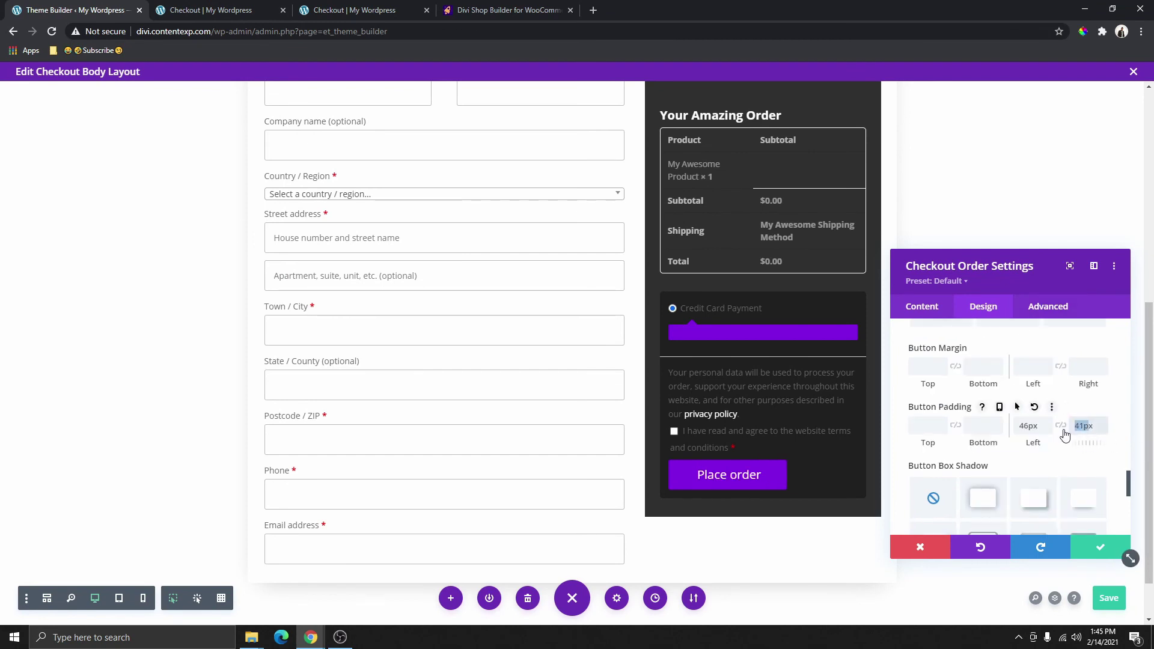
pyautogui.write('100p')
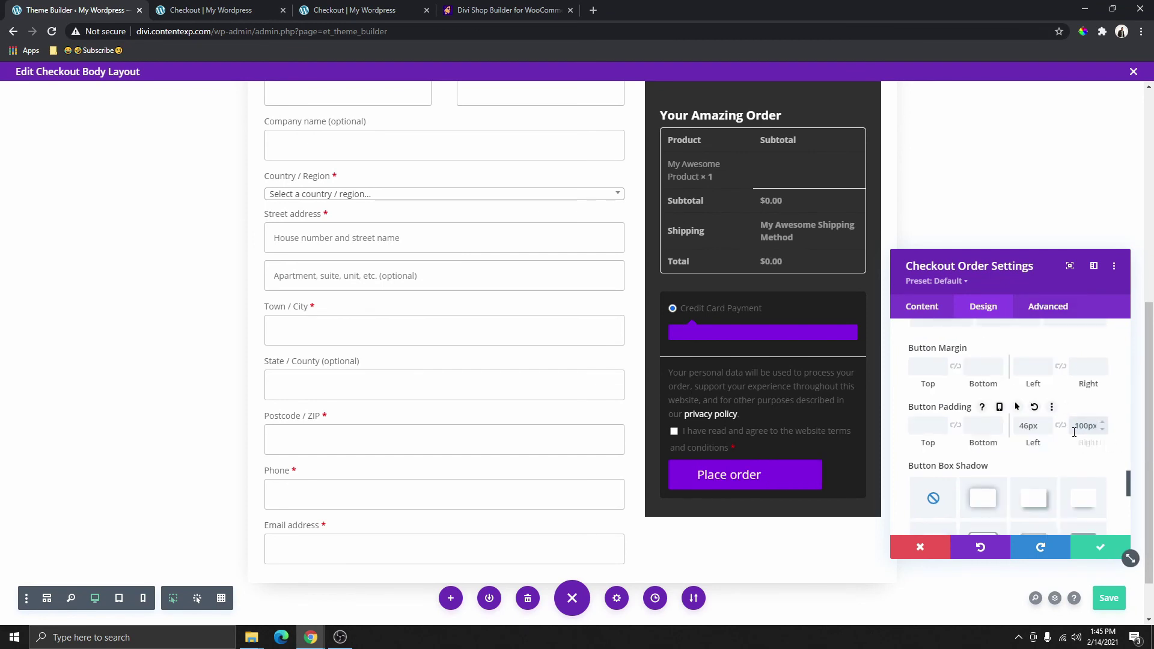
pyautogui.click(1062, 427)
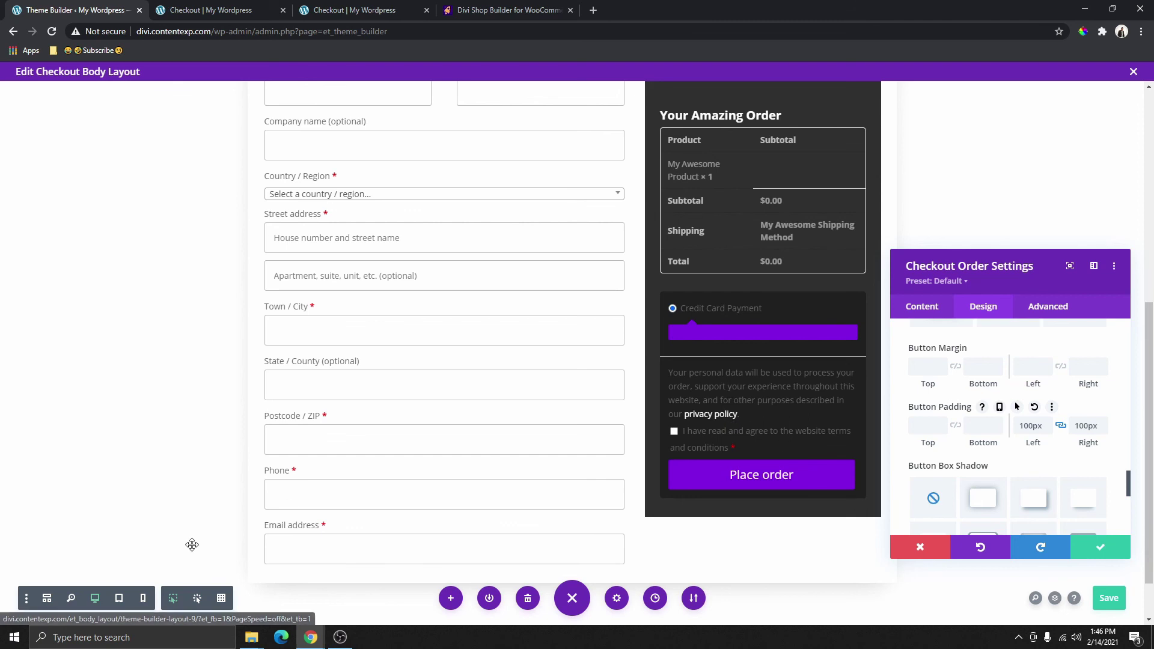
# Step: Check the padded Place Order button in tablet and phone views, and reset its padding in desktop view
pyautogui.click(119, 599)
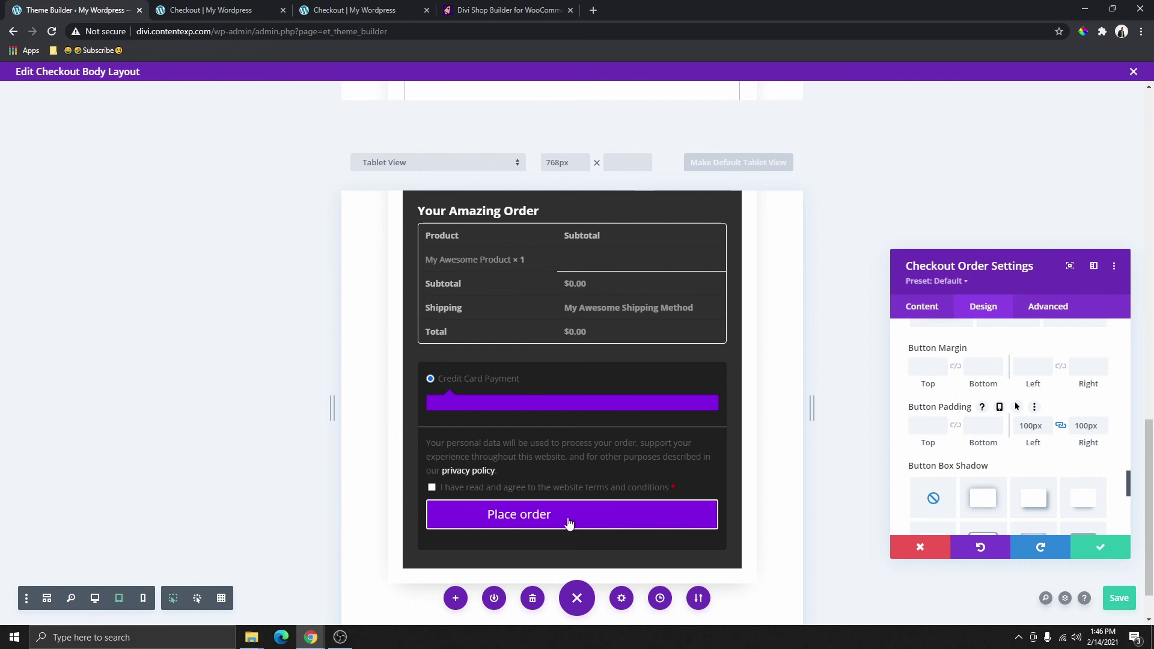
pyautogui.click(144, 599)
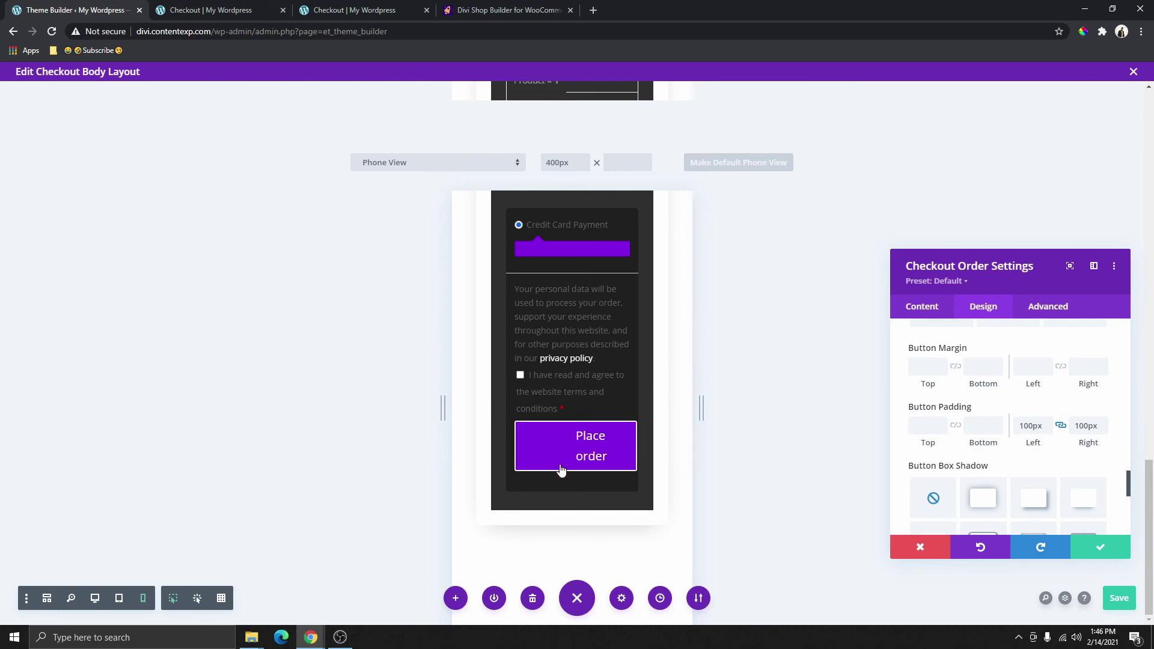
pyautogui.click(95, 598)
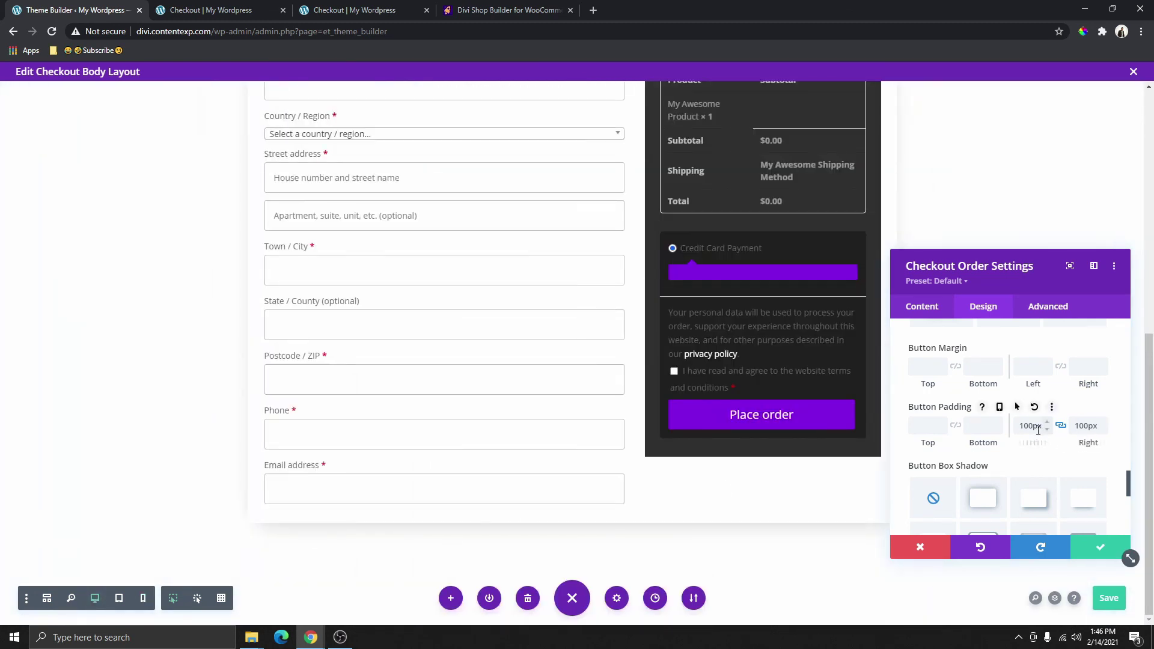
pyautogui.click(1034, 408)
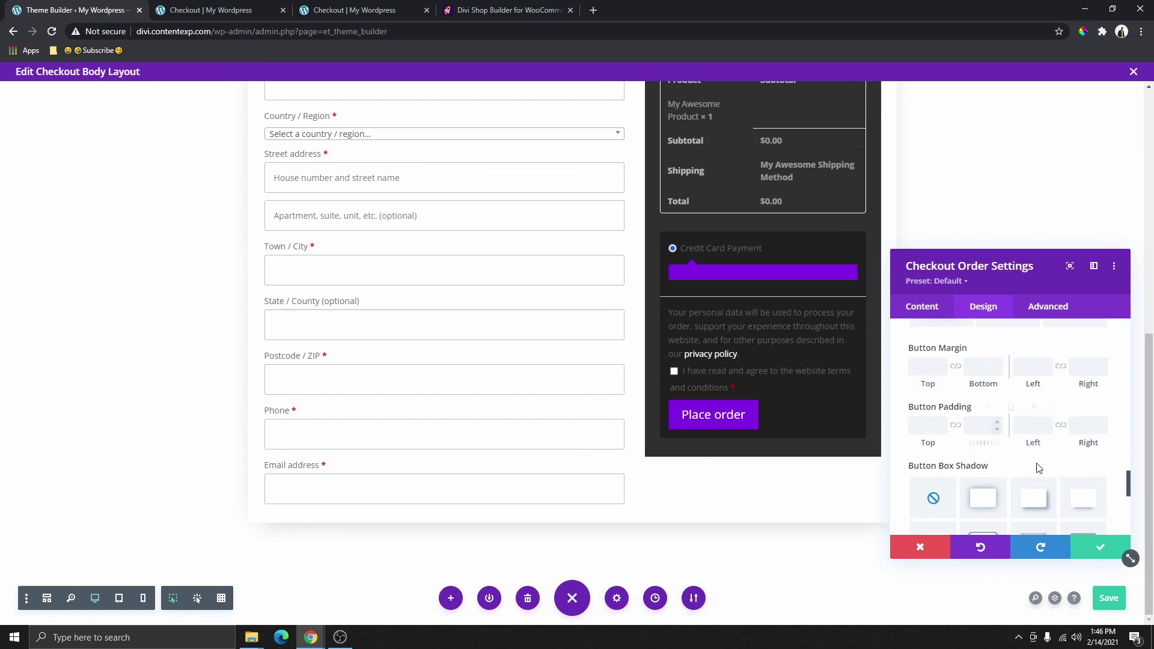
# Step: Add the custom CSS "width: 100%; text-align: center;" to the Place Order element of the Checkout Order module
pyautogui.click(1048, 308)
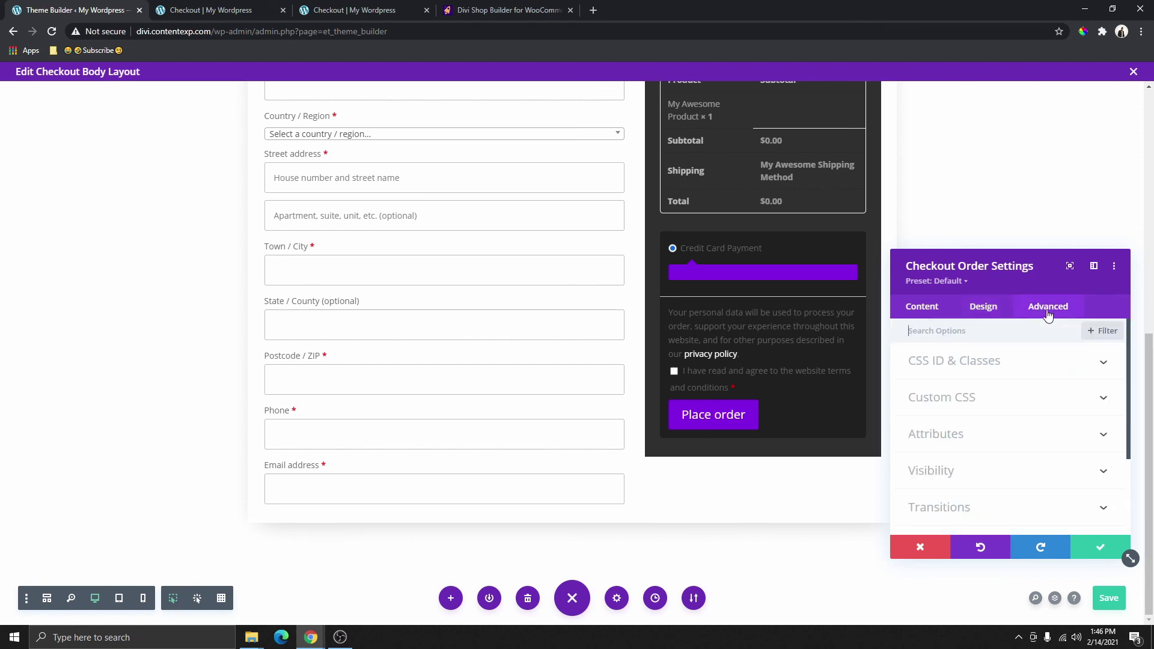
pyautogui.click(964, 400)
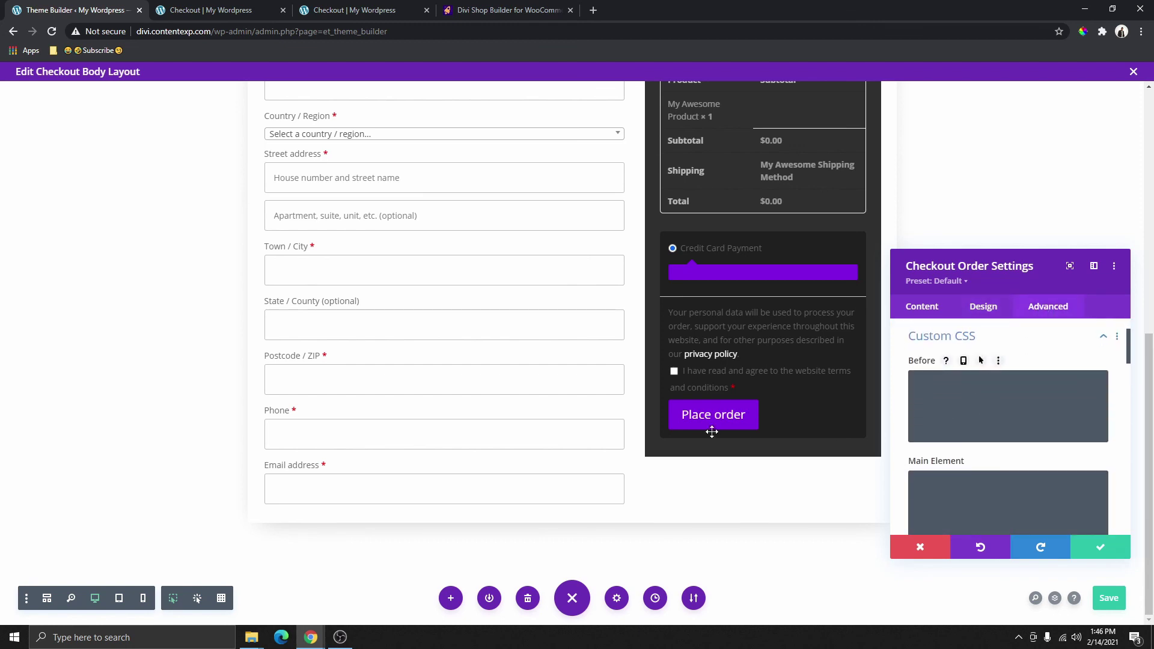
pyautogui.scroll(-12, 952, 437)
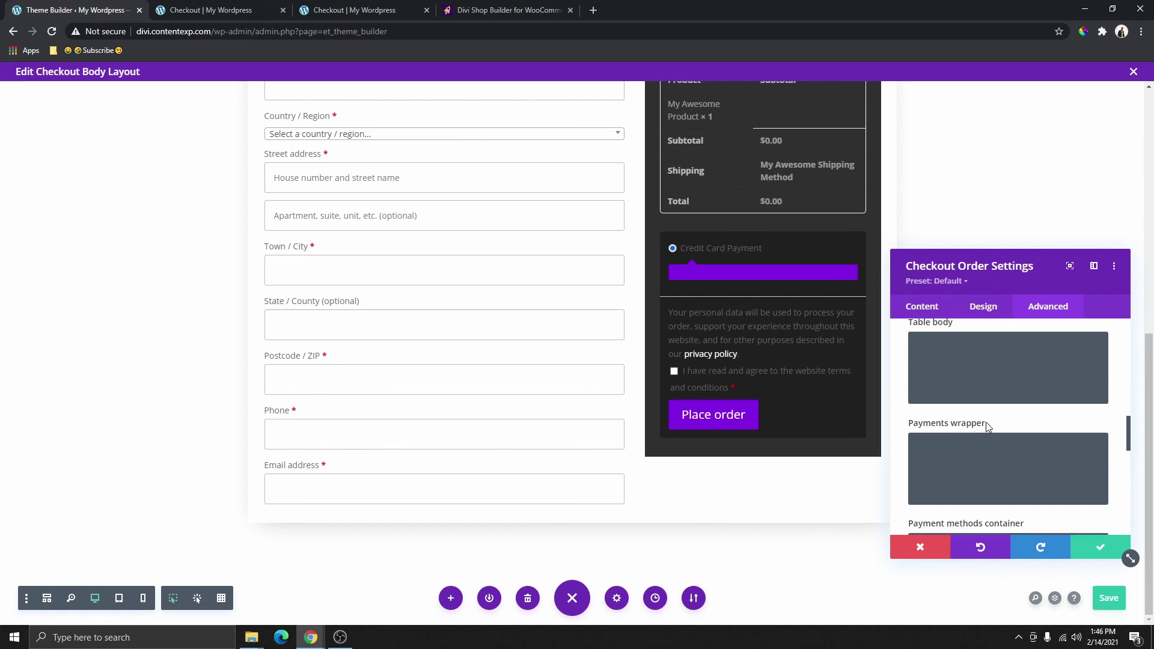
pyautogui.scroll(-3, 986, 423)
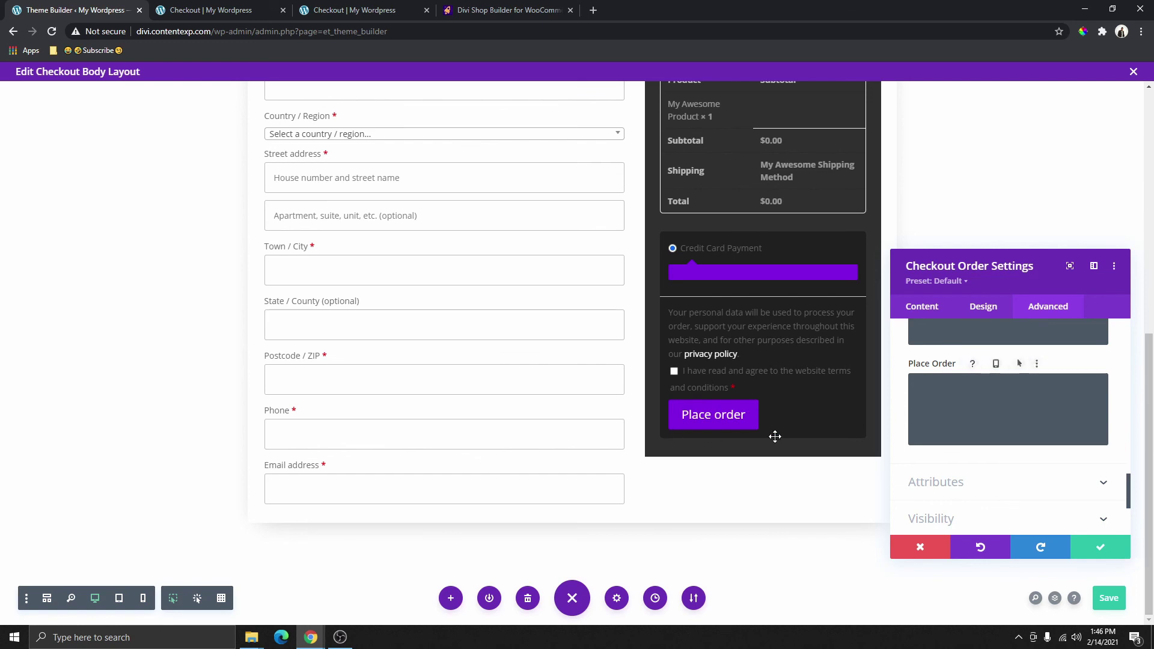
pyautogui.click(938, 404)
pyautogui.write('width: 100%; text-align: center;')
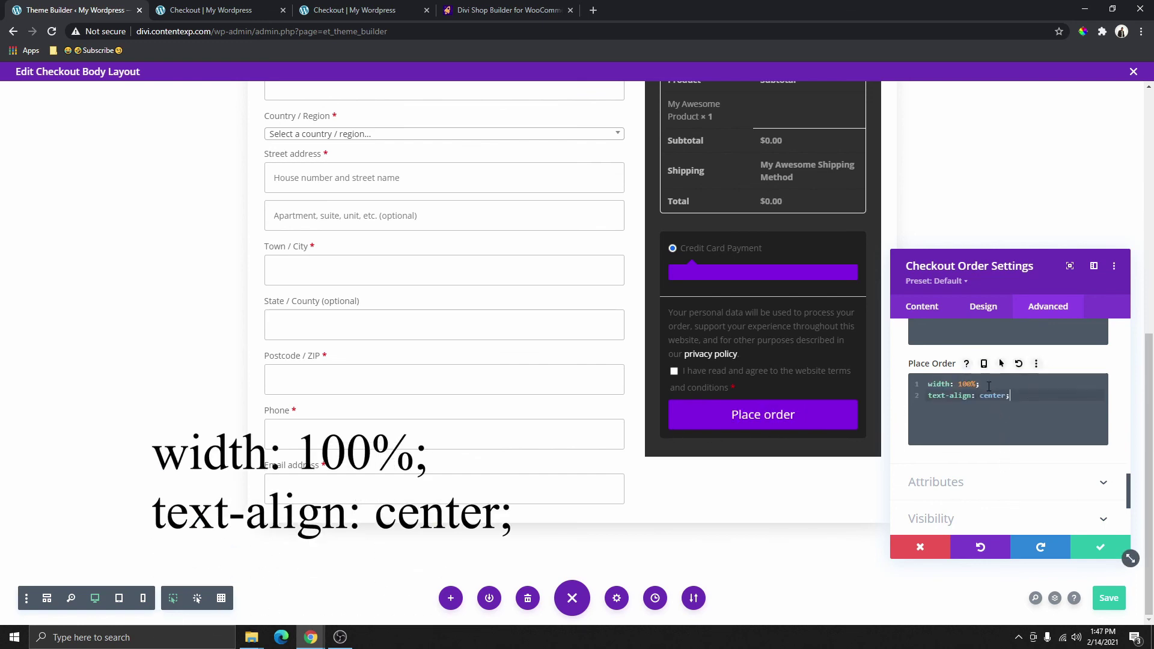
pyautogui.press('Home')
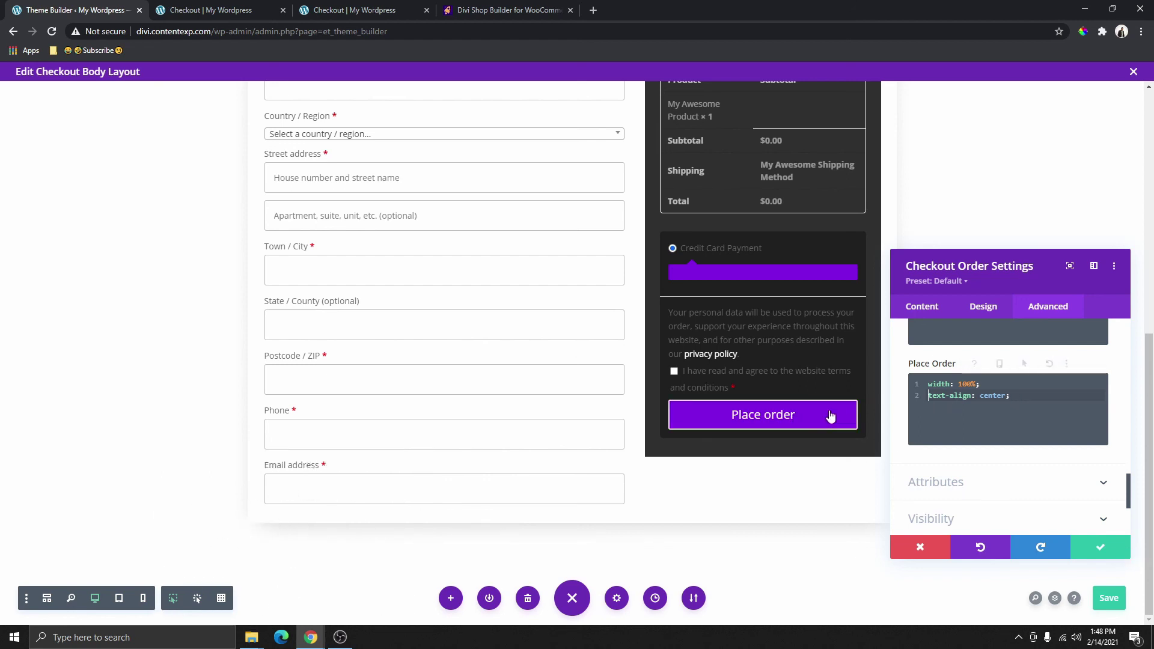
# Step: Check the full-width Place Order button in tablet and phone views, and return to desktop view
pyautogui.click(119, 599)
pyautogui.click(143, 598)
pyautogui.scroll(-6, 605, 392)
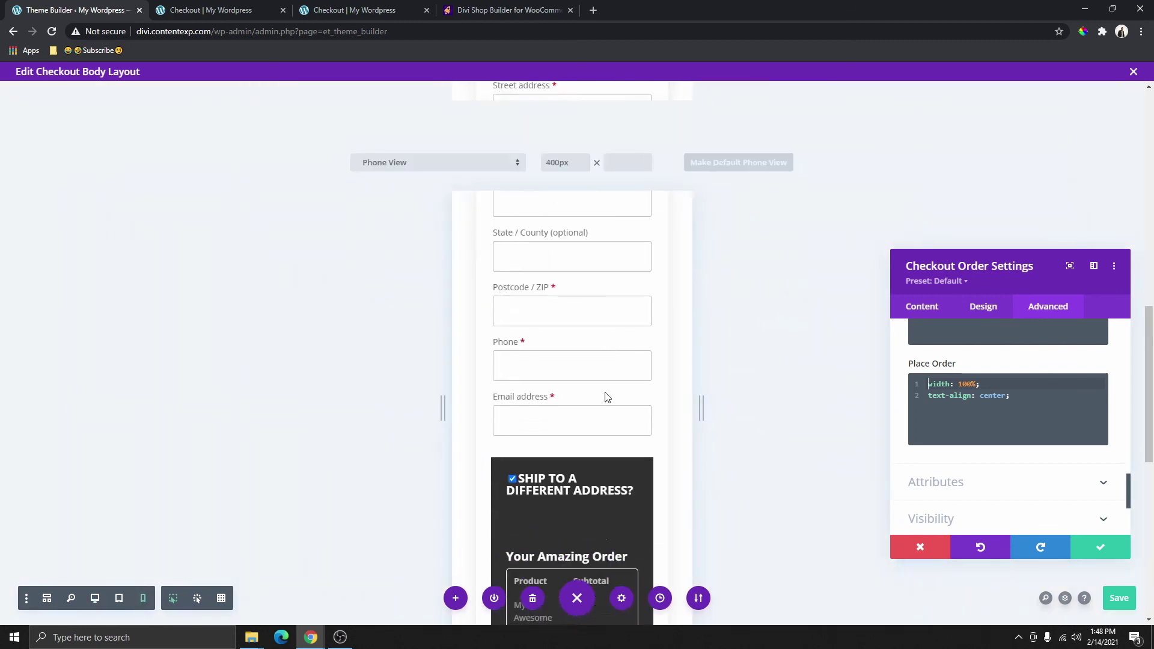
pyautogui.scroll(-4, 605, 397)
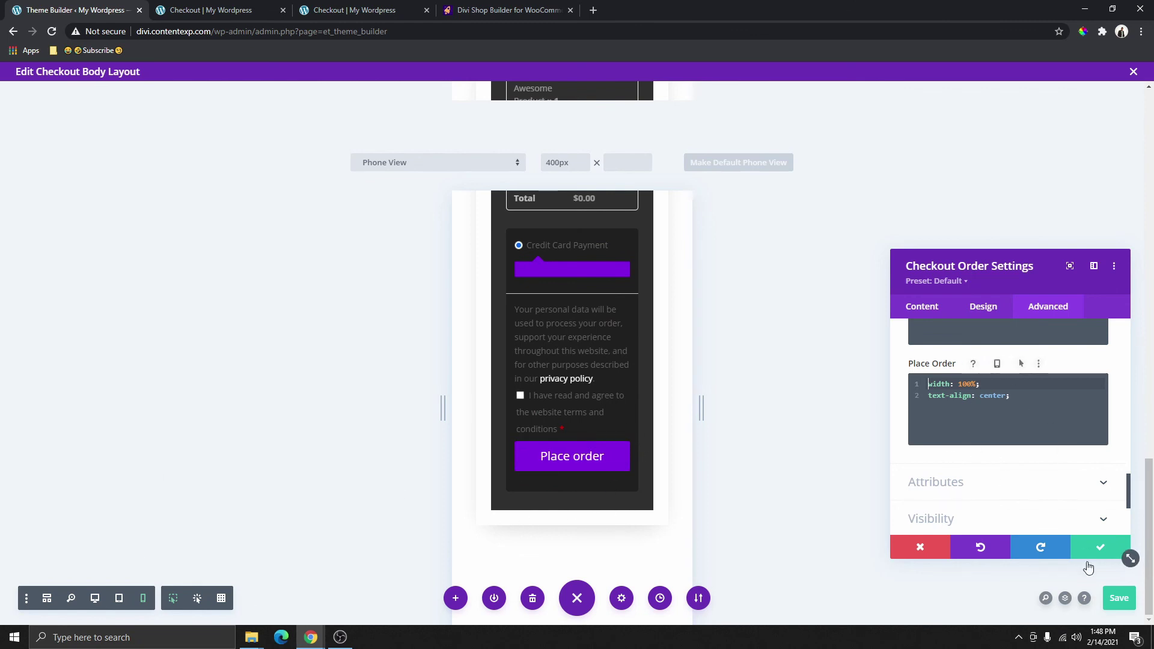
pyautogui.click(95, 598)
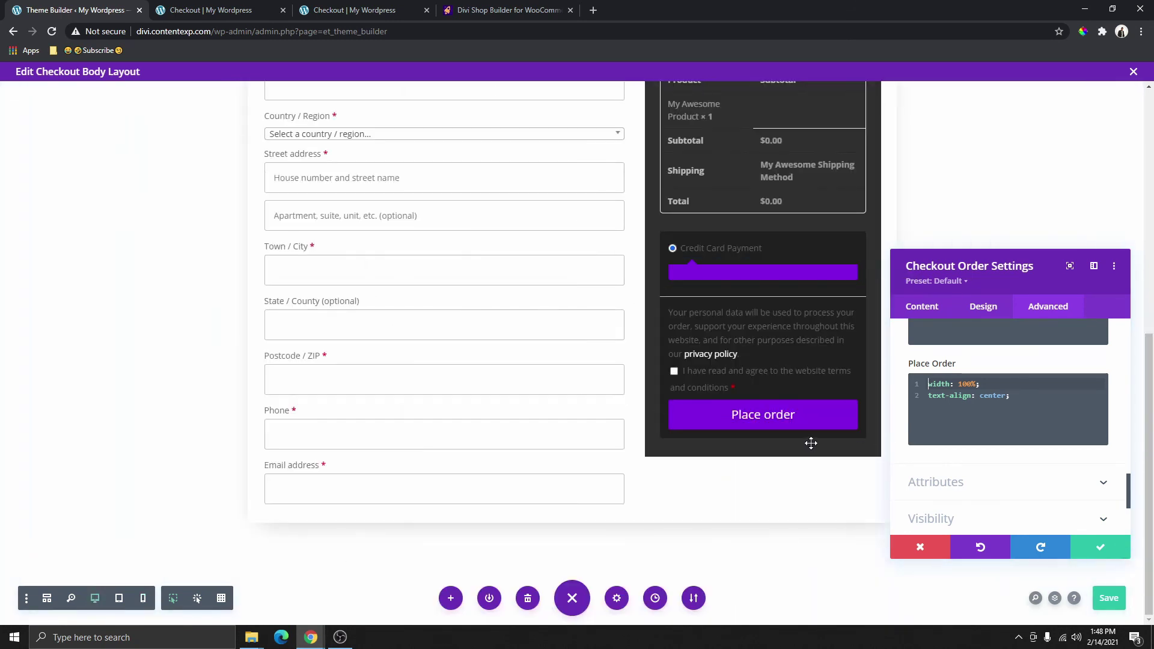
# Step: Save the Checkout Order settings and the checkout body layout, and close the layout editor after reviewing the page
pyautogui.click(1098, 547)
pyautogui.click(1109, 598)
pyautogui.scroll(7, 731, 443)
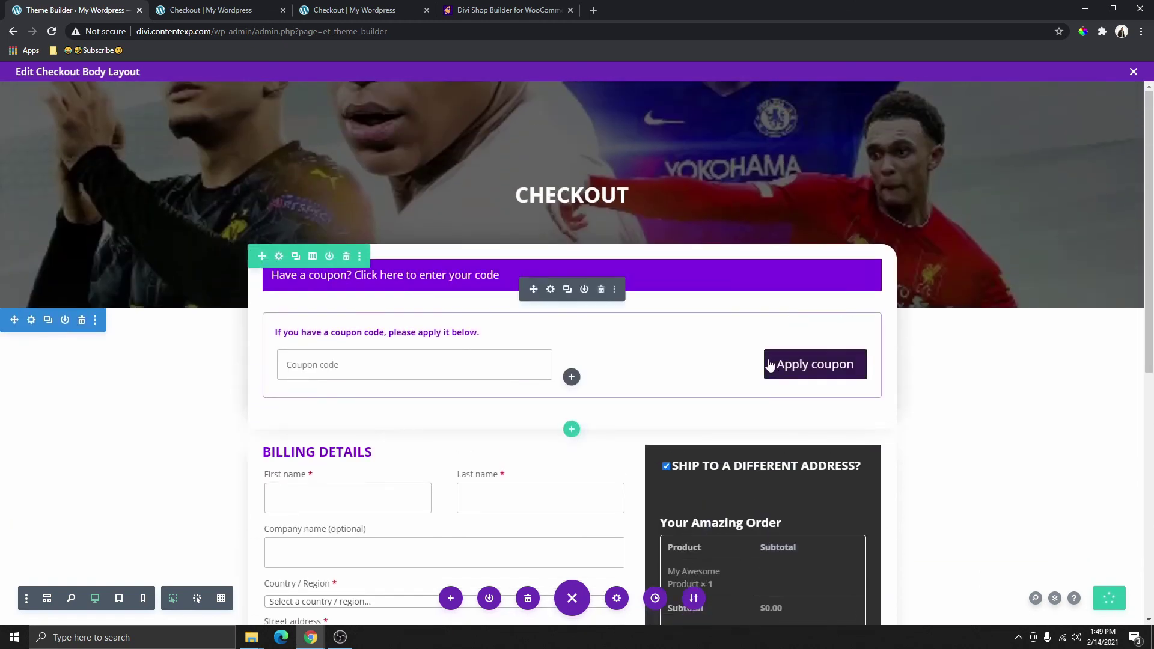
pyautogui.scroll(-6, 767, 364)
pyautogui.scroll(2, 740, 293)
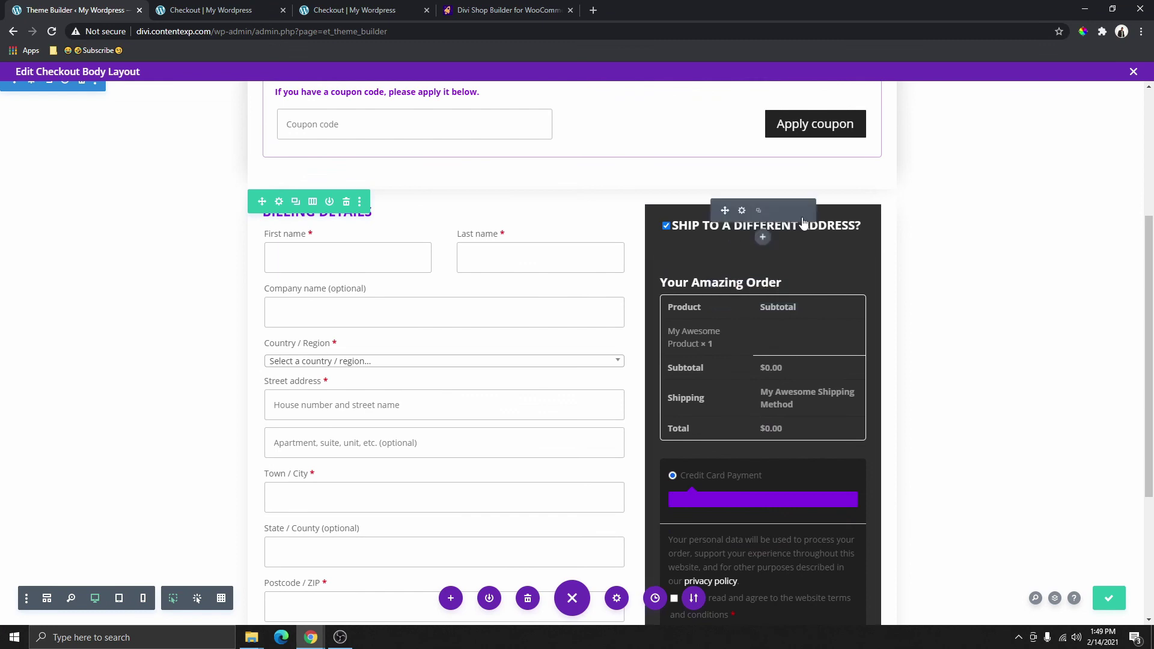
pyautogui.scroll(-4, 809, 381)
pyautogui.scroll(8, 1010, 394)
pyautogui.click(1133, 73)
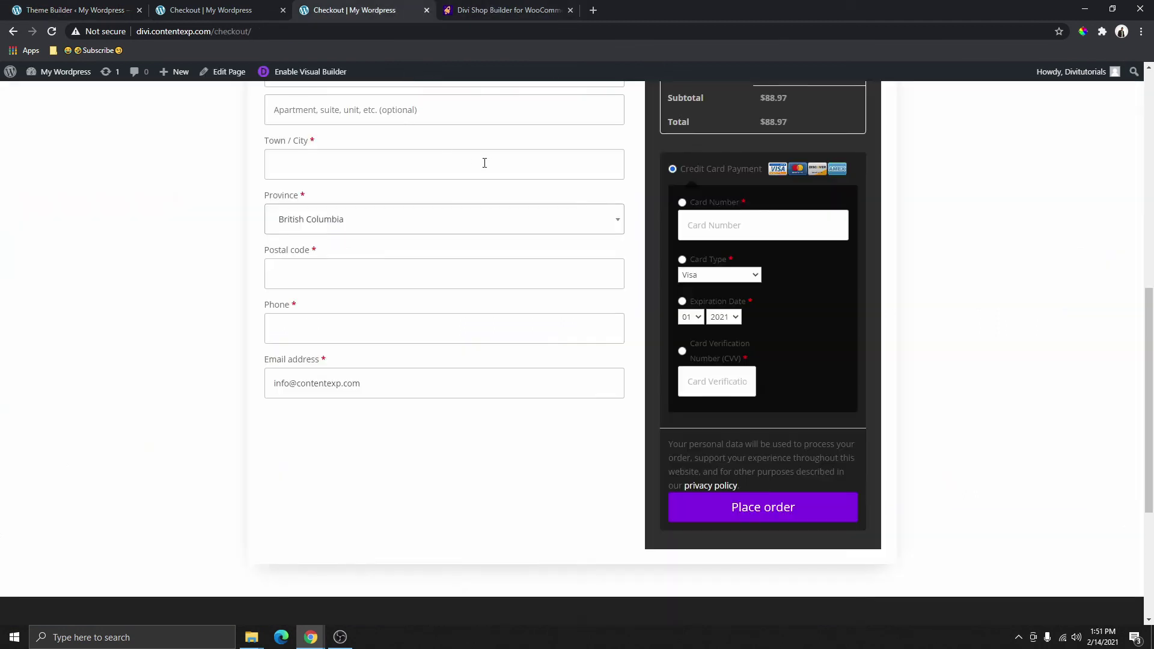
# Step: Reload the live Checkout page to view the template, and switch to the Divi Shop Builder product page
pyautogui.click(52, 31)
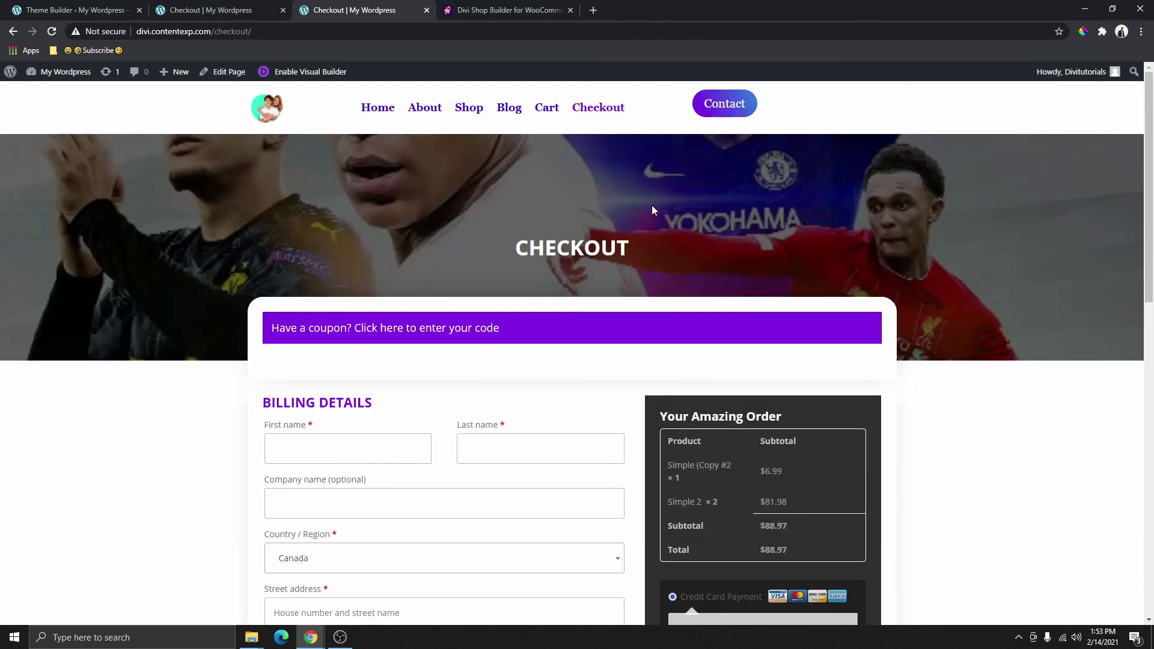
pyautogui.click(491, 10)
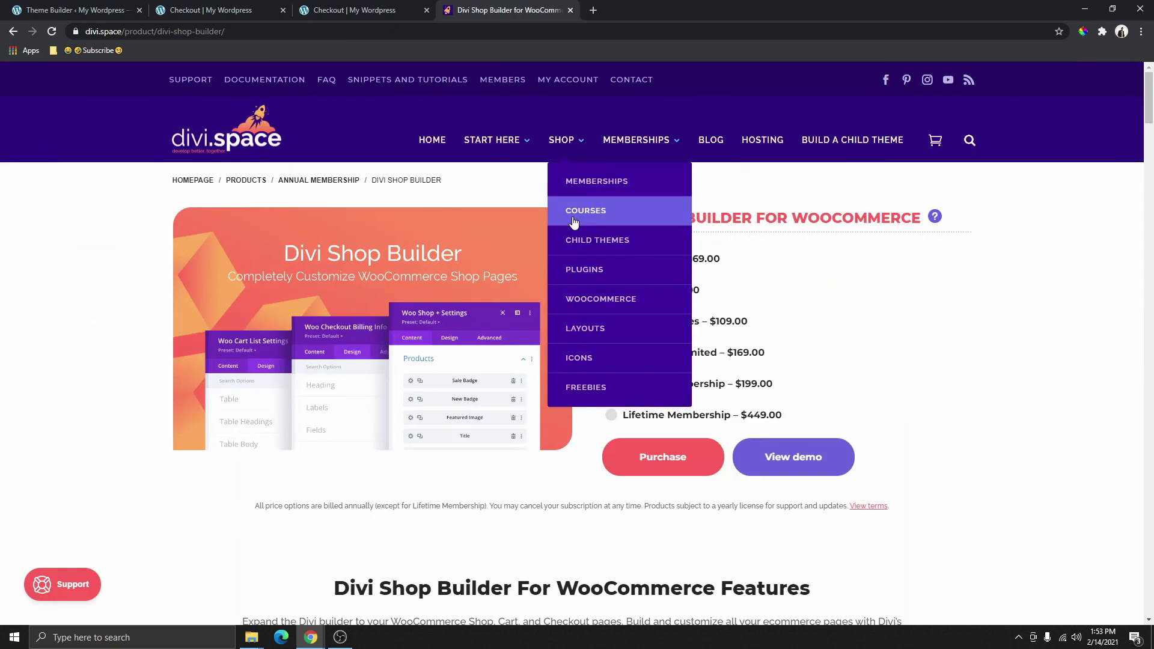